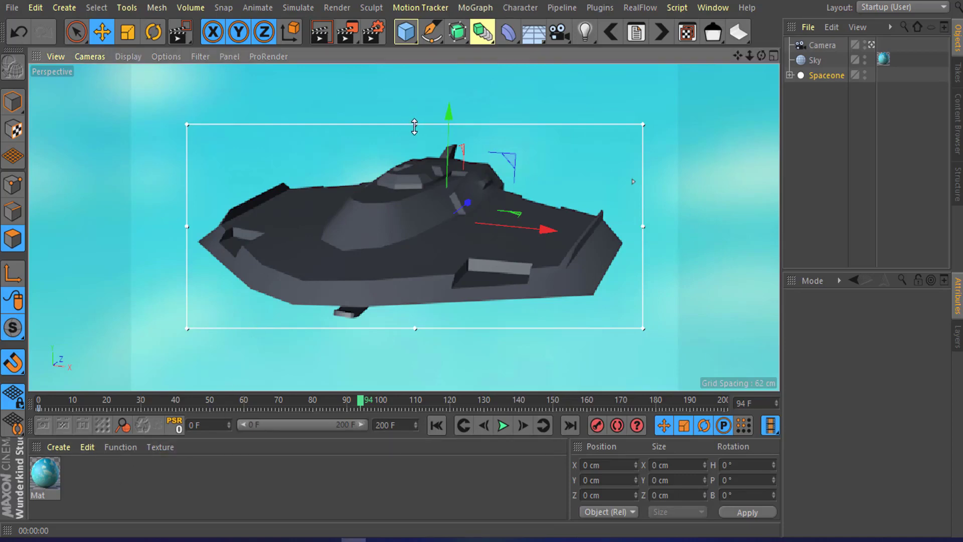
# Step: Create a new material and apply it to the spaceship model
pyautogui.moveTo(414, 127); pyautogui.dragTo(414, 123)
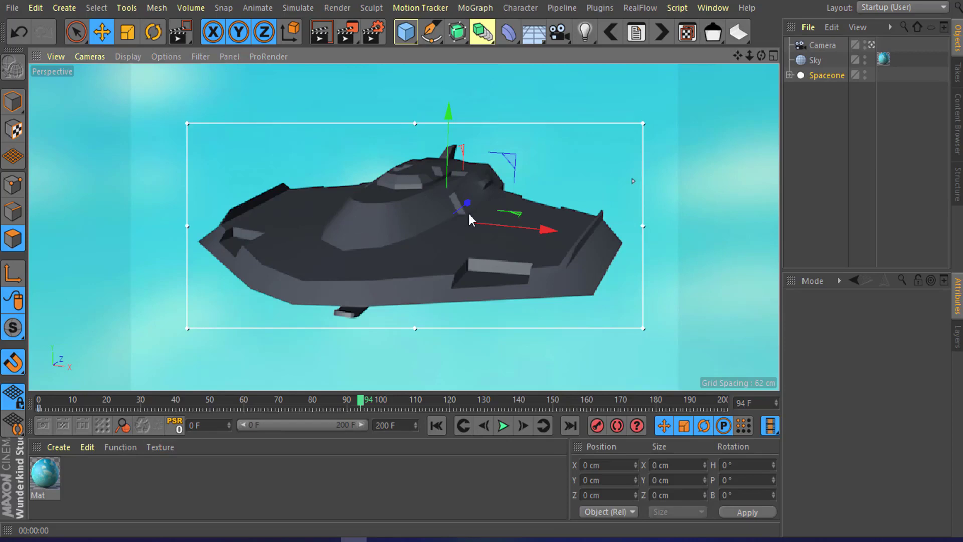
pyautogui.doubleClick(89, 478)
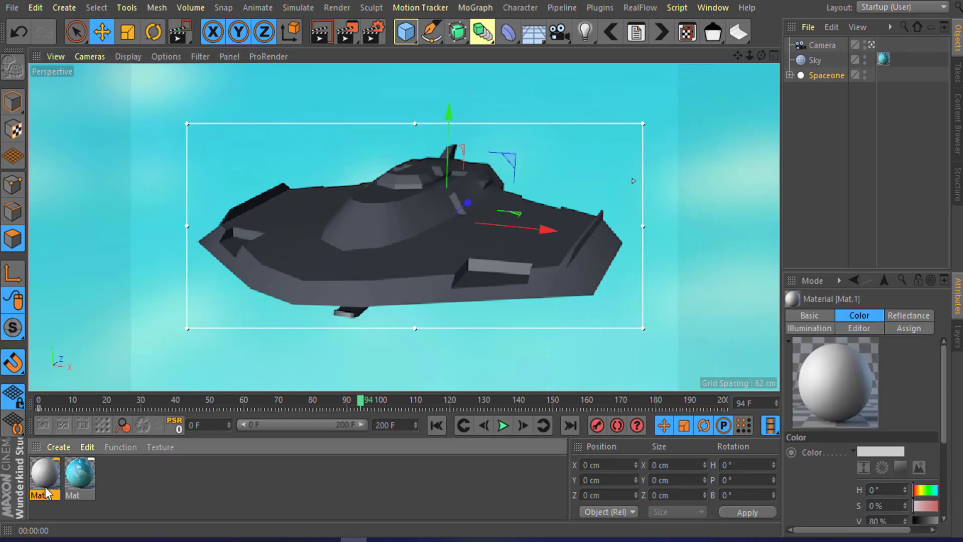
pyautogui.moveTo(46, 484); pyautogui.dragTo(392, 269)
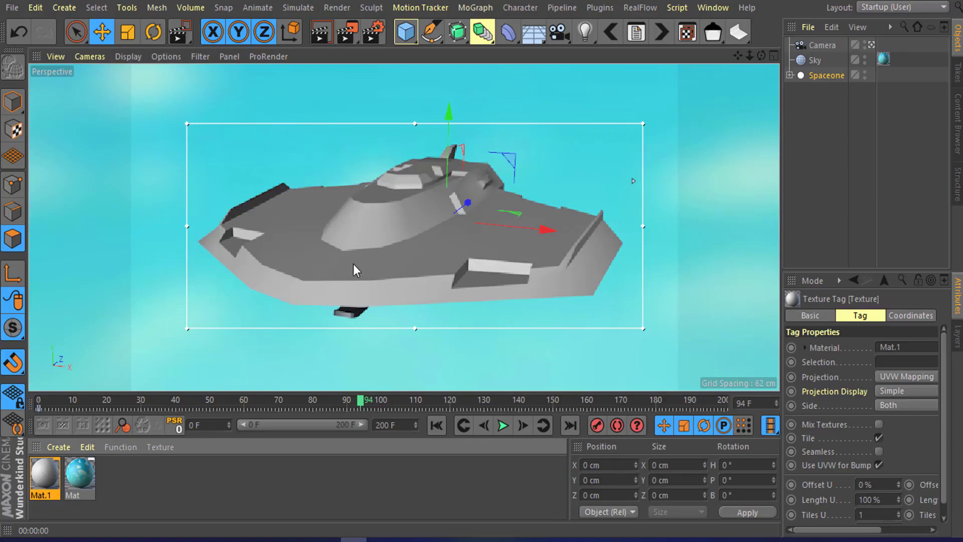
# Step: Open the new Mat.1 material in the Material Editor
pyautogui.moveTo(342, 253)
pyautogui.keyDown('alt'); pyautogui.mouseDown()
pyautogui.moveTo(510, 228)
pyautogui.moveTo(399, 186)
pyautogui.moveTo(350, 260)
pyautogui.mouseUp(); pyautogui.keyUp('alt')
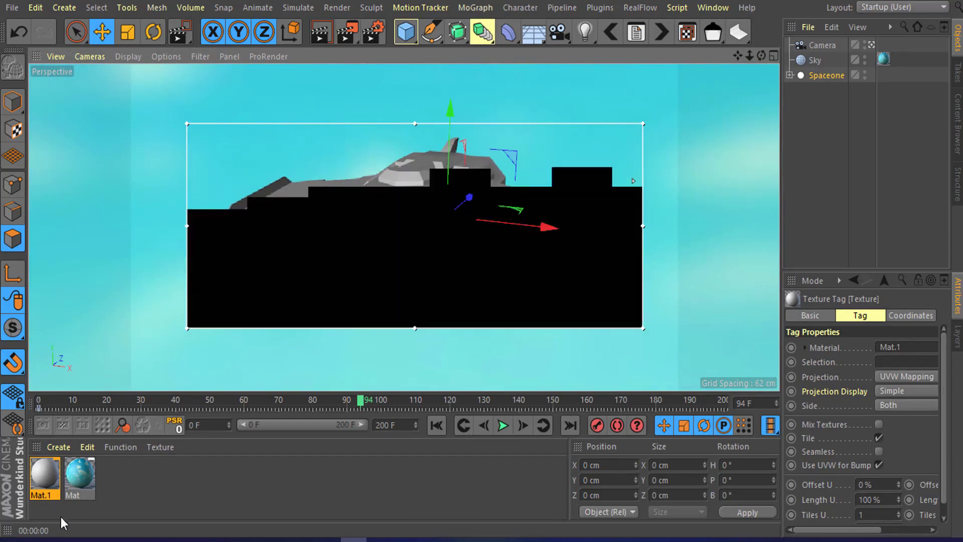
pyautogui.click(43, 477)
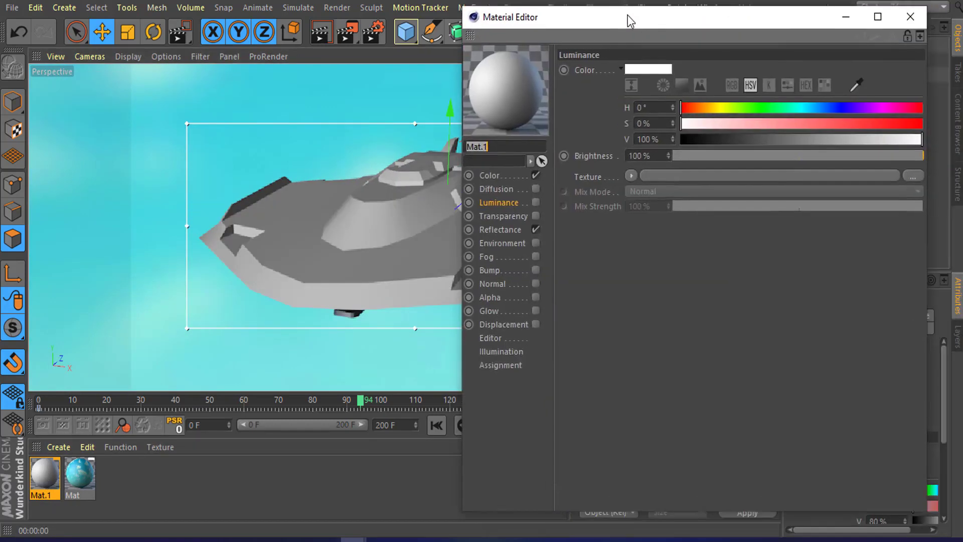
pyautogui.moveTo(627, 15); pyautogui.dragTo(611, 14)
# Step: Disable the Reflectance and Color channels and enable the Luminance channel
pyautogui.click(514, 173)
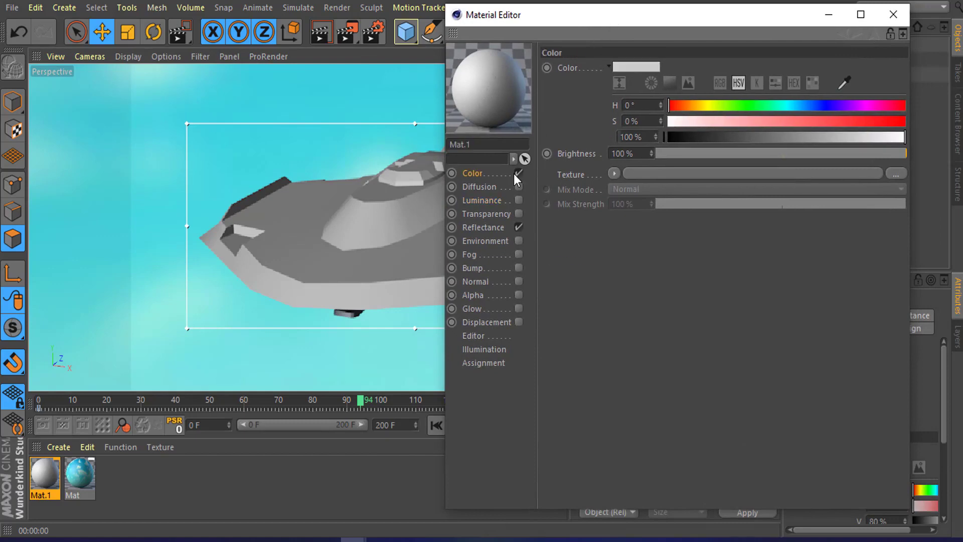
pyautogui.click(519, 227)
pyautogui.click(519, 200)
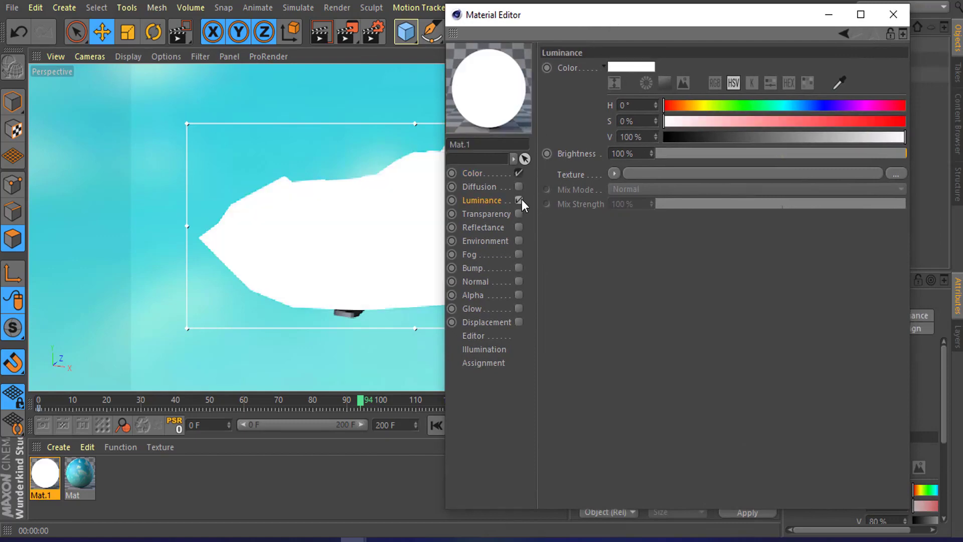
pyautogui.click(518, 172)
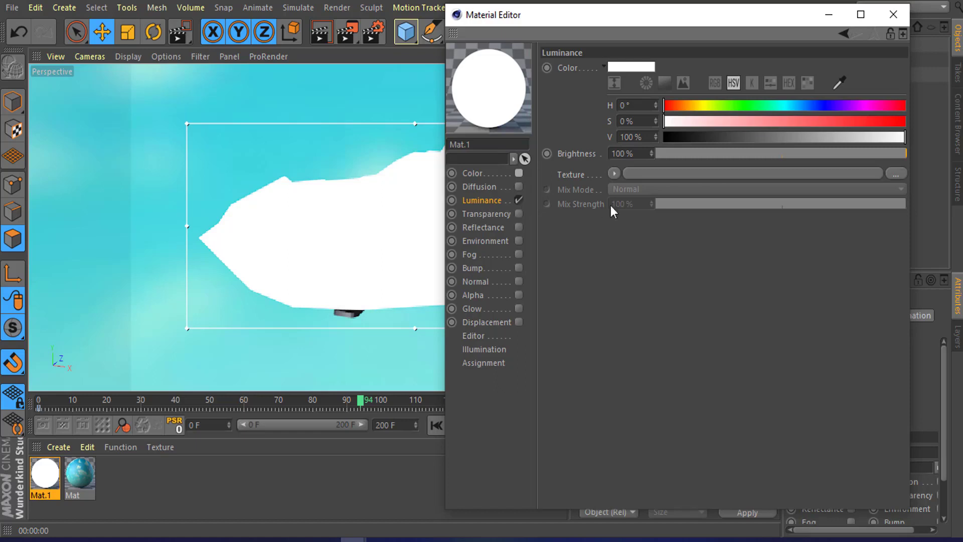
# Step: Load the Lumas effect shader as the Luminance texture
pyautogui.click(614, 174)
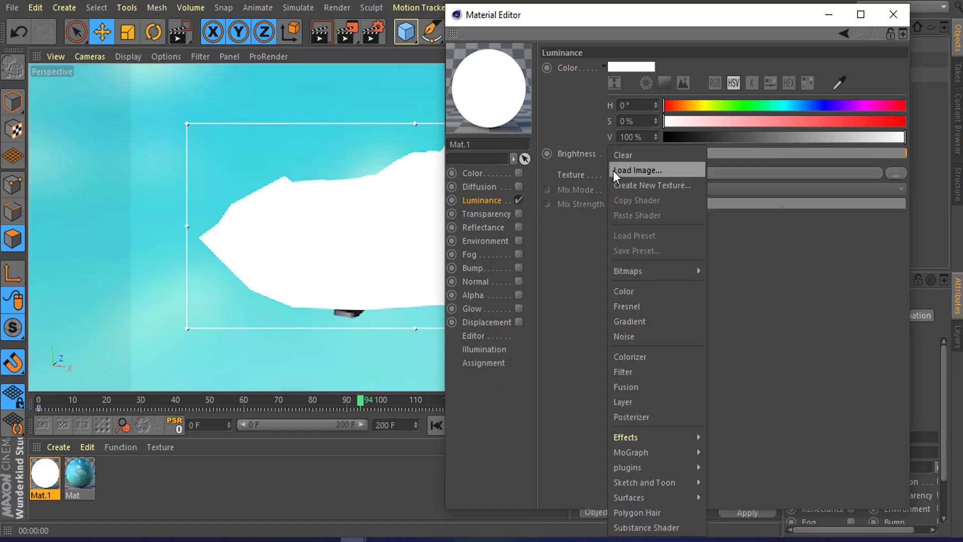
pyautogui.moveTo(648, 439)
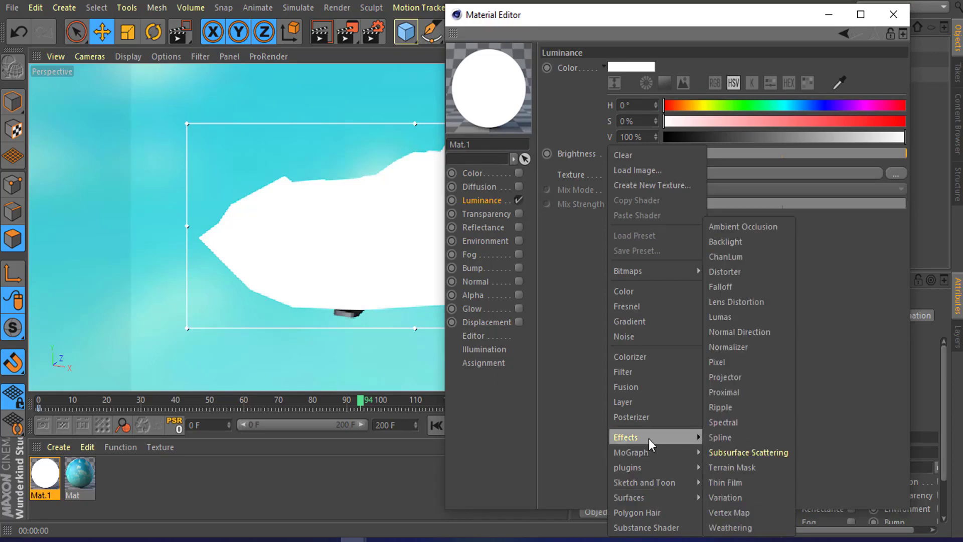
pyautogui.click(717, 318)
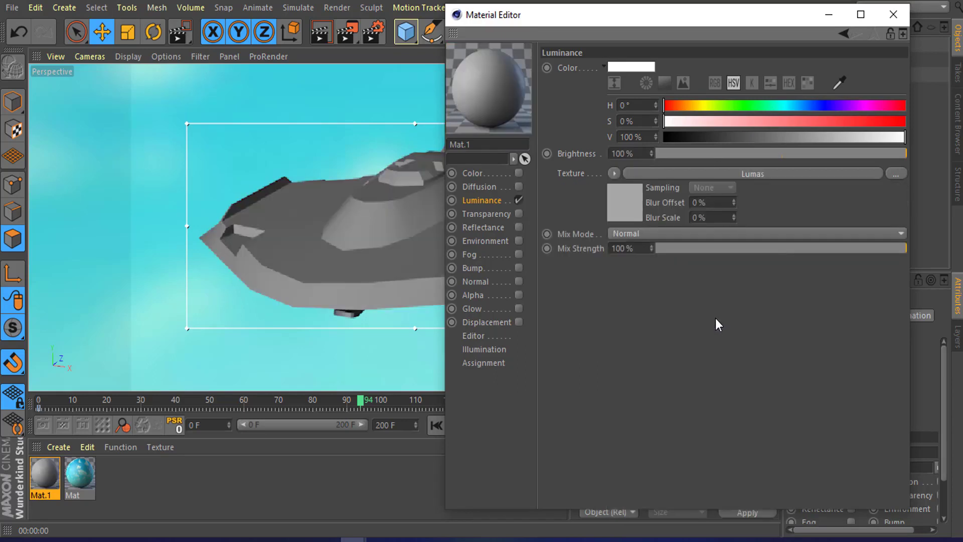
# Step: Wrap the Luminance texture in a Colorizer shader and open the Colorizer's settings
pyautogui.click(612, 173)
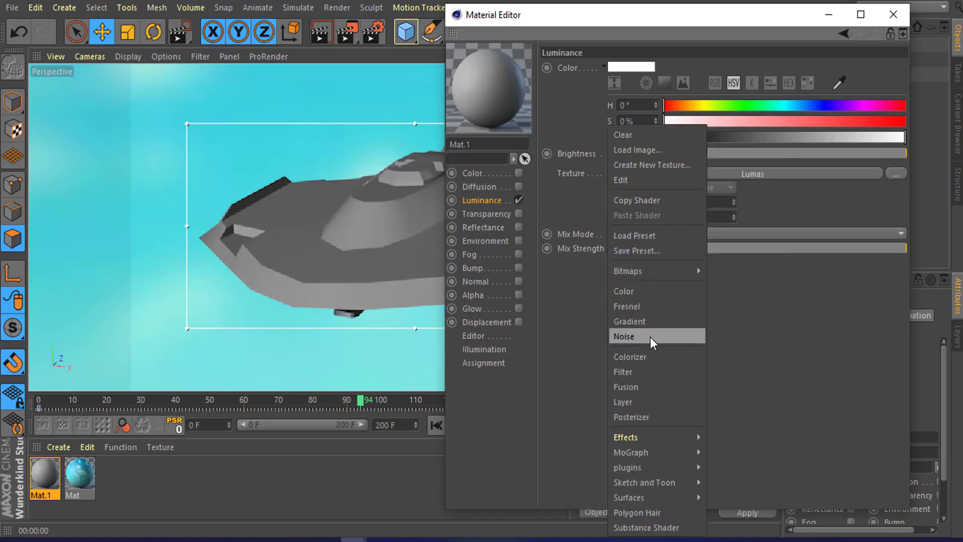
pyautogui.click(649, 352)
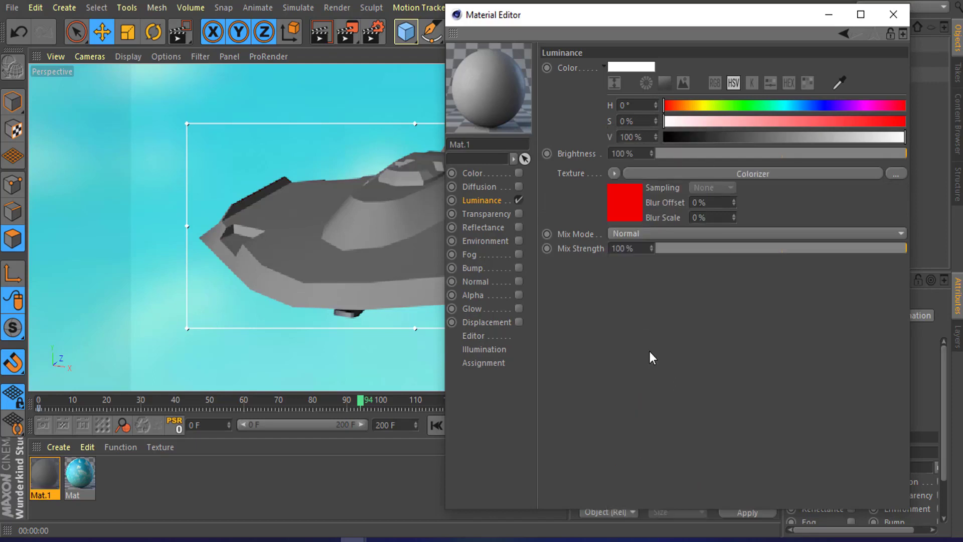
pyautogui.click(753, 172)
pyautogui.moveTo(708, 19); pyautogui.dragTo(748, 14)
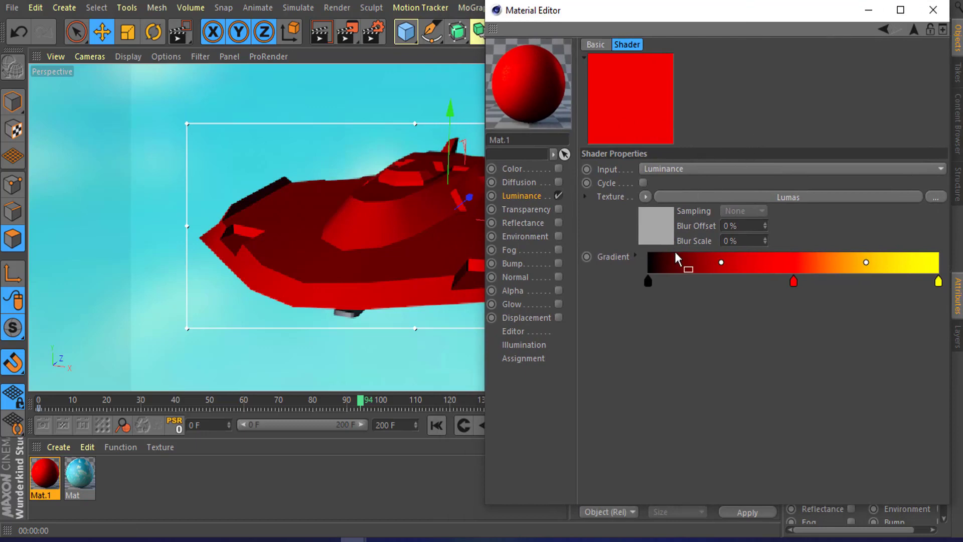
# Step: Set the gradient's first knot to a dark blue with H 240°, S 79%, V 25%
pyautogui.click(648, 281)
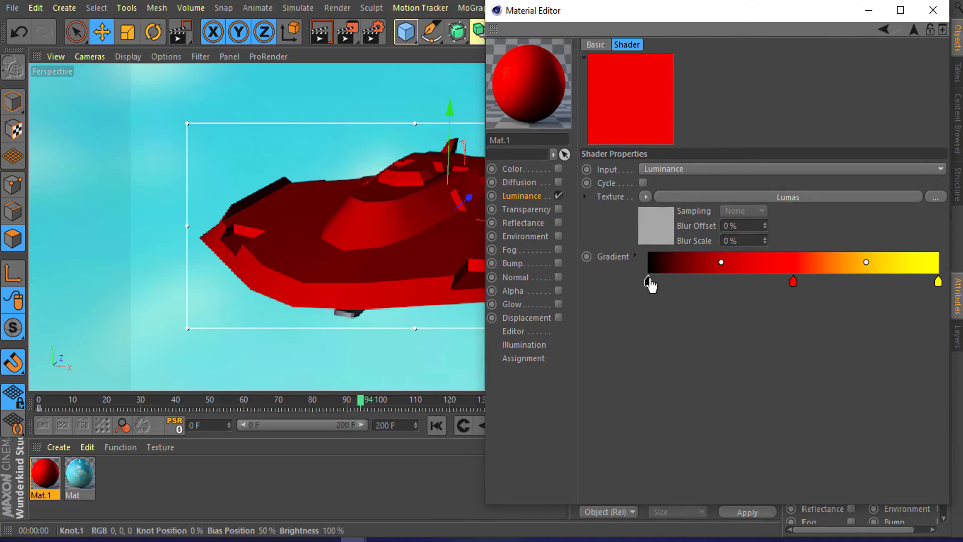
pyautogui.doubleClick(648, 281)
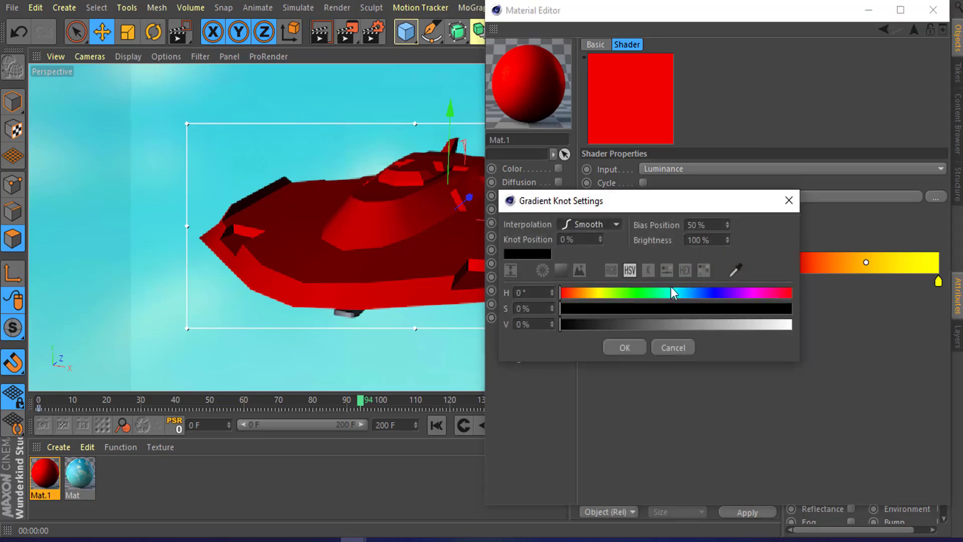
pyautogui.click(706, 293)
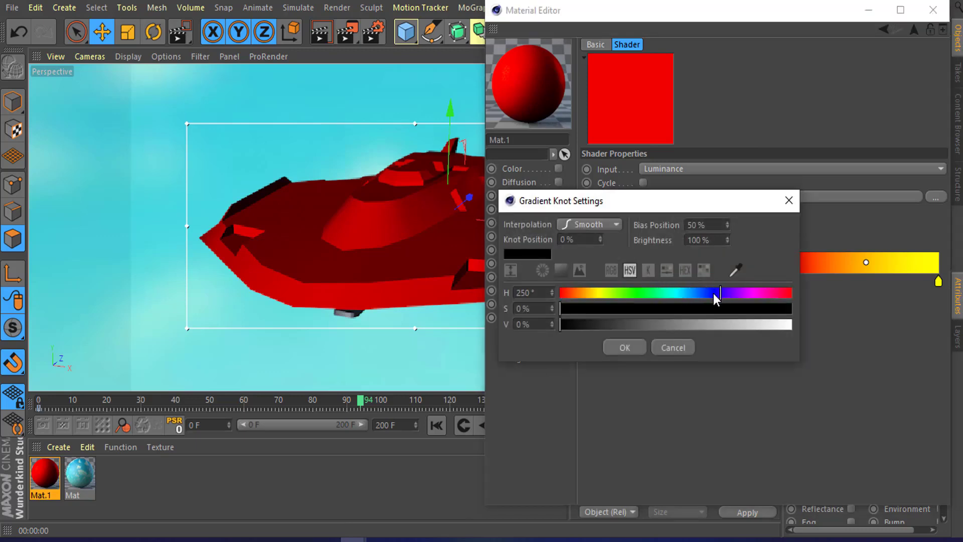
pyautogui.click(623, 308)
pyautogui.moveTo(625, 323)
pyautogui.mouseDown()
pyautogui.moveTo(717, 324)
pyautogui.moveTo(618, 324)
pyautogui.moveTo(636, 324)
pyautogui.mouseUp()
pyautogui.click(684, 308)
pyautogui.click(701, 308)
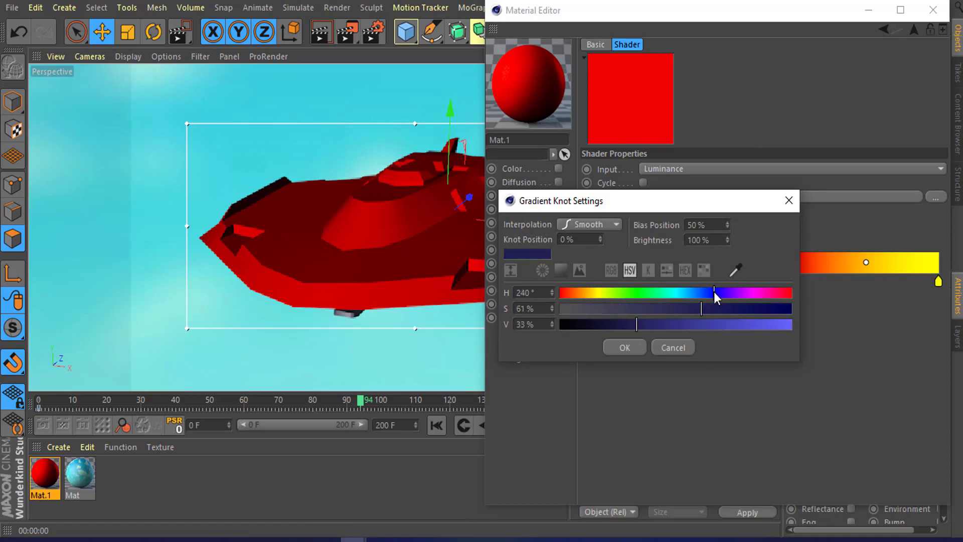
pyautogui.click(742, 310)
pyautogui.moveTo(655, 203); pyautogui.dragTo(760, 133)
pyautogui.click(716, 253)
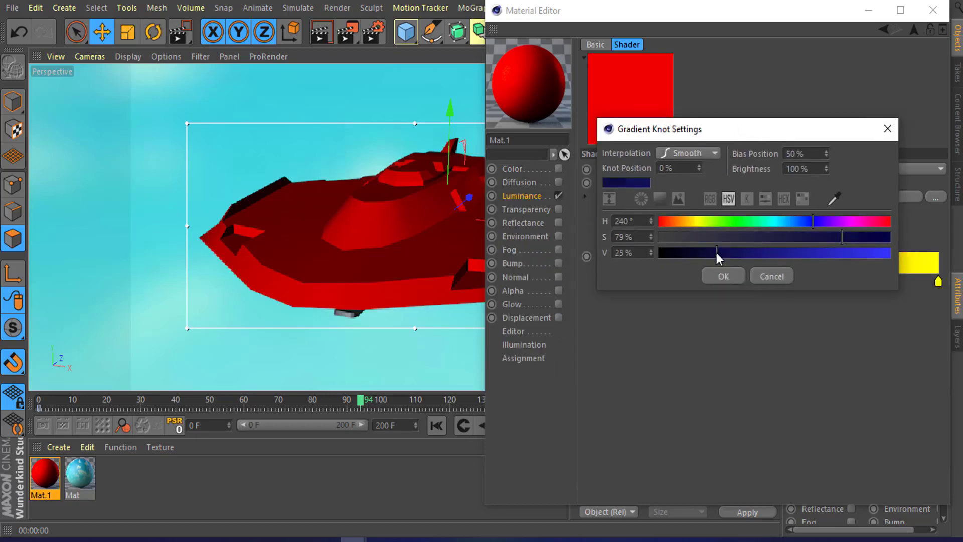
pyautogui.click(723, 275)
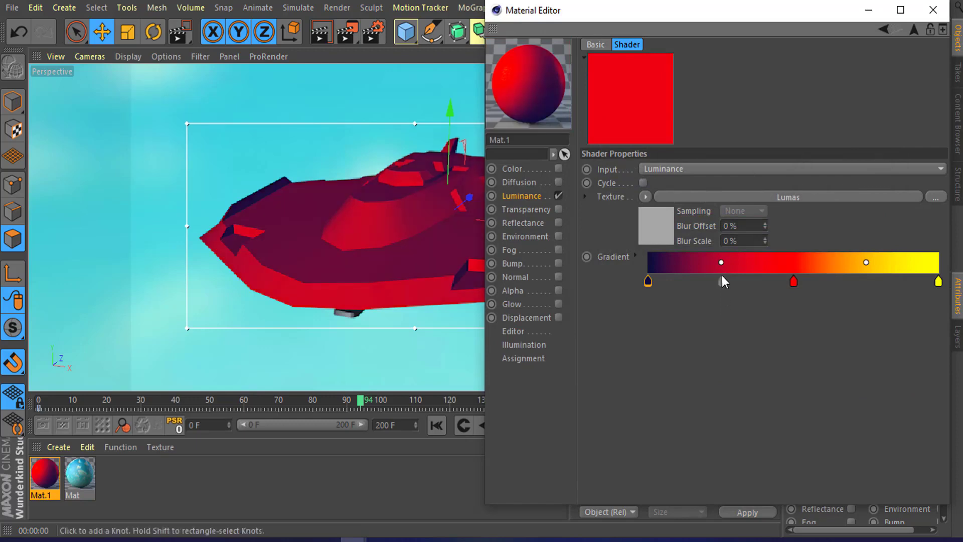
# Step: Set the gradient's middle knot to a blue with hue 225°
pyautogui.doubleClick(794, 283)
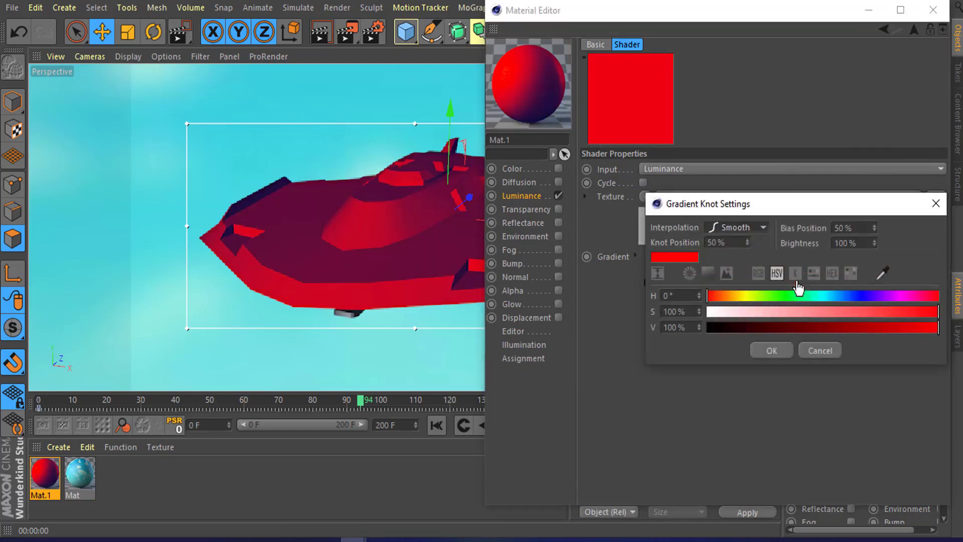
pyautogui.moveTo(795, 296); pyautogui.dragTo(848, 295)
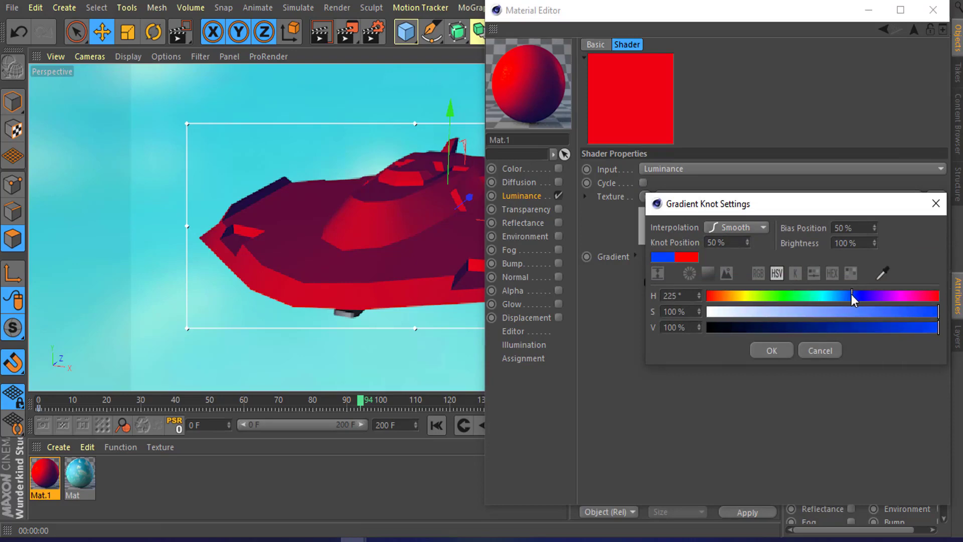
pyautogui.moveTo(799, 209); pyautogui.dragTo(803, 308)
pyautogui.click(857, 409)
pyautogui.moveTo(867, 408); pyautogui.dragTo(844, 396)
pyautogui.click(775, 447)
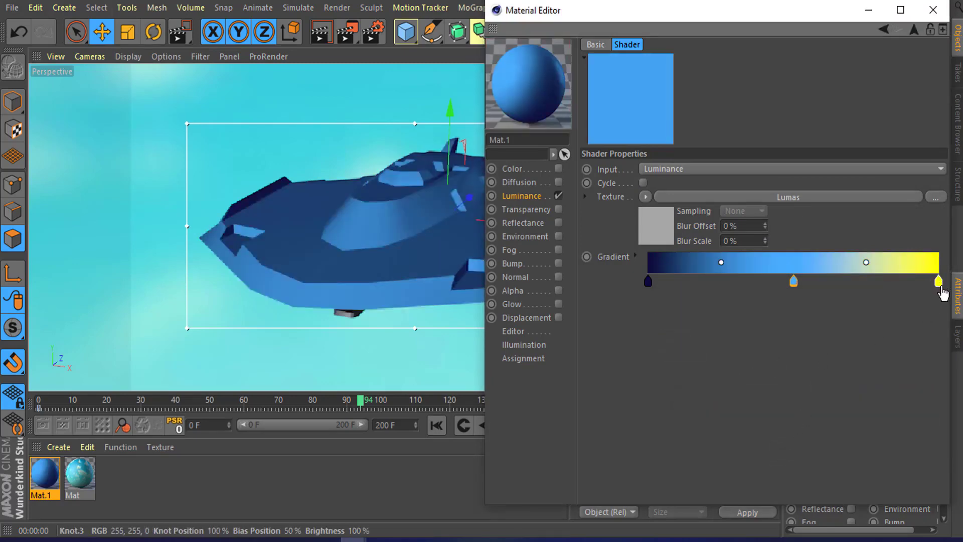
# Step: Set the gradient's end knot to cyan with H 185°, S 61%, V 90%
pyautogui.doubleClick(938, 281)
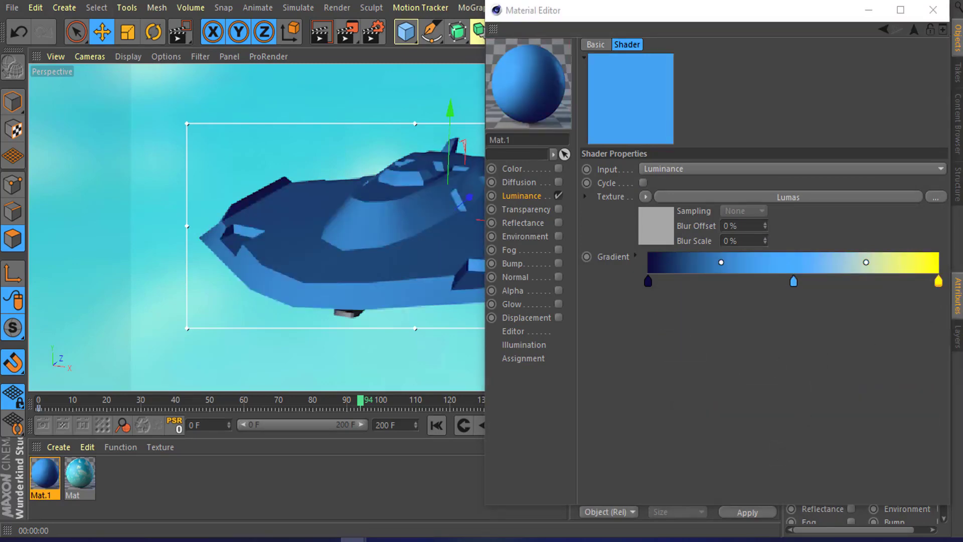
pyautogui.click(737, 418)
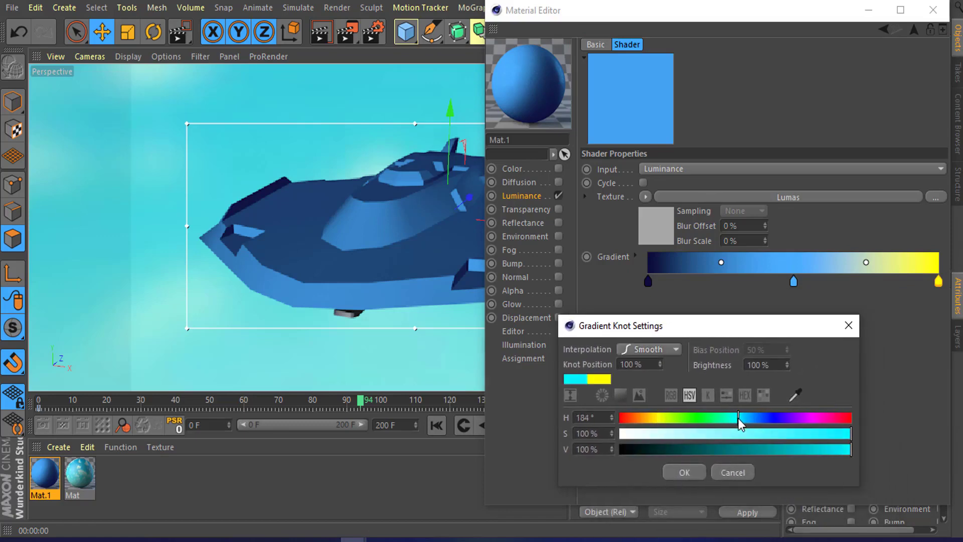
pyautogui.click(793, 433)
pyautogui.click(805, 449)
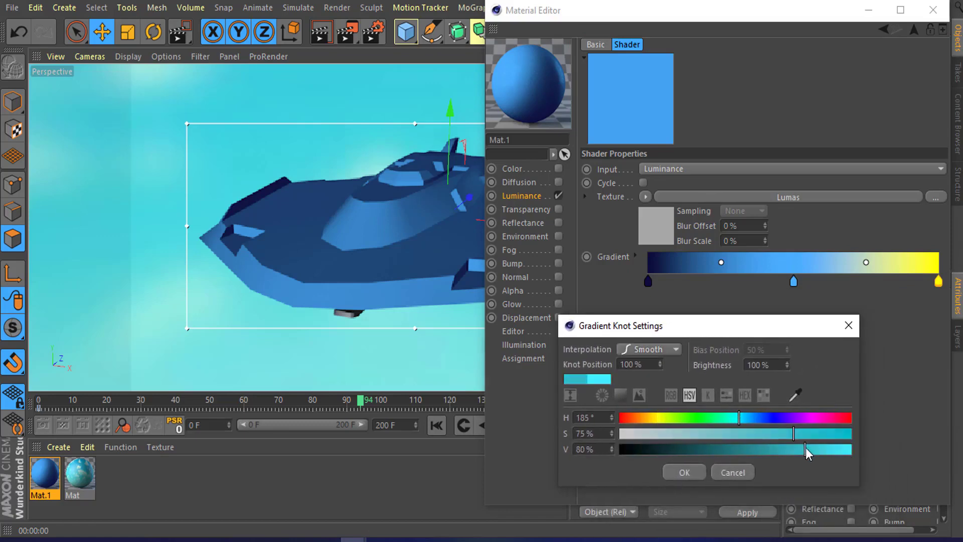
pyautogui.moveTo(804, 447); pyautogui.dragTo(760, 437)
pyautogui.click(828, 452)
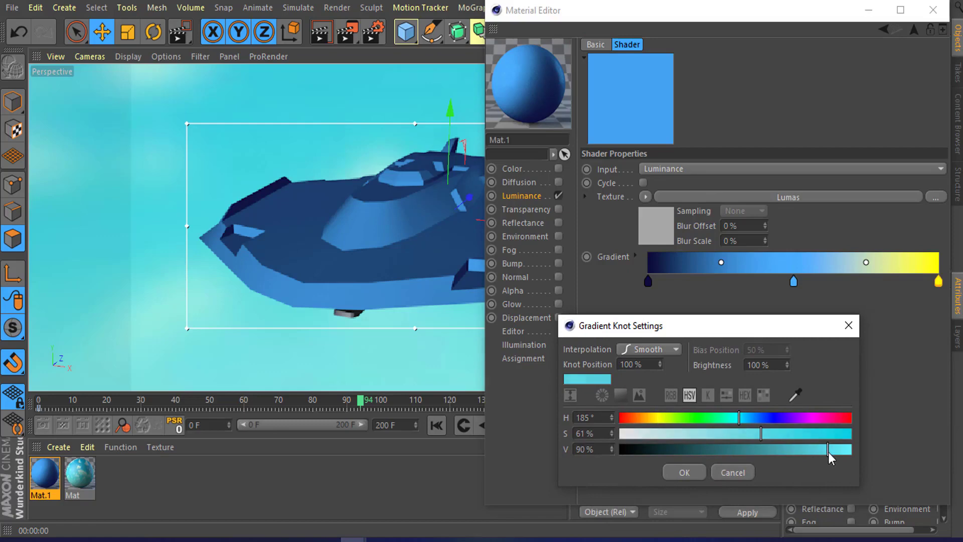
pyautogui.click(684, 472)
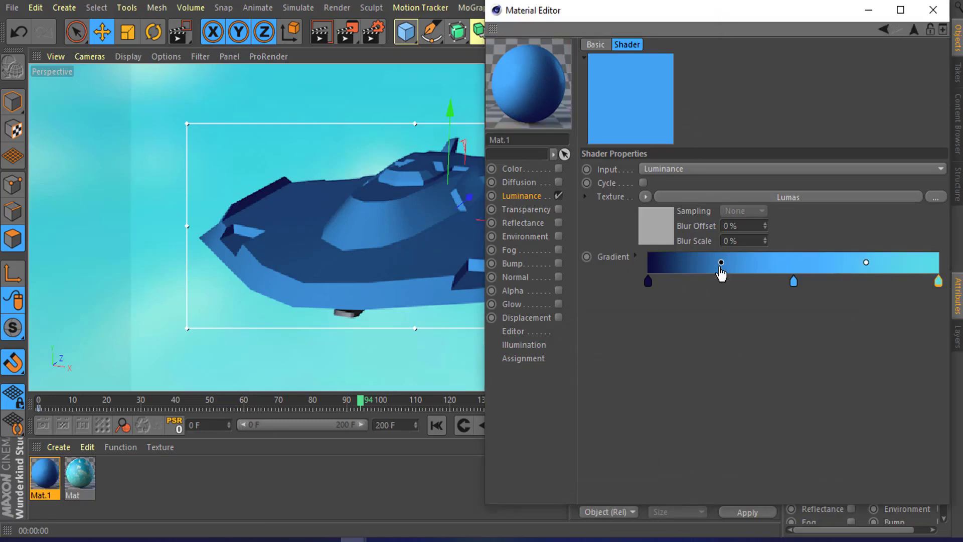
# Step: Move the first gradient knot to about 7% and adjust the dark-side bias handle
pyautogui.moveTo(720, 265); pyautogui.dragTo(733, 266)
pyautogui.moveTo(649, 281); pyautogui.dragTo(670, 282)
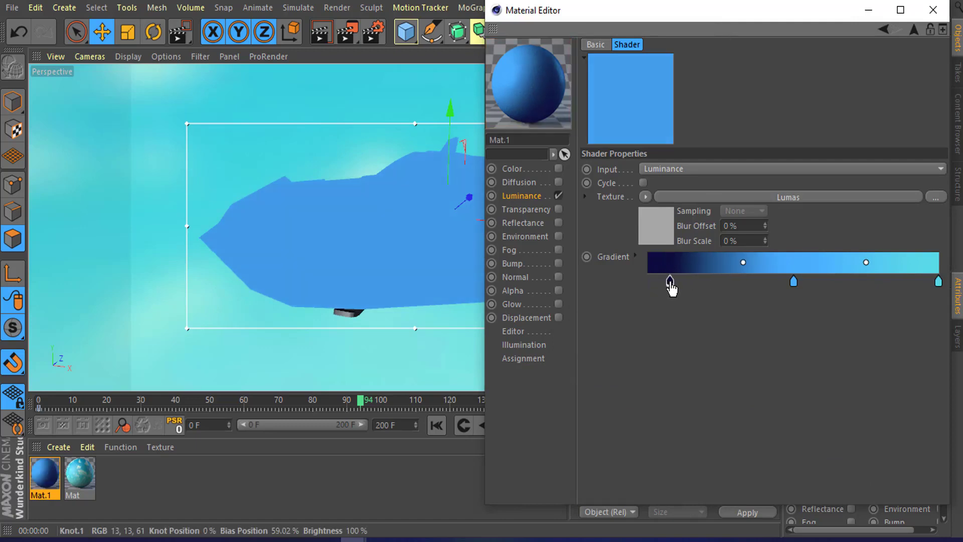
pyautogui.moveTo(743, 262); pyautogui.dragTo(704, 268)
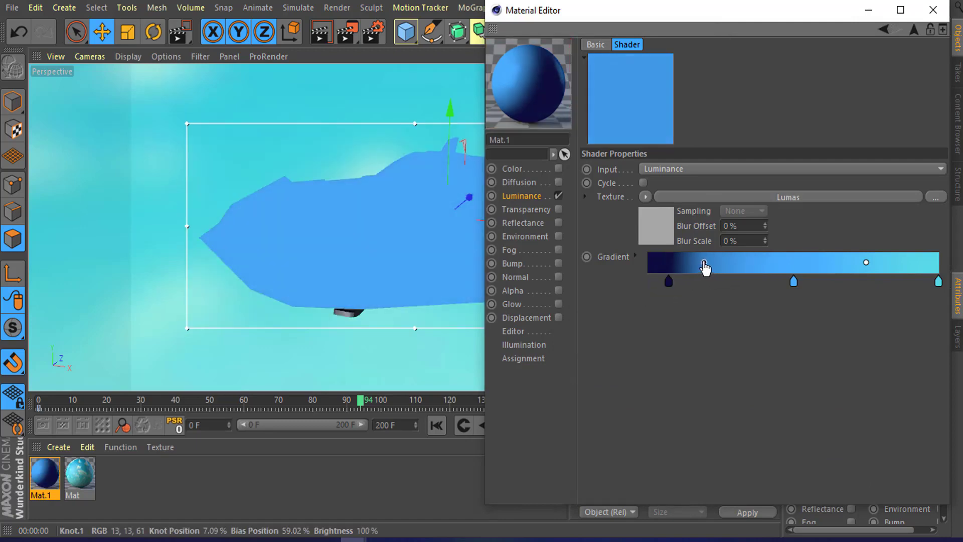
pyautogui.moveTo(794, 282); pyautogui.dragTo(791, 283)
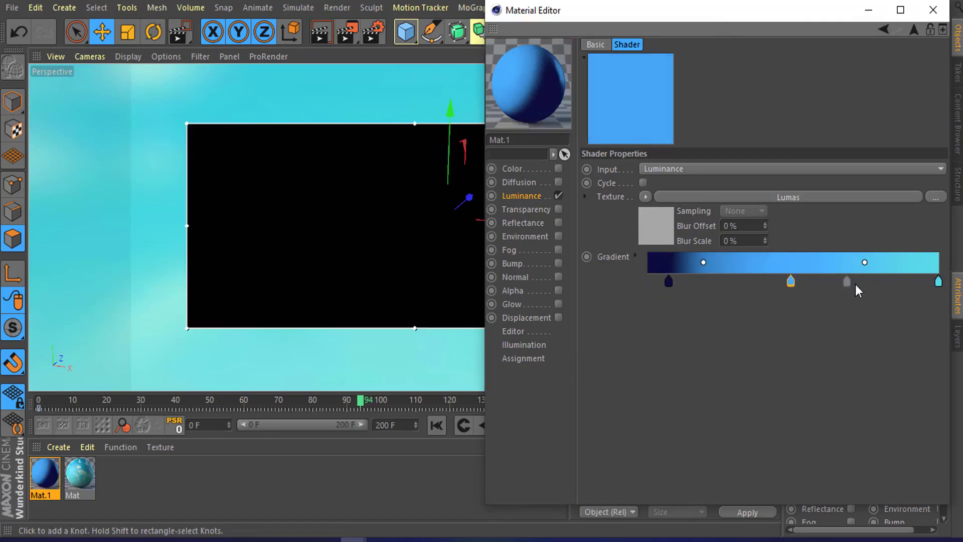
# Step: Reposition the first knot to about 14% and the middle knot to about 59%, adjusting both bias handles
pyautogui.moveTo(864, 262); pyautogui.dragTo(821, 283)
pyautogui.moveTo(712, 263); pyautogui.dragTo(729, 263)
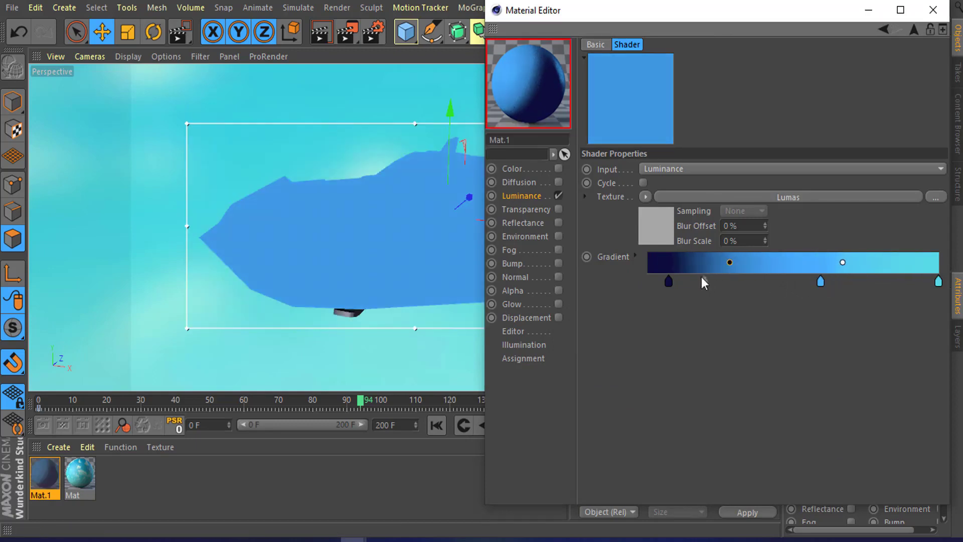
pyautogui.moveTo(668, 281); pyautogui.dragTo(712, 262)
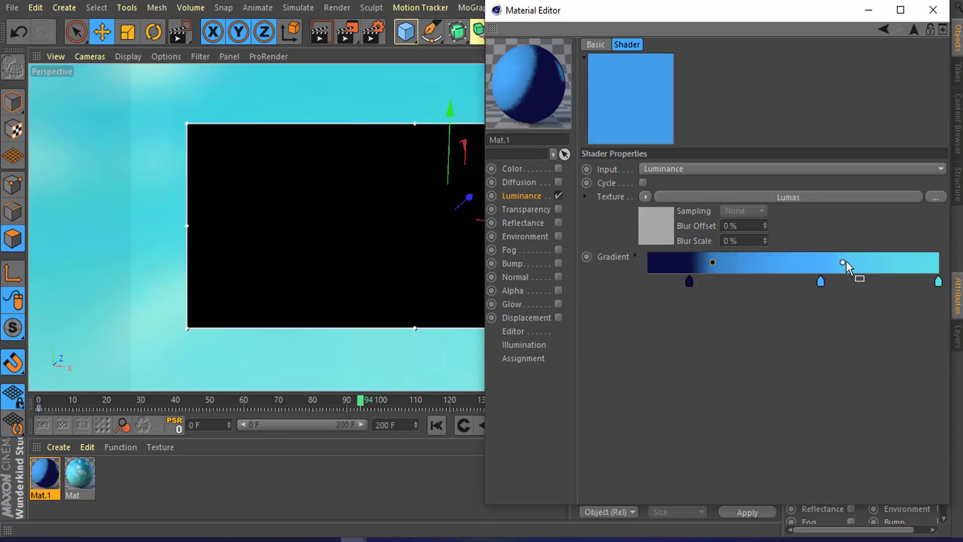
pyautogui.moveTo(844, 262); pyautogui.dragTo(831, 262)
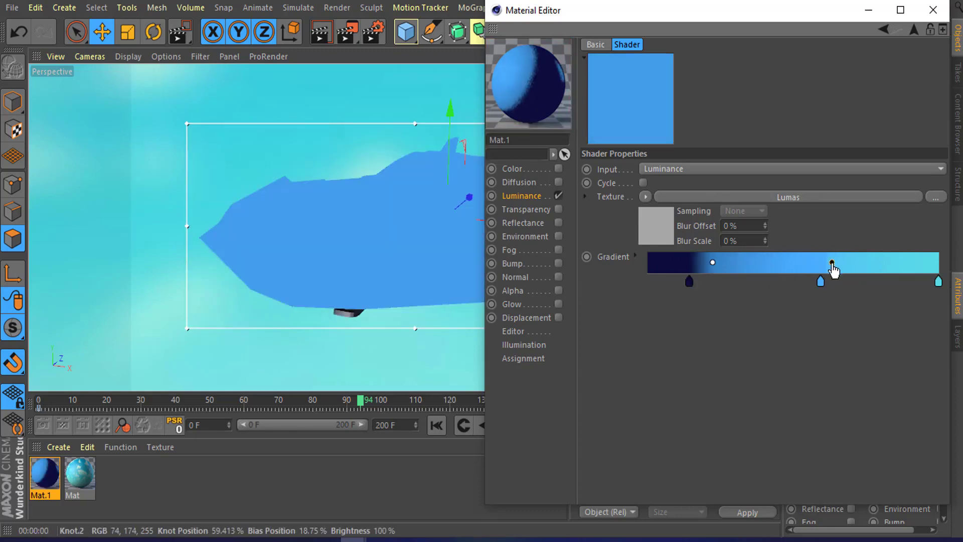
pyautogui.moveTo(712, 262); pyautogui.dragTo(730, 263)
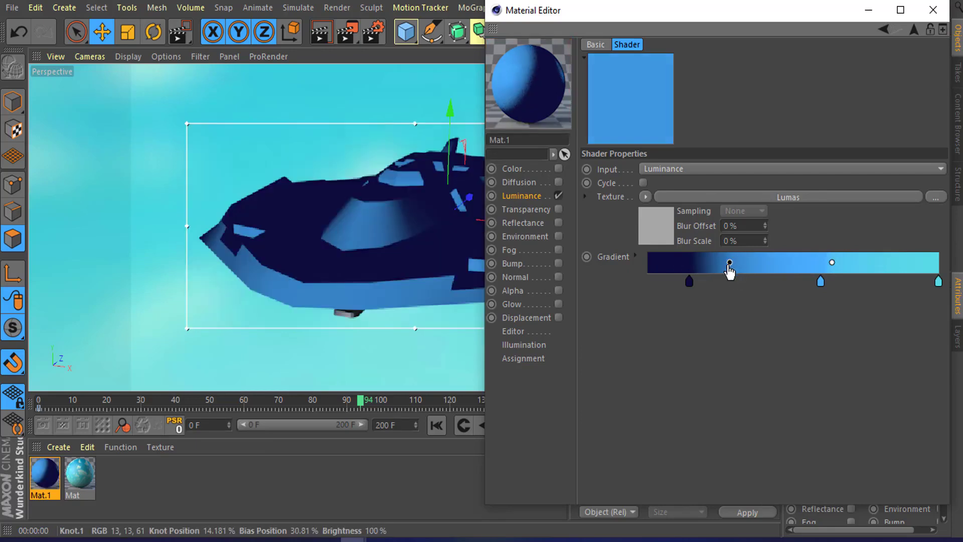
# Step: Adjust the first knot's bias handle in the gradient and close the Material Editor
pyautogui.moveTo(730, 265); pyautogui.dragTo(717, 263)
pyautogui.moveTo(800, 11); pyautogui.dragTo(730, 18)
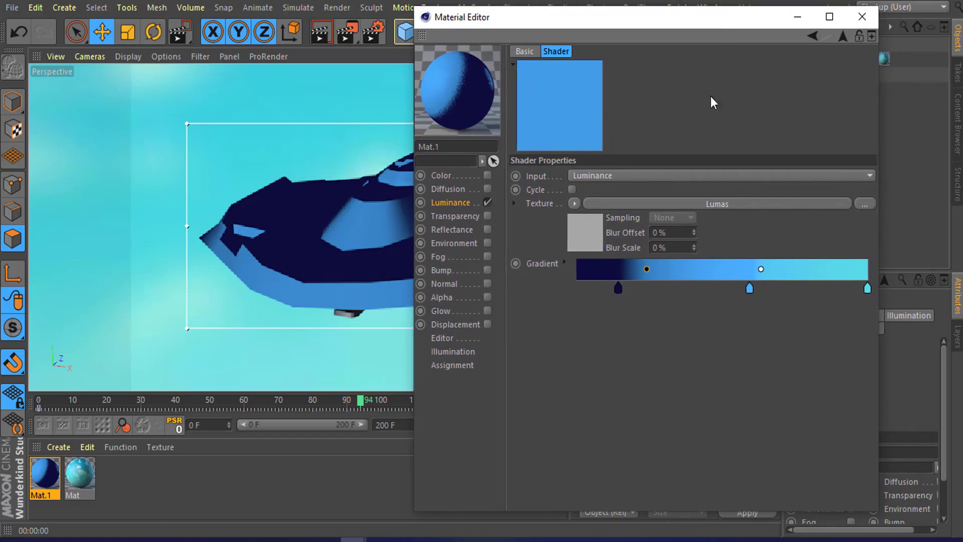
pyautogui.click(858, 20)
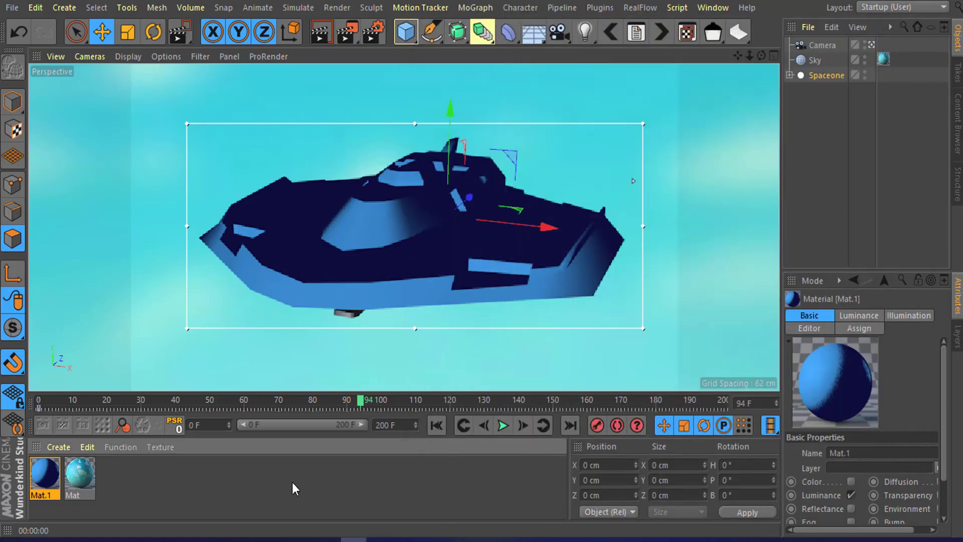
# Step: Create a new Sketch Material for the spaceship's toon outlines
pyautogui.click(167, 480)
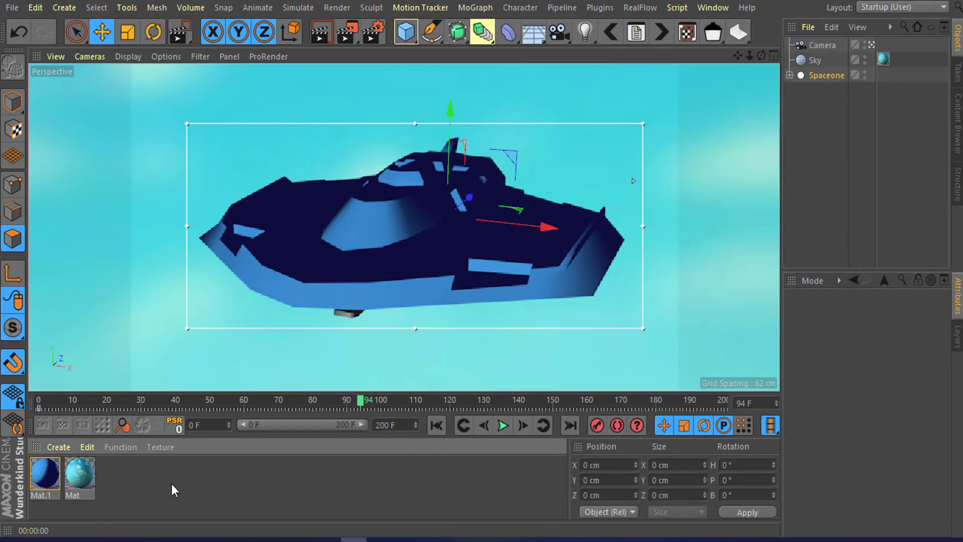
pyautogui.click(59, 446)
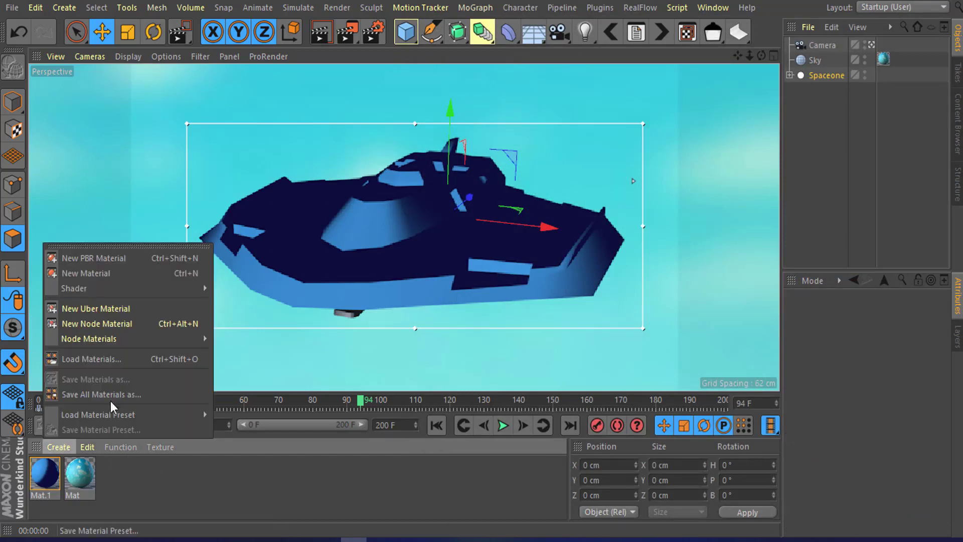
pyautogui.moveTo(116, 296)
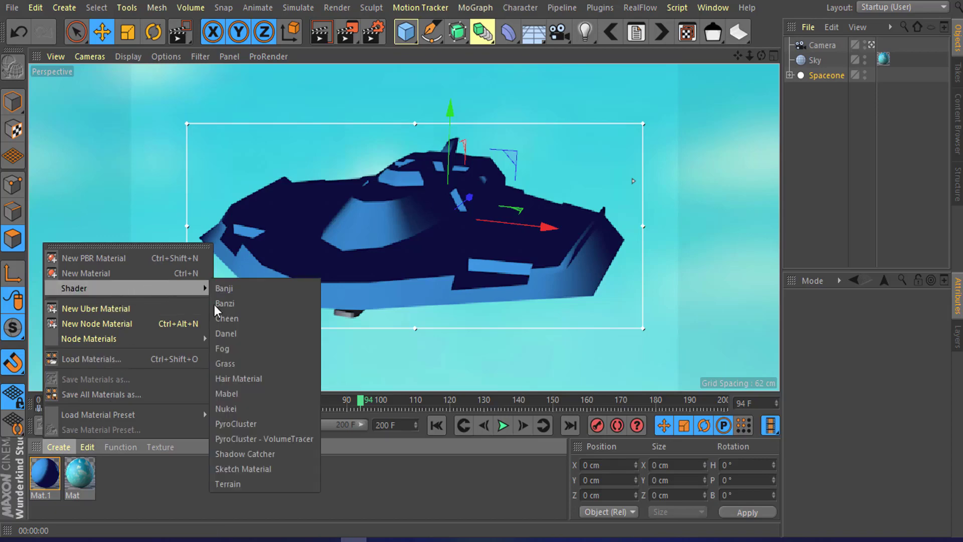
pyautogui.click(286, 462)
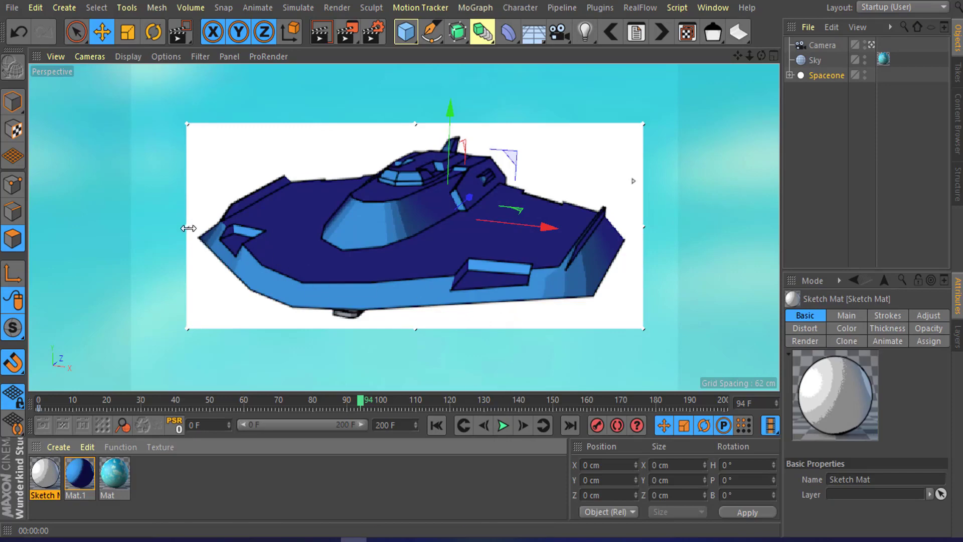
# Step: Widen the interactive render region and raise its preview resolution to inspect the sketch outlines
pyautogui.moveTo(188, 227); pyautogui.dragTo(169, 229)
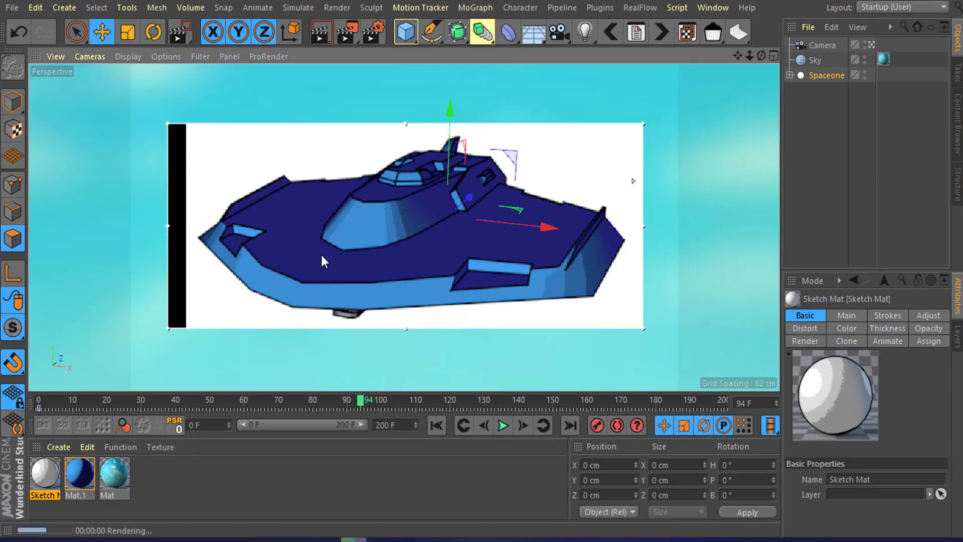
pyautogui.keyDown('alt'); pyautogui.moveTo(352, 255); pyautogui.dragTo(358, 222); pyautogui.keyUp('alt')
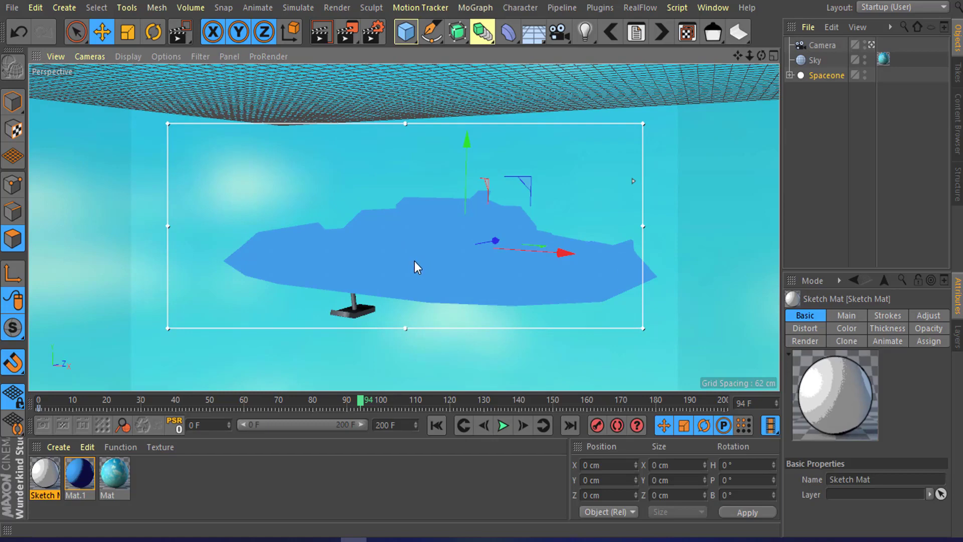
pyautogui.keyDown('alt'); pyautogui.moveTo(390, 249); pyautogui.dragTo(423, 286); pyautogui.keyUp('alt')
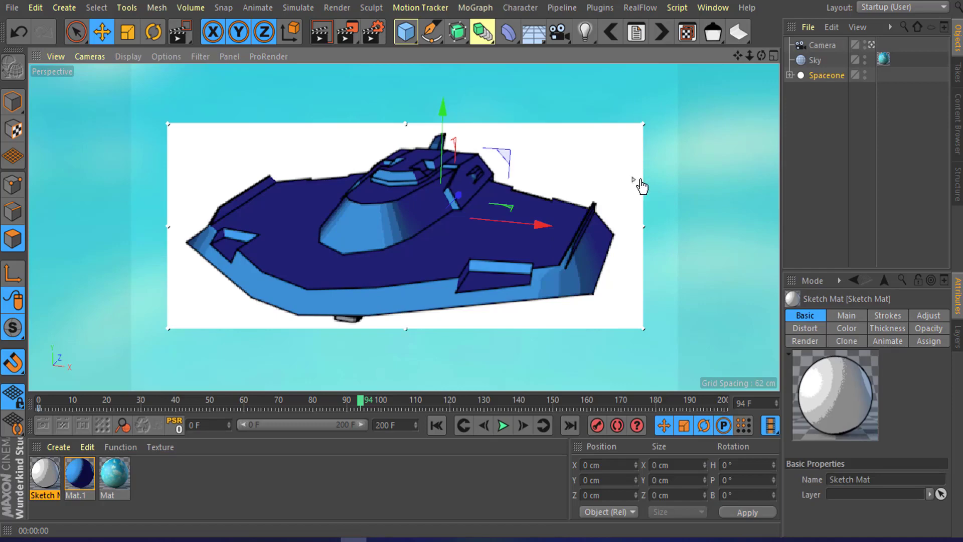
pyautogui.moveTo(639, 308); pyautogui.dragTo(639, 307)
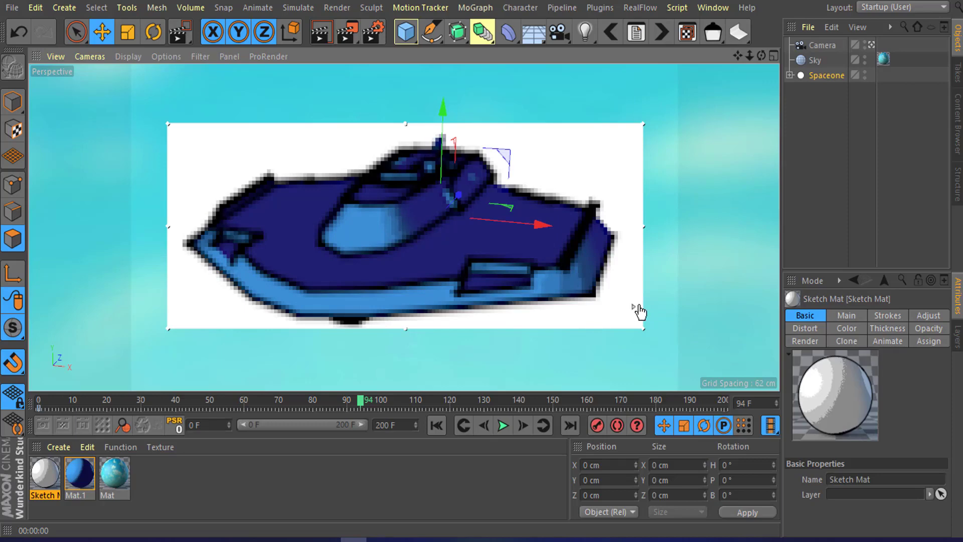
pyautogui.moveTo(636, 309); pyautogui.dragTo(666, 155)
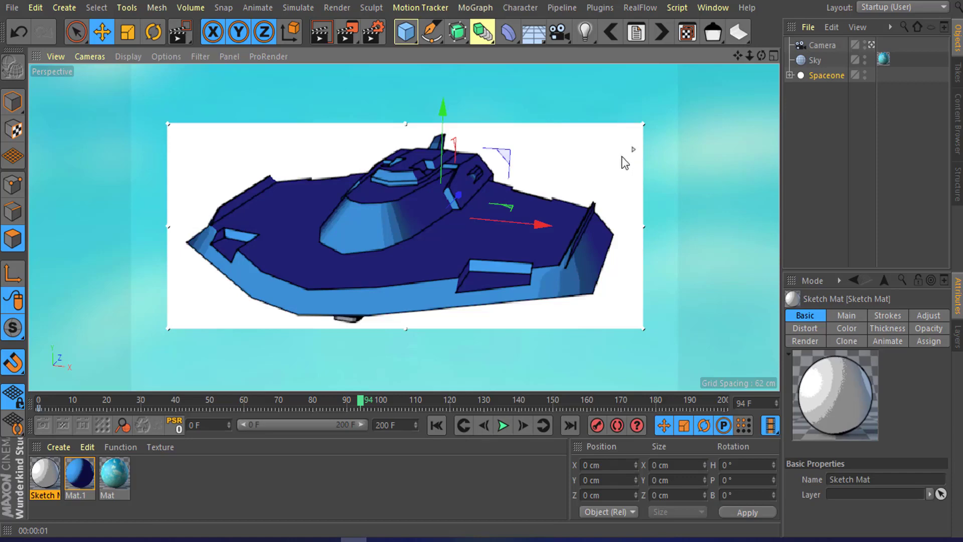
pyautogui.moveTo(427, 255)
pyautogui.keyDown('alt'); pyautogui.mouseDown()
pyautogui.moveTo(420, 236)
pyautogui.moveTo(437, 252)
pyautogui.mouseUp(); pyautogui.keyUp('alt')
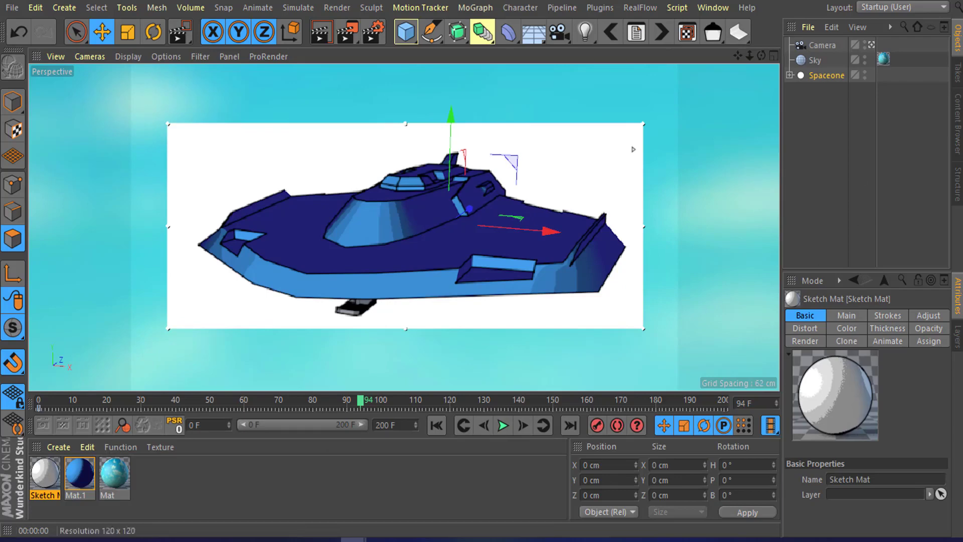
pyautogui.moveTo(618, 38); pyautogui.dragTo(578, 24)
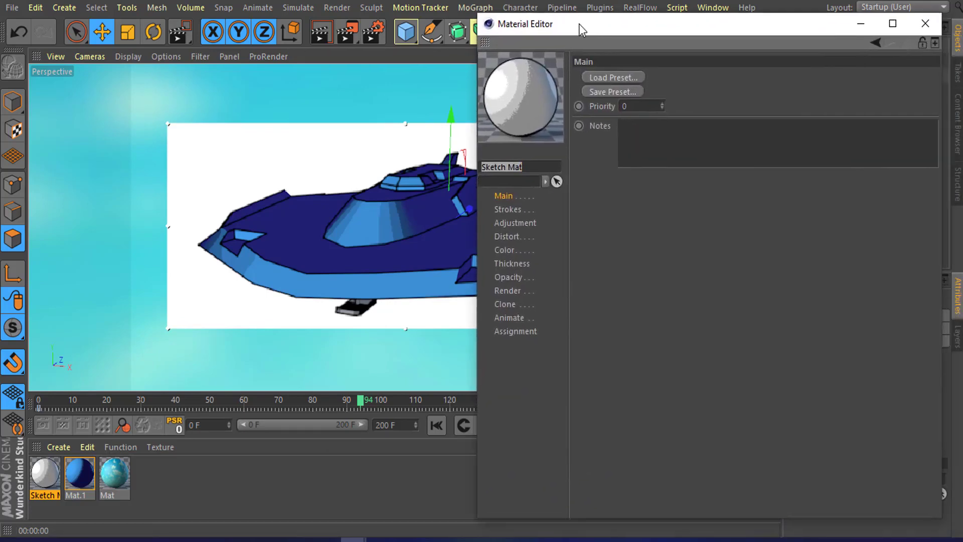
pyautogui.click(931, 26)
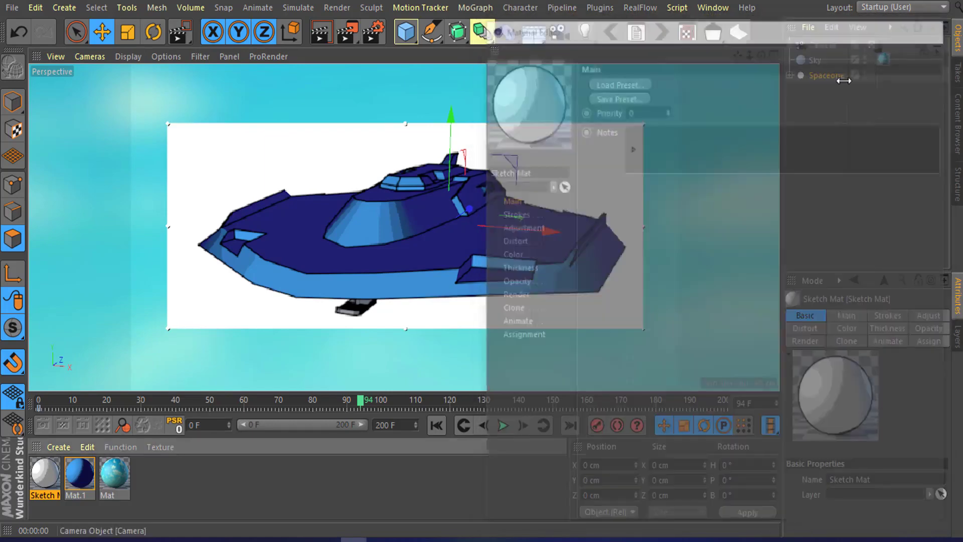
# Step: Set the Sketch and Toon shading background colour to a blue of H 203°, S 69%
pyautogui.click(375, 34)
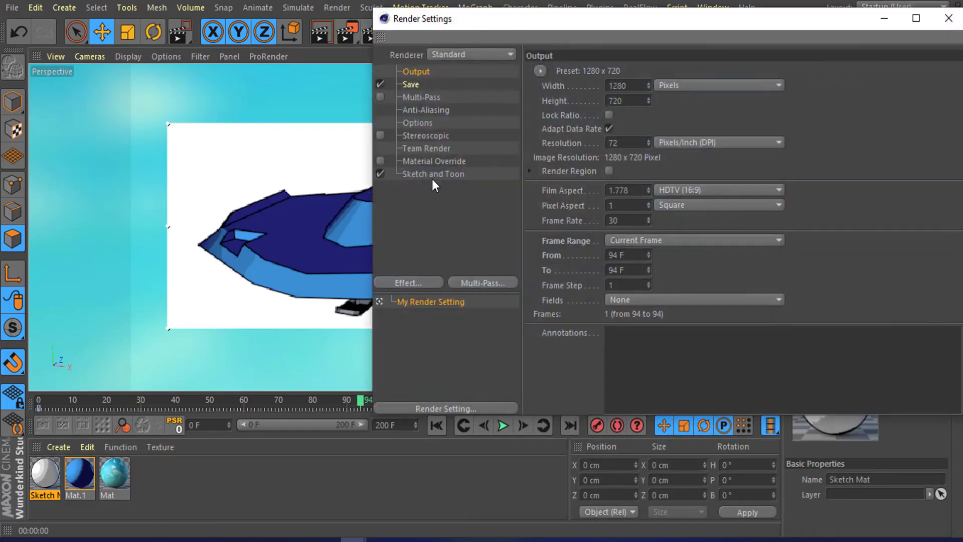
pyautogui.click(435, 174)
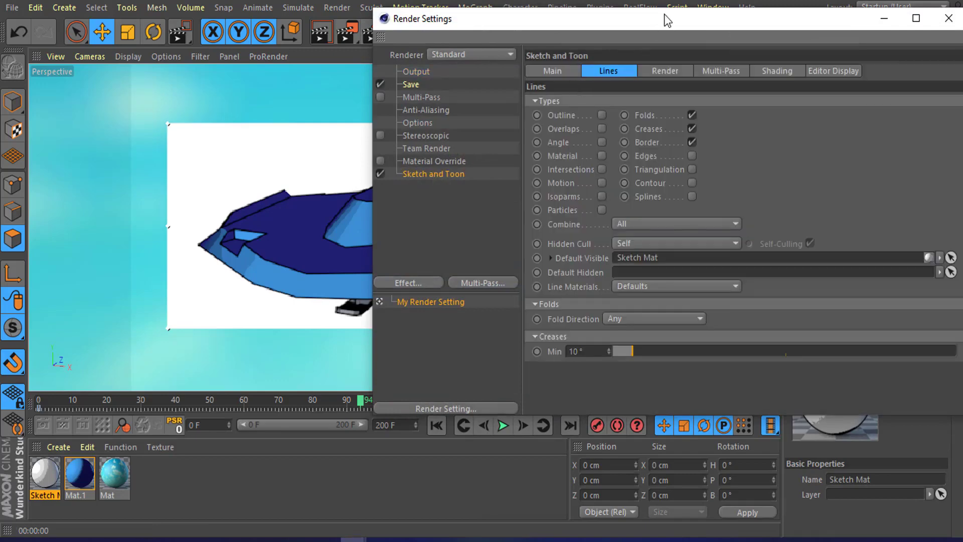
pyautogui.moveTo(664, 15)
pyautogui.mouseDown()
pyautogui.moveTo(577, 33)
pyautogui.moveTo(720, 8)
pyautogui.moveTo(670, 176)
pyautogui.moveTo(599, 85)
pyautogui.moveTo(765, 83)
pyautogui.moveTo(682, 74)
pyautogui.mouseUp()
pyautogui.click(684, 133)
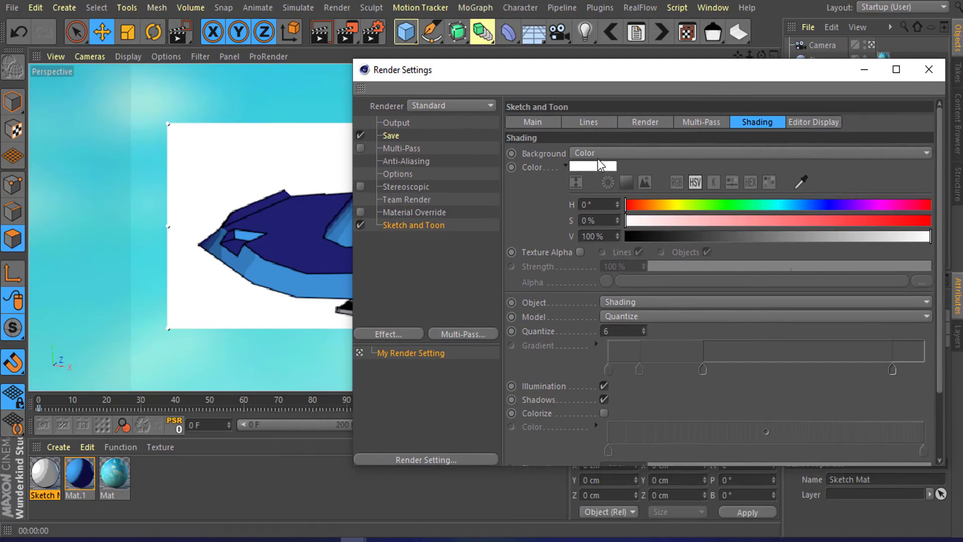
pyautogui.click(581, 161)
pyautogui.moveTo(586, 159); pyautogui.dragTo(652, 174)
pyautogui.click(558, 218)
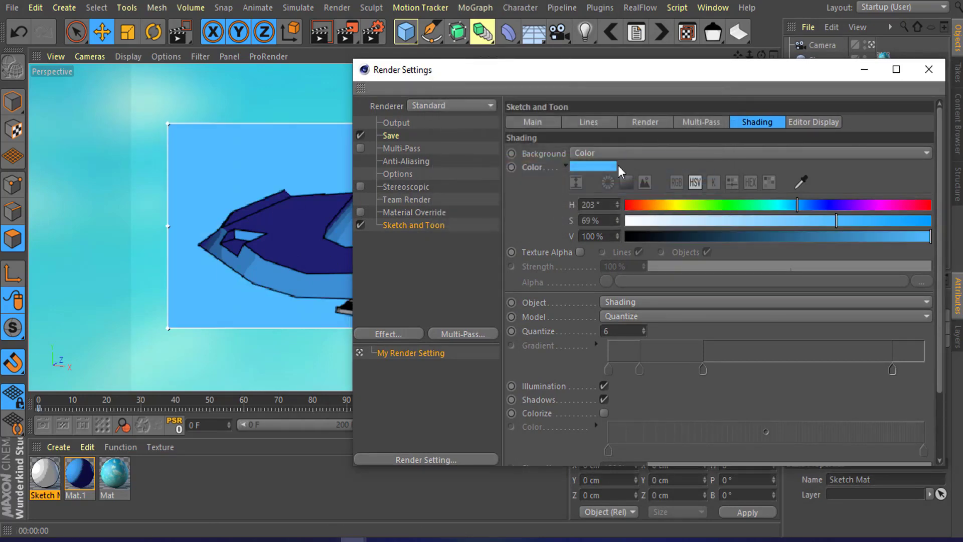
# Step: Turn off both the background and object shading in the Sketch and Toon render settings
pyautogui.click(924, 152)
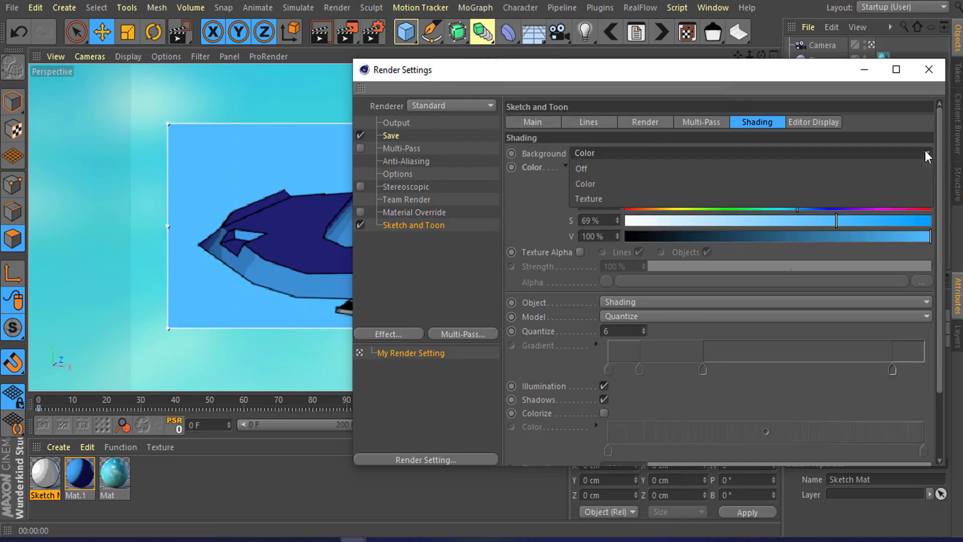
pyautogui.click(848, 169)
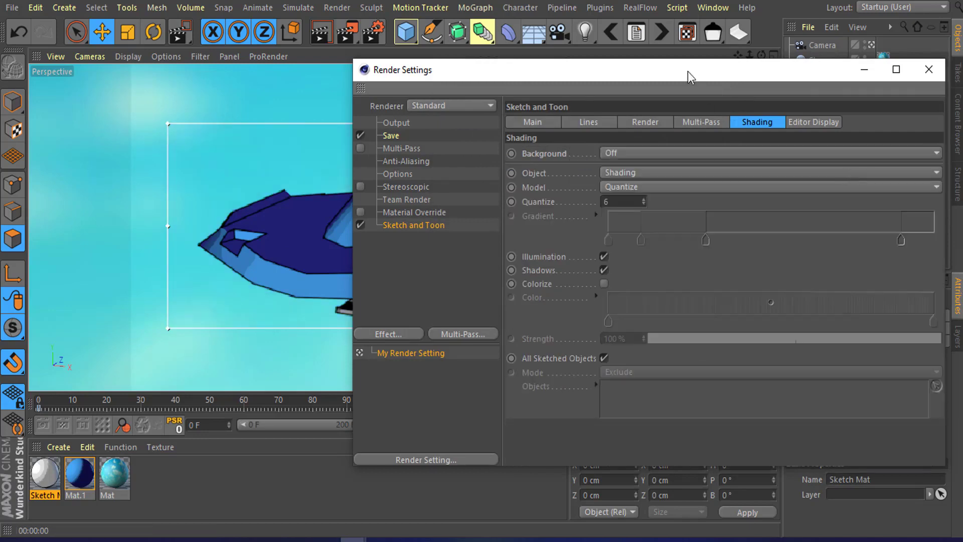
pyautogui.moveTo(687, 76); pyautogui.dragTo(920, 123)
pyautogui.moveTo(669, 118); pyautogui.dragTo(521, 76)
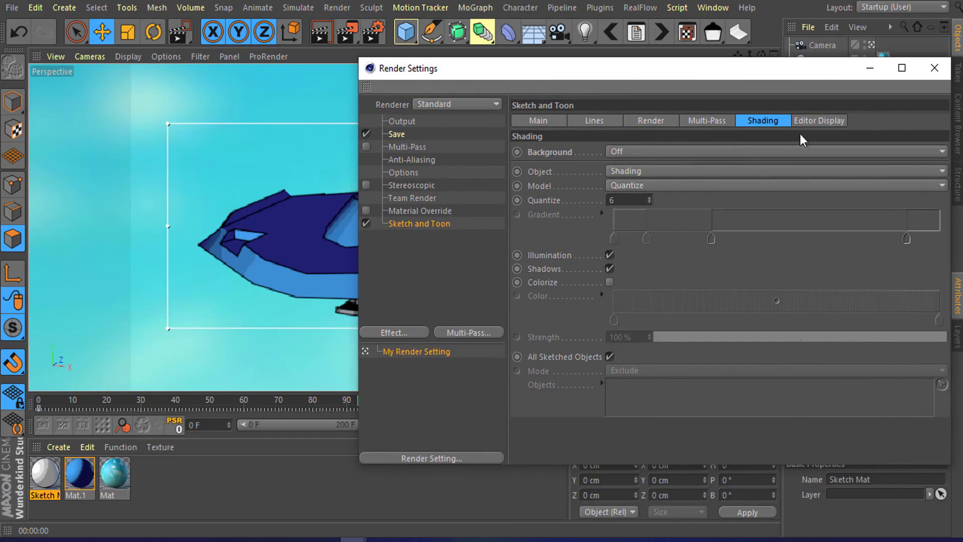
pyautogui.click(866, 171)
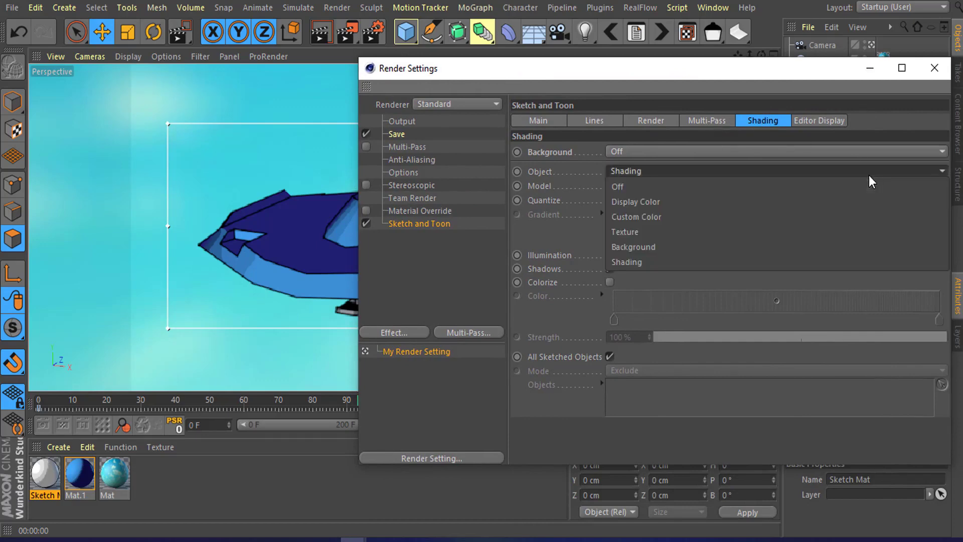
pyautogui.click(867, 186)
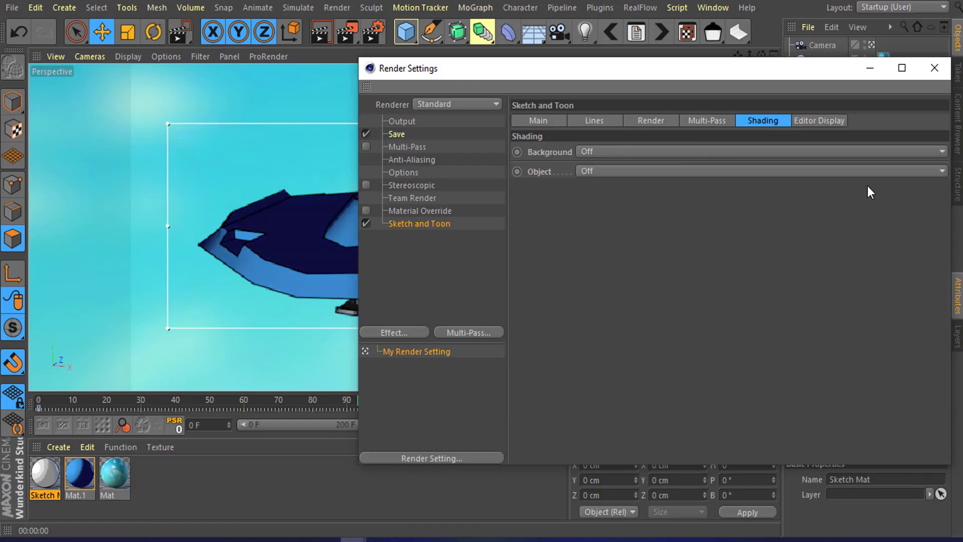
pyautogui.moveTo(650, 78); pyautogui.dragTo(820, 85)
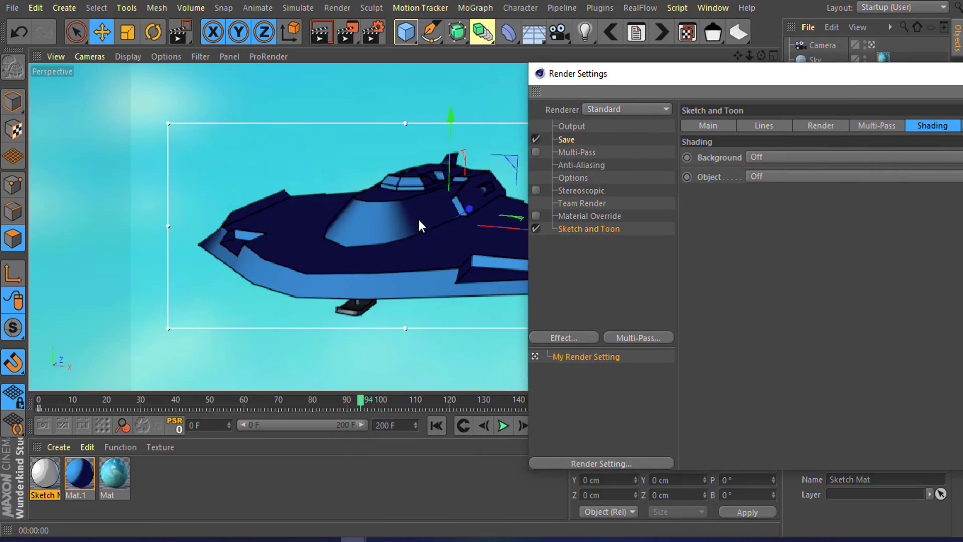
pyautogui.moveTo(776, 74); pyautogui.dragTo(687, 62)
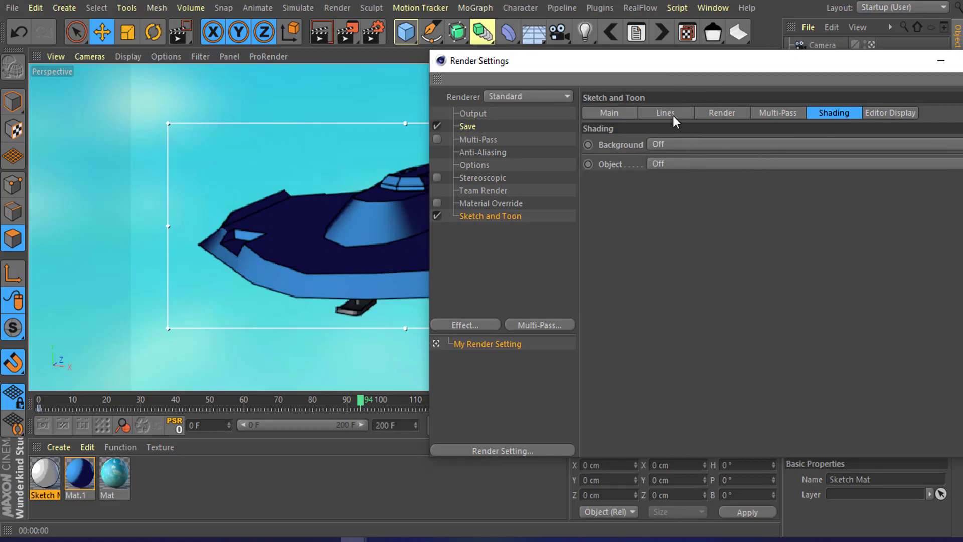
pyautogui.moveTo(752, 62); pyautogui.dragTo(662, 194)
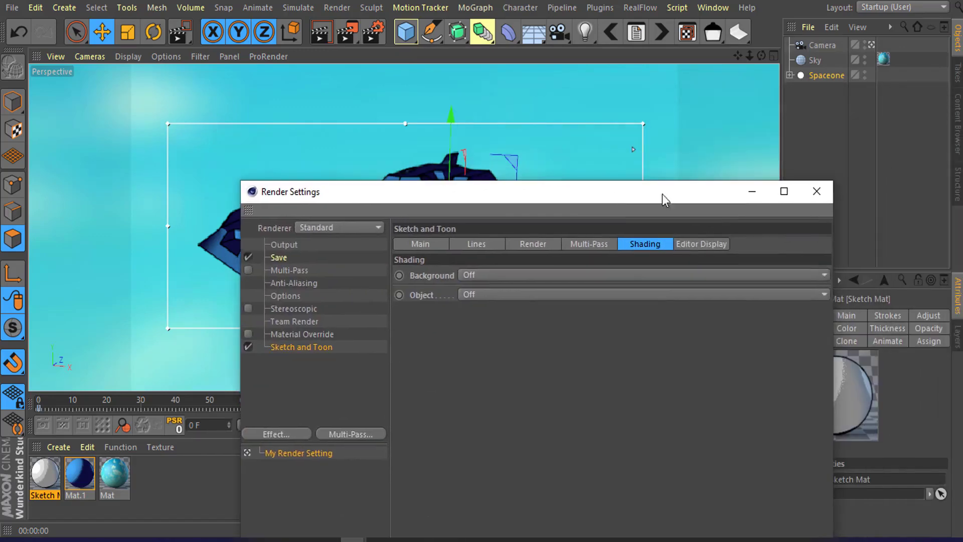
pyautogui.click(817, 193)
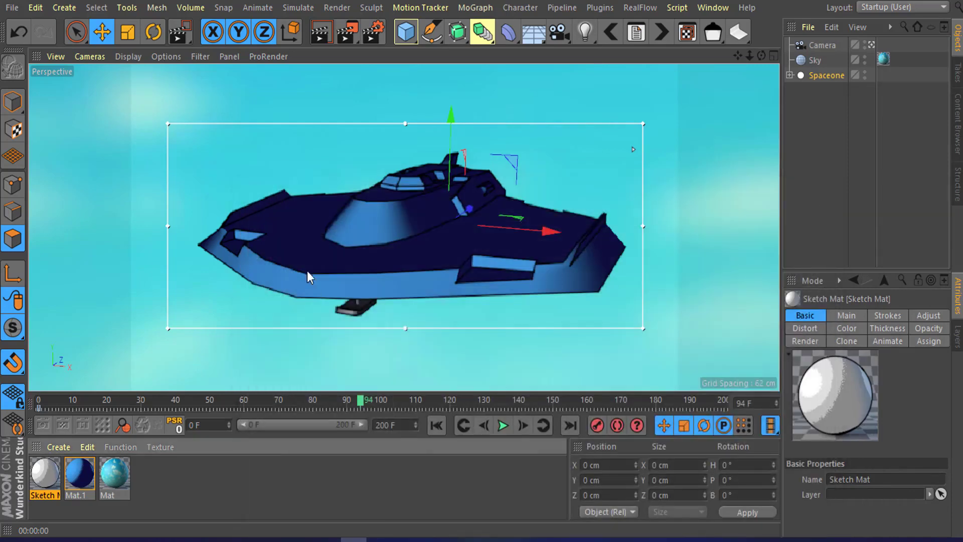
pyautogui.scroll(3, 320, 263)
pyautogui.scroll(2, 473, 230)
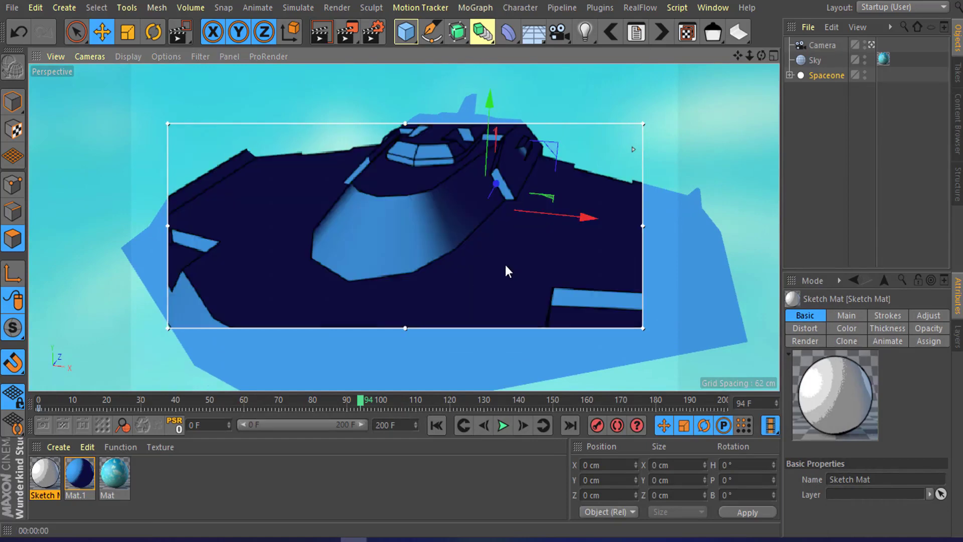
pyautogui.scroll(-4, 513, 228)
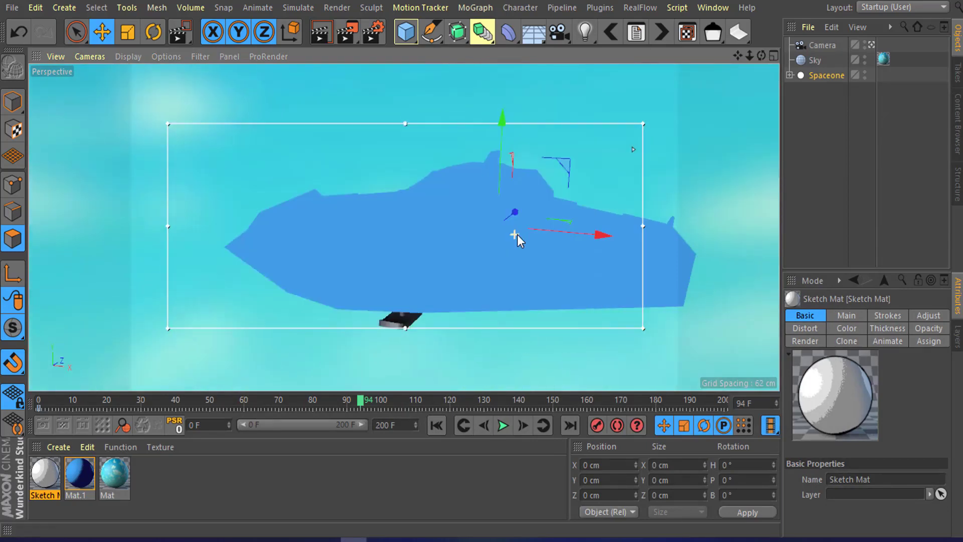
# Step: In Mat.1's Luminance Colorizer gradient, move the first knot to about 22% and readjust both bias handles
pyautogui.click(80, 473)
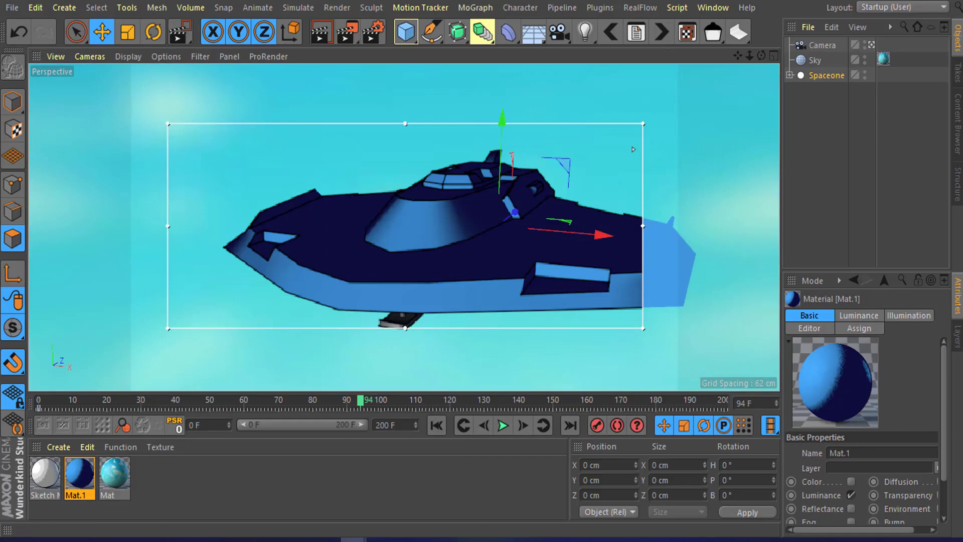
pyautogui.doubleClick(79, 473)
pyautogui.moveTo(611, 70); pyautogui.dragTo(654, 34)
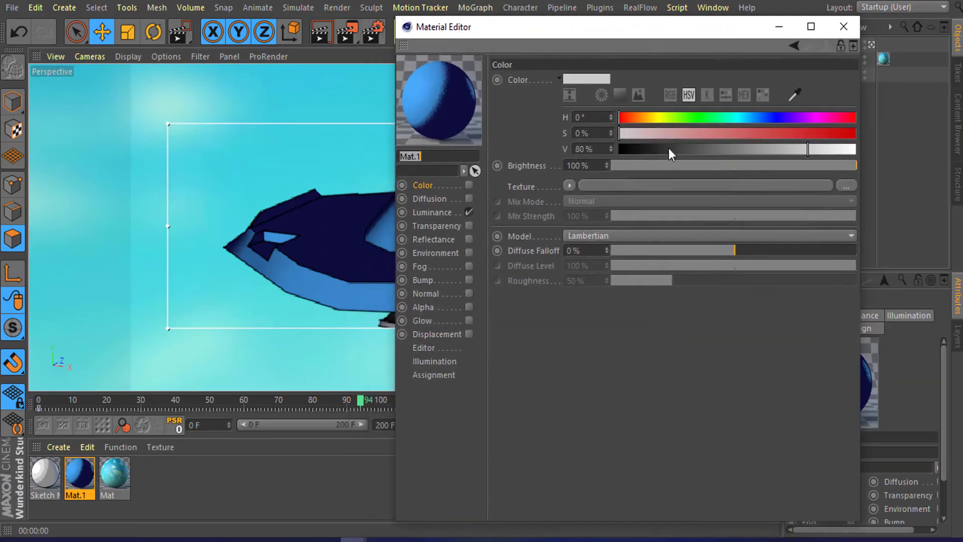
pyautogui.click(432, 213)
pyautogui.click(684, 185)
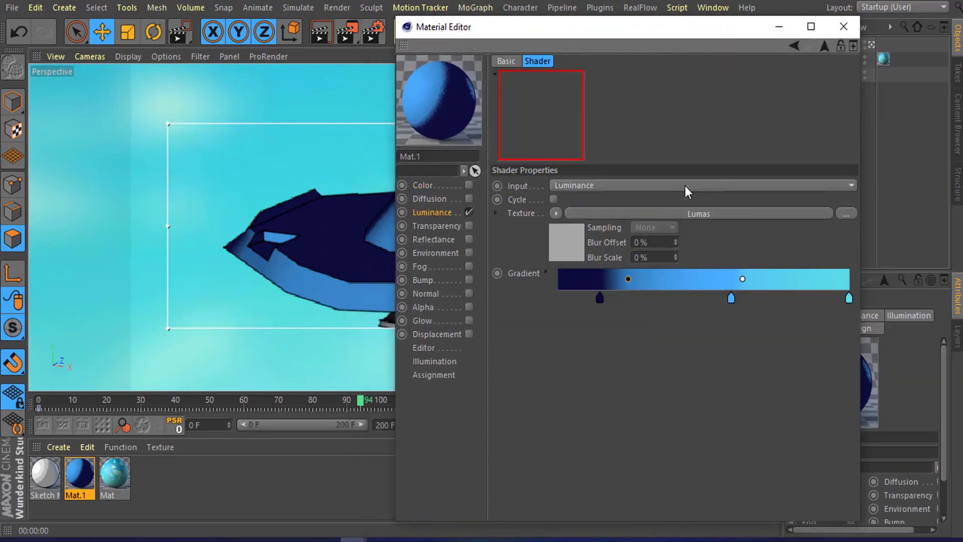
pyautogui.moveTo(670, 35); pyautogui.dragTo(759, 28)
pyautogui.moveTo(718, 271); pyautogui.dragTo(746, 274)
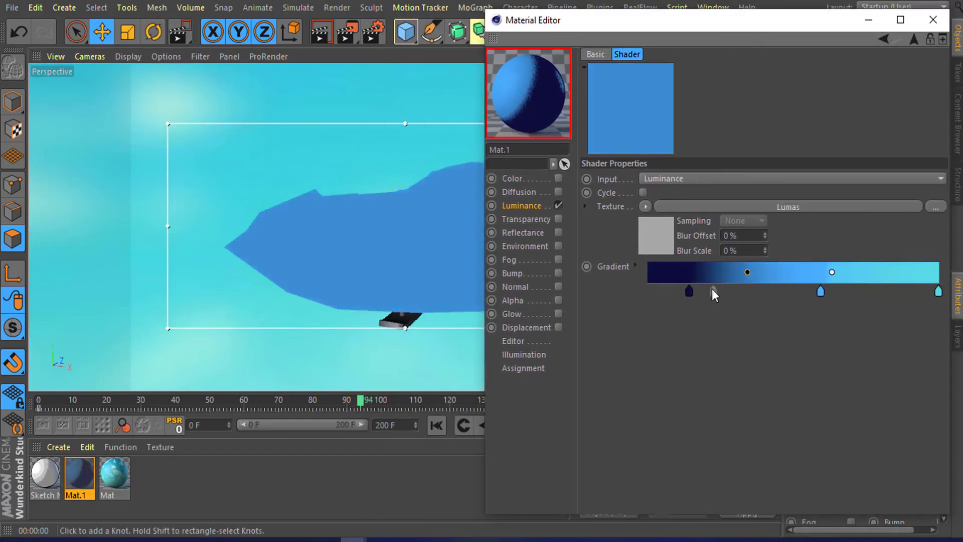
pyautogui.click(689, 291)
pyautogui.moveTo(832, 276); pyautogui.dragTo(849, 272)
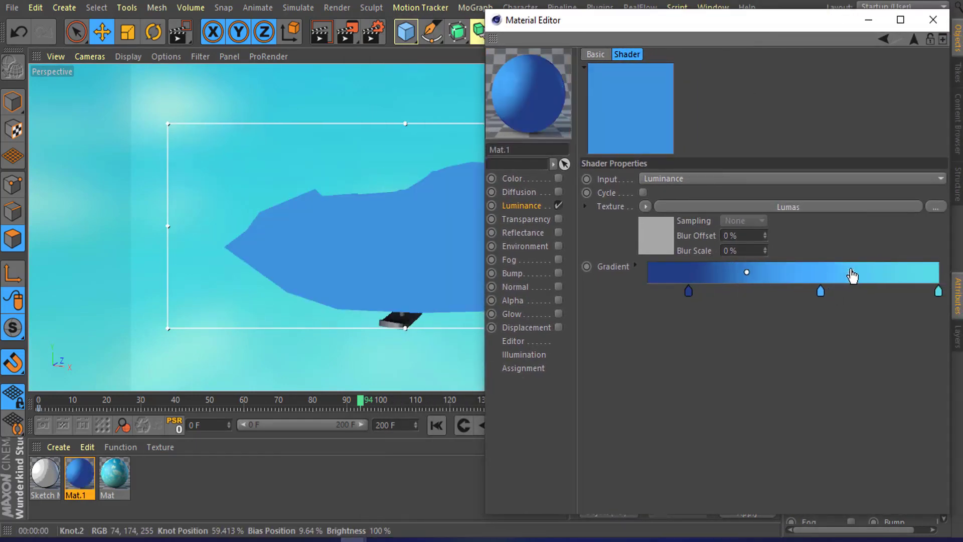
pyautogui.moveTo(693, 288); pyautogui.dragTo(713, 300)
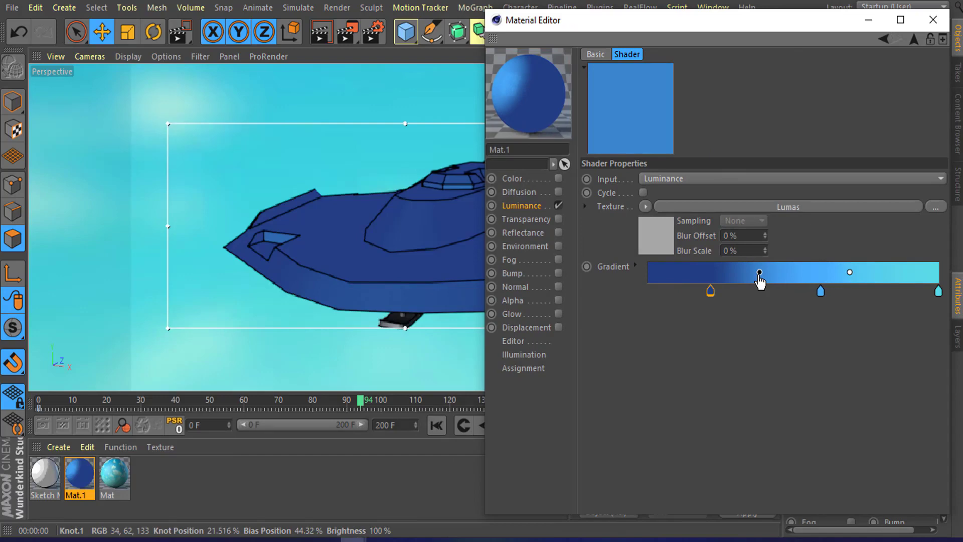
# Step: Shift both gradient bias handles and set the middle knot's colour to H 207°, S 71%, V 65%
pyautogui.moveTo(758, 275); pyautogui.dragTo(718, 286)
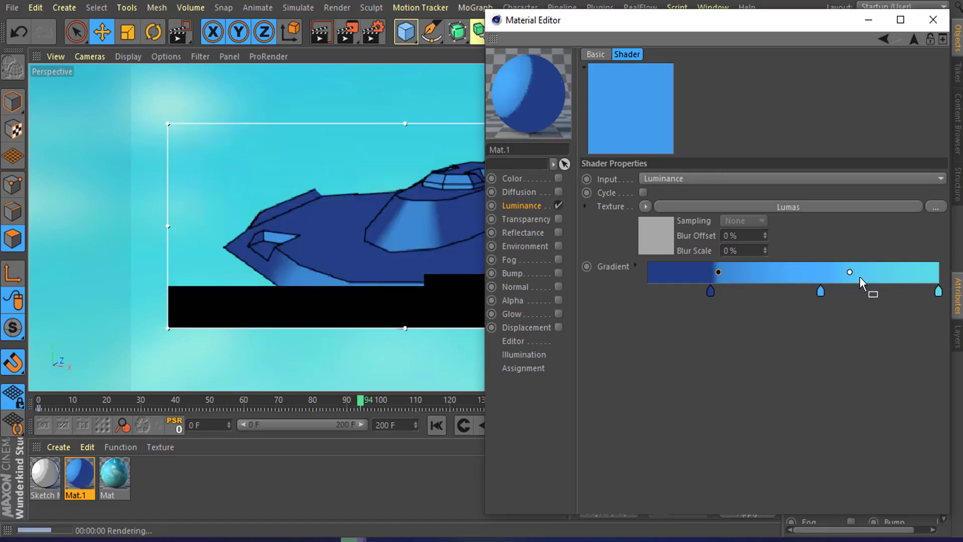
pyautogui.moveTo(847, 273); pyautogui.dragTo(829, 273)
pyautogui.click(823, 291)
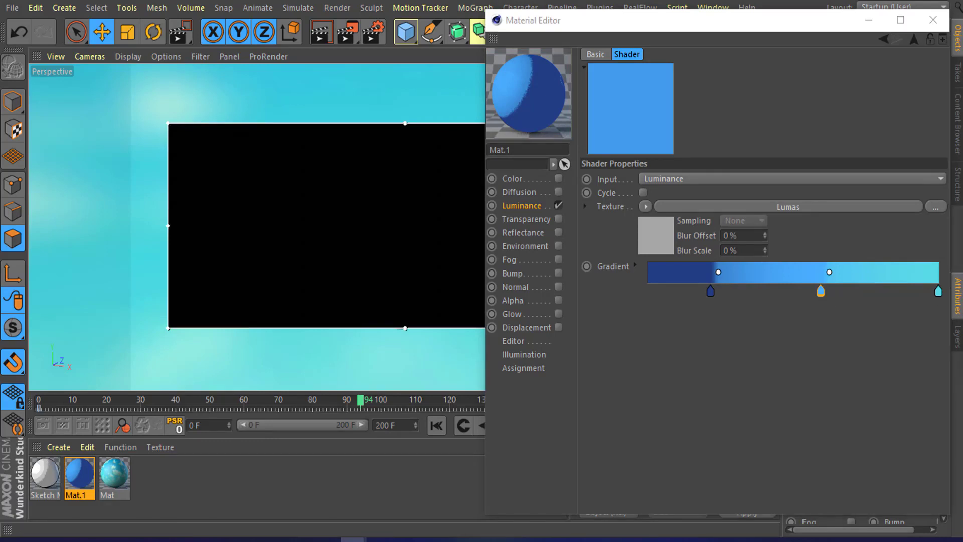
pyautogui.doubleClick(820, 291)
pyautogui.moveTo(791, 273); pyautogui.dragTo(785, 275)
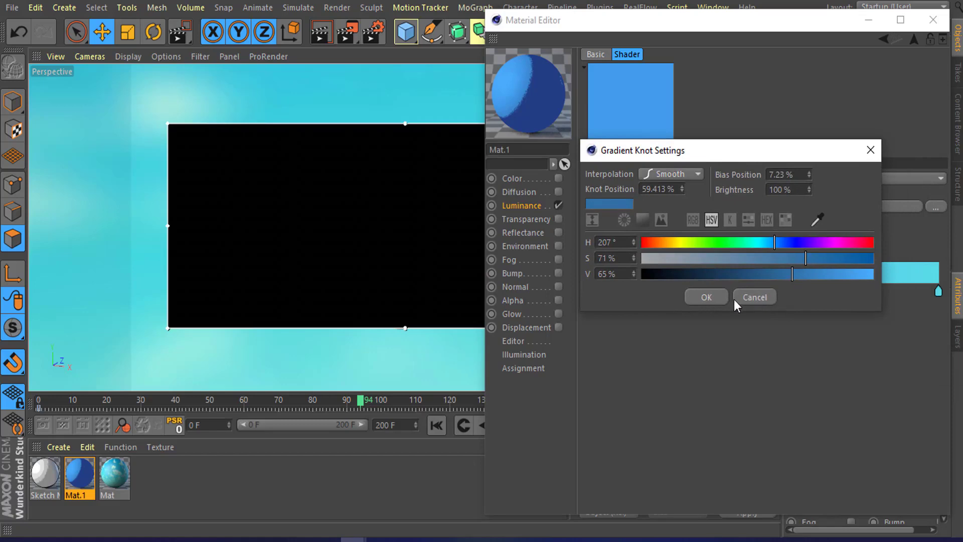
pyautogui.click(707, 297)
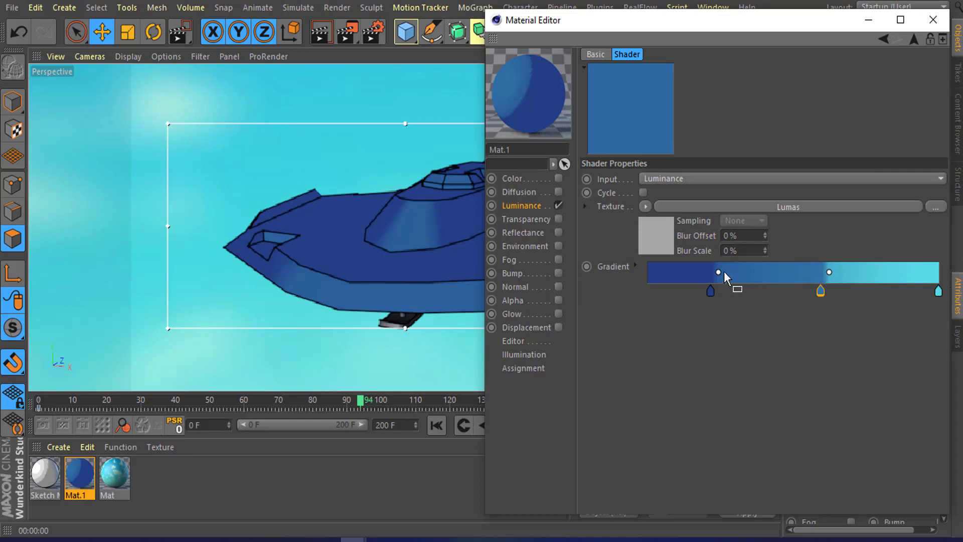
# Step: Fine-tune both bias handle positions in the Luminance gradient and close the Material Editor
pyautogui.moveTo(718, 273); pyautogui.dragTo(716, 273)
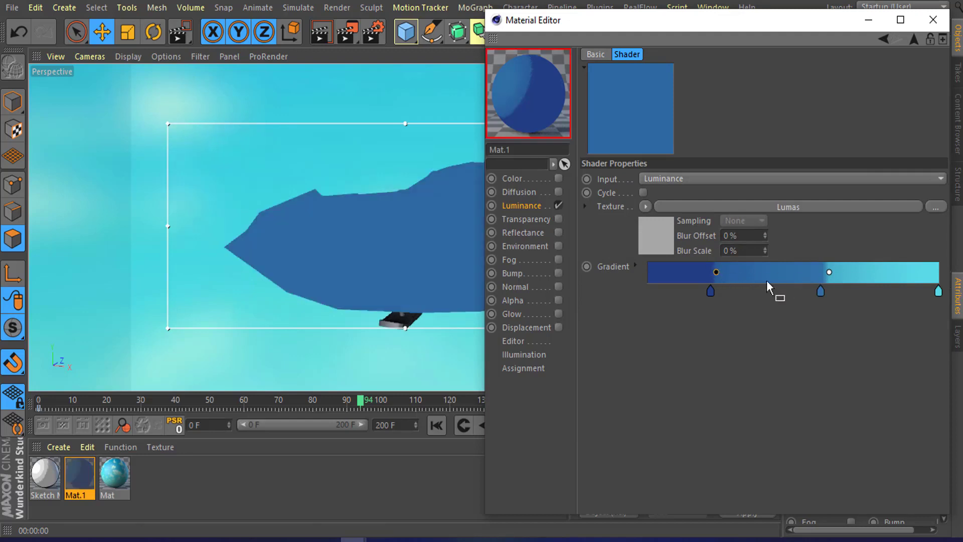
pyautogui.moveTo(830, 273); pyautogui.dragTo(827, 274)
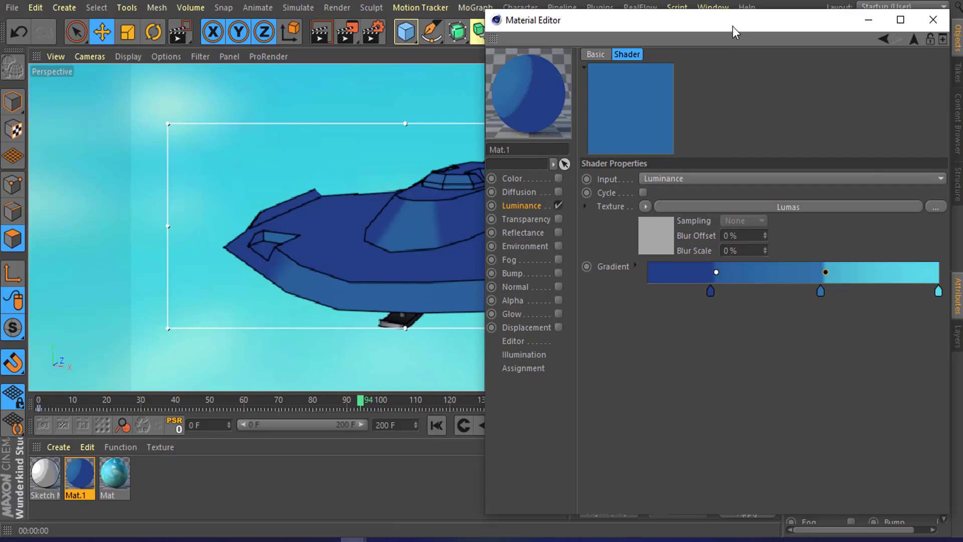
pyautogui.moveTo(732, 26); pyautogui.dragTo(618, 165)
pyautogui.click(808, 159)
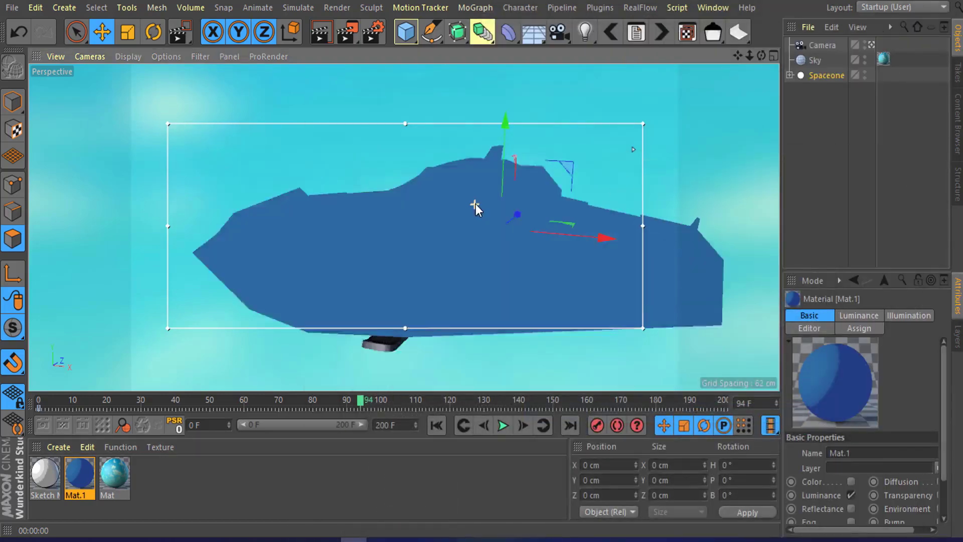
# Step: Switch to polygon mode and select the SpaceOne object inside the Spaceone group
pyautogui.keyDown('alt'); pyautogui.moveTo(444, 231); pyautogui.dragTo(476, 221); pyautogui.keyUp('alt')
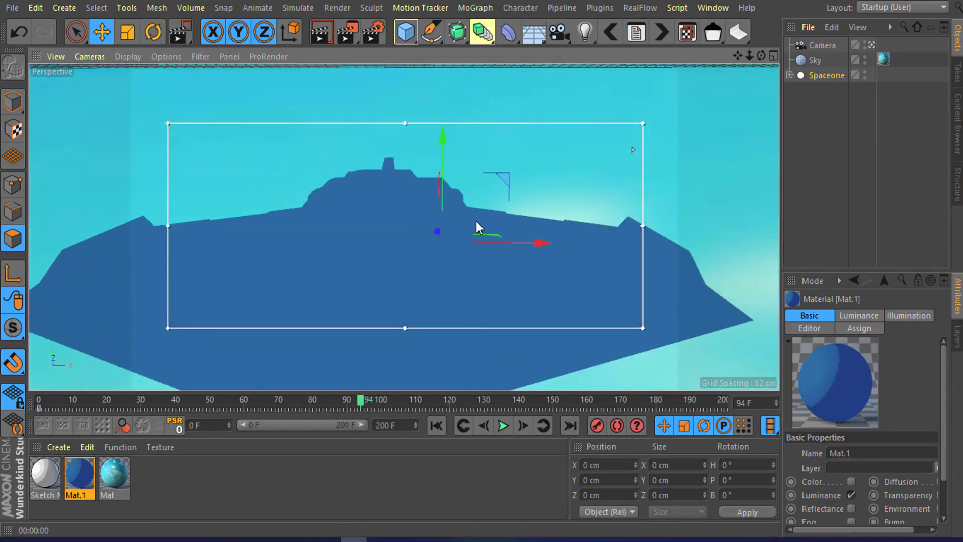
pyautogui.moveTo(399, 239)
pyautogui.keyDown('alt'); pyautogui.mouseDown()
pyautogui.moveTo(391, 257)
pyautogui.moveTo(443, 207)
pyautogui.moveTo(497, 195)
pyautogui.moveTo(477, 212)
pyautogui.moveTo(462, 211)
pyautogui.mouseUp(); pyautogui.keyUp('alt')
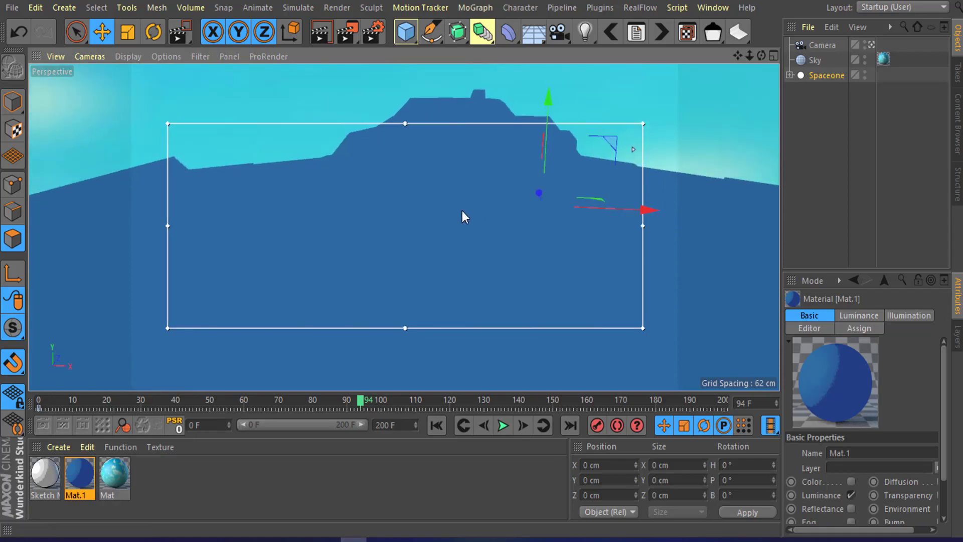
pyautogui.moveTo(567, 177)
pyautogui.keyDown('alt'); pyautogui.mouseDown()
pyautogui.moveTo(447, 218)
pyautogui.moveTo(537, 205)
pyautogui.moveTo(493, 179)
pyautogui.moveTo(532, 164)
pyautogui.mouseUp(); pyautogui.keyUp('alt')
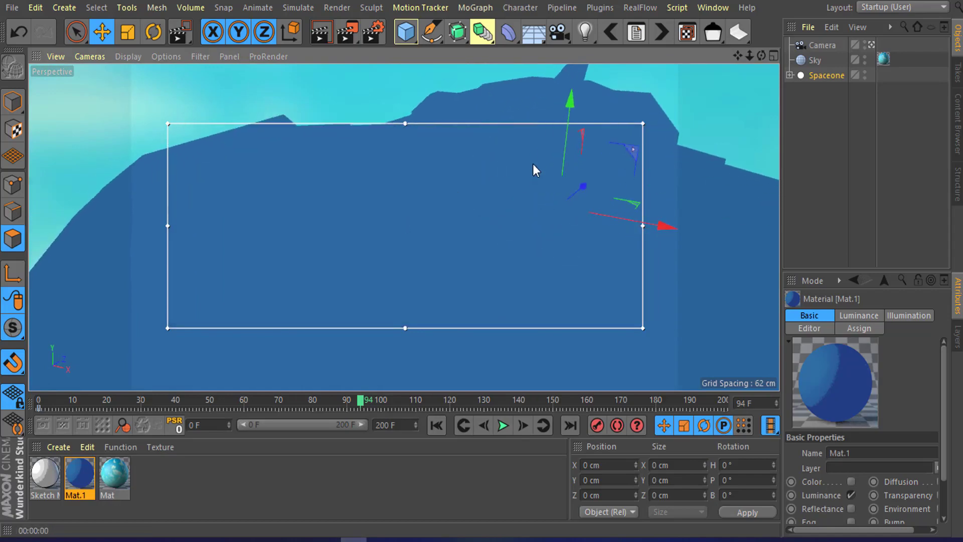
pyautogui.click(15, 240)
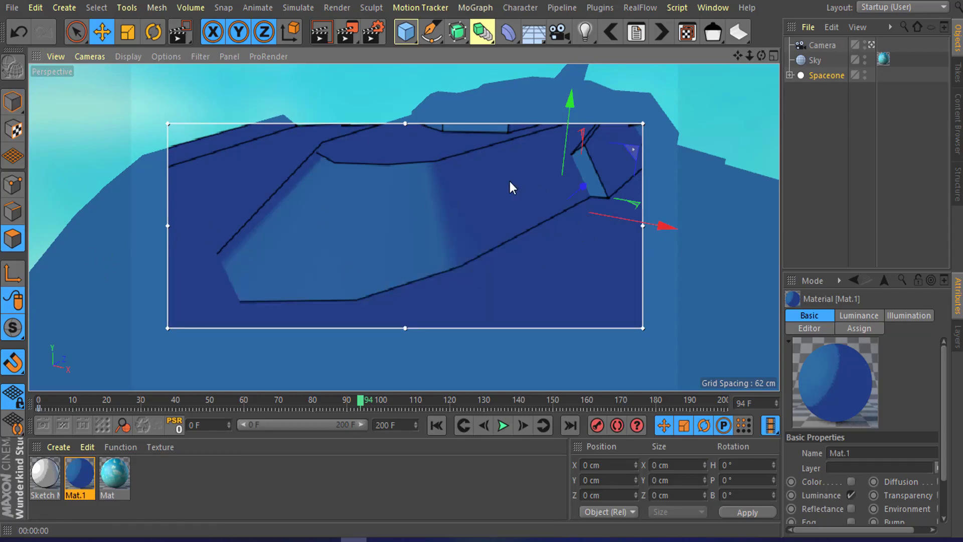
pyautogui.click(790, 75)
pyautogui.click(823, 93)
pyautogui.click(826, 105)
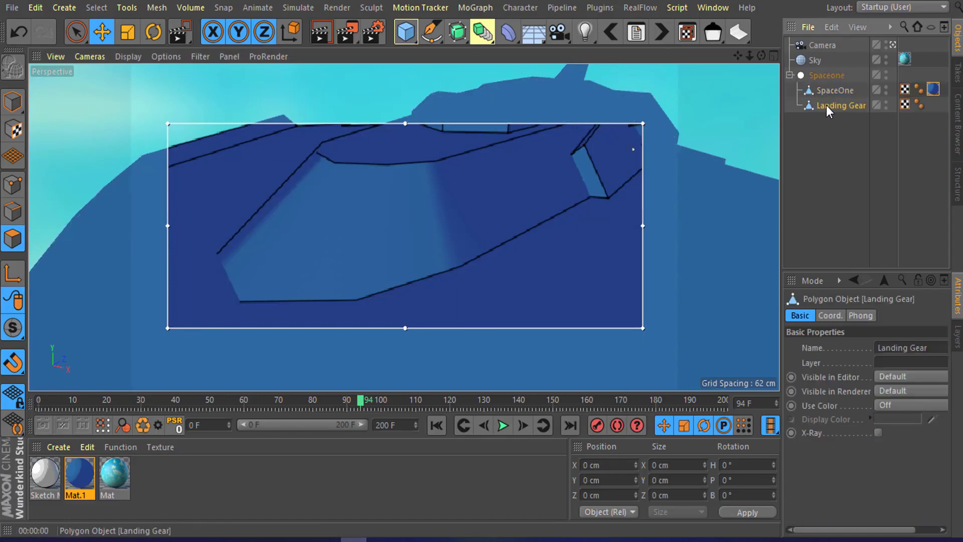
pyautogui.click(824, 92)
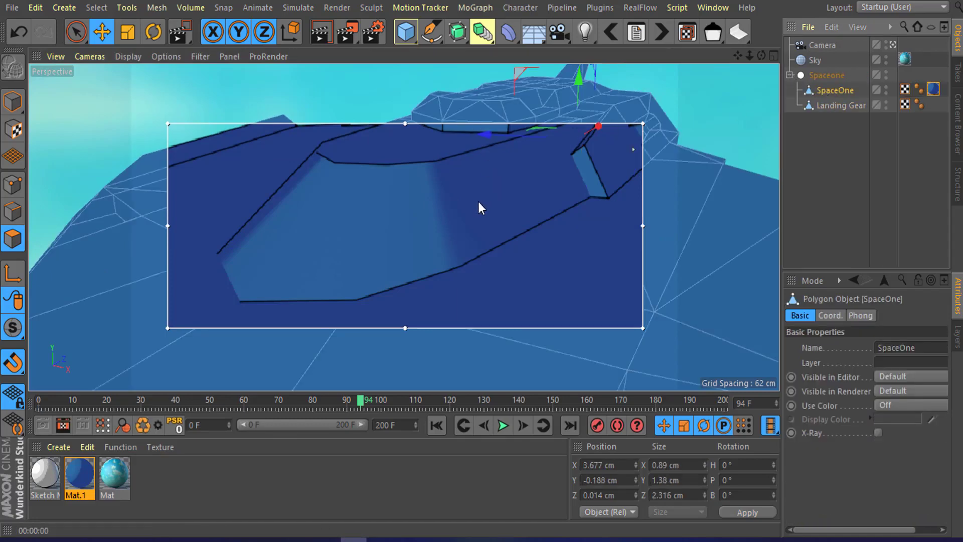
# Step: Select the cockpit canopy polygons on SpaceOne one by one
pyautogui.click(434, 212)
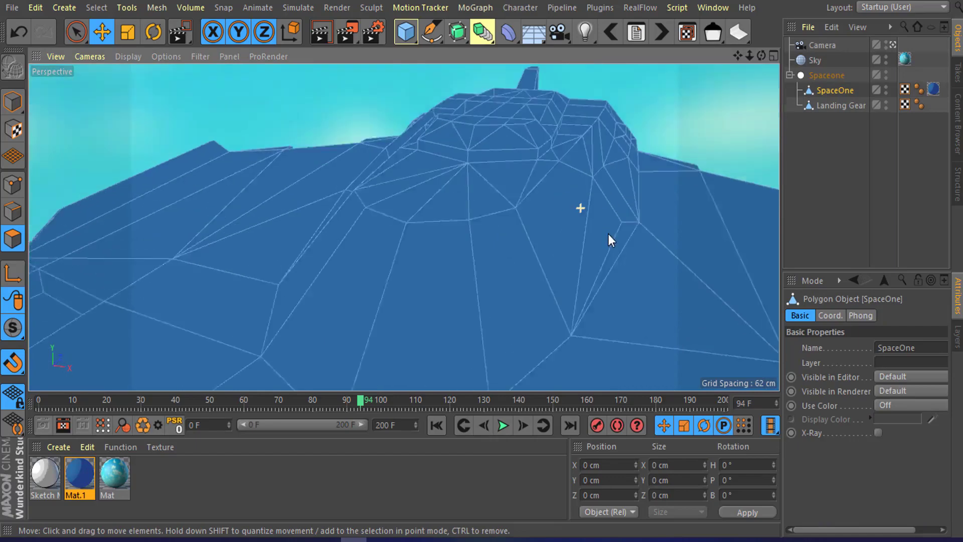
pyautogui.keyDown('alt'); pyautogui.moveTo(607, 233); pyautogui.dragTo(574, 232); pyautogui.keyUp('alt')
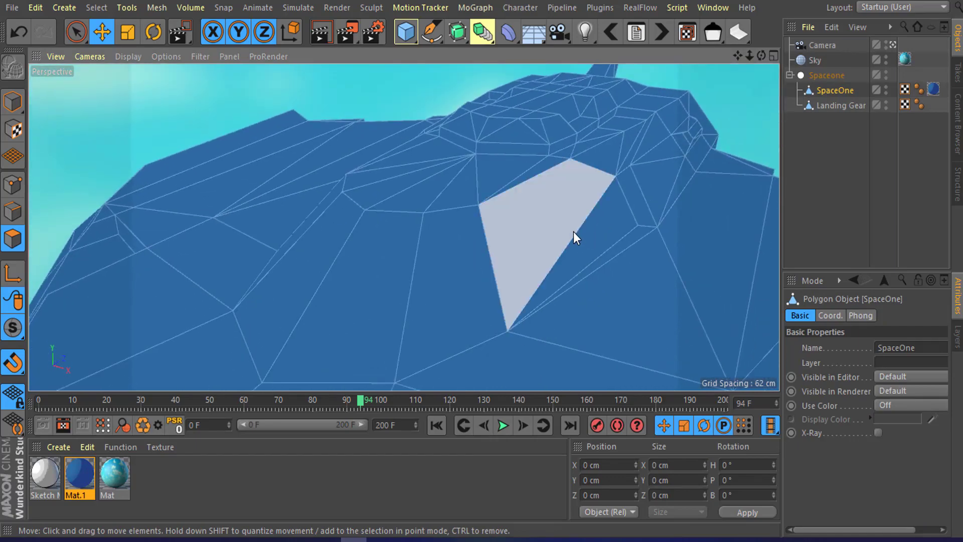
pyautogui.moveTo(555, 245)
pyautogui.keyDown('alt'); pyautogui.mouseDown()
pyautogui.moveTo(546, 224)
pyautogui.moveTo(555, 215)
pyautogui.moveTo(594, 206)
pyautogui.mouseUp(); pyautogui.keyUp('alt')
pyautogui.click(598, 203)
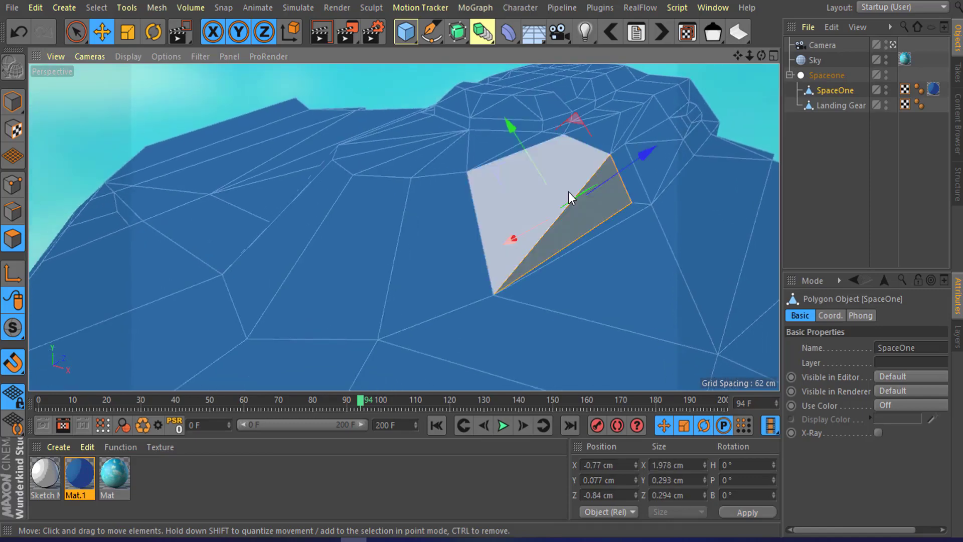
pyautogui.keyDown('shift'); pyautogui.click(568, 192); pyautogui.keyUp('shift')
pyautogui.keyDown('shift'); pyautogui.click(610, 130); pyautogui.keyUp('shift')
pyautogui.keyDown('shift'); pyautogui.click(625, 125); pyautogui.keyUp('shift')
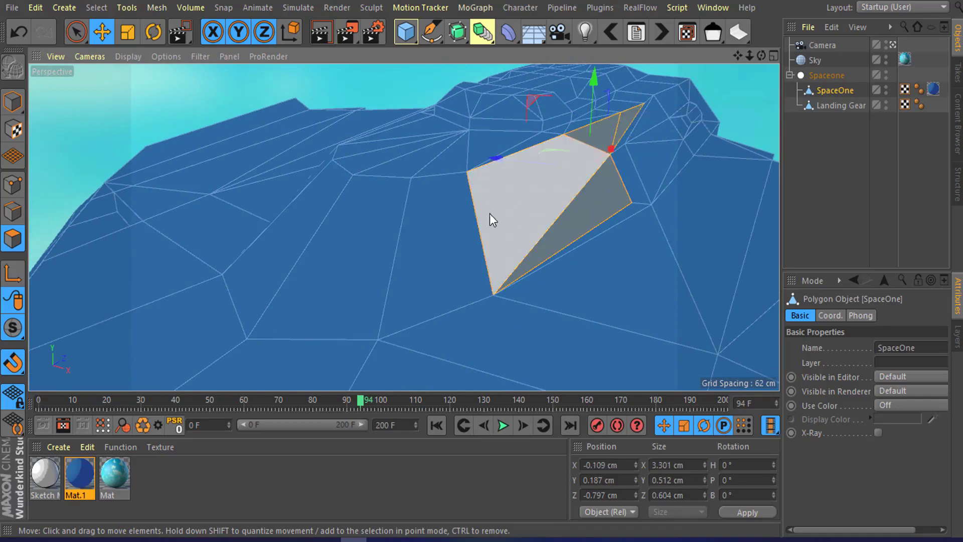
pyautogui.keyDown('shift'); pyautogui.click(490, 214); pyautogui.keyUp('shift')
pyautogui.keyDown('shift'); pyautogui.click(466, 234); pyautogui.keyUp('shift')
pyautogui.keyDown('shift'); pyautogui.click(371, 258); pyautogui.keyUp('shift')
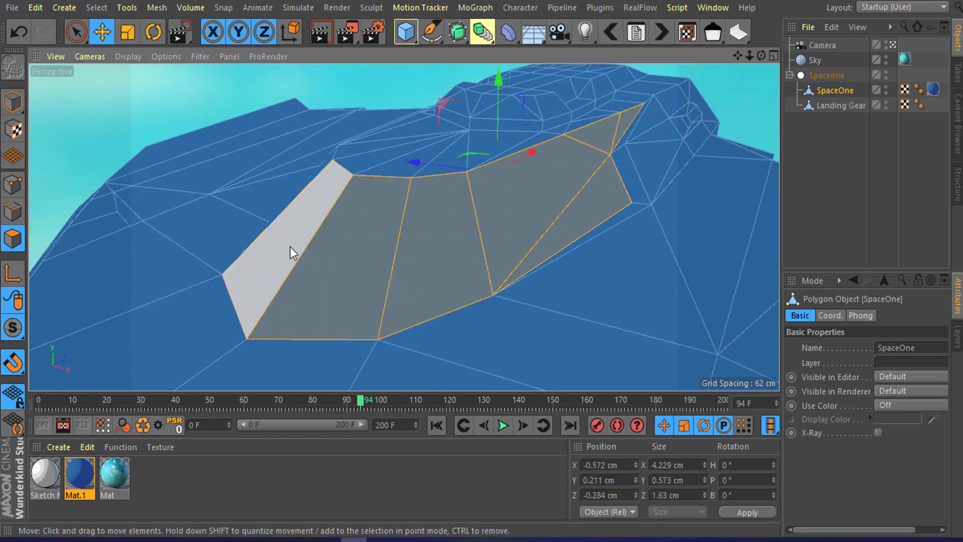
# Step: Add the remaining canopy polygons around the cockpit to the selection
pyautogui.keyDown('alt'); pyautogui.moveTo(302, 212); pyautogui.dragTo(453, 225); pyautogui.keyUp('alt')
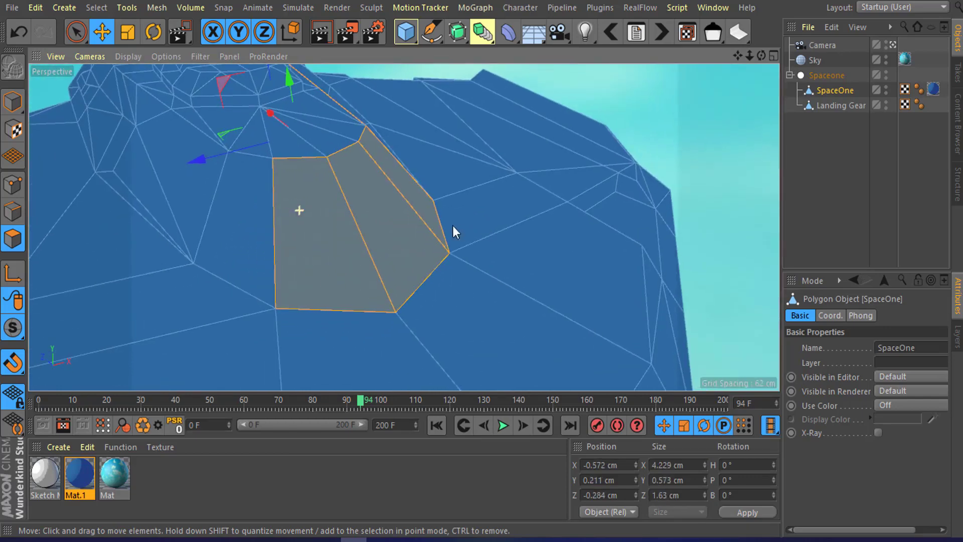
pyautogui.keyDown('alt'); pyautogui.moveTo(341, 213); pyautogui.dragTo(449, 254); pyautogui.keyUp('alt')
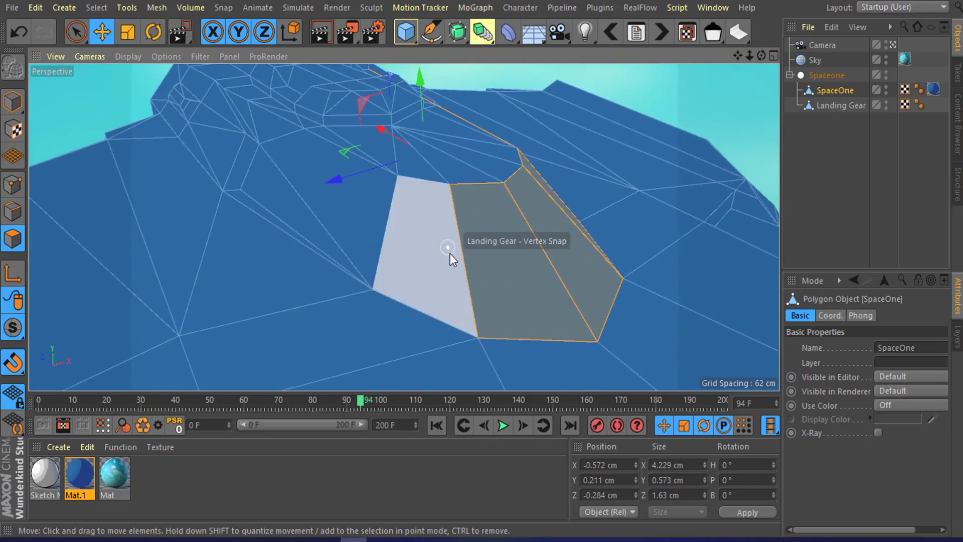
pyautogui.keyDown('shift'); pyautogui.click(417, 232); pyautogui.keyUp('shift')
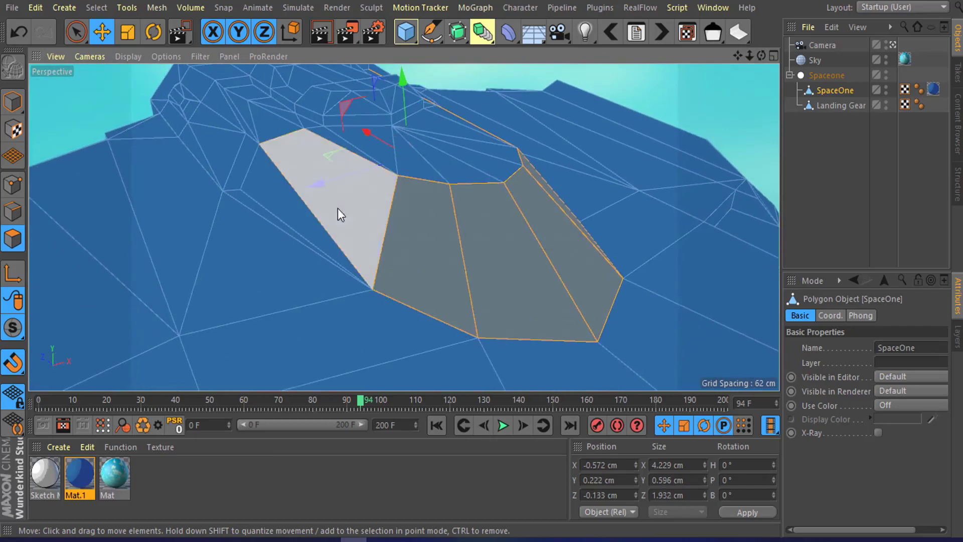
pyautogui.keyDown('shift'); pyautogui.click(321, 206); pyautogui.keyUp('shift')
pyautogui.keyDown('shift'); pyautogui.click(295, 210); pyautogui.keyUp('shift')
pyautogui.keyDown('shift'); pyautogui.click(273, 118); pyautogui.keyUp('shift')
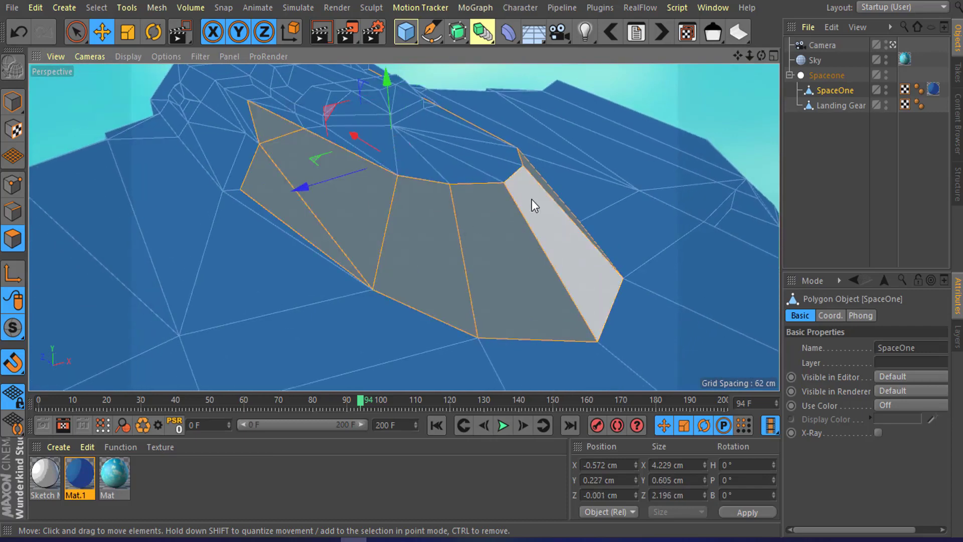
pyautogui.keyDown('alt'); pyautogui.moveTo(503, 220); pyautogui.dragTo(488, 188); pyautogui.keyUp('alt')
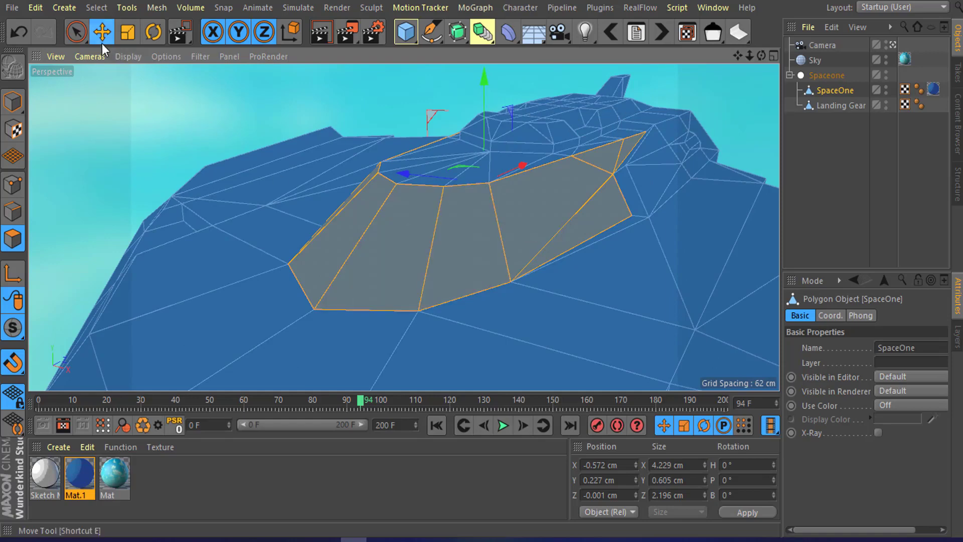
# Step: Store the selected canopy polygons as a selection set named Glass
pyautogui.click(96, 7)
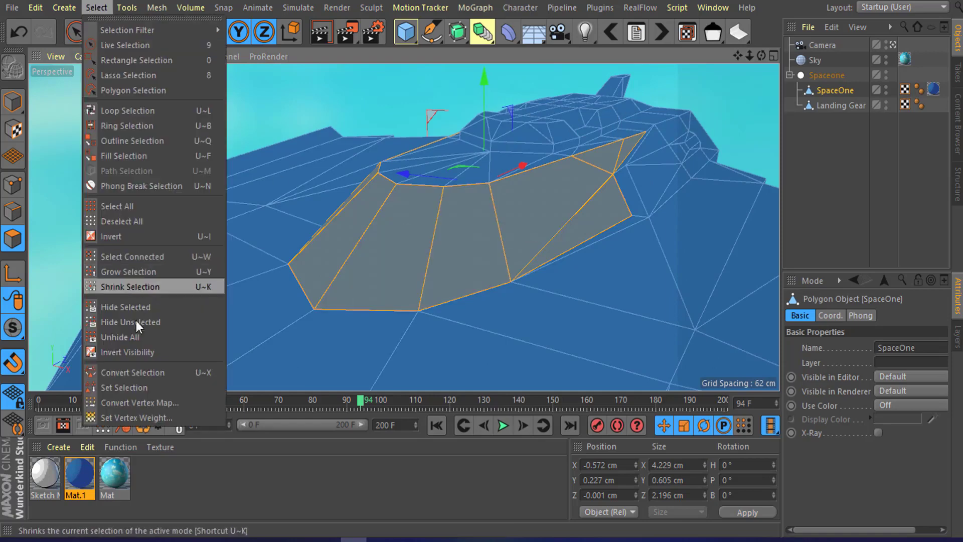
pyautogui.click(140, 395)
pyautogui.moveTo(906, 337); pyautogui.dragTo(798, 342)
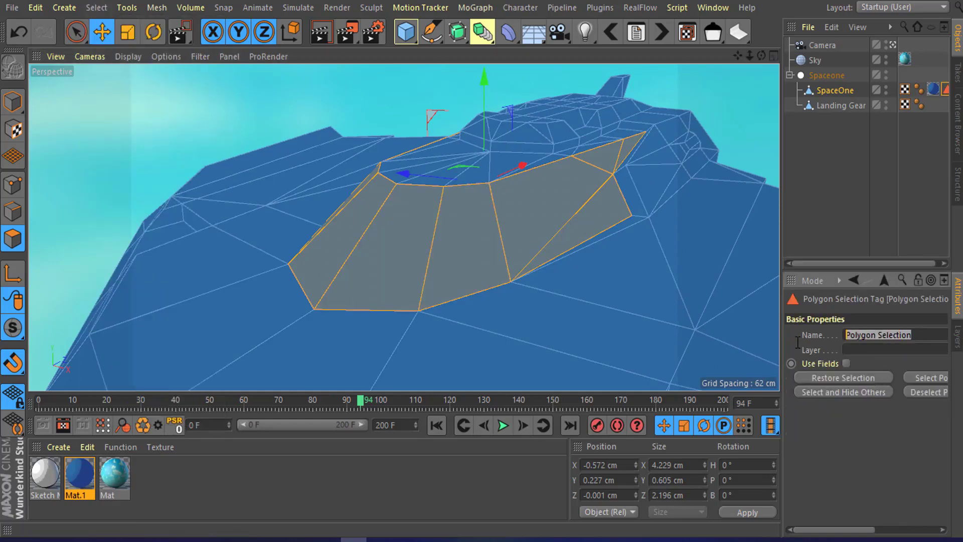
pyautogui.write('Glass')
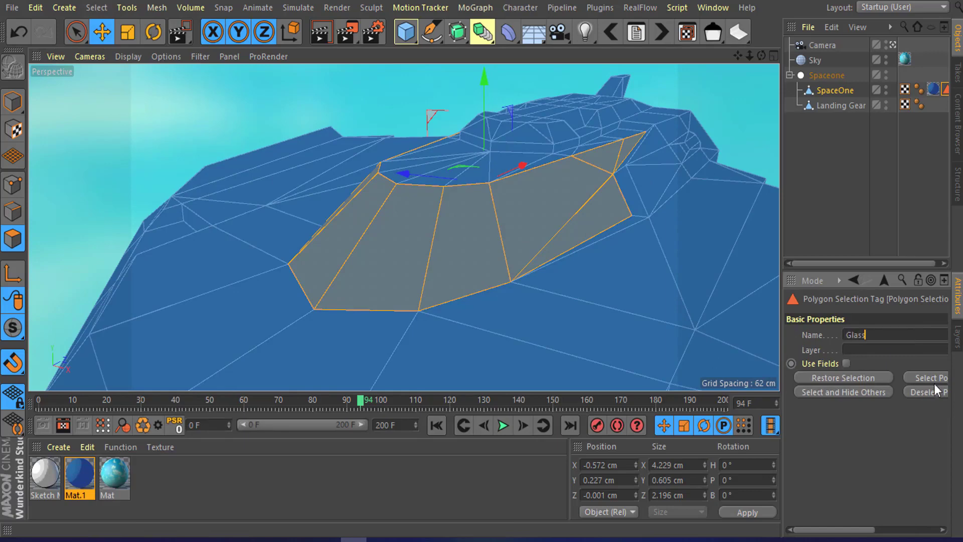
pyautogui.press('Return')
# Step: Apply the Tinted Glass material to SpaceOne, restricted to the Glass polygon selection
pyautogui.click(12, 100)
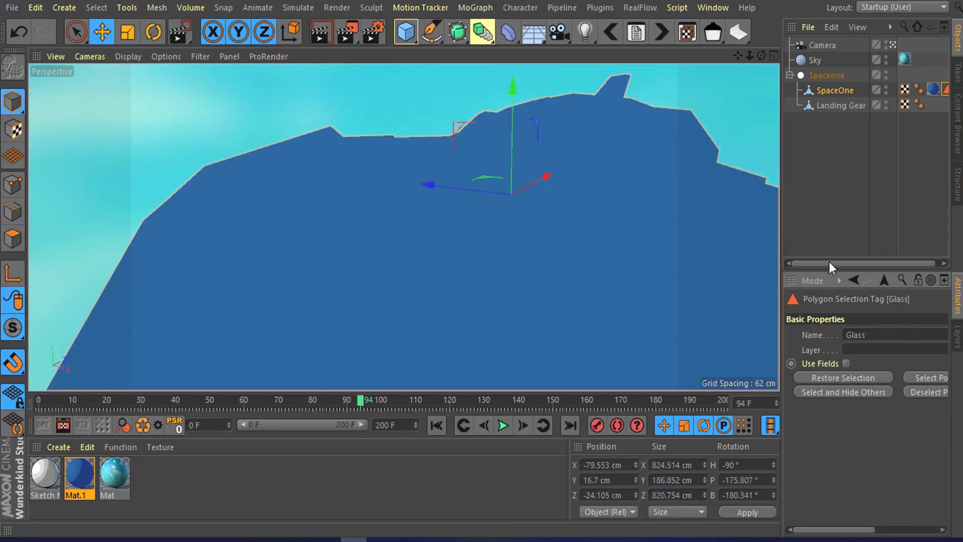
pyautogui.doubleClick(942, 92)
pyautogui.keyDown('alt'); pyautogui.moveTo(420, 172); pyautogui.dragTo(463, 184); pyautogui.keyUp('alt')
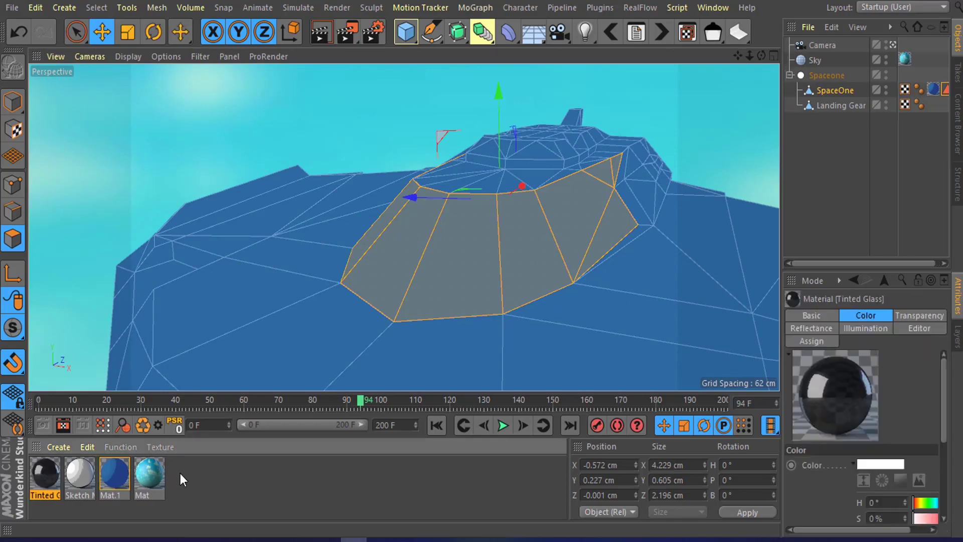
pyautogui.moveTo(438, 254); pyautogui.dragTo(453, 253)
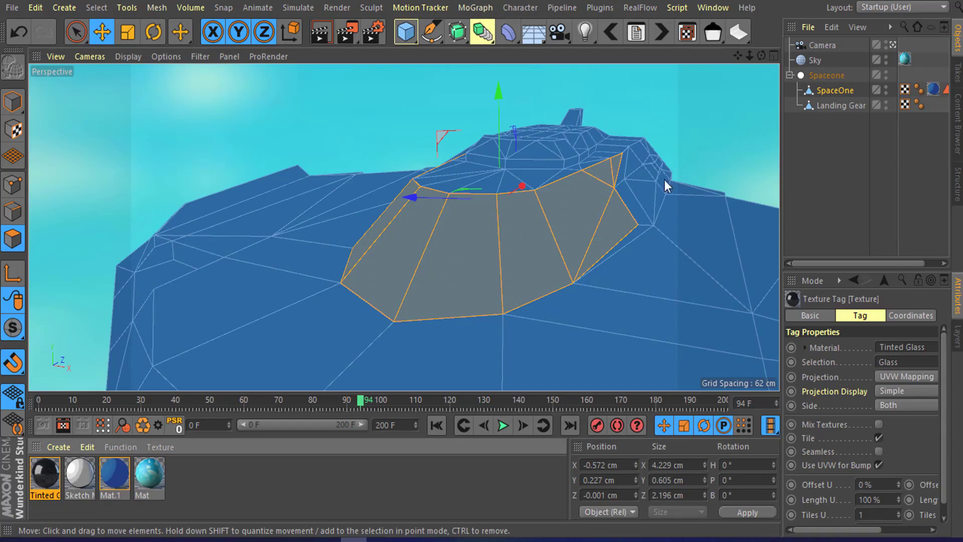
pyautogui.click(836, 160)
# Step: Start an interactive render region and orbit around the cockpit to preview the tinted glass
pyautogui.keyDown('alt'); pyautogui.moveTo(536, 242); pyautogui.dragTo(426, 196); pyautogui.keyUp('alt')
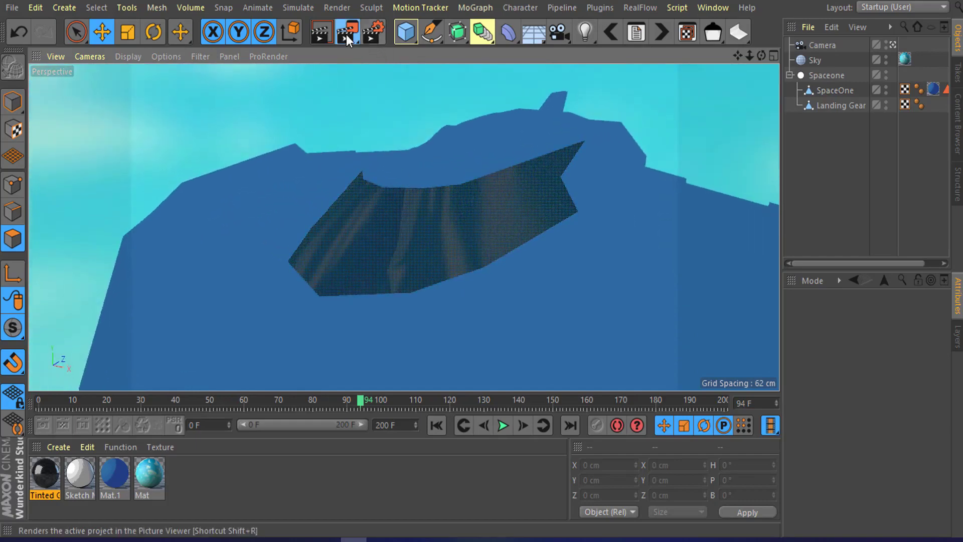
pyautogui.click(346, 34)
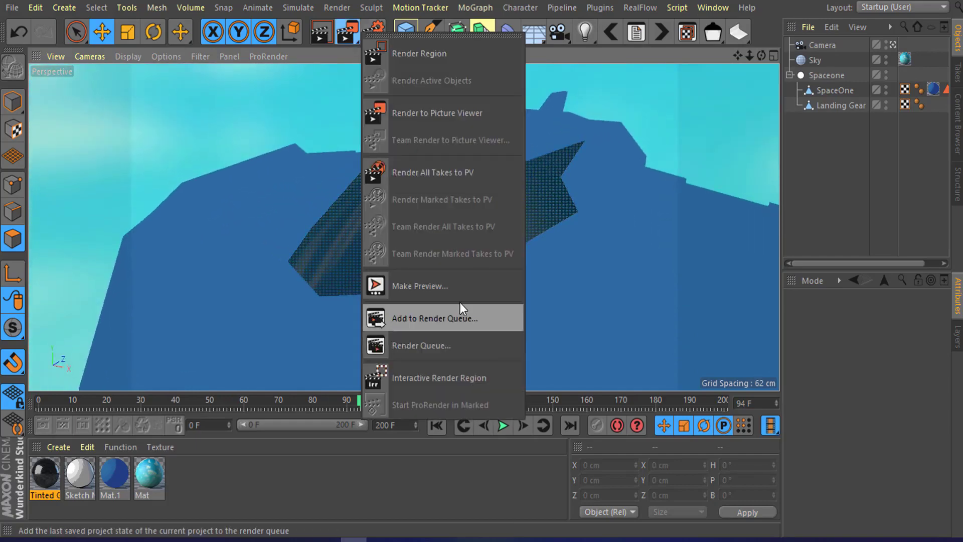
pyautogui.click(473, 376)
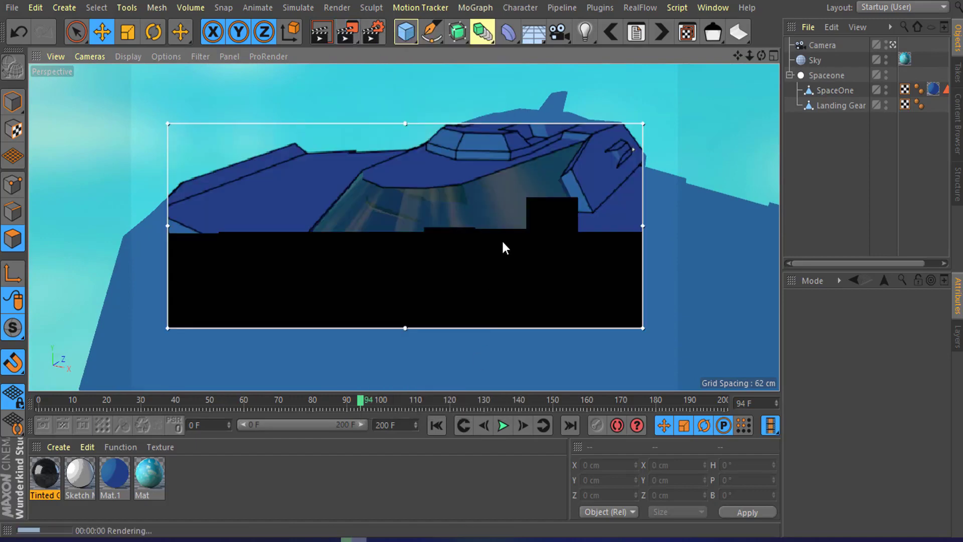
pyautogui.keyDown('alt'); pyautogui.moveTo(426, 224); pyautogui.dragTo(432, 215); pyautogui.keyUp('alt')
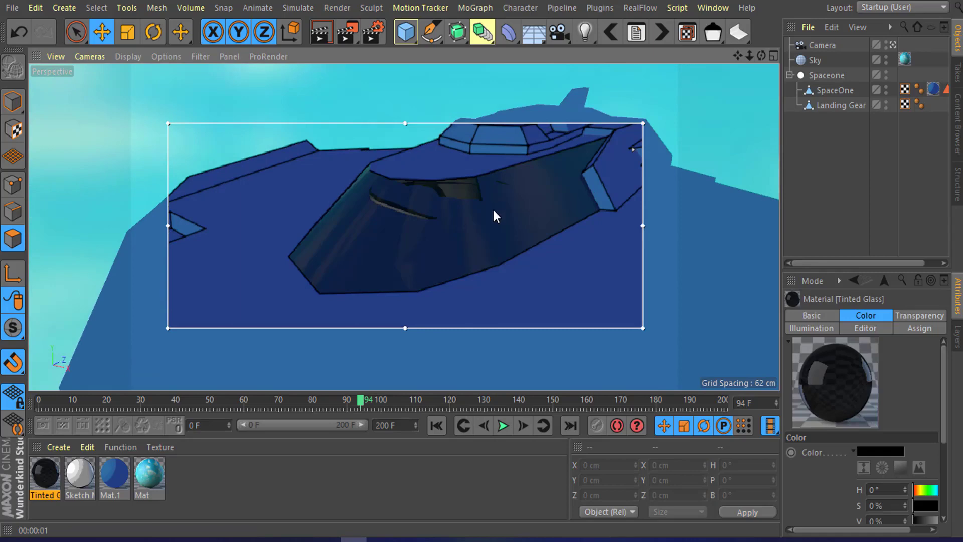
pyautogui.keyDown('alt'); pyautogui.moveTo(460, 211); pyautogui.dragTo(465, 205); pyautogui.keyUp('alt')
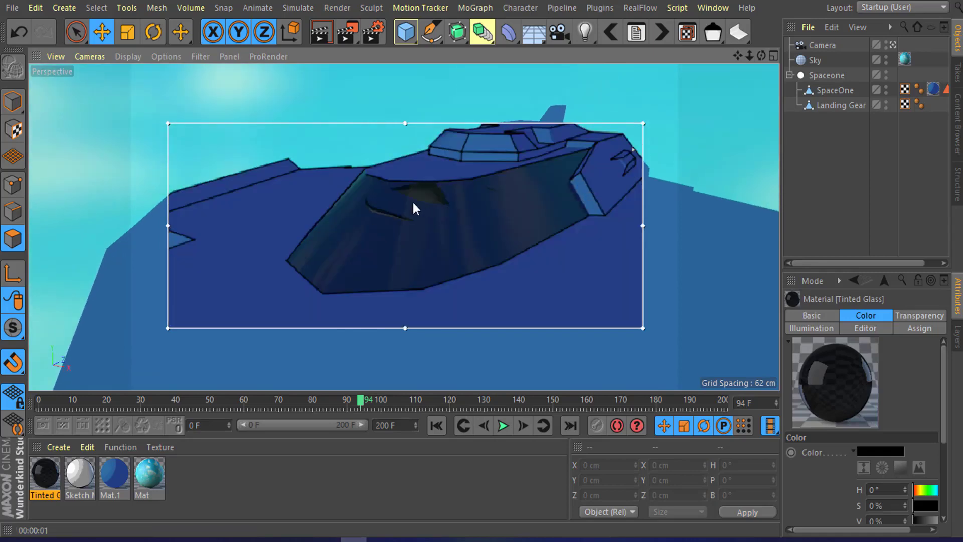
pyautogui.scroll(4, 413, 202)
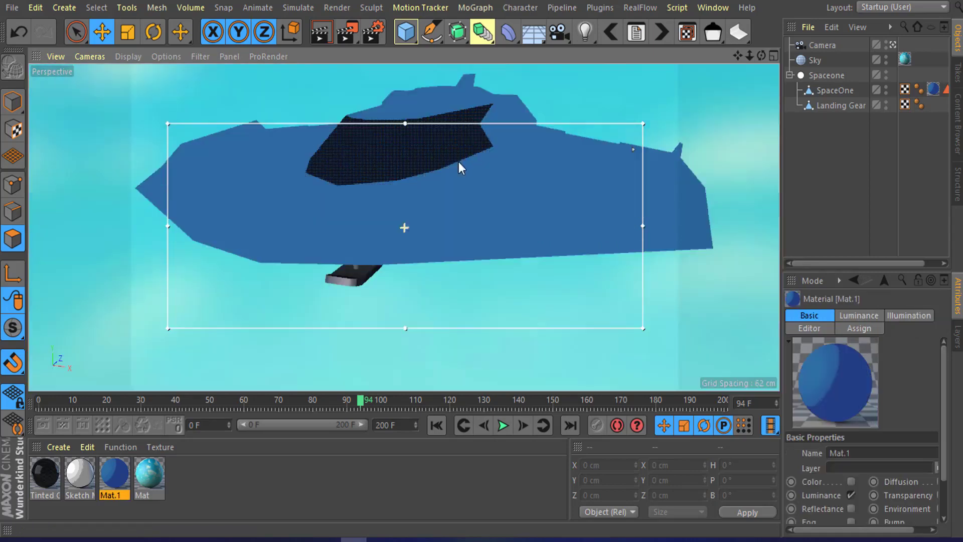
# Step: Create a new material and open its Reflectance settings in the Material Editor
pyautogui.keyDown('alt'); pyautogui.moveTo(458, 161); pyautogui.dragTo(471, 203); pyautogui.keyUp('alt')
pyautogui.scroll(5, 386, 287)
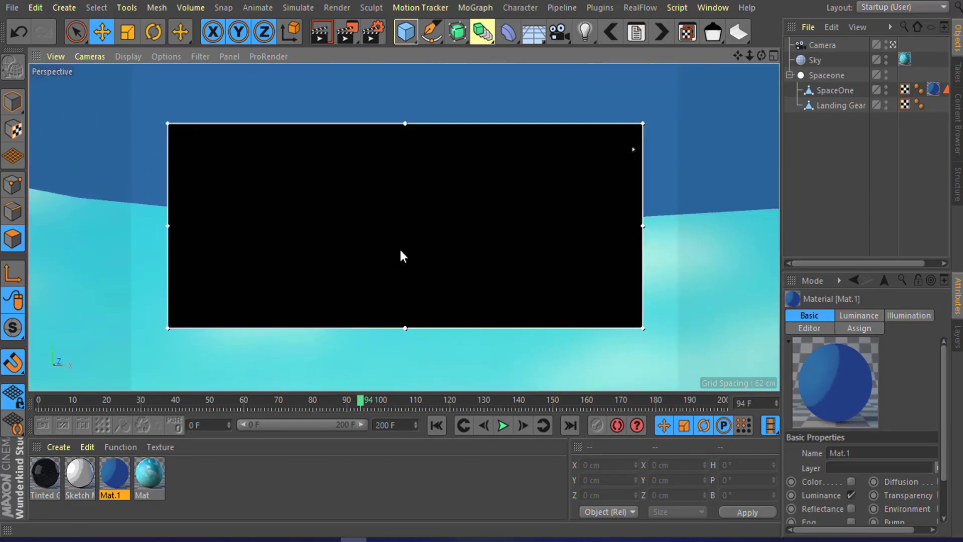
pyautogui.keyDown('alt'); pyautogui.moveTo(400, 245); pyautogui.dragTo(443, 246); pyautogui.keyUp('alt')
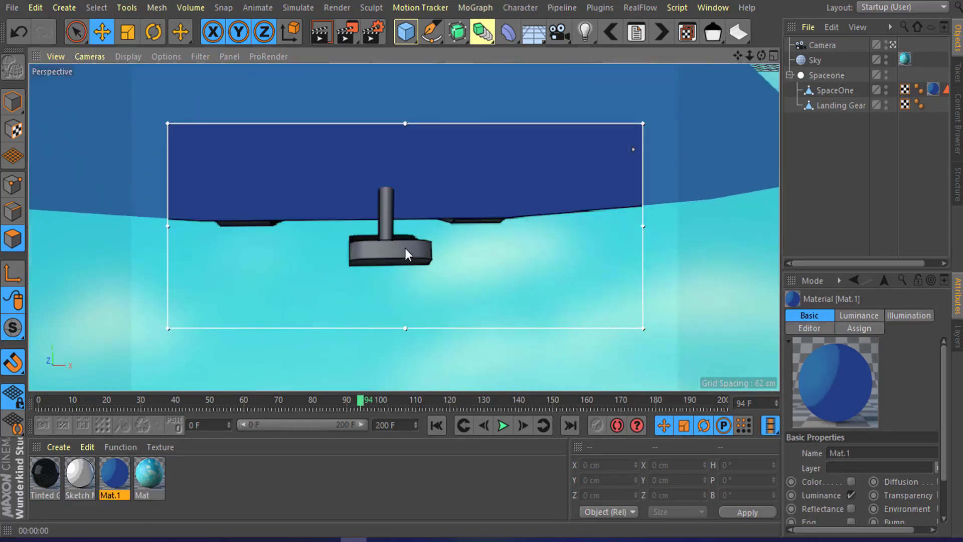
pyautogui.keyDown('alt'); pyautogui.moveTo(392, 171); pyautogui.dragTo(368, 209); pyautogui.keyUp('alt')
pyautogui.scroll(3, 373, 229)
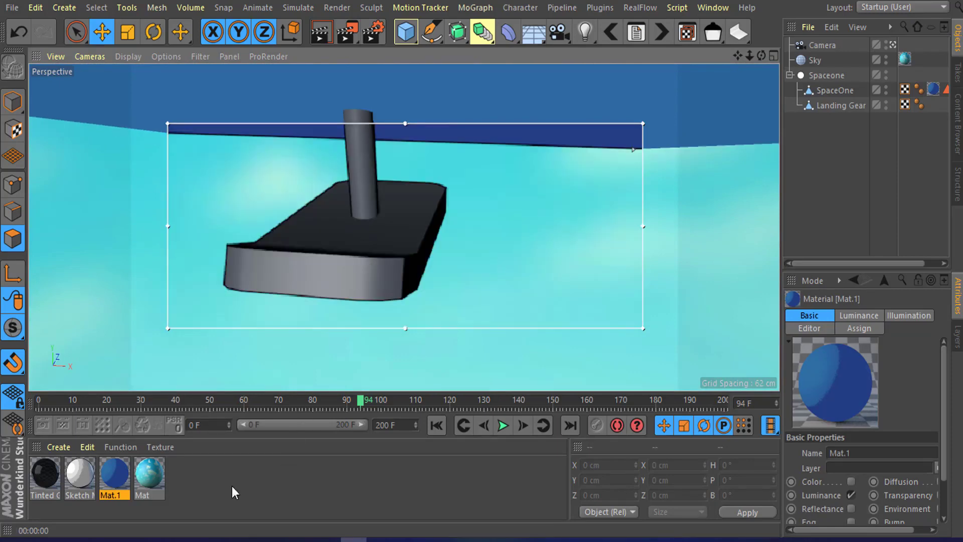
pyautogui.doubleClick(189, 470)
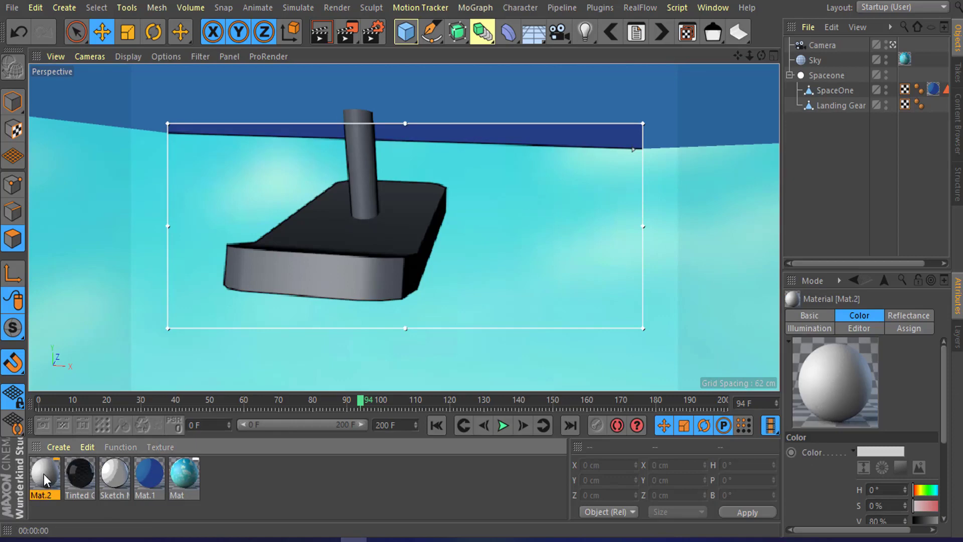
pyautogui.moveTo(962, 166); pyautogui.dragTo(694, 116)
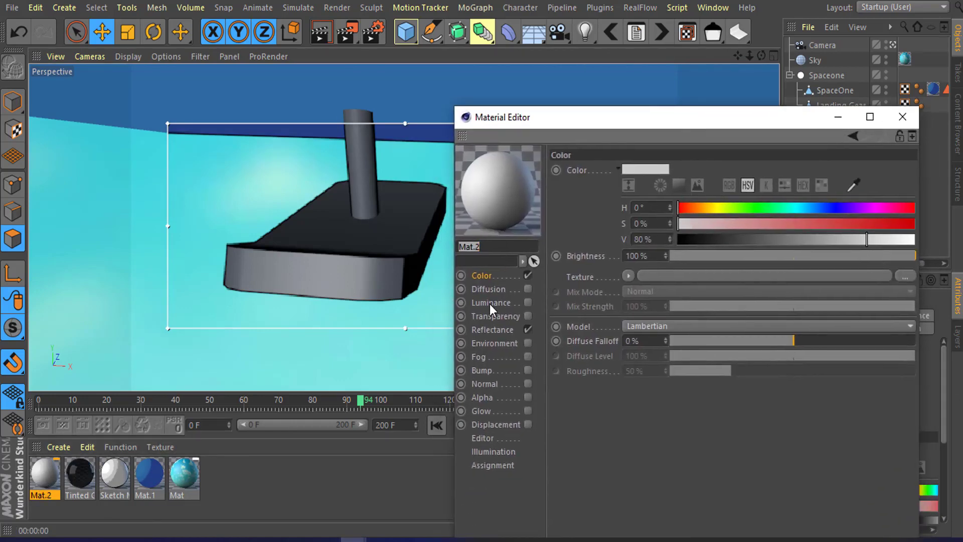
pyautogui.click(481, 329)
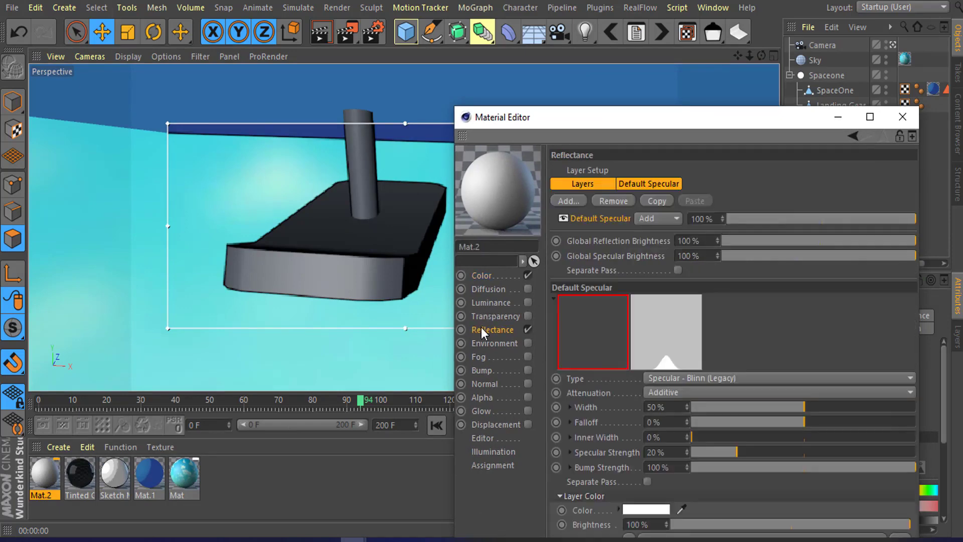
pyautogui.moveTo(705, 115); pyautogui.dragTo(695, 56)
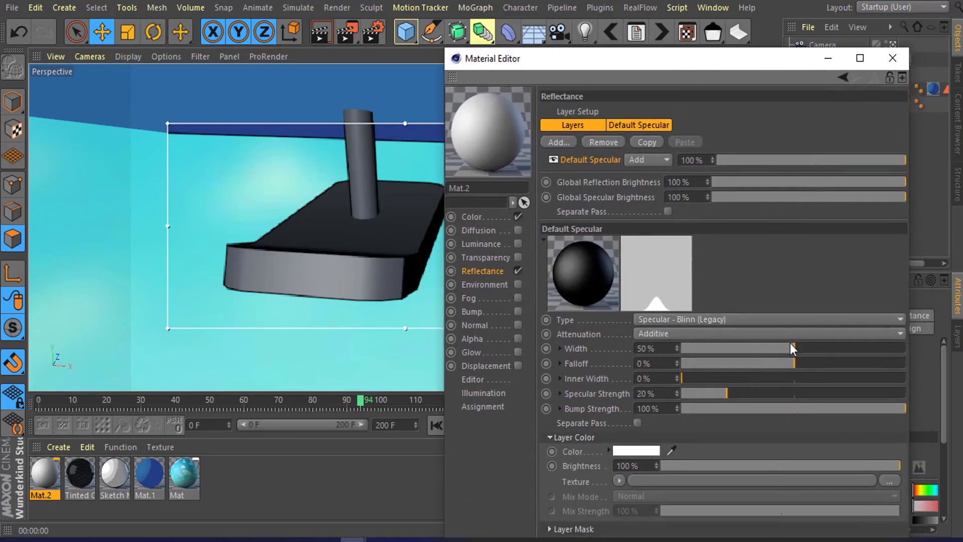
# Step: Set the default specular width to 14% and apply the new material to the landing gear
pyautogui.moveTo(789, 346)
pyautogui.mouseDown()
pyautogui.moveTo(819, 348)
pyautogui.moveTo(712, 346)
pyautogui.mouseUp()
pyautogui.click(319, 282)
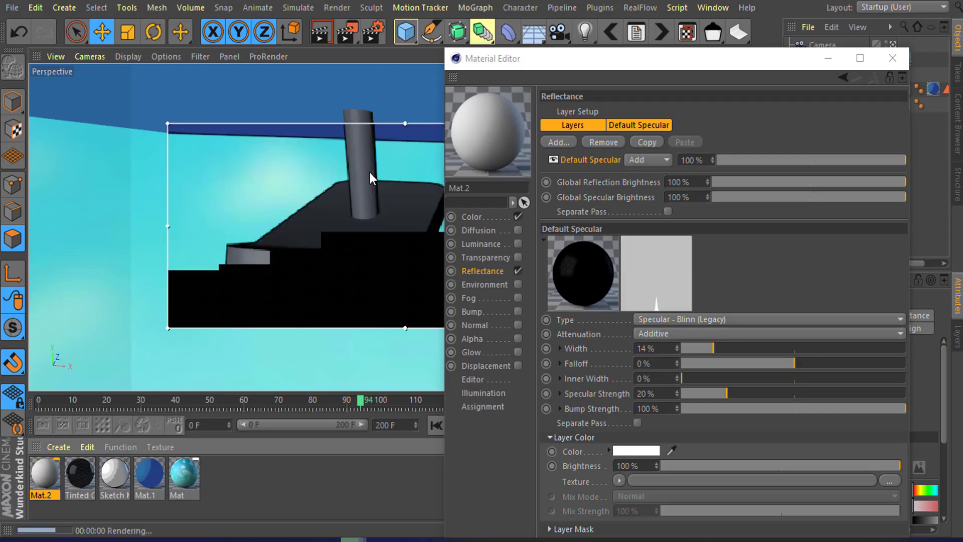
pyautogui.moveTo(45, 474); pyautogui.dragTo(326, 278)
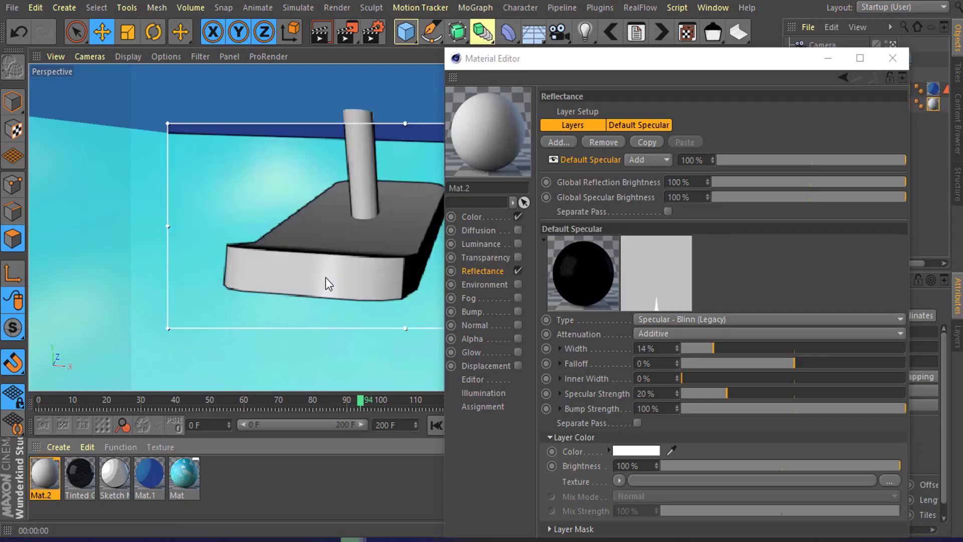
# Step: Set the default specular to 10% width, 10% falloff and 8% inner width, then close the Material Editor
pyautogui.moveTo(713, 348); pyautogui.dragTo(703, 348)
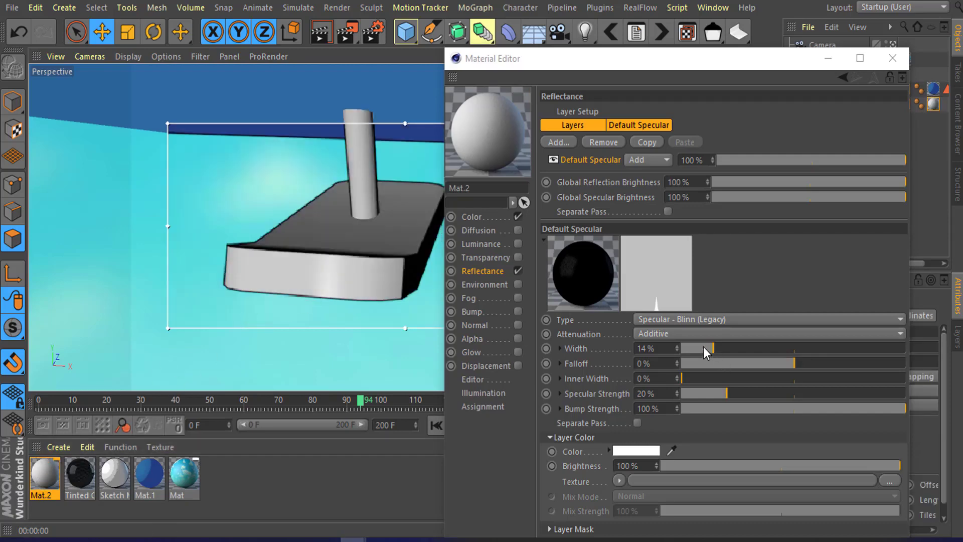
pyautogui.click(817, 363)
pyautogui.moveTo(816, 363); pyautogui.dragTo(803, 362)
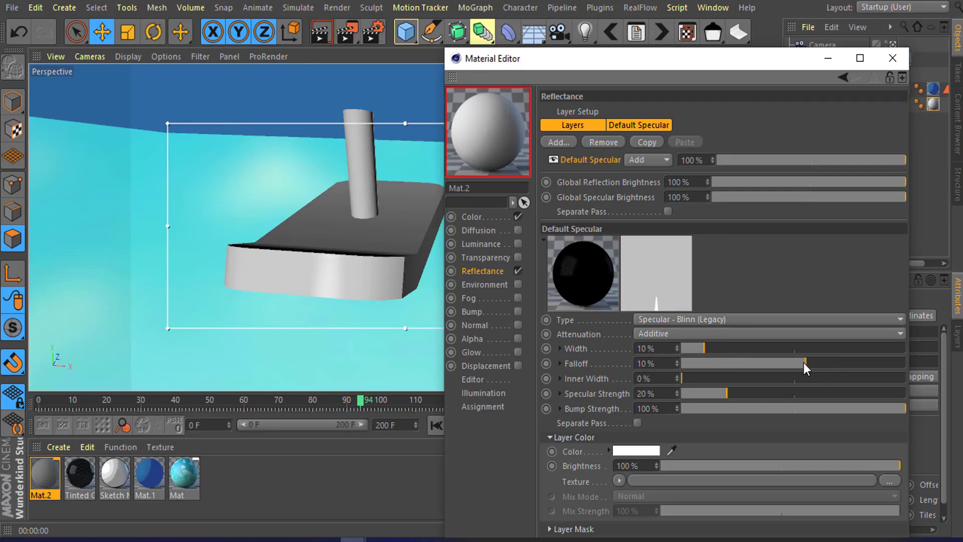
pyautogui.moveTo(709, 378); pyautogui.dragTo(700, 378)
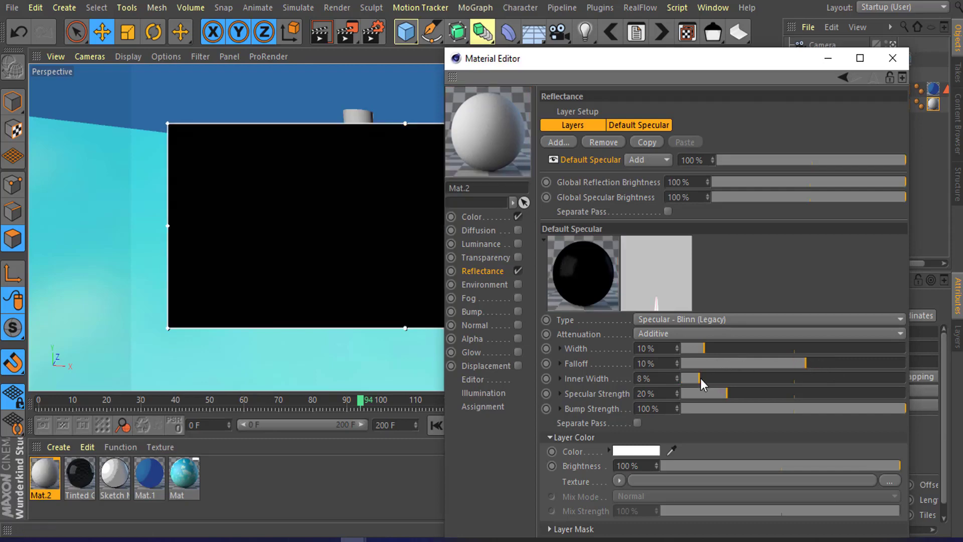
pyautogui.click(892, 58)
# Step: Turn off the interactive render region
pyautogui.scroll(1, 592, 240)
pyautogui.keyDown('alt'); pyautogui.moveTo(630, 228); pyautogui.dragTo(490, 258, button='middle'); pyautogui.keyUp('alt')
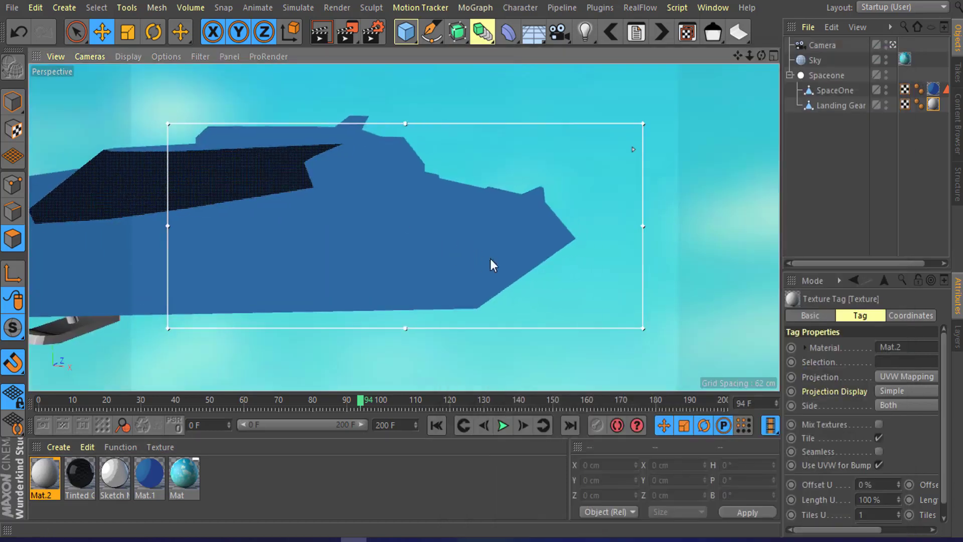
pyautogui.scroll(2, 514, 214)
pyautogui.moveTo(481, 226)
pyautogui.keyDown('alt'); pyautogui.mouseDown()
pyautogui.moveTo(466, 225)
pyautogui.moveTo(485, 232)
pyautogui.mouseUp(); pyautogui.keyUp('alt')
pyautogui.scroll(2, 542, 222)
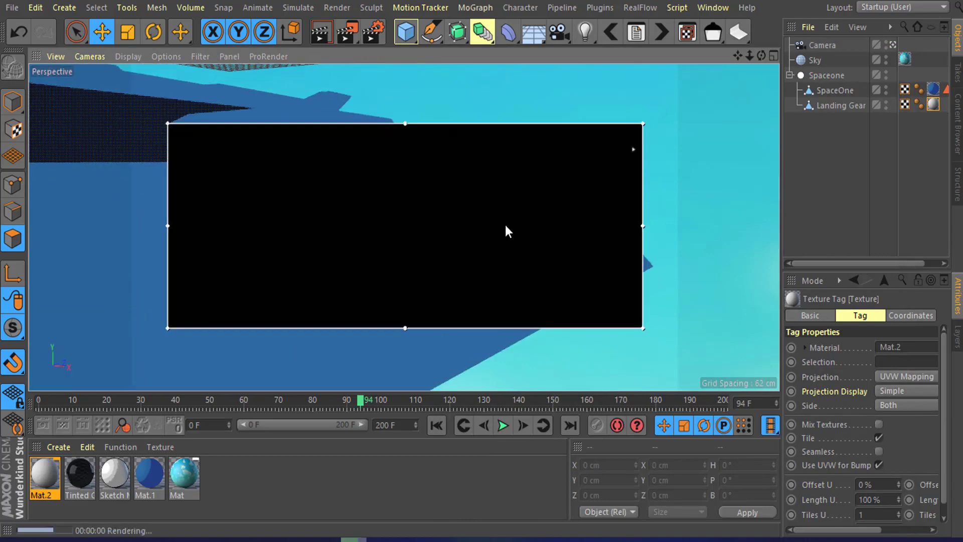
pyautogui.keyDown('alt'); pyautogui.moveTo(383, 230); pyautogui.dragTo(472, 218); pyautogui.keyUp('alt')
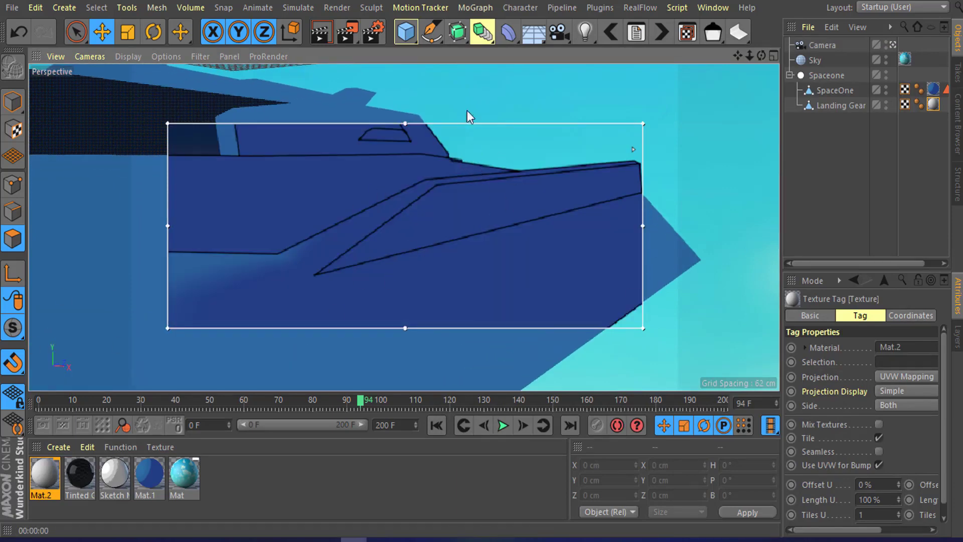
pyautogui.click(347, 36)
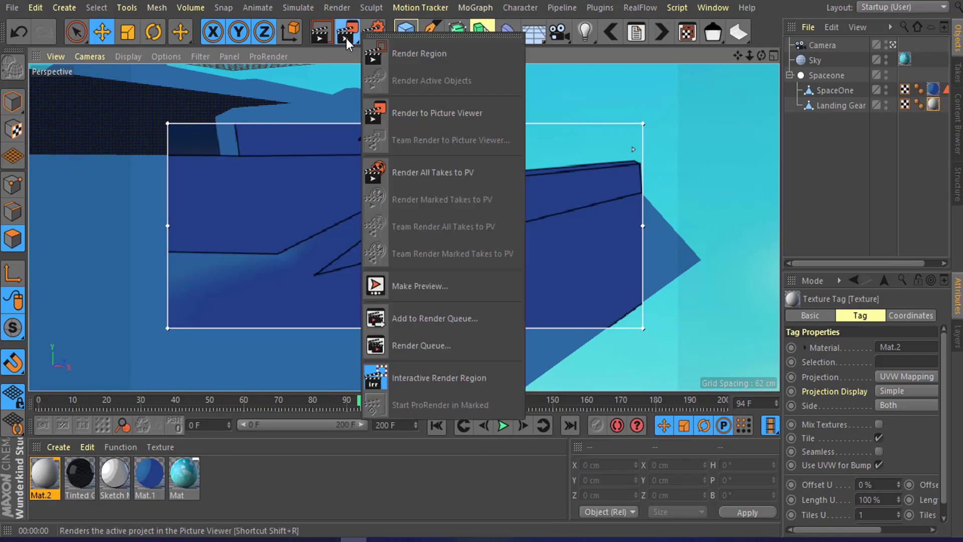
pyautogui.click(452, 376)
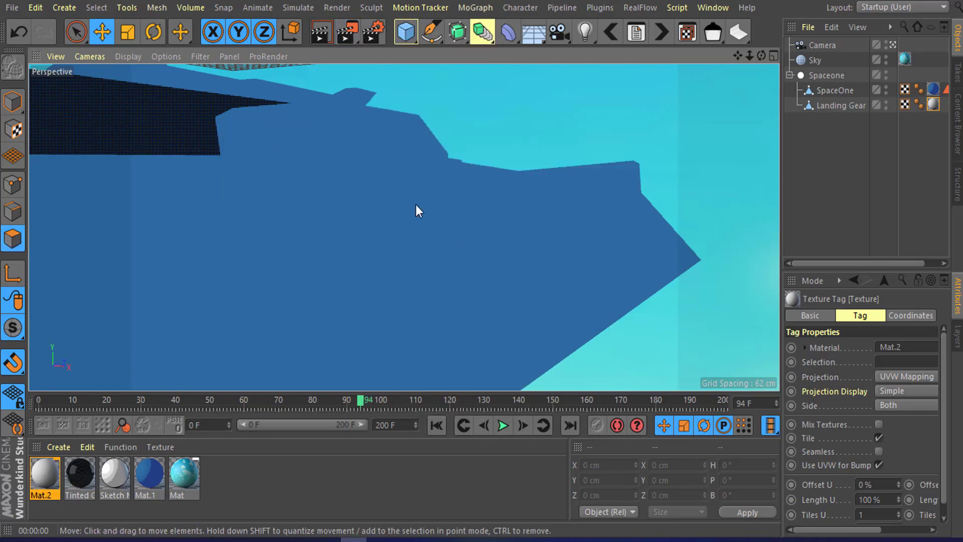
# Step: Select the raised fin face on one wing of the spaceship
pyautogui.click(416, 205)
pyautogui.moveTo(458, 201)
pyautogui.keyDown('alt'); pyautogui.mouseDown()
pyautogui.moveTo(492, 285)
pyautogui.moveTo(479, 279)
pyautogui.moveTo(490, 277)
pyautogui.moveTo(489, 245)
pyautogui.moveTo(471, 212)
pyautogui.mouseUp(); pyautogui.keyUp('alt')
pyautogui.click(470, 212)
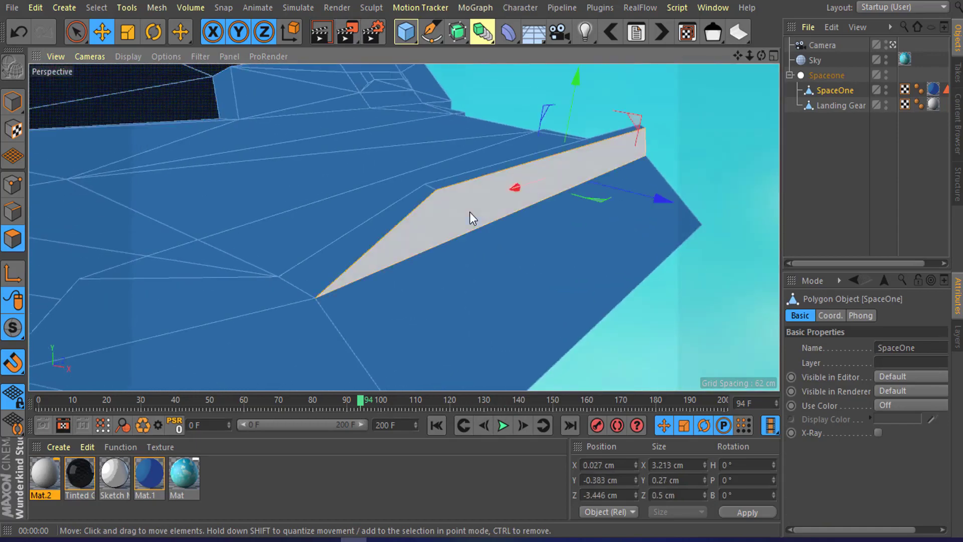
pyautogui.keyDown('alt'); pyautogui.moveTo(380, 189); pyautogui.dragTo(457, 131); pyautogui.keyUp('alt')
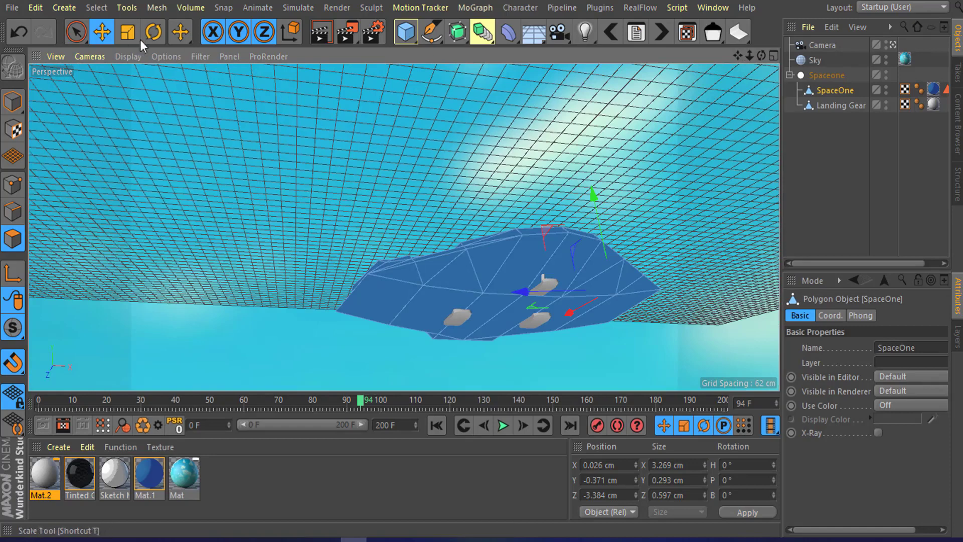
# Step: Hide the grid in the viewport display filter
pyautogui.click(165, 54)
pyautogui.moveTo(133, 57)
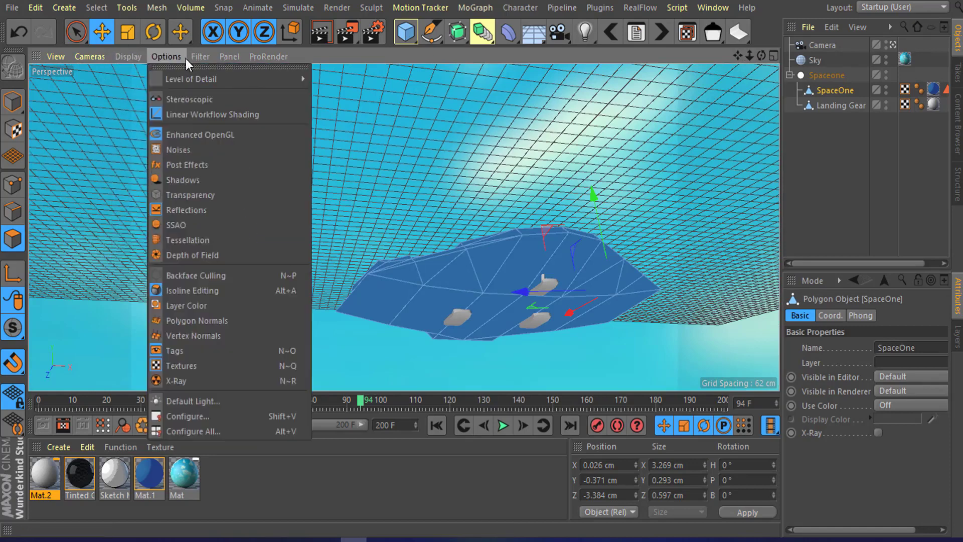
pyautogui.moveTo(189, 58)
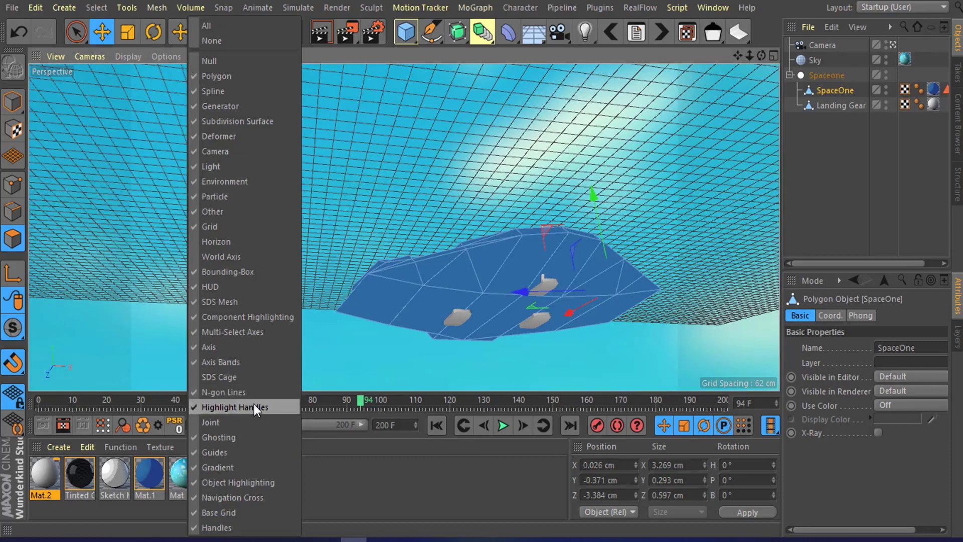
pyautogui.click(211, 228)
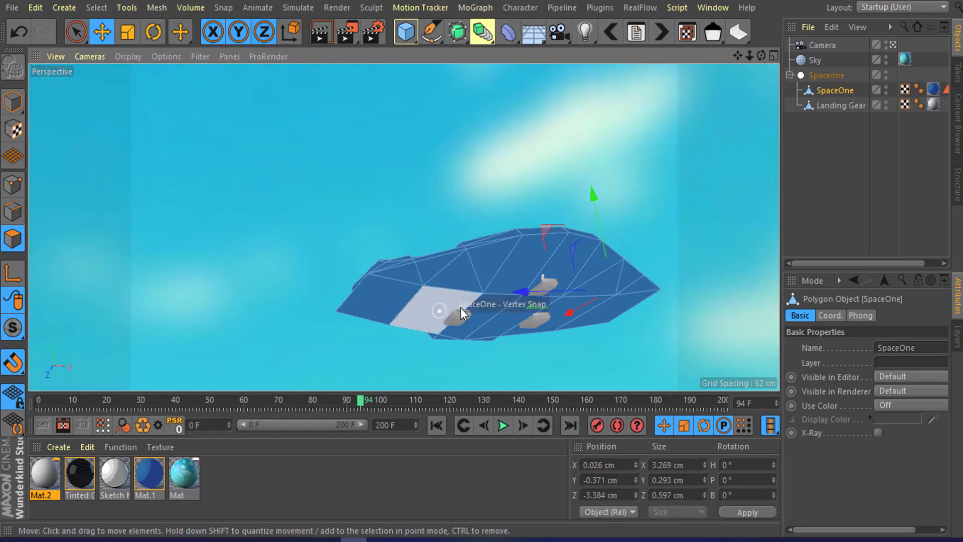
# Step: Add the fin faces on the opposite wing to the polygon selection
pyautogui.keyDown('alt'); pyautogui.moveTo(461, 308); pyautogui.dragTo(494, 333); pyautogui.keyUp('alt')
pyautogui.scroll(4, 319, 217)
pyautogui.moveTo(386, 252)
pyautogui.keyDown('alt'); pyautogui.mouseDown()
pyautogui.moveTo(299, 302)
pyautogui.moveTo(332, 275)
pyautogui.mouseUp(); pyautogui.keyUp('alt')
pyautogui.click(330, 266)
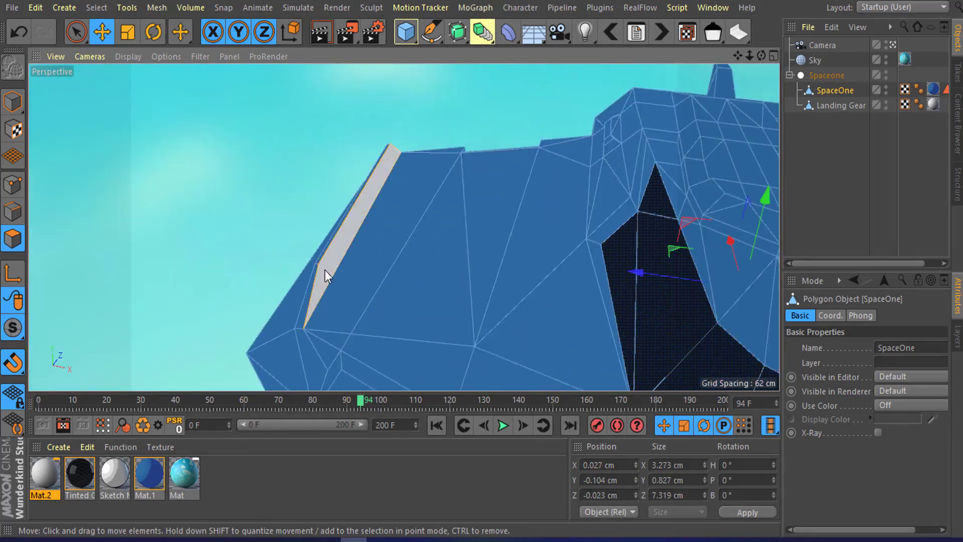
pyautogui.keyDown('alt'); pyautogui.moveTo(304, 284); pyautogui.dragTo(321, 305); pyautogui.keyUp('alt')
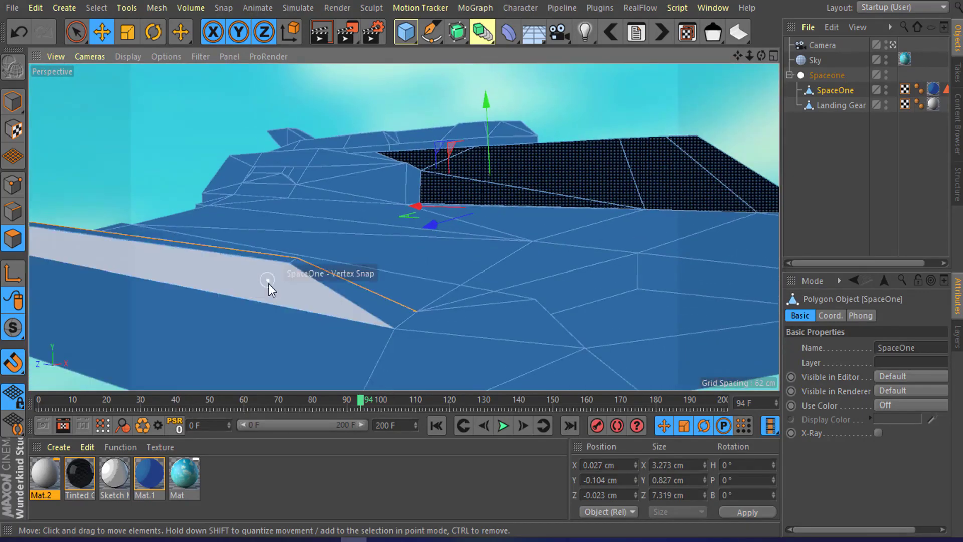
pyautogui.keyDown('alt'); pyautogui.moveTo(269, 284); pyautogui.dragTo(381, 216); pyautogui.keyUp('alt')
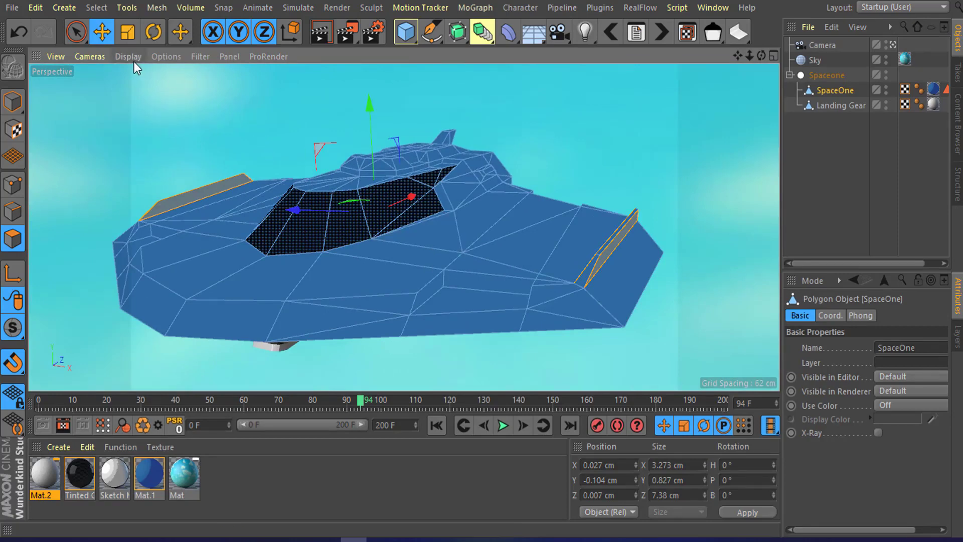
# Step: Store the selected fin polygons as a selection set named Glow
pyautogui.click(96, 8)
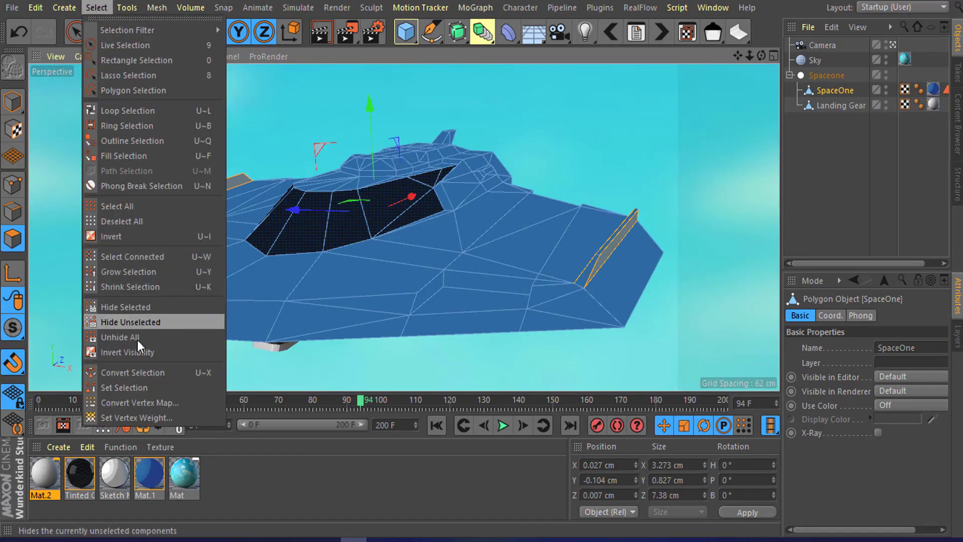
pyautogui.click(134, 387)
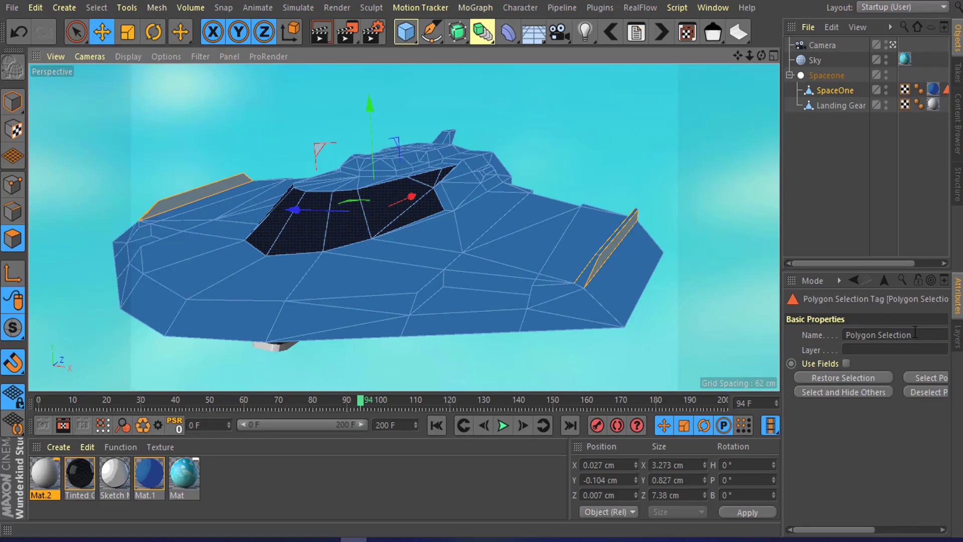
pyautogui.moveTo(912, 333); pyautogui.dragTo(752, 328)
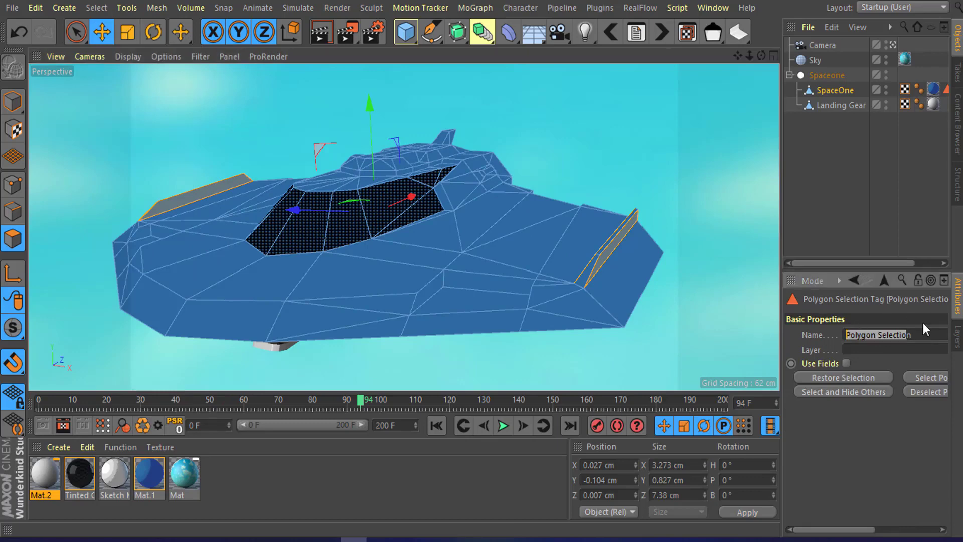
pyautogui.write('Glow')
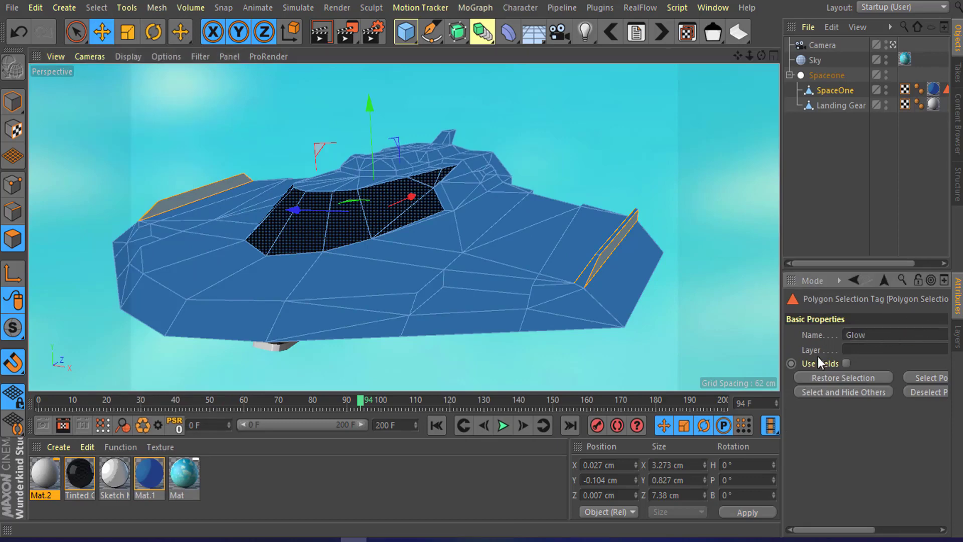
pyautogui.press('Return')
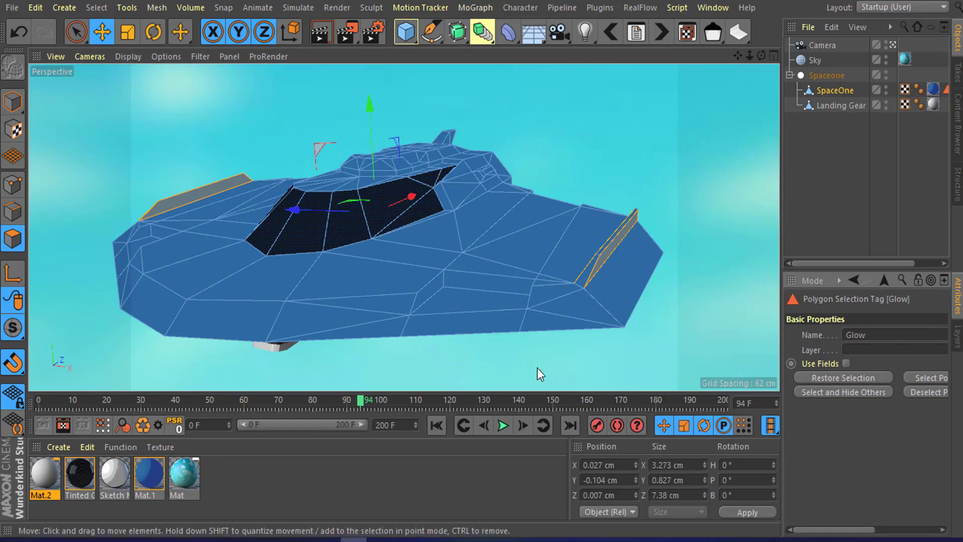
# Step: Rename the landing gear material to Landing gear
pyautogui.doubleClick(43, 494)
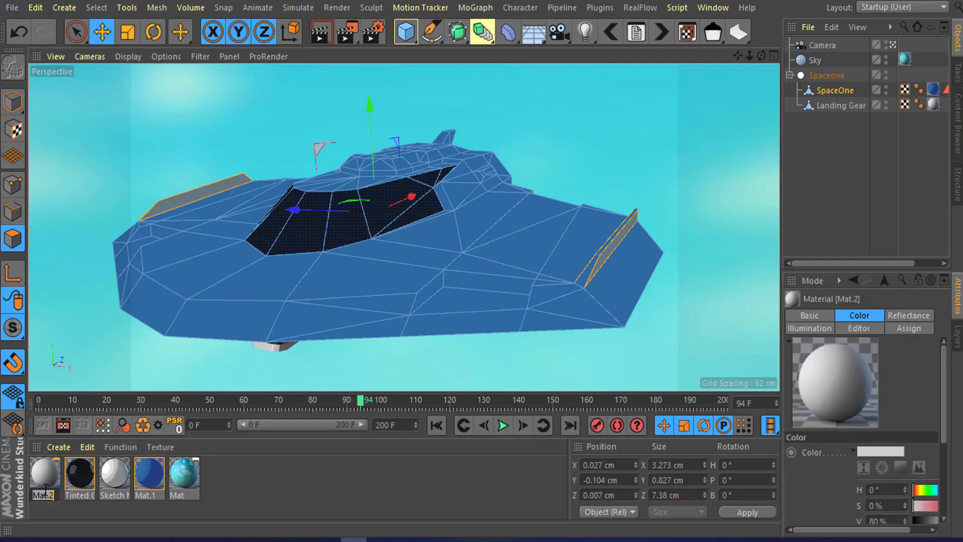
pyautogui.write('Landing')
pyautogui.write(' gear')
pyautogui.press('Return')
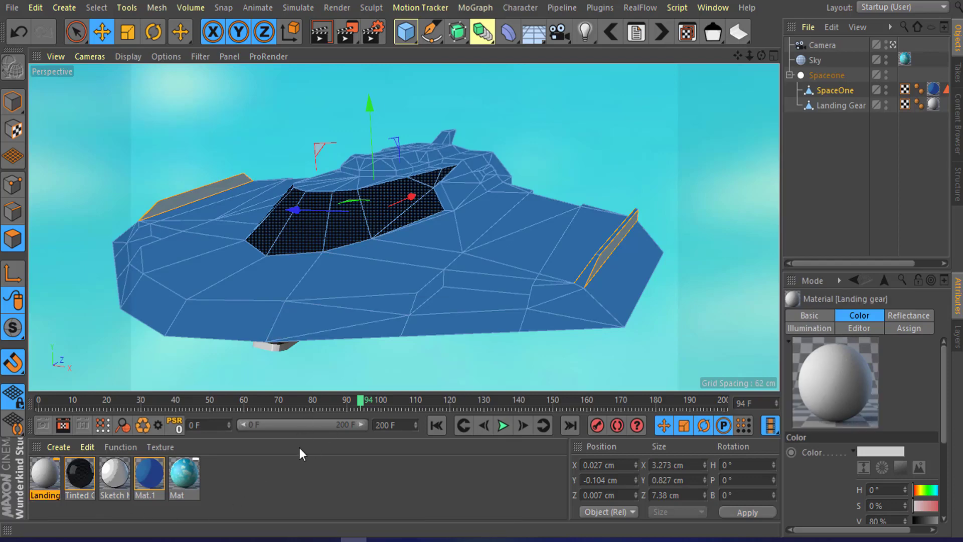
# Step: Turn off the interactive render region again
pyautogui.keyDown('alt'); pyautogui.moveTo(439, 246); pyautogui.dragTo(290, 466); pyautogui.keyUp('alt')
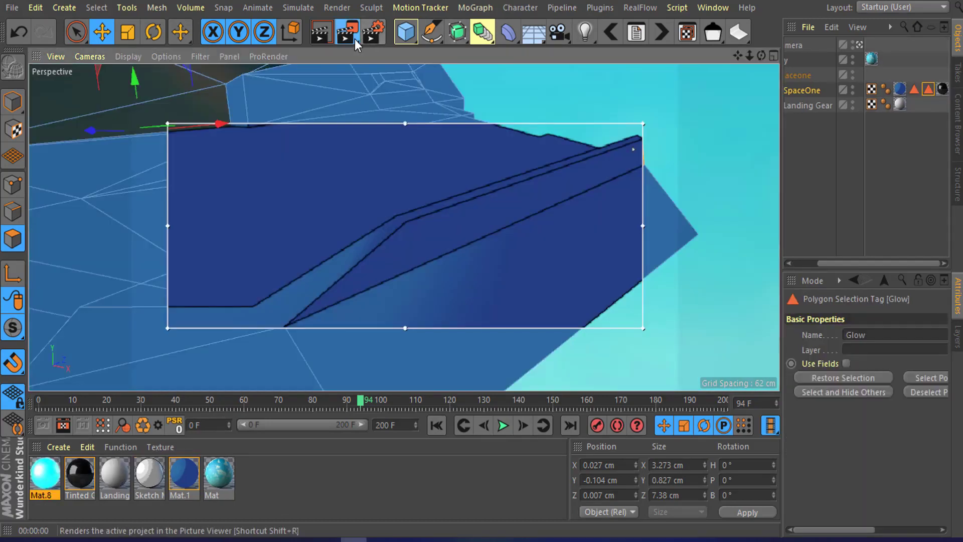
pyautogui.click(354, 39)
pyautogui.click(446, 373)
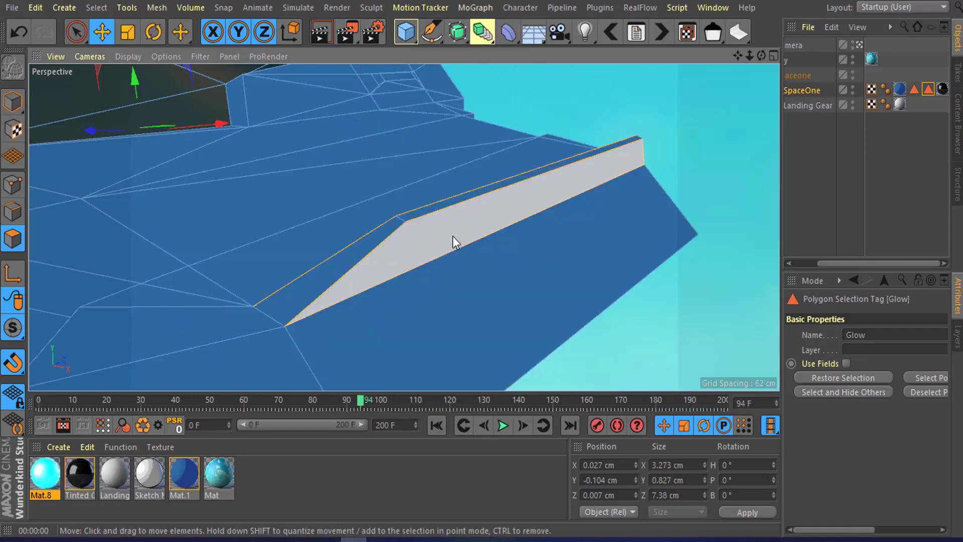
# Step: Apply the cyan Mat.8 material to SpaceOne, restricted to the Glow fin selection
pyautogui.keyDown('alt'); pyautogui.moveTo(447, 234); pyautogui.dragTo(502, 238); pyautogui.keyUp('alt')
pyautogui.moveTo(41, 484); pyautogui.dragTo(378, 232)
pyautogui.scroll(-3, 378, 230)
pyautogui.keyDown('alt'); pyautogui.moveTo(292, 237); pyautogui.dragTo(405, 228); pyautogui.keyUp('alt')
pyautogui.keyDown('alt'); pyautogui.moveTo(404, 226); pyautogui.dragTo(509, 245, button='middle'); pyautogui.keyUp('alt')
pyautogui.scroll(2, 212, 261)
pyautogui.keyDown('alt'); pyautogui.moveTo(221, 220); pyautogui.dragTo(327, 265); pyautogui.keyUp('alt')
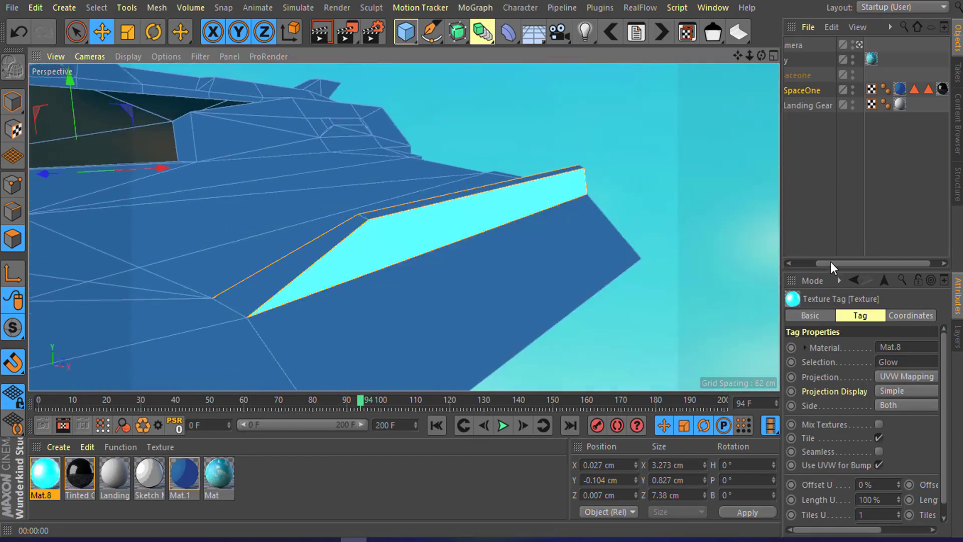
# Step: Turn on the interactive render region and orbit around the wing fin to preview its glow
pyautogui.moveTo(831, 262); pyautogui.dragTo(775, 264)
pyautogui.click(278, 479)
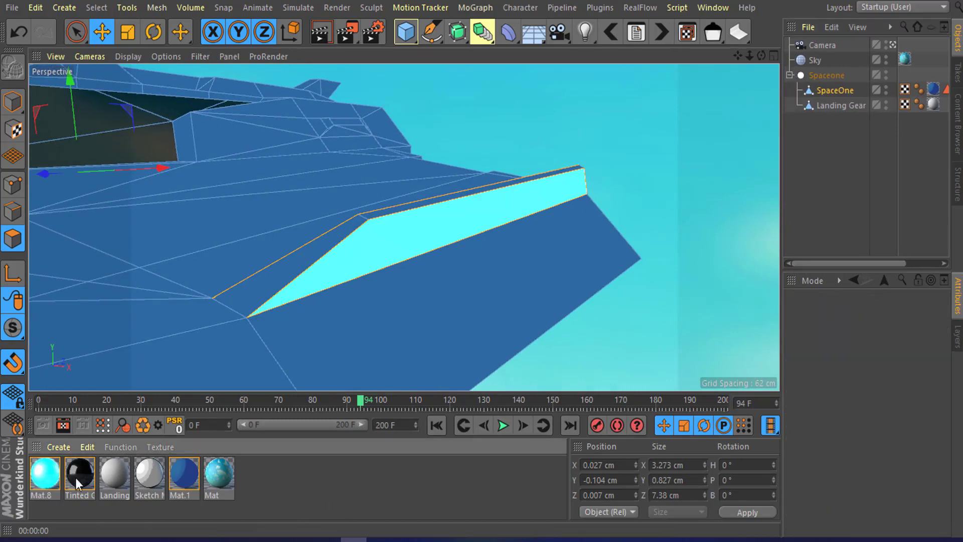
pyautogui.click(350, 39)
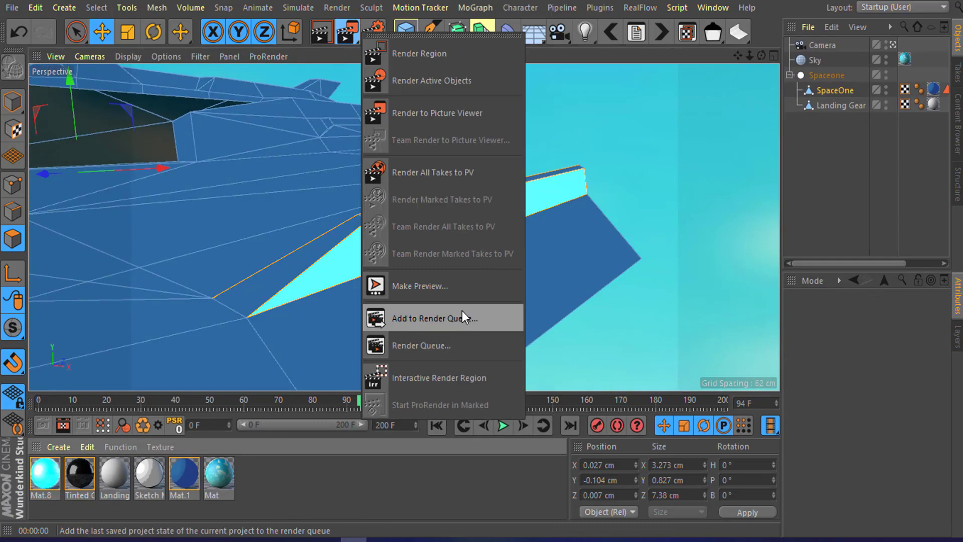
pyautogui.click(451, 375)
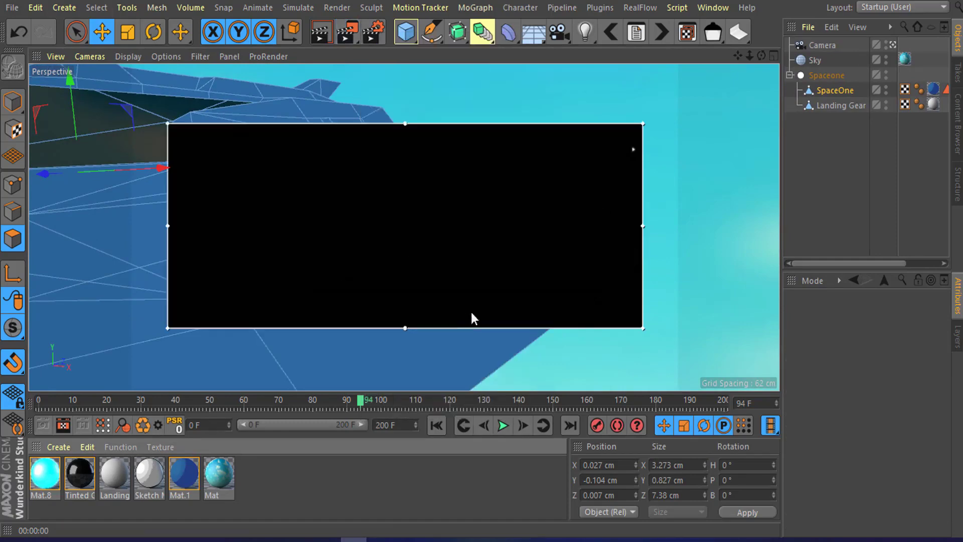
pyautogui.keyDown('alt'); pyautogui.moveTo(450, 247); pyautogui.dragTo(438, 275); pyautogui.keyUp('alt')
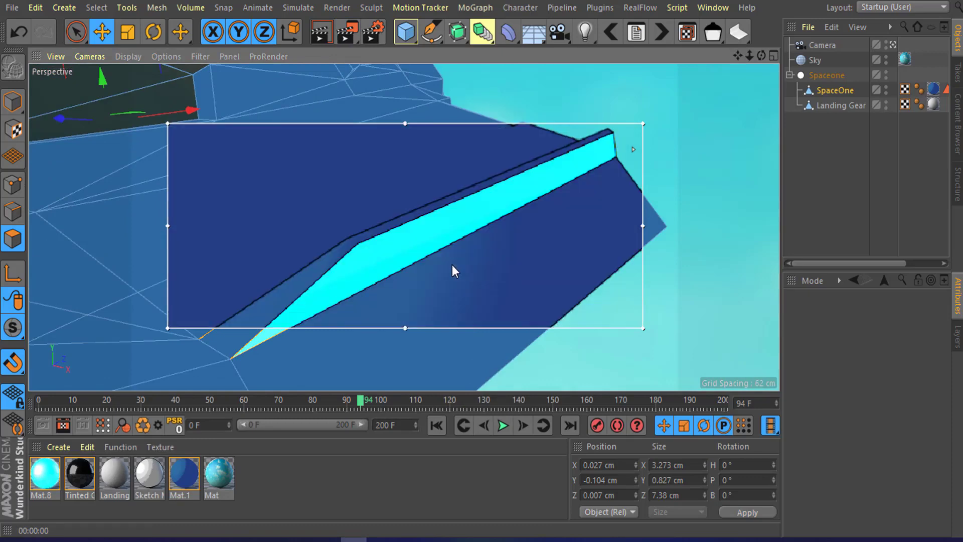
pyautogui.keyDown('alt'); pyautogui.moveTo(449, 253); pyautogui.dragTo(431, 178); pyautogui.keyUp('alt')
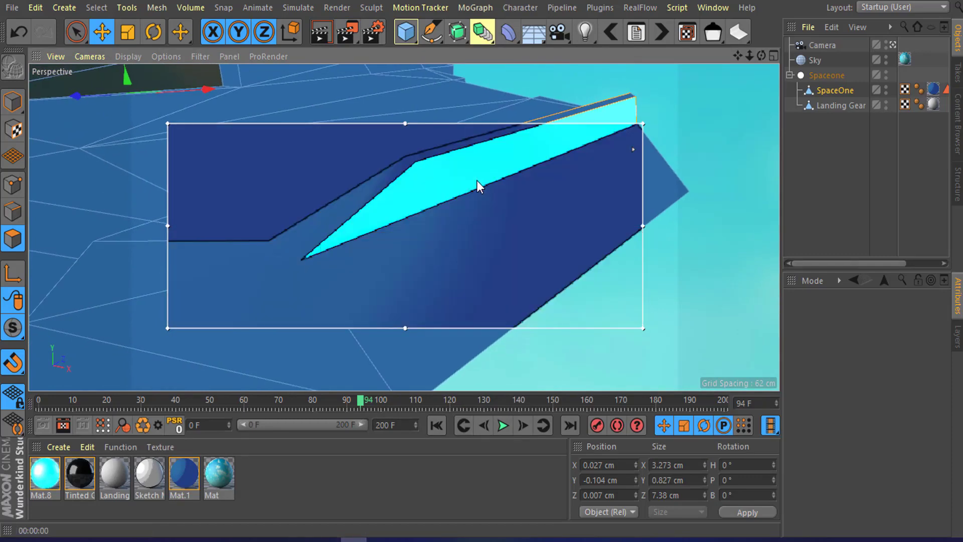
pyautogui.keyDown('alt'); pyautogui.moveTo(357, 279); pyautogui.dragTo(369, 207); pyautogui.keyUp('alt')
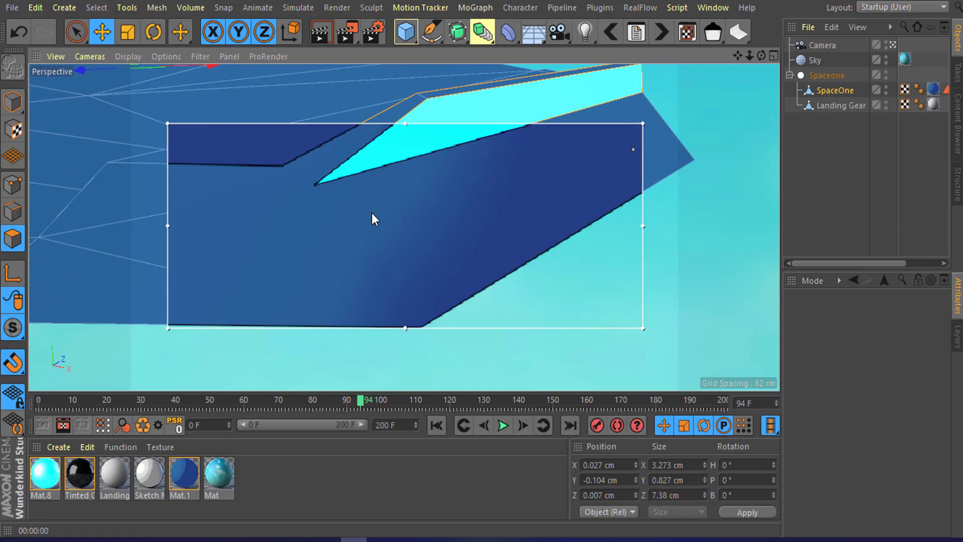
pyautogui.keyDown('alt'); pyautogui.moveTo(424, 173); pyautogui.dragTo(381, 223); pyautogui.keyUp('alt')
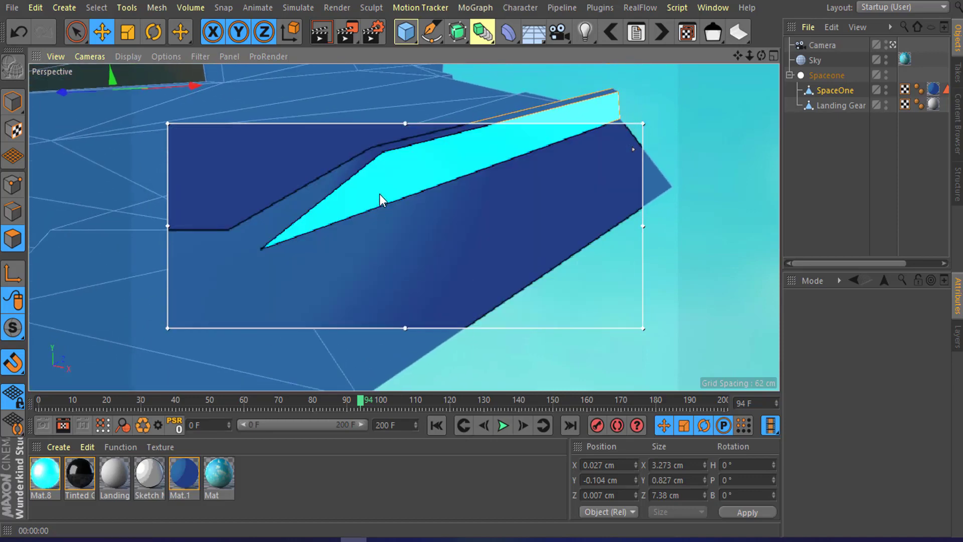
# Step: Change the Mat.8 material's luminance colour hue to 360° so the fins glow red
pyautogui.click(44, 474)
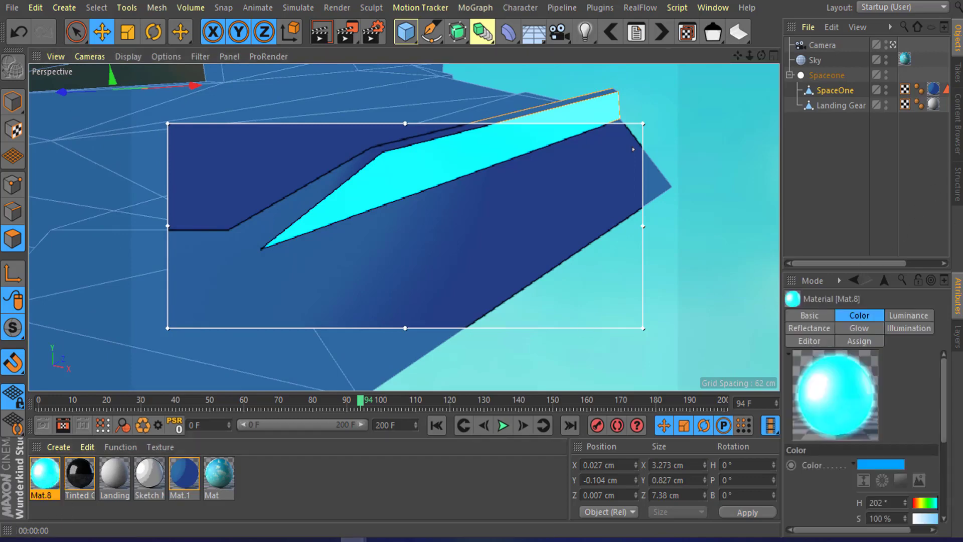
pyautogui.moveTo(962, 76); pyautogui.dragTo(520, 102)
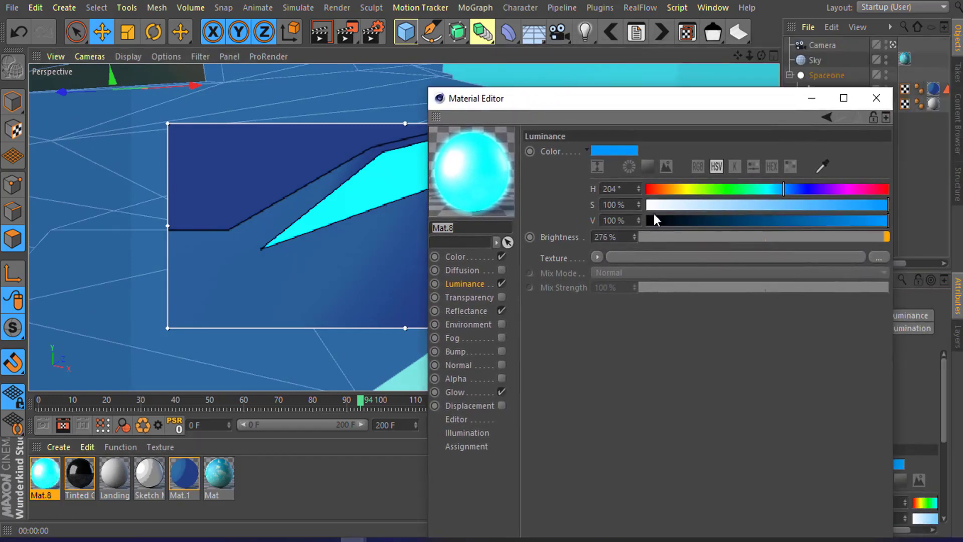
pyautogui.moveTo(783, 189); pyautogui.dragTo(922, 178)
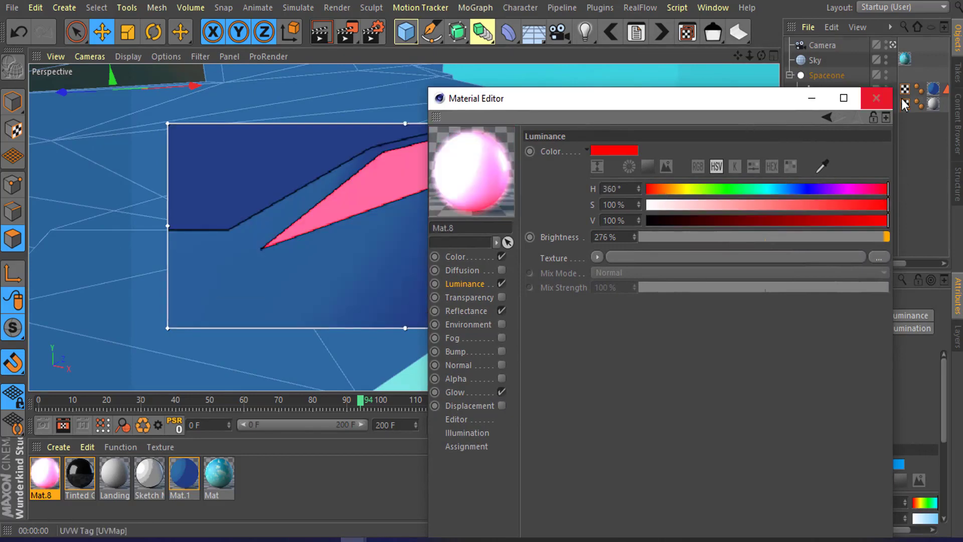
pyautogui.click(883, 99)
# Step: Orbit around the ship to check the red fins, then switch off the interactive render region
pyautogui.keyDown('alt'); pyautogui.moveTo(536, 187); pyautogui.dragTo(564, 177); pyautogui.keyUp('alt')
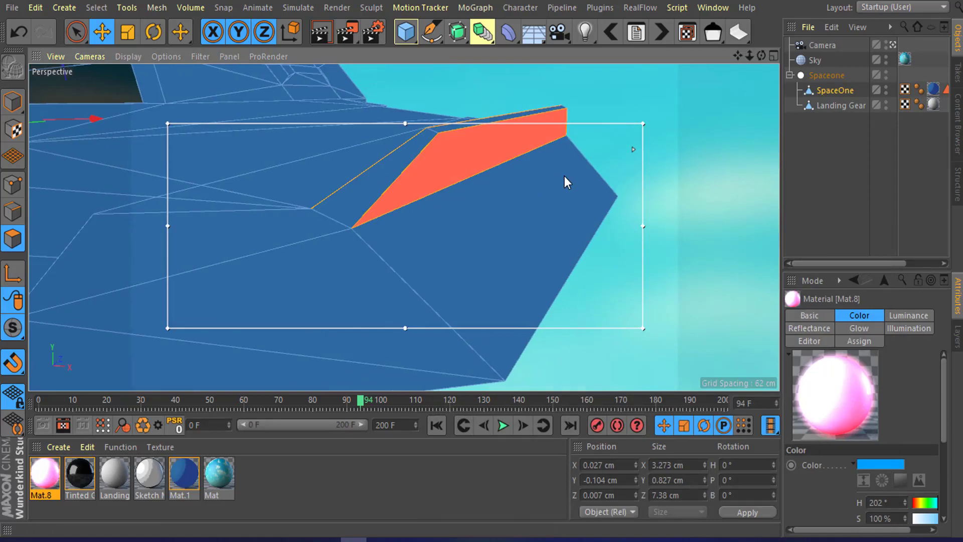
pyautogui.click(802, 153)
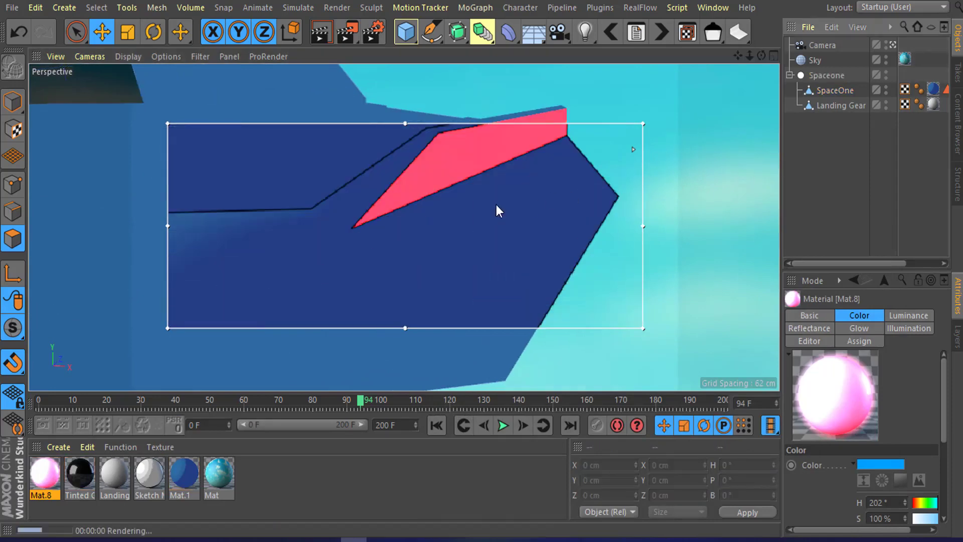
pyautogui.keyDown('alt'); pyautogui.moveTo(495, 205); pyautogui.dragTo(489, 204); pyautogui.keyUp('alt')
pyautogui.keyDown('alt'); pyautogui.moveTo(489, 205); pyautogui.dragTo(384, 194, button='right'); pyautogui.keyUp('alt')
pyautogui.keyDown('alt'); pyautogui.moveTo(384, 195); pyautogui.dragTo(425, 217, button='middle'); pyautogui.keyUp('alt')
pyautogui.keyDown('alt'); pyautogui.moveTo(425, 218); pyautogui.dragTo(418, 173, button='right'); pyautogui.keyUp('alt')
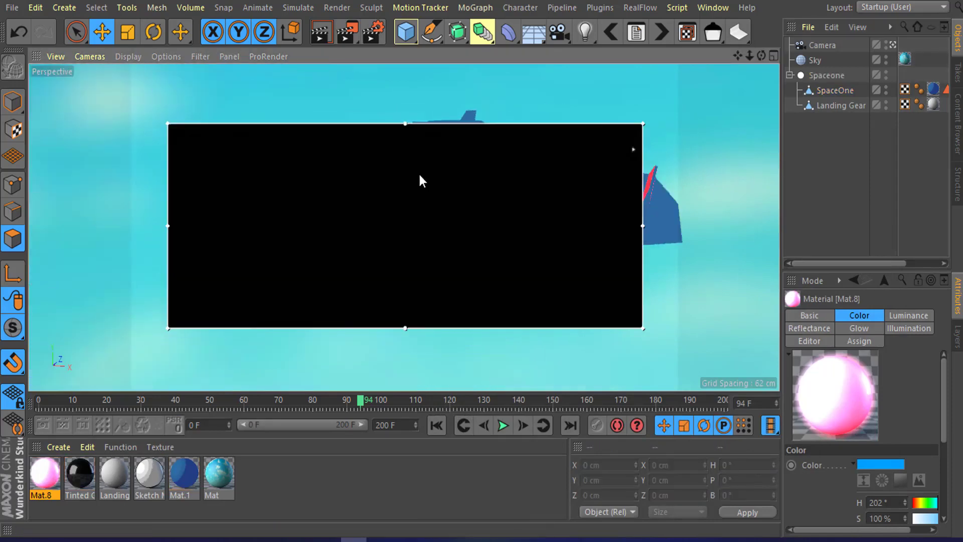
pyautogui.keyDown('alt'); pyautogui.moveTo(419, 172); pyautogui.dragTo(435, 236); pyautogui.keyUp('alt')
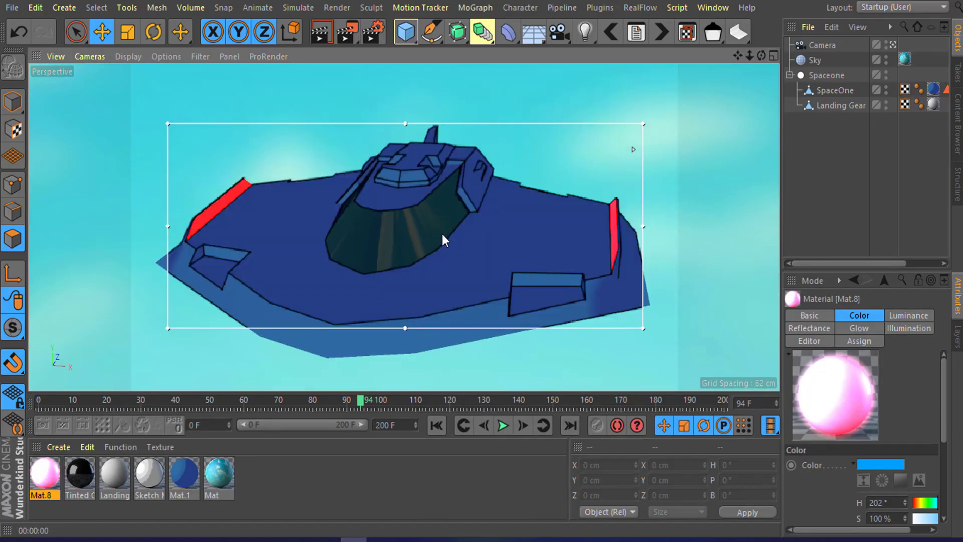
pyautogui.keyDown('alt'); pyautogui.moveTo(441, 233); pyautogui.dragTo(412, 204); pyautogui.keyUp('alt')
pyautogui.keyDown('alt'); pyautogui.moveTo(412, 204); pyautogui.dragTo(477, 243, button='right'); pyautogui.keyUp('alt')
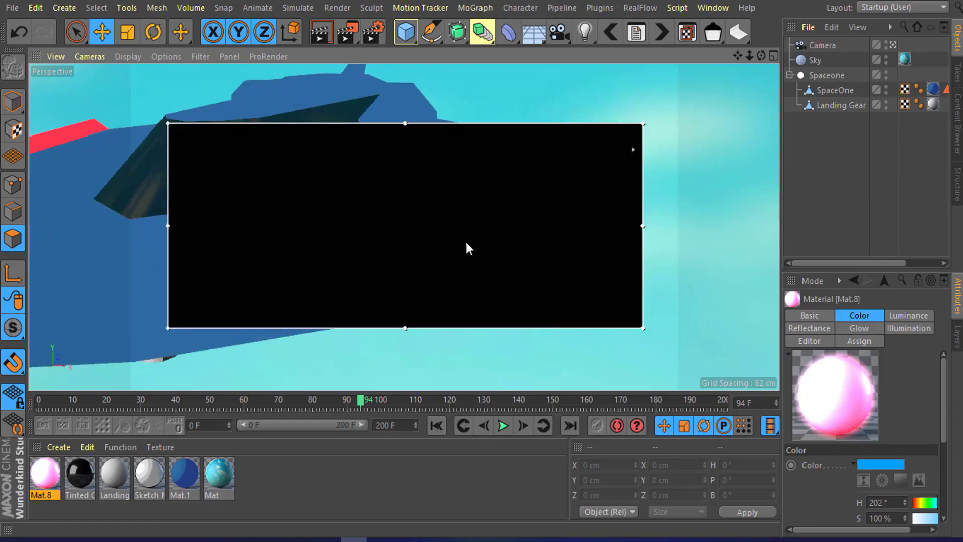
pyautogui.keyDown('alt'); pyautogui.moveTo(465, 242); pyautogui.dragTo(461, 258); pyautogui.keyUp('alt')
pyautogui.click(353, 37)
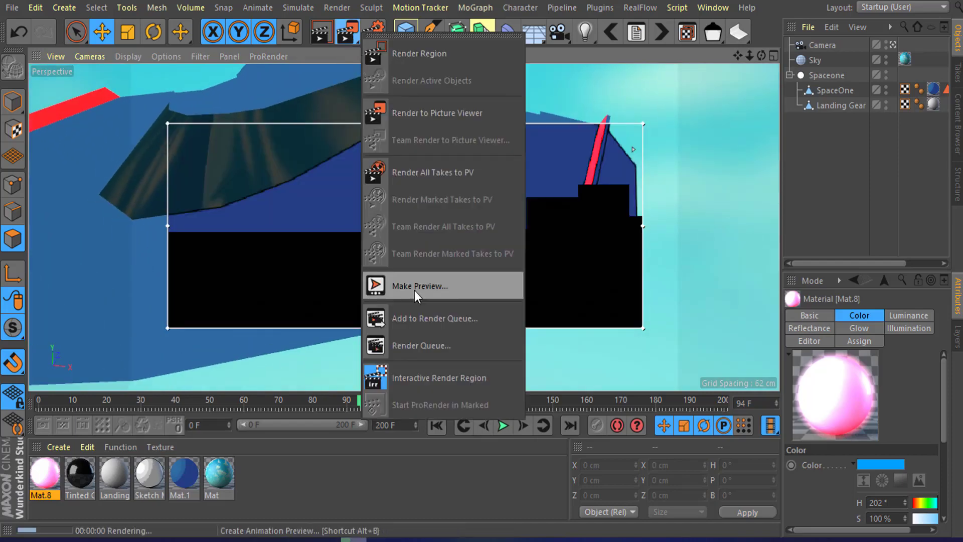
pyautogui.click(430, 371)
pyautogui.click(483, 229)
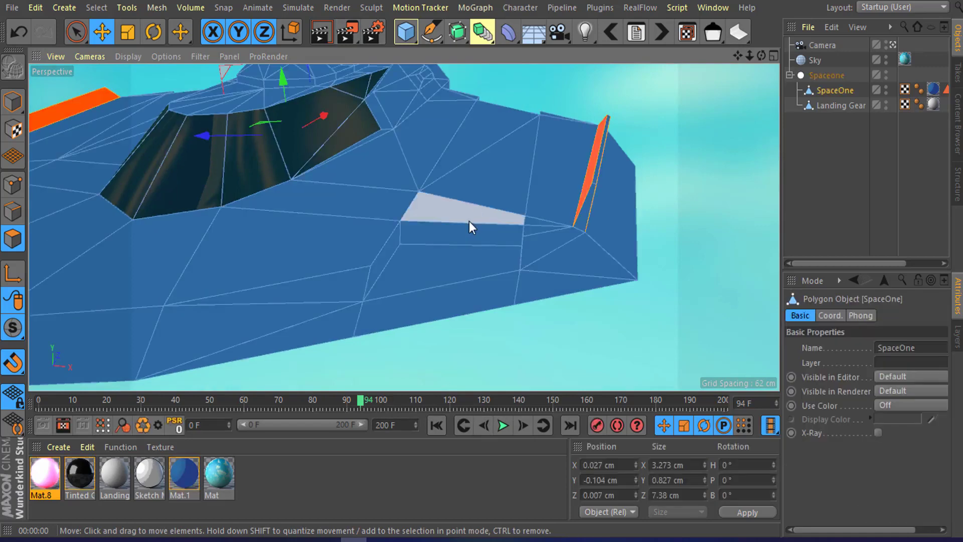
pyautogui.scroll(2, 476, 262)
pyautogui.click(449, 260)
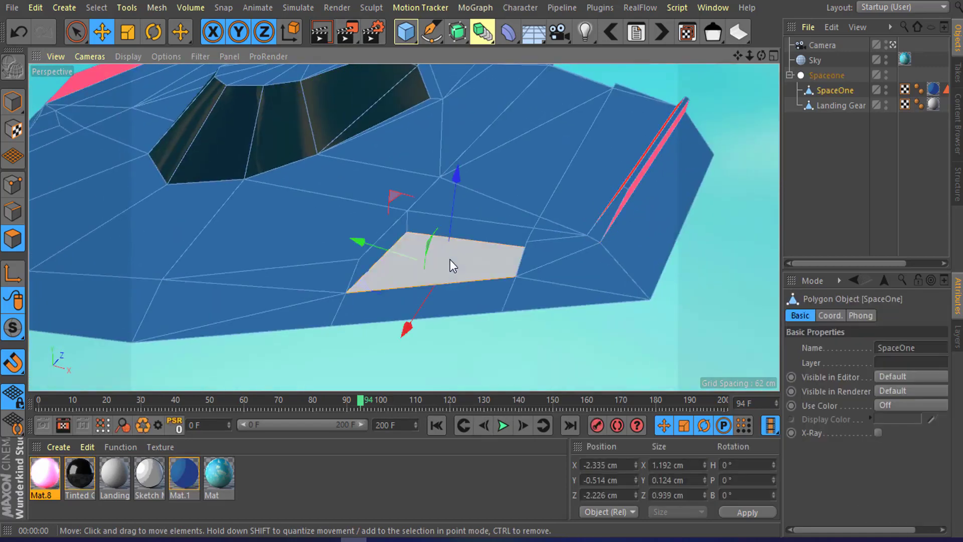
pyautogui.click(14, 102)
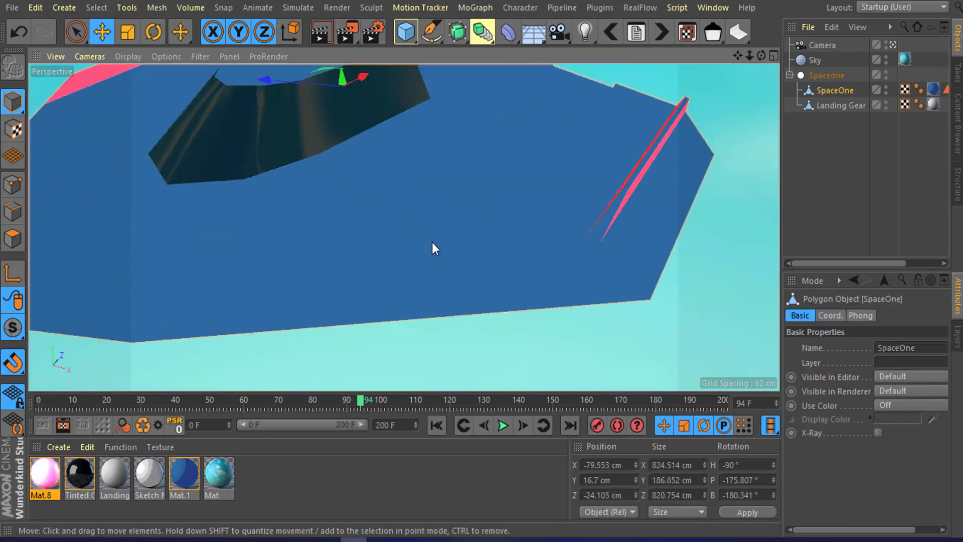
pyautogui.click(13, 239)
pyautogui.click(817, 150)
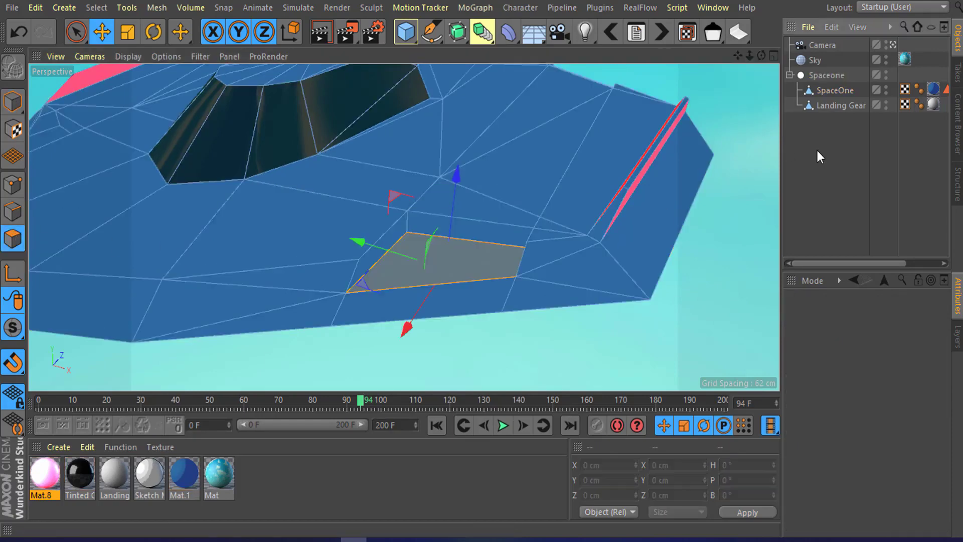
pyautogui.click(501, 272)
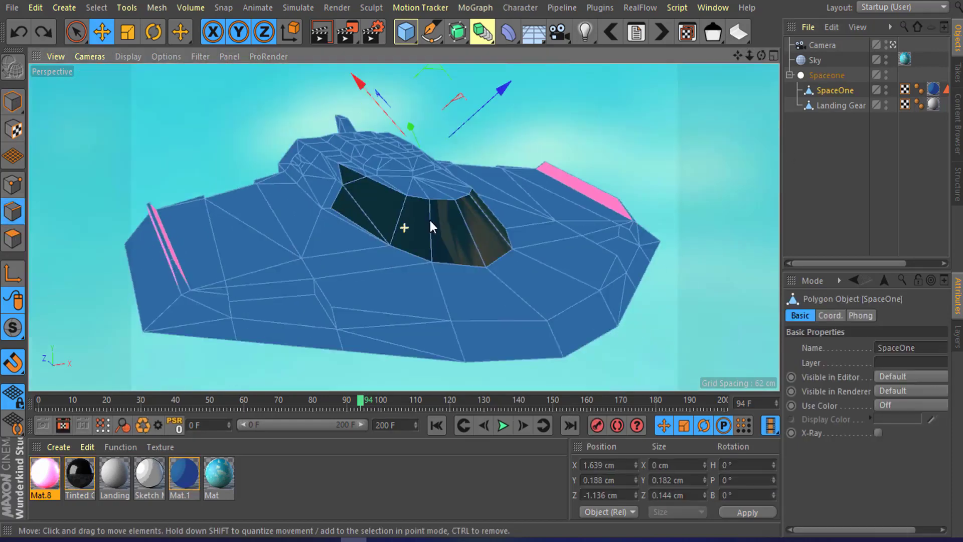
pyautogui.keyDown('alt'); pyautogui.moveTo(430, 221); pyautogui.dragTo(431, 224); pyautogui.keyUp('alt')
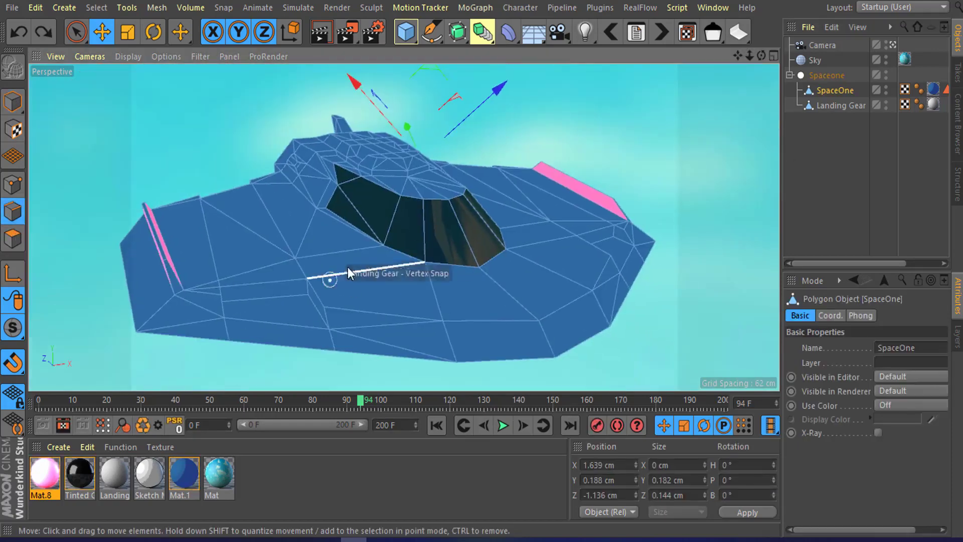
pyautogui.keyDown('alt'); pyautogui.moveTo(330, 275); pyautogui.dragTo(332, 300); pyautogui.keyUp('alt')
pyautogui.click(460, 296)
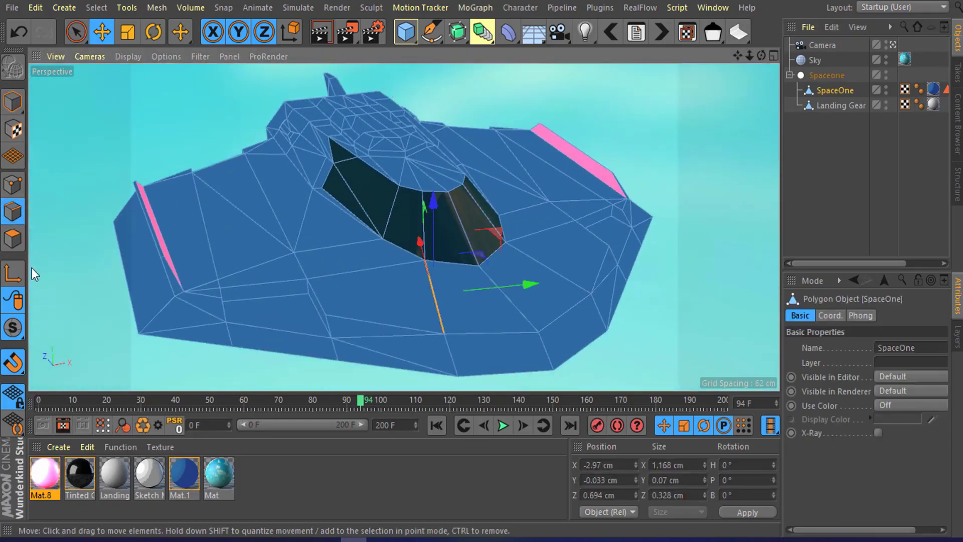
# Step: Select several flat hull panel polygons on the front and side of SpaceOne together
pyautogui.click(13, 239)
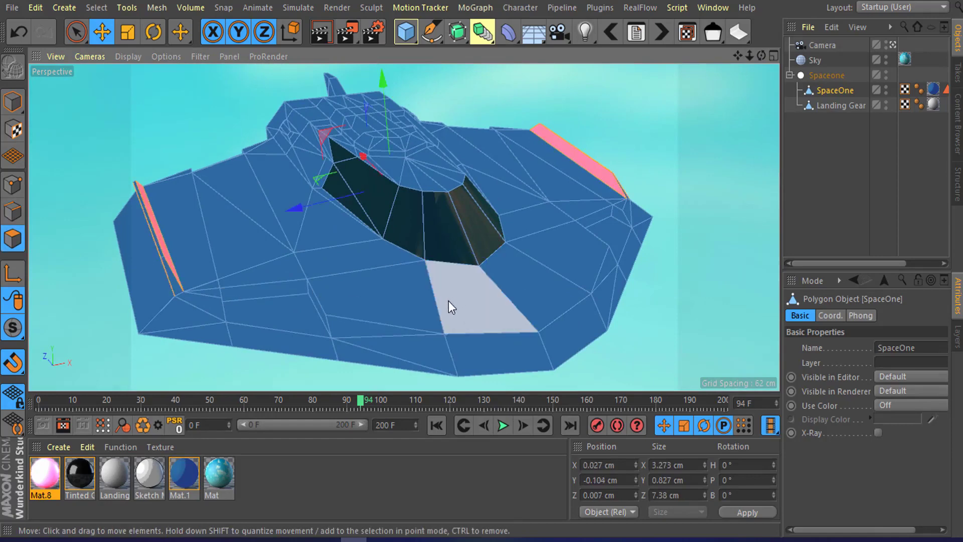
pyautogui.click(407, 303)
pyautogui.keyDown('shift'); pyautogui.click(287, 302); pyautogui.keyUp('shift')
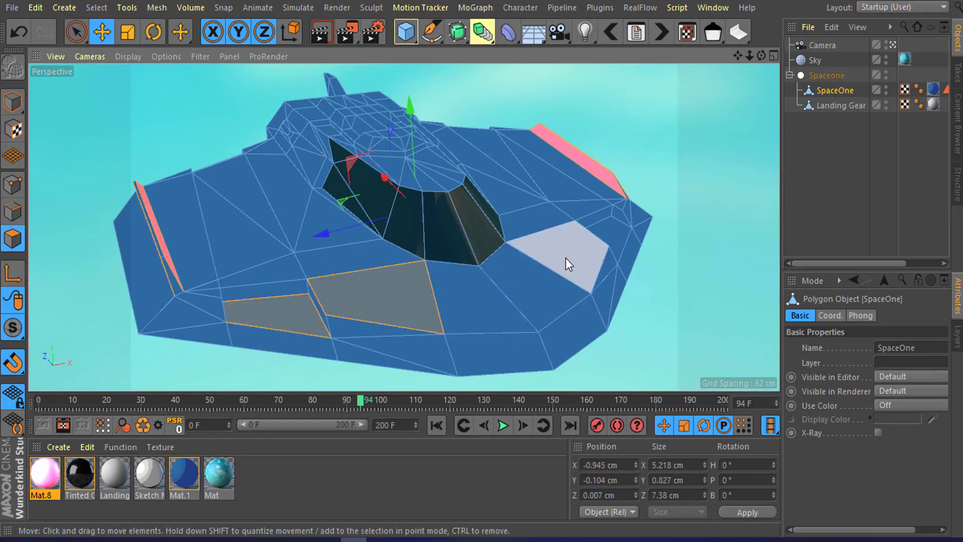
pyautogui.keyDown('alt'); pyautogui.moveTo(575, 256); pyautogui.dragTo(503, 275); pyautogui.keyUp('alt')
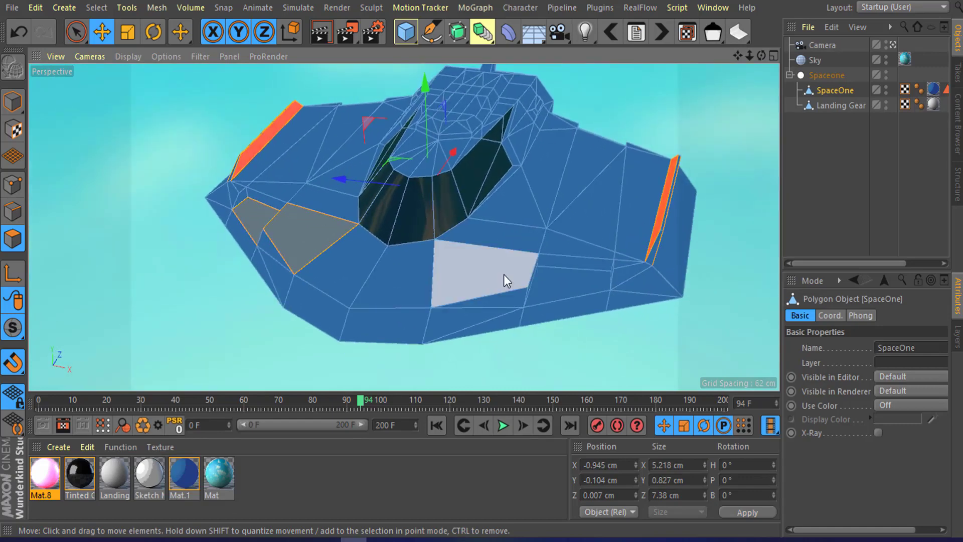
pyautogui.keyDown('shift'); pyautogui.click(504, 275); pyautogui.keyUp('shift')
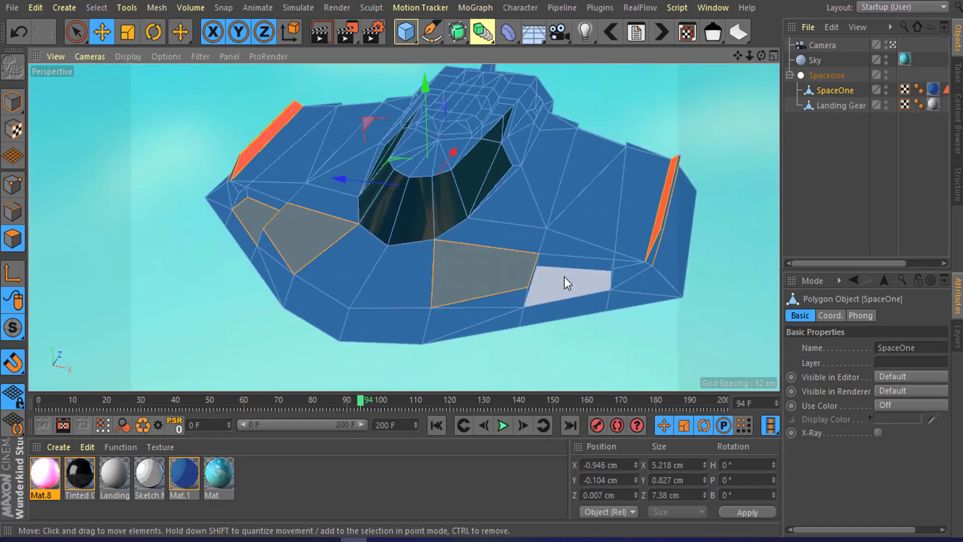
pyautogui.keyDown('shift'); pyautogui.click(564, 277); pyautogui.keyUp('shift')
pyautogui.keyDown('alt'); pyautogui.moveTo(374, 238); pyautogui.dragTo(449, 258); pyautogui.keyUp('alt')
pyautogui.keyDown('alt'); pyautogui.moveTo(240, 165); pyautogui.dragTo(296, 156, button='right'); pyautogui.keyUp('alt')
pyautogui.keyDown('alt'); pyautogui.moveTo(316, 143); pyautogui.dragTo(404, 227, button='middle'); pyautogui.keyUp('alt')
pyautogui.keyDown('alt'); pyautogui.moveTo(404, 227); pyautogui.dragTo(369, 201); pyautogui.keyUp('alt')
pyautogui.keyDown('alt'); pyautogui.moveTo(355, 196); pyautogui.dragTo(381, 228, button='right'); pyautogui.keyUp('alt')
pyautogui.keyDown('alt'); pyautogui.moveTo(385, 226); pyautogui.dragTo(332, 231); pyautogui.keyUp('alt')
# Step: Add more hull panel polygons on the top, tail and rear fins of SpaceOne to the current selection
pyautogui.scroll(-1, 456, 243)
pyautogui.moveTo(456, 243)
pyautogui.keyDown('alt'); pyautogui.mouseDown()
pyautogui.moveTo(492, 251)
pyautogui.moveTo(477, 234)
pyautogui.moveTo(465, 248)
pyautogui.mouseUp(); pyautogui.keyUp('alt')
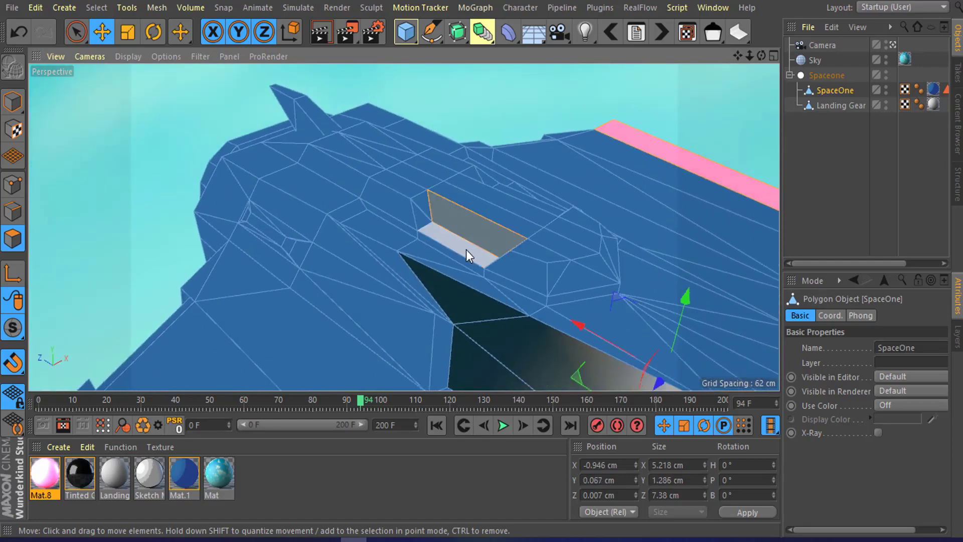
pyautogui.keyDown('shift'); pyautogui.click(334, 179); pyautogui.keyUp('shift')
pyautogui.keyDown('alt'); pyautogui.moveTo(486, 217); pyautogui.dragTo(329, 206); pyautogui.keyUp('alt')
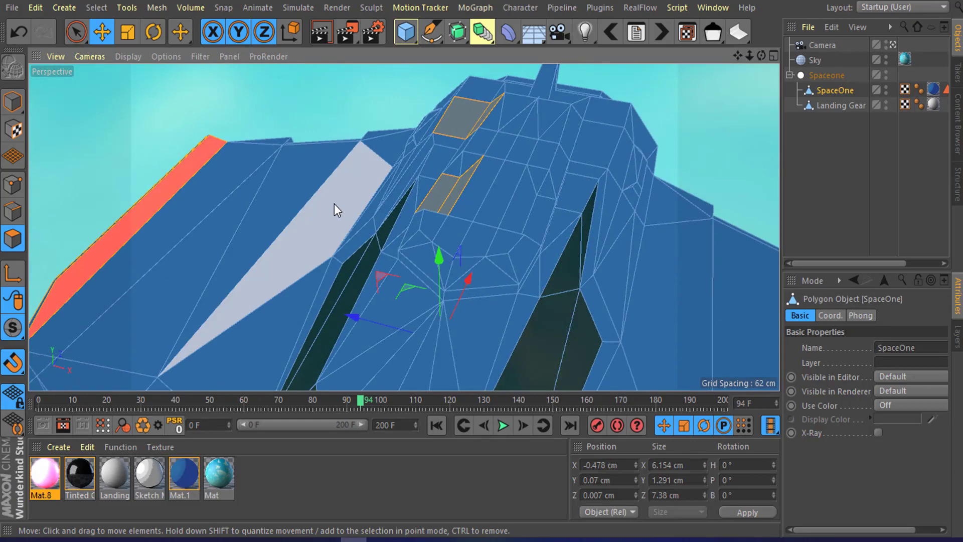
pyautogui.keyDown('alt'); pyautogui.moveTo(464, 116); pyautogui.dragTo(494, 215); pyautogui.keyUp('alt')
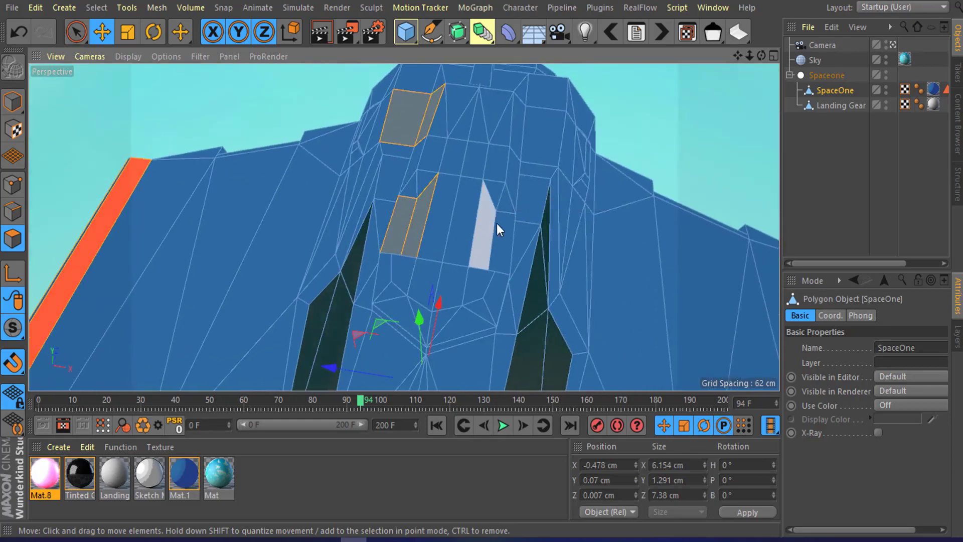
pyautogui.keyDown('shift'); pyautogui.click(508, 230); pyautogui.keyUp('shift')
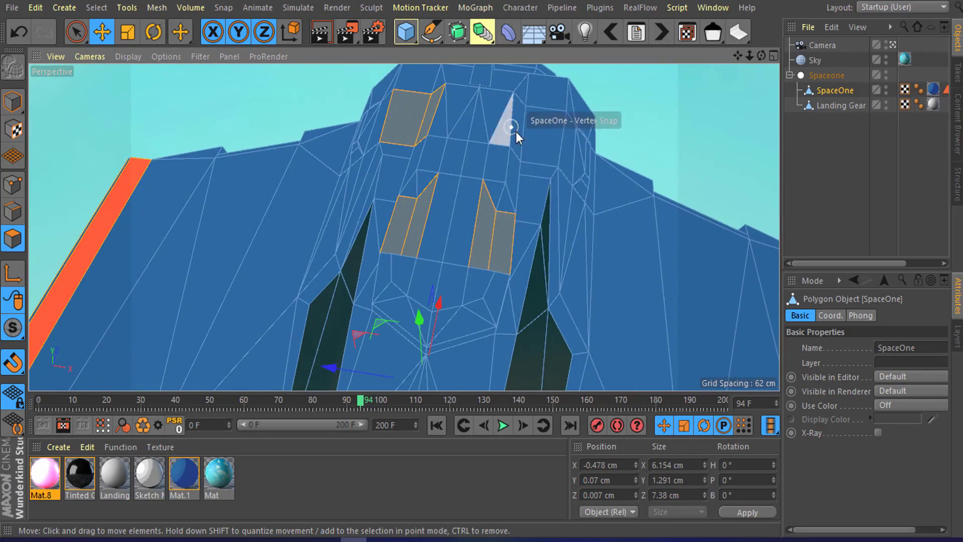
pyautogui.keyDown('alt'); pyautogui.moveTo(515, 131); pyautogui.dragTo(492, 186); pyautogui.keyUp('alt')
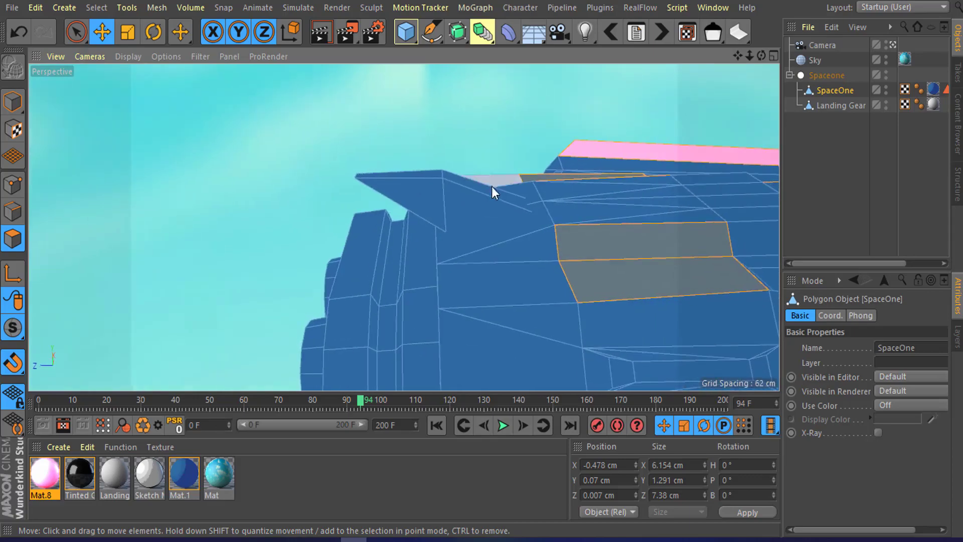
pyautogui.keyDown('shift'); pyautogui.click(486, 197); pyautogui.keyUp('shift')
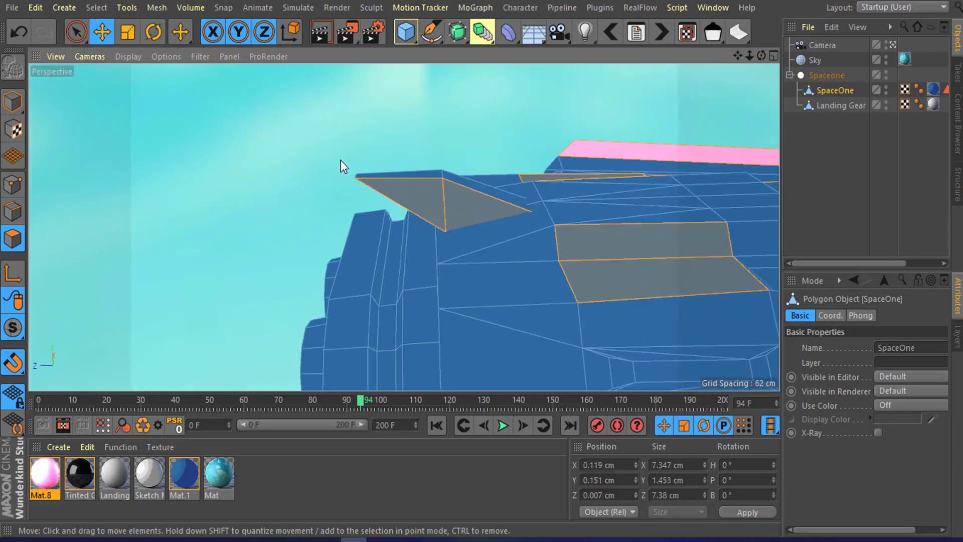
pyautogui.keyDown('alt'); pyautogui.moveTo(341, 166); pyautogui.dragTo(415, 200); pyautogui.keyUp('alt')
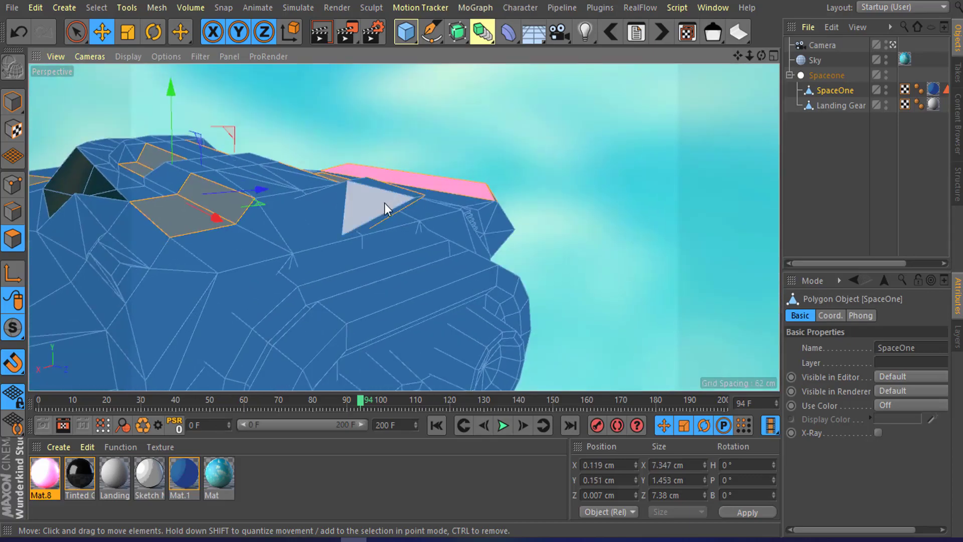
pyautogui.keyDown('alt'); pyautogui.moveTo(454, 165); pyautogui.dragTo(384, 267); pyautogui.keyUp('alt')
pyautogui.scroll(3, 387, 270)
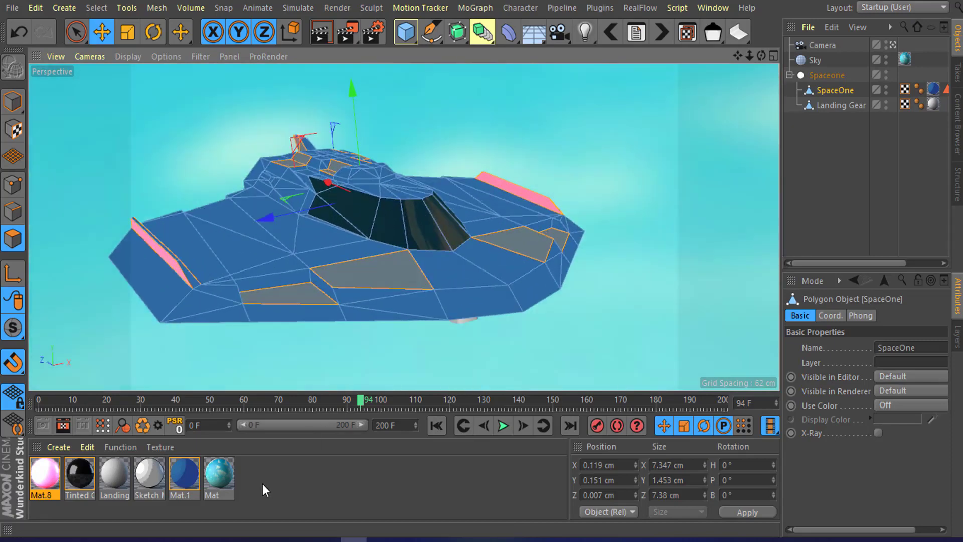
pyautogui.scroll(4, 434, 161)
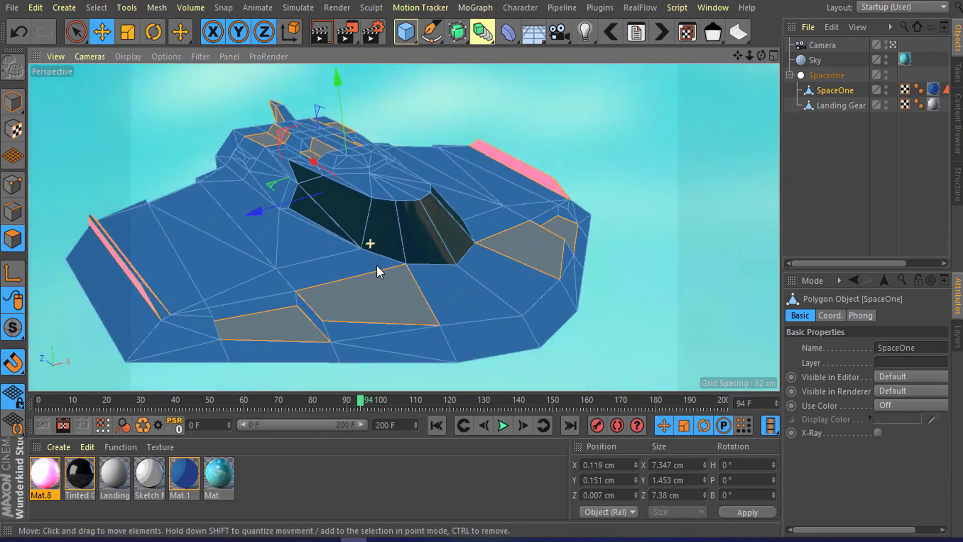
pyautogui.keyDown('alt'); pyautogui.moveTo(377, 266); pyautogui.dragTo(371, 258); pyautogui.keyUp('alt')
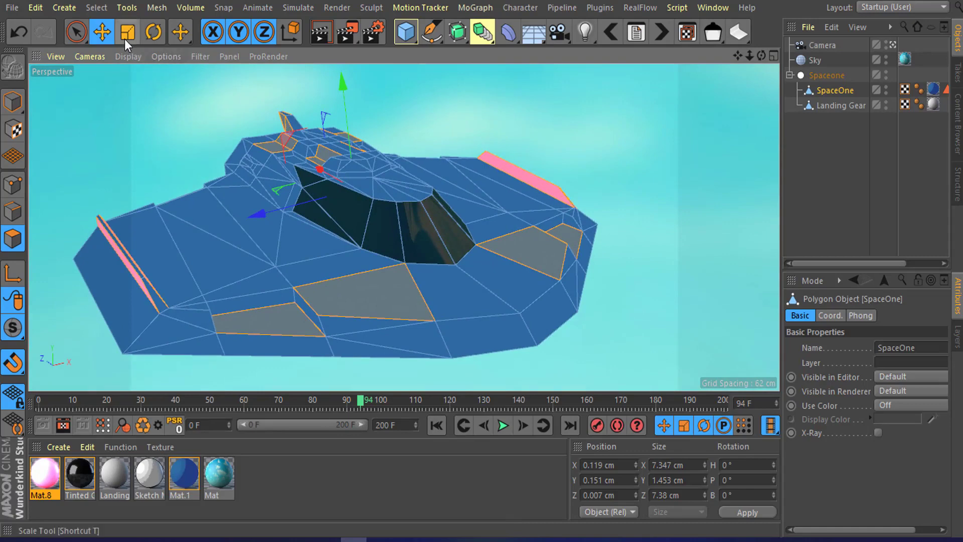
# Step: Store the selected polygons as a selection set named Other Color
pyautogui.click(67, 11)
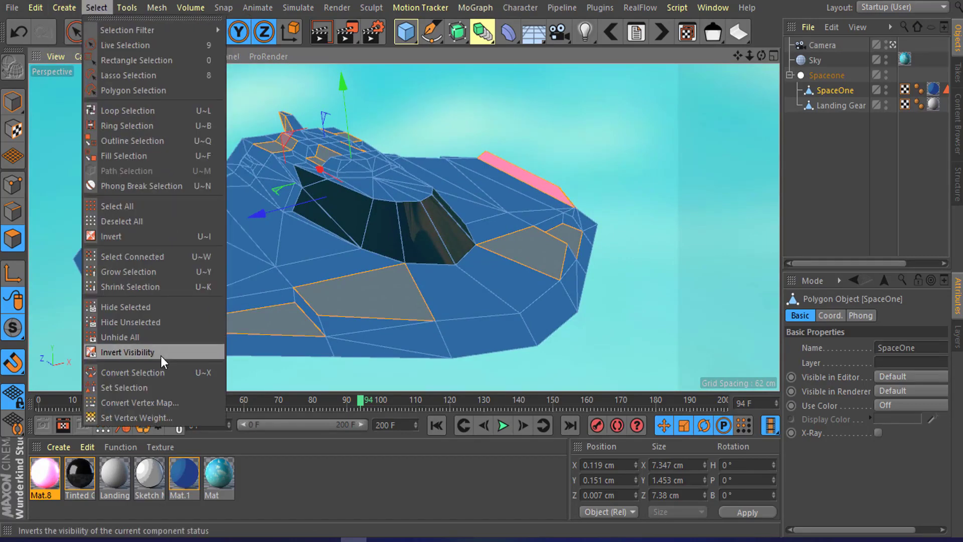
pyautogui.click(155, 384)
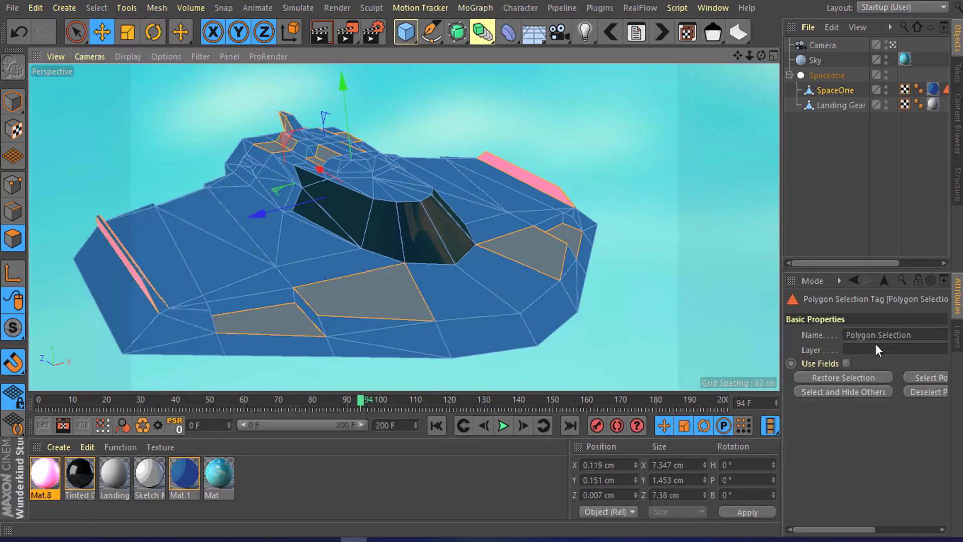
pyautogui.moveTo(927, 333); pyautogui.dragTo(798, 334)
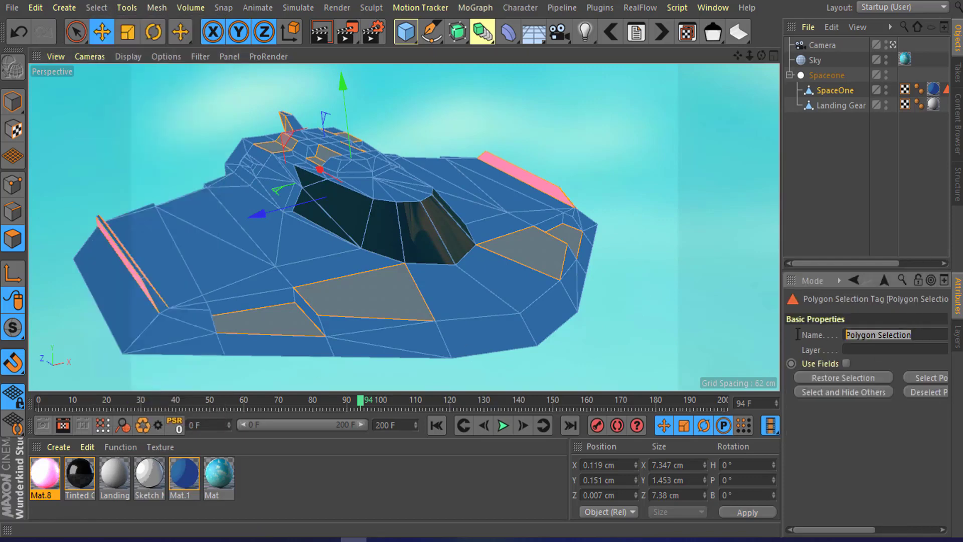
pyautogui.write('O')
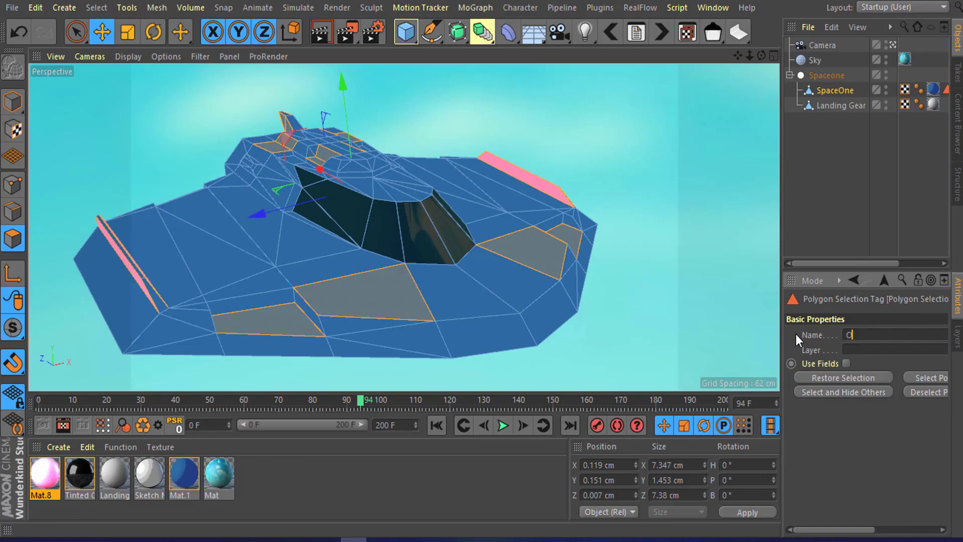
pyautogui.write('ther Color')
pyautogui.click(855, 436)
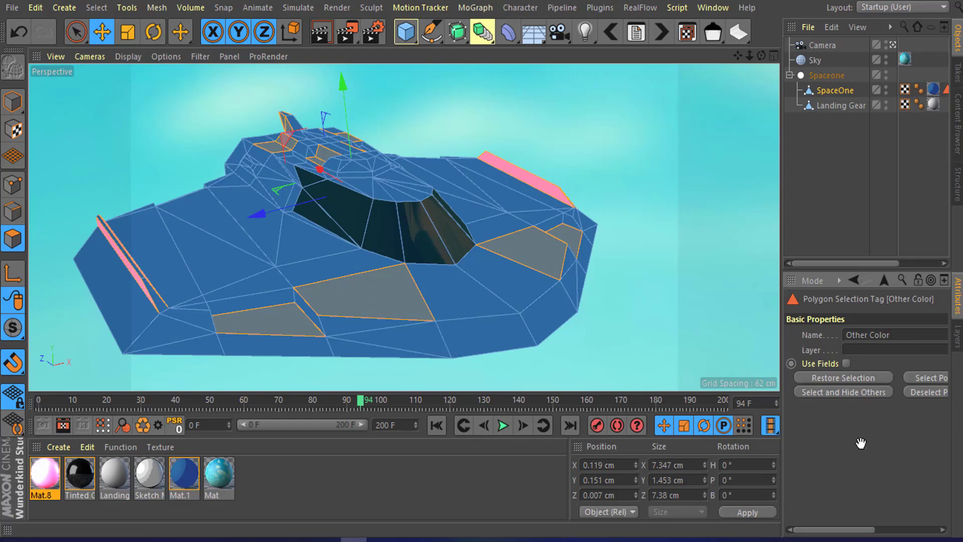
# Step: Select the Other Color selection tag and create a new material for the accent panels
pyautogui.moveTo(844, 262); pyautogui.dragTo(892, 255)
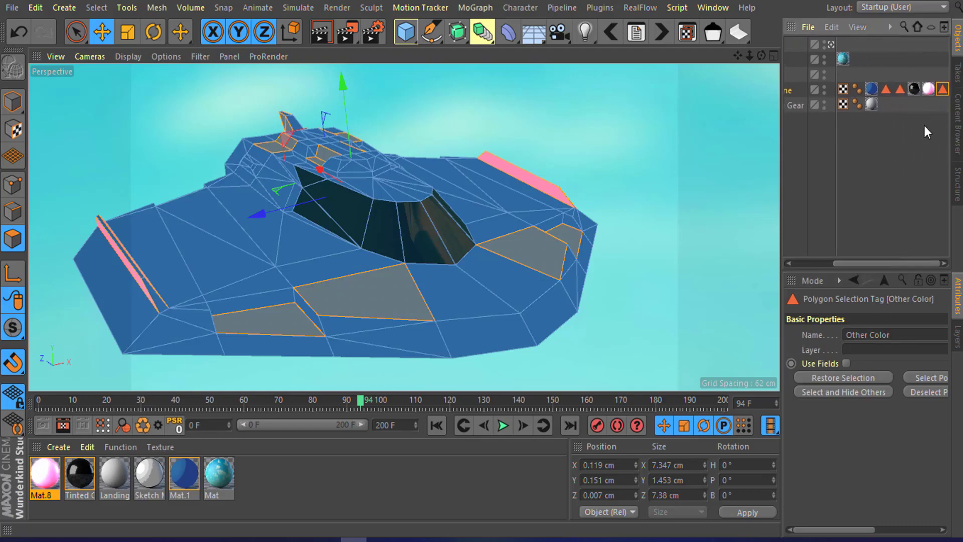
pyautogui.click(942, 89)
pyautogui.doubleClick(941, 89)
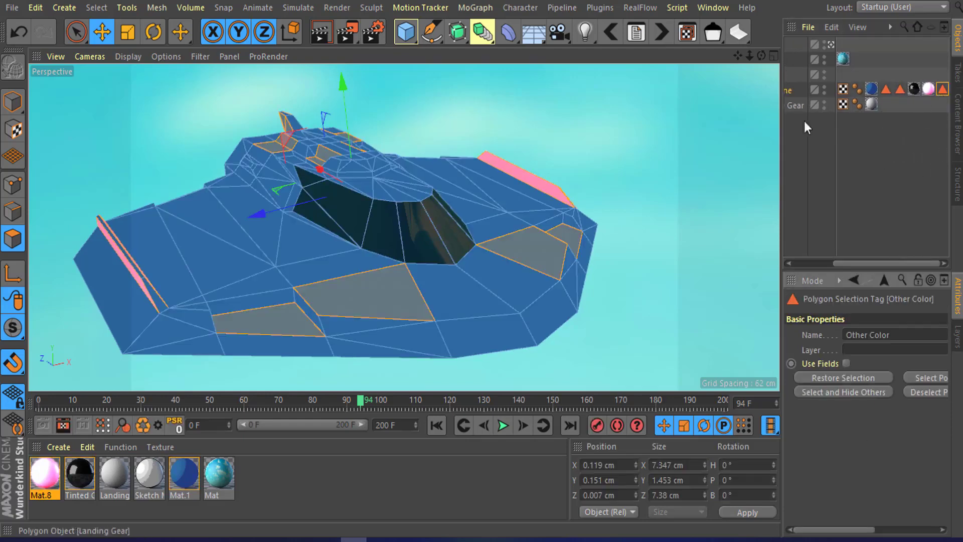
pyautogui.keyDown('alt'); pyautogui.moveTo(304, 183); pyautogui.dragTo(266, 381); pyautogui.keyUp('alt')
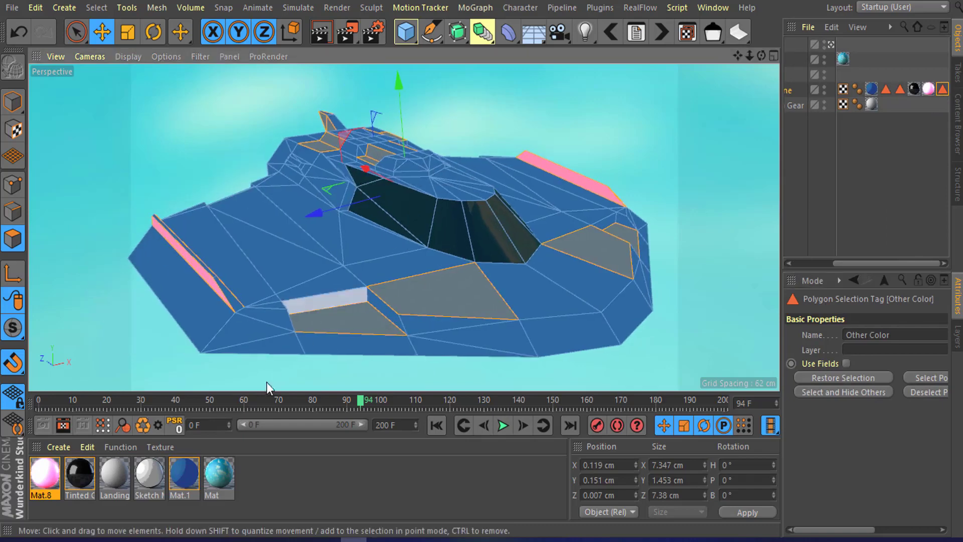
pyautogui.doubleClick(251, 475)
pyautogui.click(251, 475)
pyautogui.moveTo(48, 477); pyautogui.dragTo(224, 470)
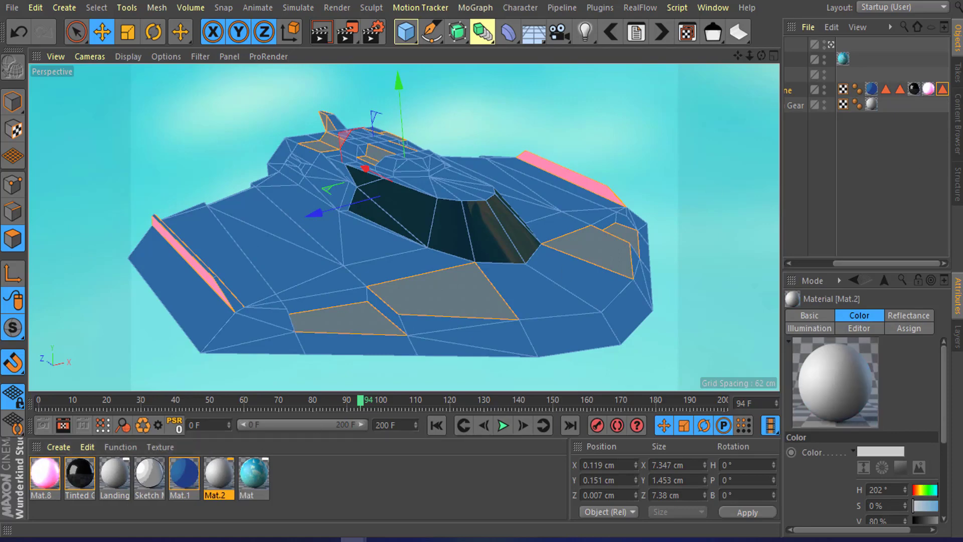
# Step: Open the new material in the Material Editor and leave only its Luminance channel enabled, disabling Color and Reflectance
pyautogui.doubleClick(219, 473)
pyautogui.moveTo(769, 101); pyautogui.dragTo(616, 40)
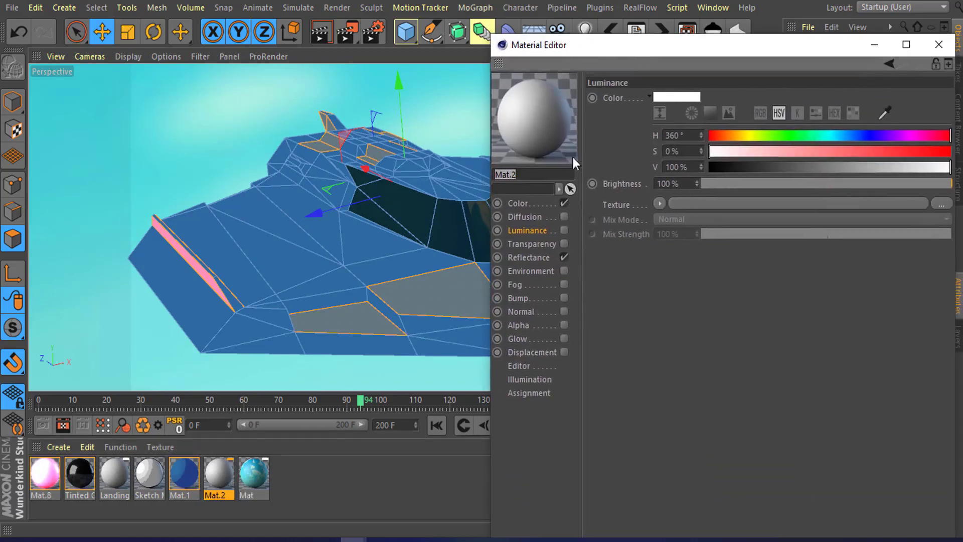
pyautogui.click(564, 257)
pyautogui.click(563, 202)
pyautogui.click(563, 230)
# Step: Load a Lumas shader into the luminance texture, then apply a Colorizer to it
pyautogui.moveTo(725, 48); pyautogui.dragTo(617, 39)
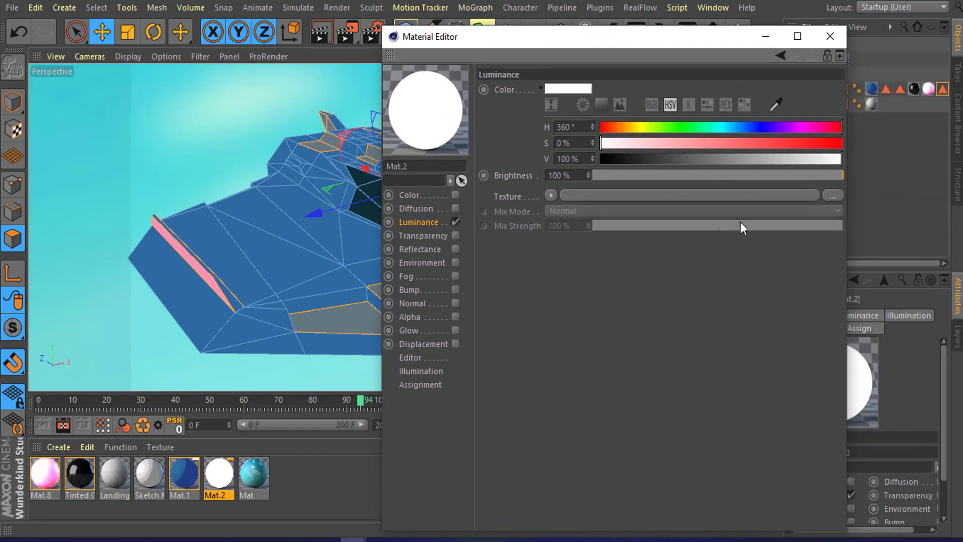
pyautogui.click(551, 194)
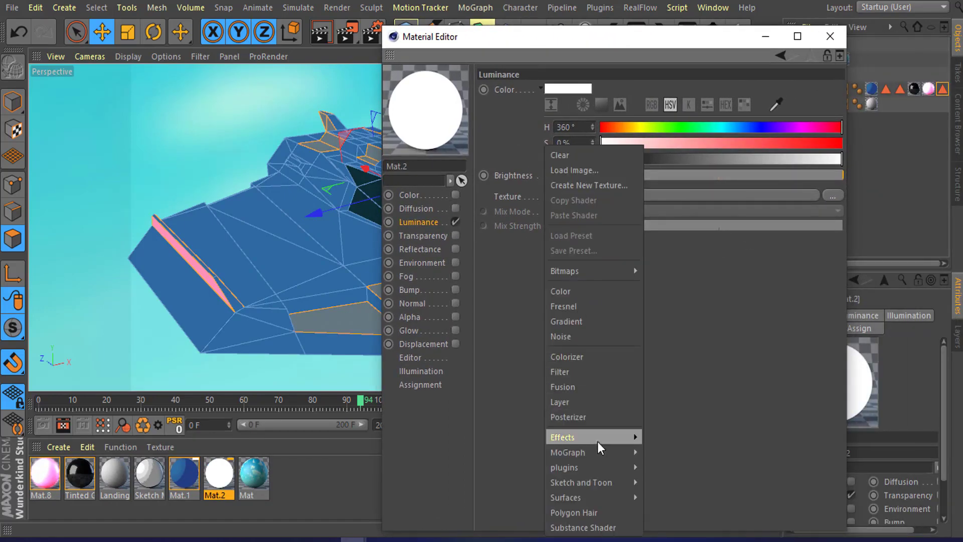
pyautogui.moveTo(602, 444)
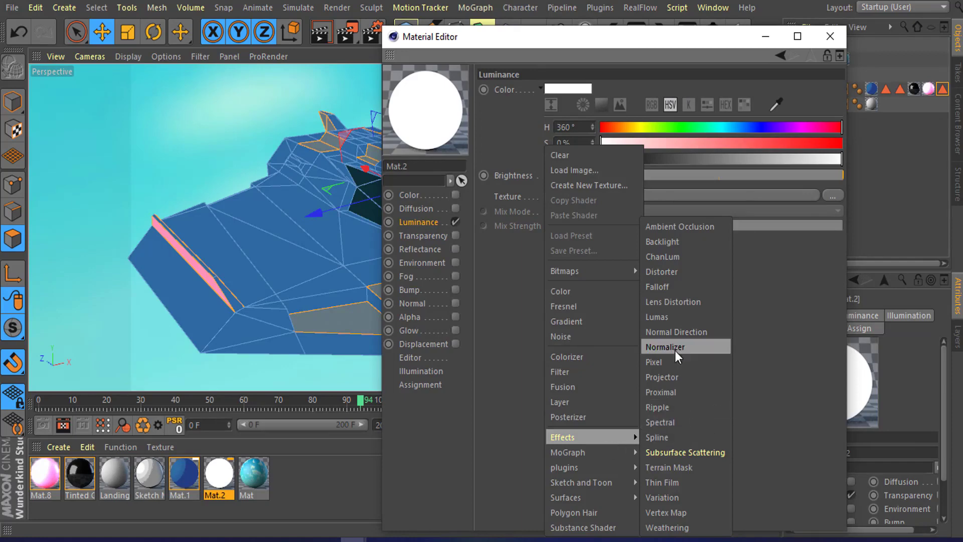
pyautogui.click(661, 317)
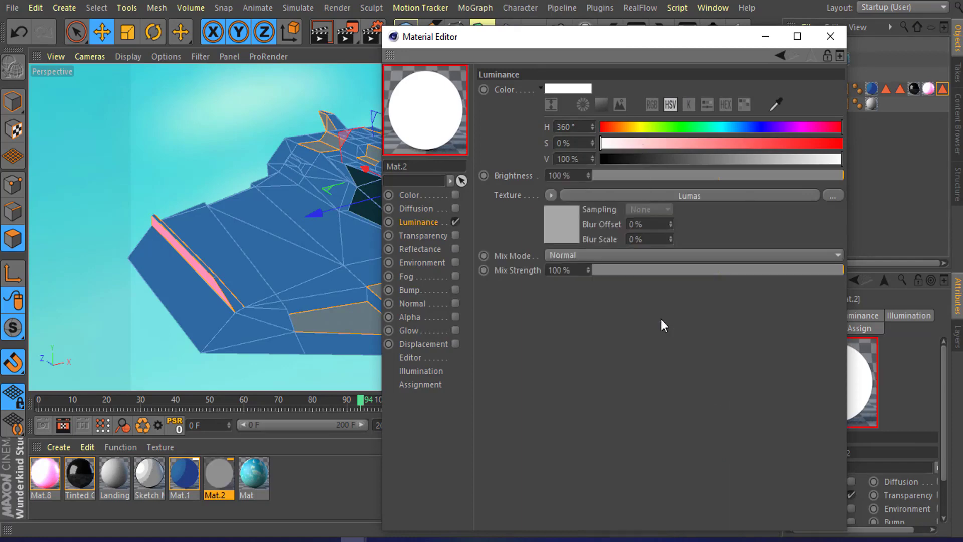
pyautogui.click(552, 195)
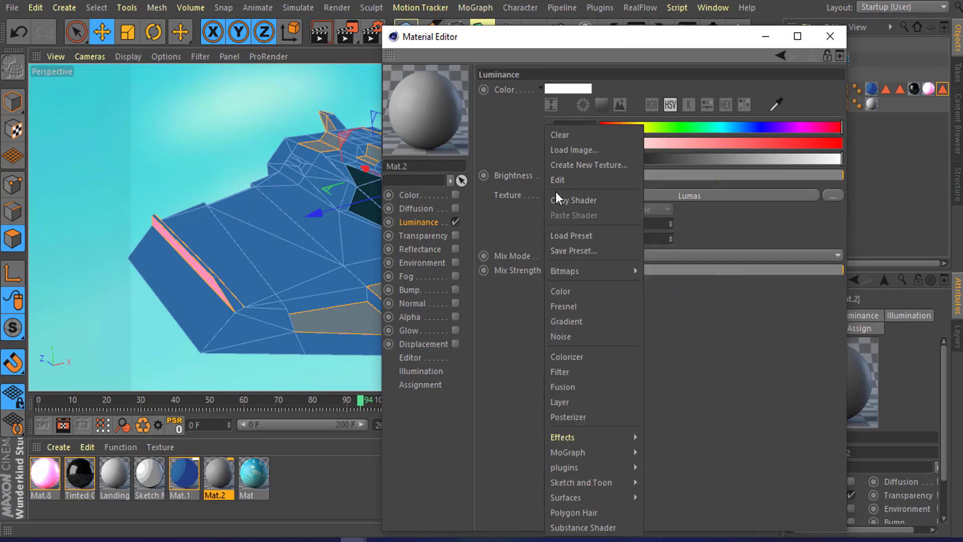
pyautogui.click(582, 360)
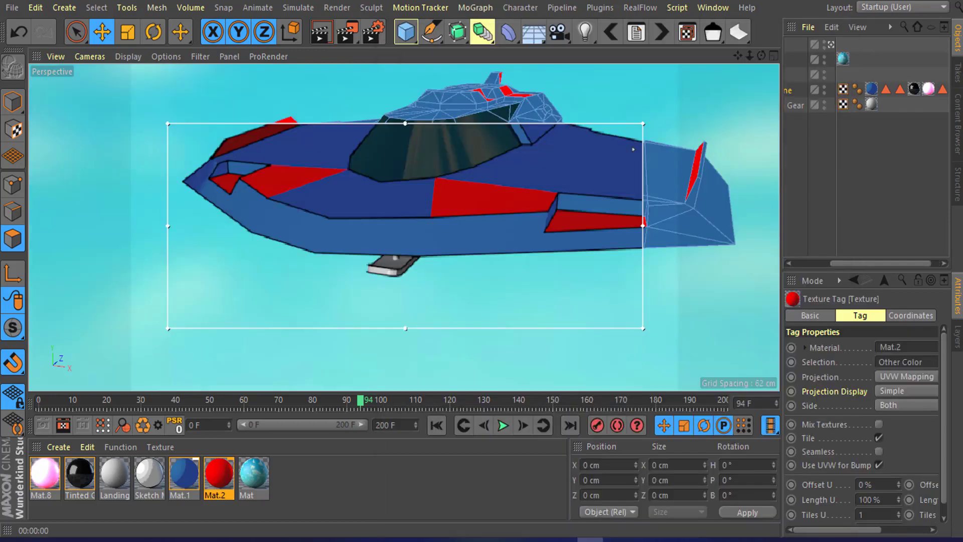
# Step: Orbit and zoom around the ship to inspect the red accent panels and engines
pyautogui.click(217, 476)
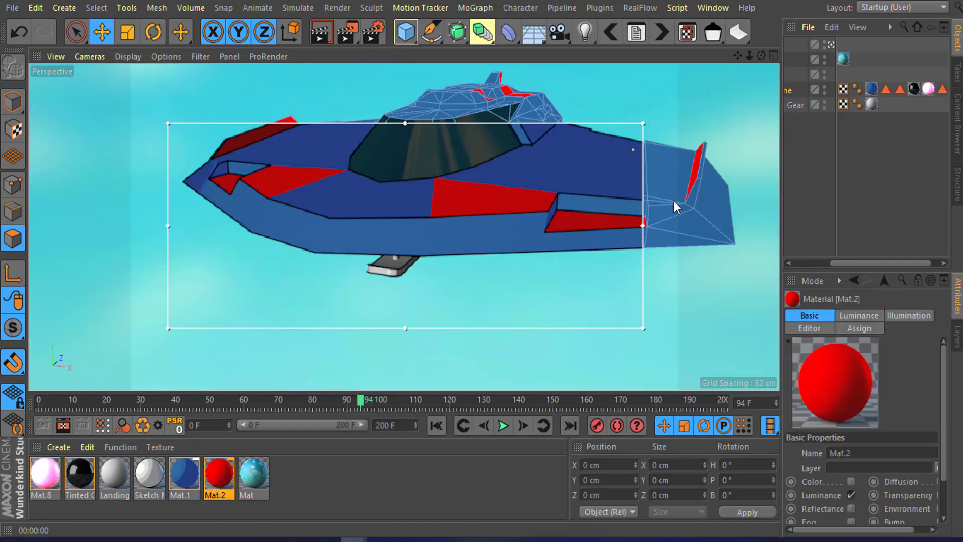
pyautogui.scroll(3, 507, 203)
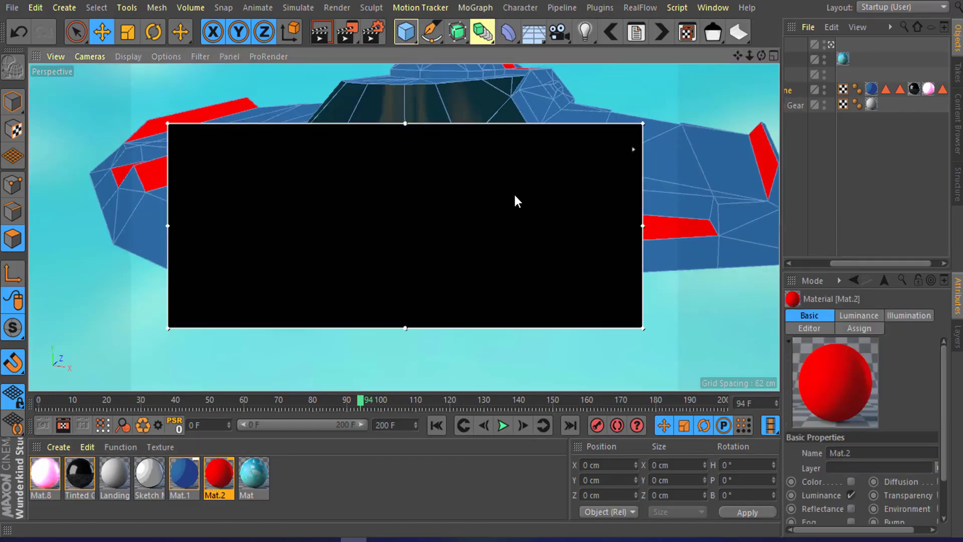
pyautogui.scroll(2, 513, 192)
pyautogui.scroll(-1, 513, 184)
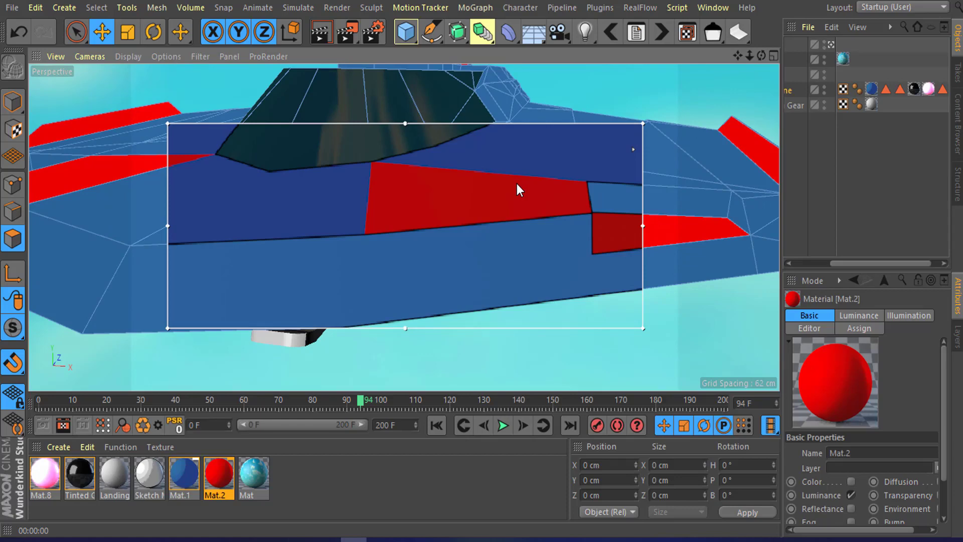
pyautogui.scroll(-5, 517, 184)
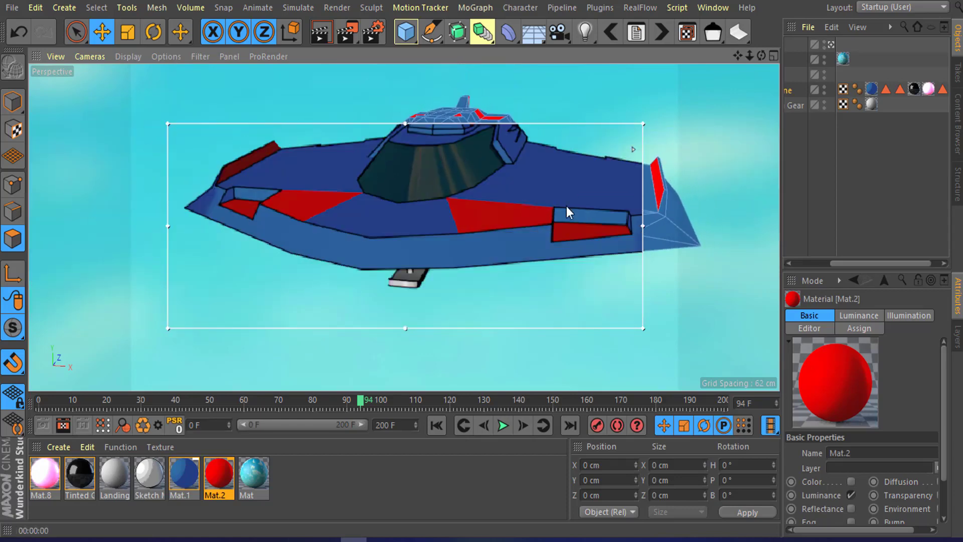
pyautogui.keyDown('alt'); pyautogui.moveTo(551, 174); pyautogui.dragTo(448, 224); pyautogui.keyUp('alt')
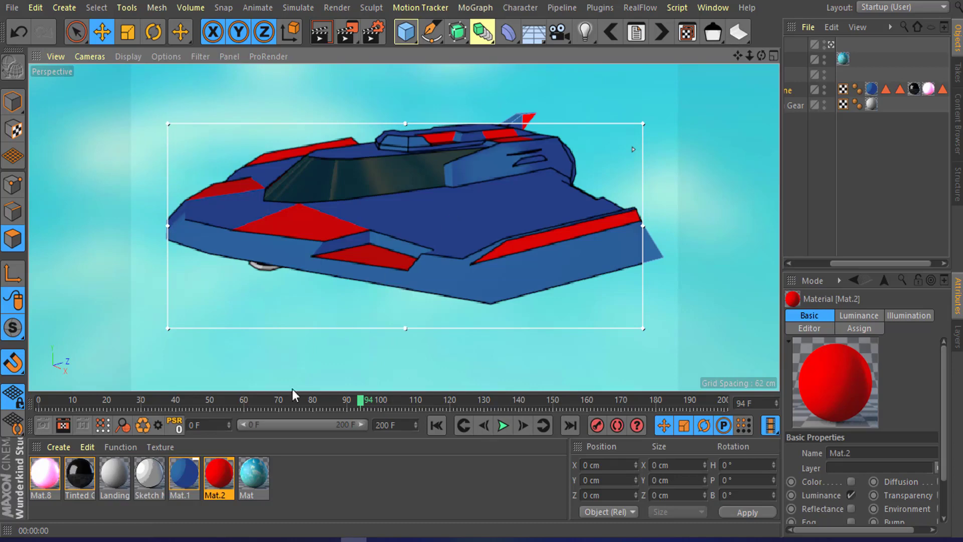
pyautogui.click(193, 471)
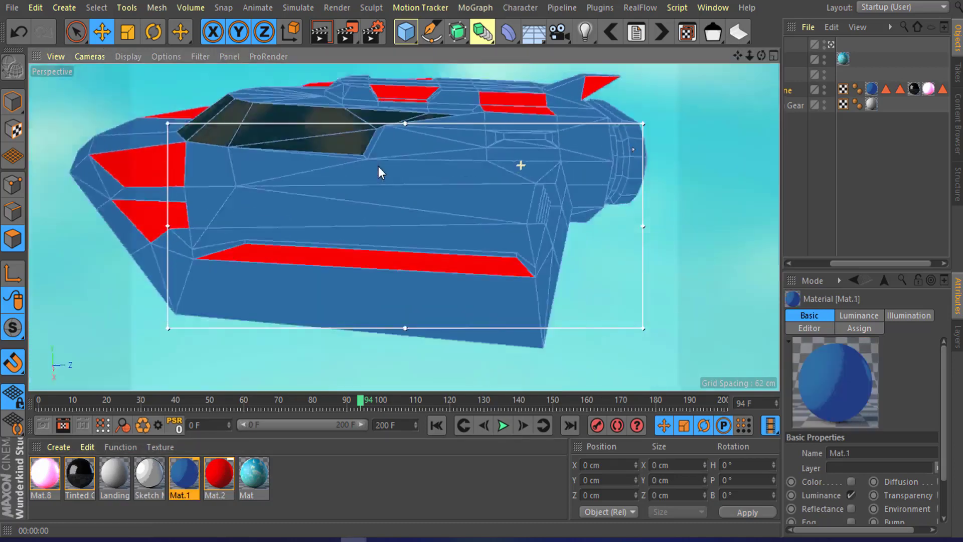
pyautogui.keyDown('alt'); pyautogui.moveTo(378, 166); pyautogui.dragTo(474, 164); pyautogui.keyUp('alt')
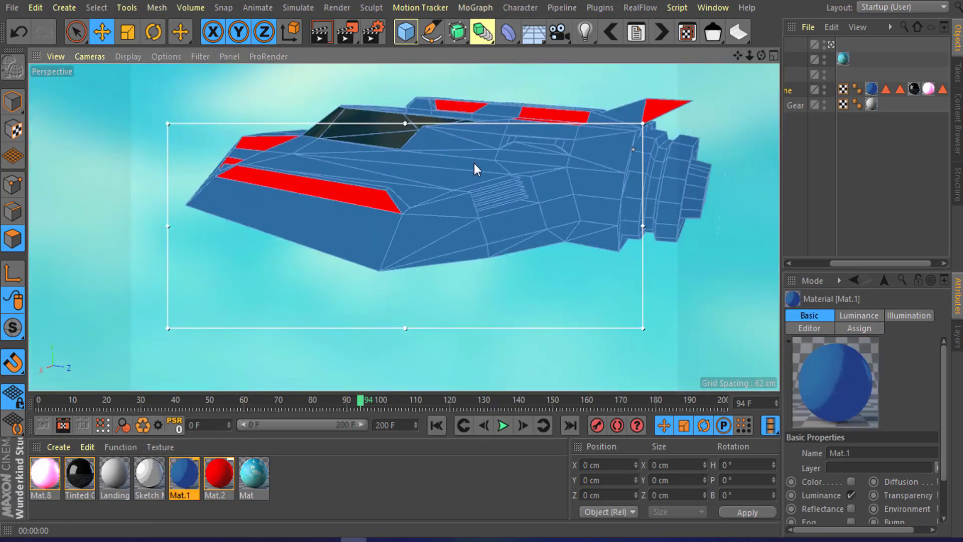
pyautogui.keyDown('alt'); pyautogui.moveTo(474, 164); pyautogui.dragTo(226, 186, button='middle'); pyautogui.keyUp('alt')
pyautogui.keyDown('alt'); pyautogui.moveTo(227, 185); pyautogui.dragTo(361, 213); pyautogui.keyUp('alt')
pyautogui.keyDown('alt'); pyautogui.moveTo(361, 213); pyautogui.dragTo(506, 230, button='right'); pyautogui.keyUp('alt')
pyautogui.keyDown('alt'); pyautogui.moveTo(508, 233); pyautogui.dragTo(429, 221); pyautogui.keyUp('alt')
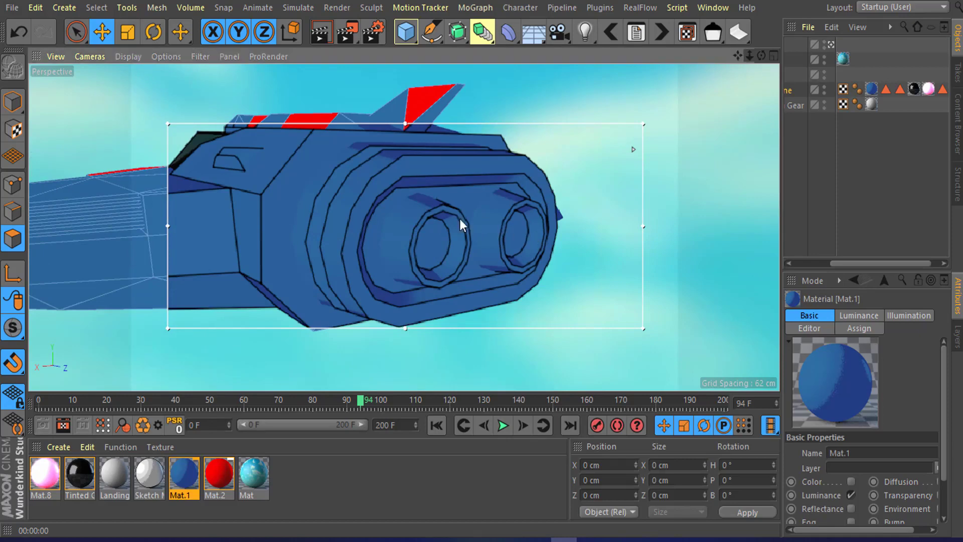
pyautogui.keyDown('alt'); pyautogui.moveTo(458, 219); pyautogui.dragTo(430, 221, button='middle'); pyautogui.keyUp('alt')
pyautogui.keyDown('alt'); pyautogui.moveTo(427, 224); pyautogui.dragTo(468, 268); pyautogui.keyUp('alt')
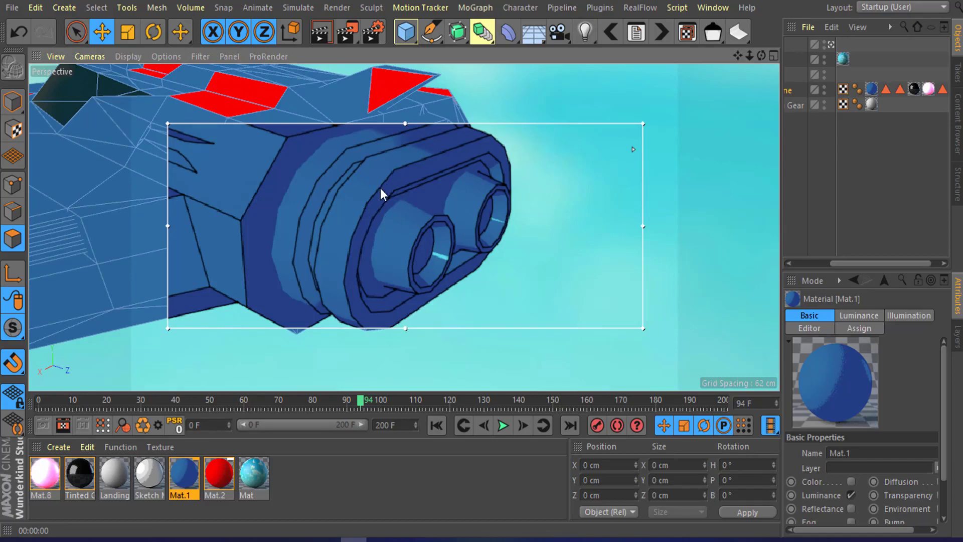
# Step: Turn off the interactive render region and loop-select all polygons of the rear engine housing
pyautogui.click(354, 38)
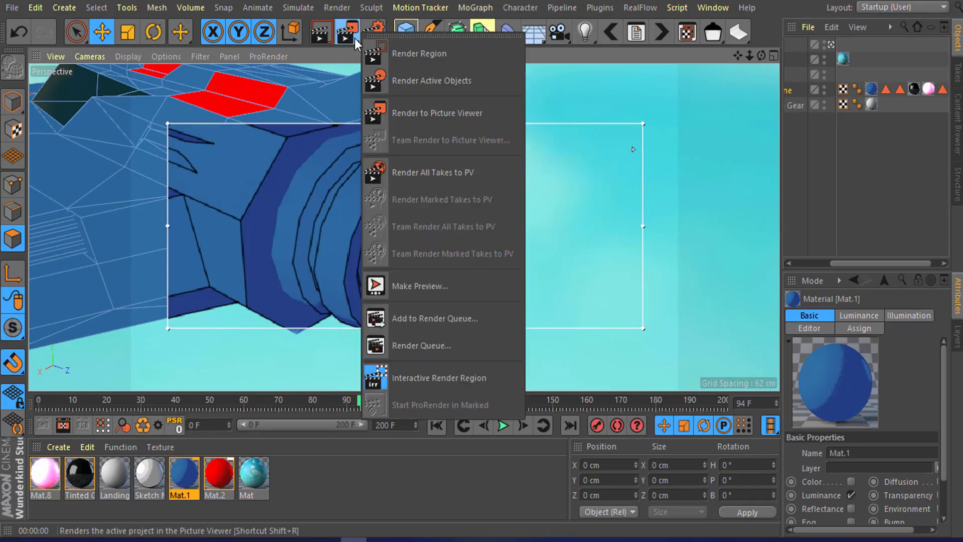
pyautogui.click(431, 383)
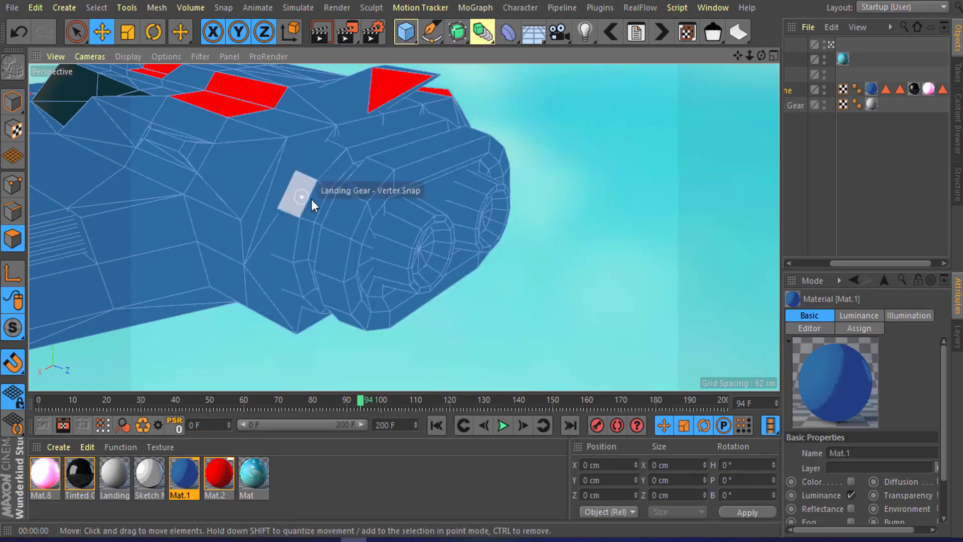
pyautogui.click(353, 218)
pyautogui.click(103, 8)
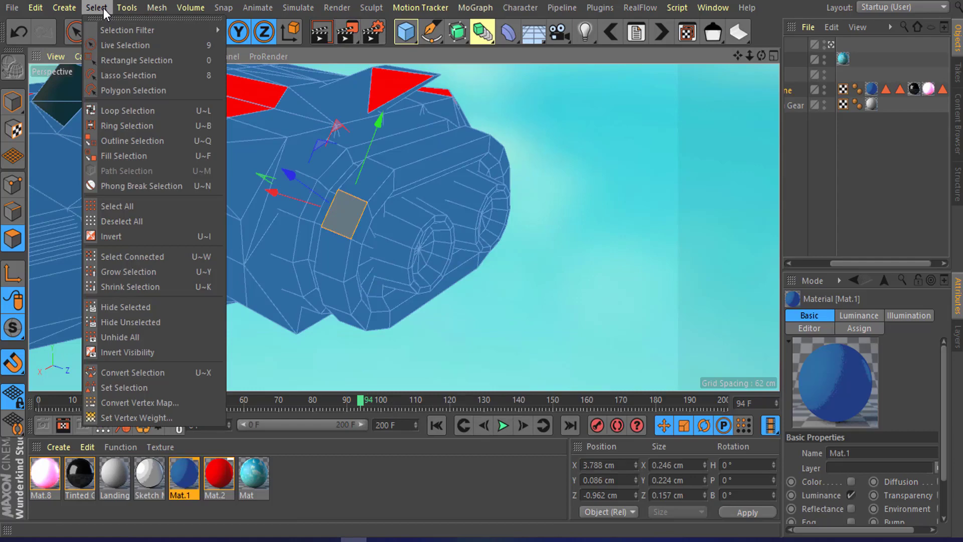
pyautogui.click(129, 111)
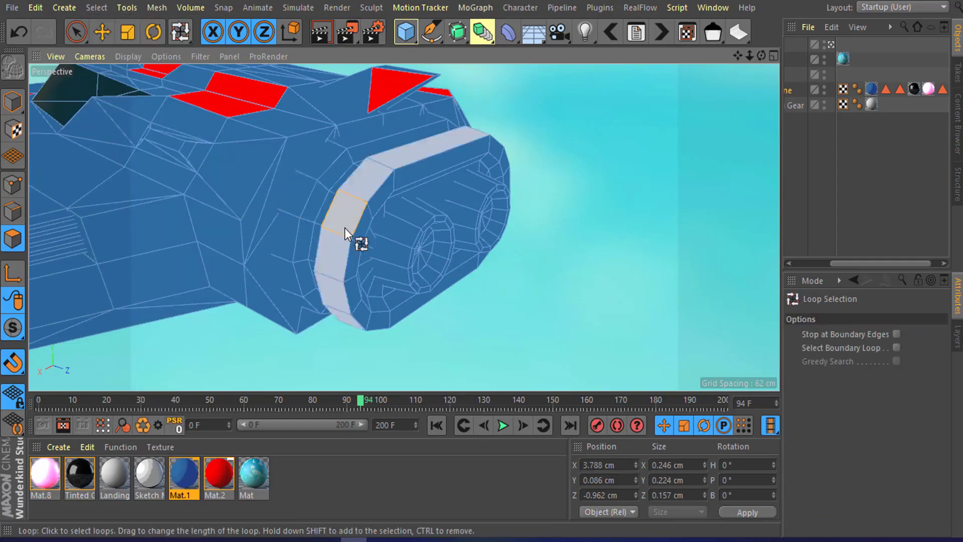
pyautogui.click(356, 197)
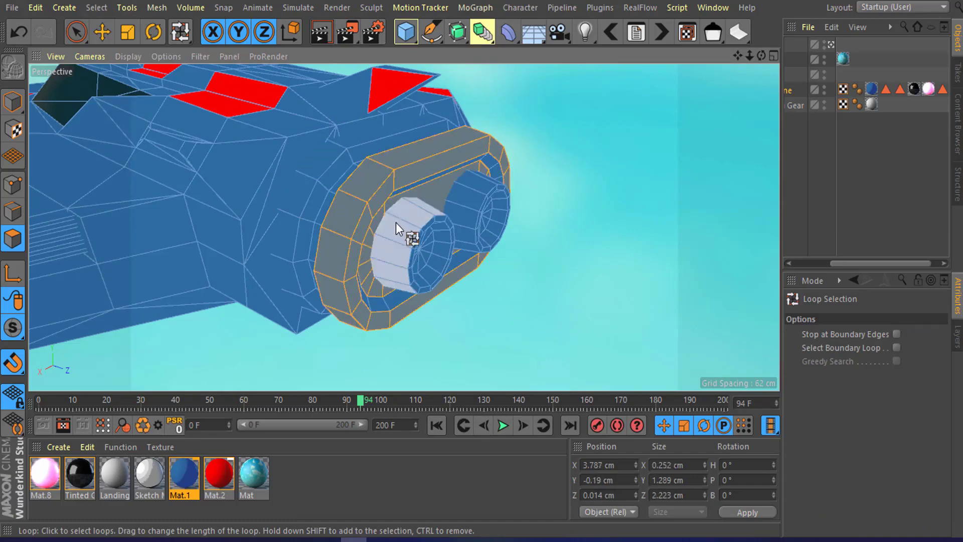
pyautogui.keyDown('shift'); pyautogui.click(395, 222); pyautogui.keyUp('shift')
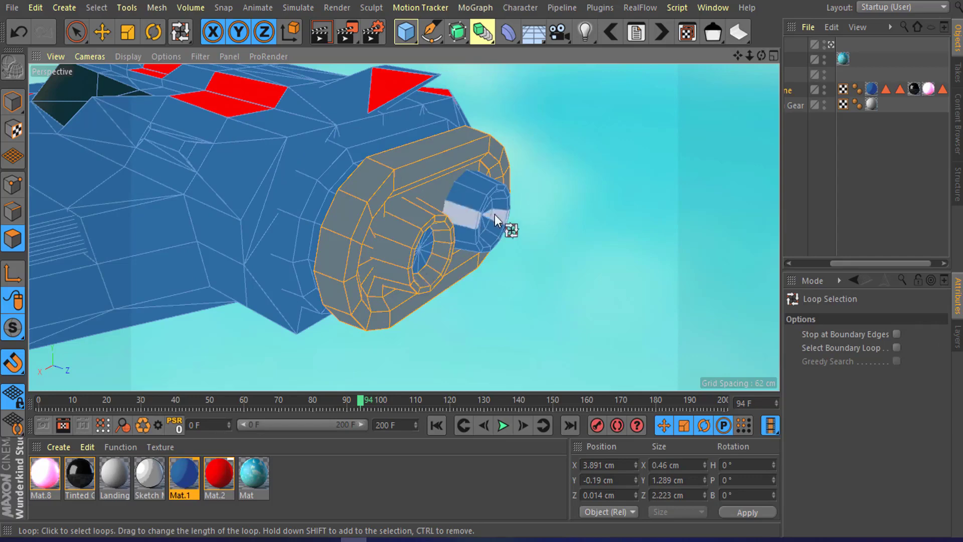
pyautogui.keyDown('shift'); pyautogui.click(479, 212); pyautogui.keyUp('shift')
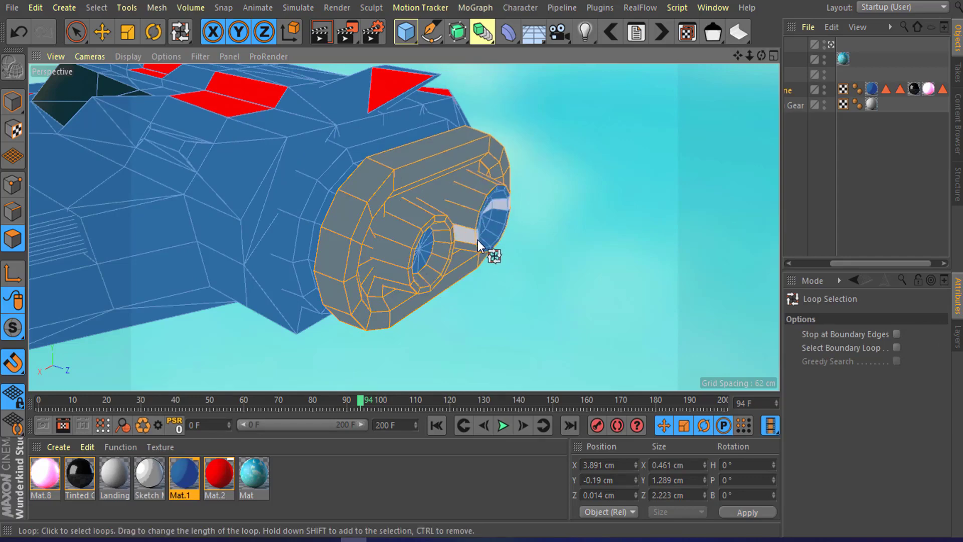
pyautogui.keyDown('alt'); pyautogui.moveTo(489, 211); pyautogui.dragTo(398, 169); pyautogui.keyUp('alt')
pyautogui.keyDown('alt'); pyautogui.moveTo(509, 194); pyautogui.dragTo(466, 202, button='right'); pyautogui.keyUp('alt')
pyautogui.keyDown('alt'); pyautogui.moveTo(465, 202); pyautogui.dragTo(501, 271); pyautogui.keyUp('alt')
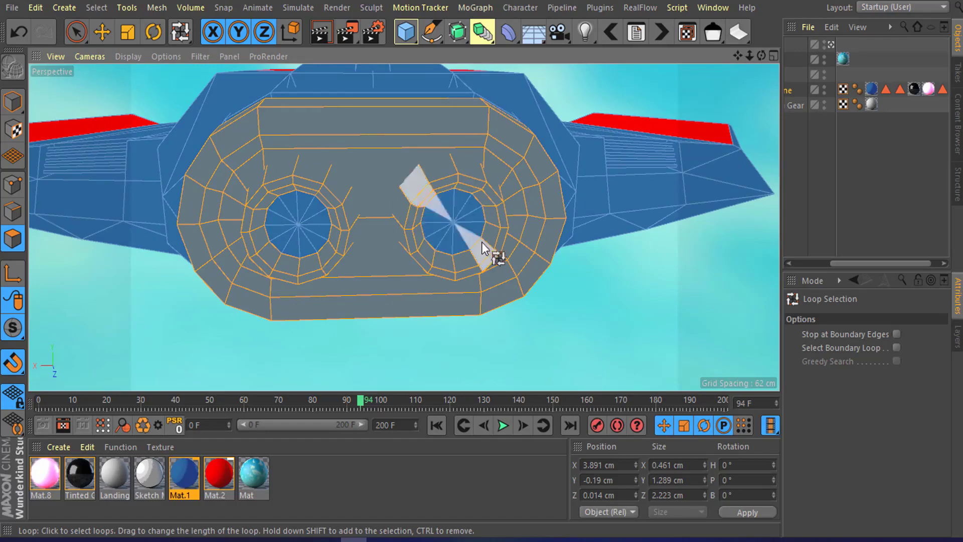
pyautogui.keyDown('alt'); pyautogui.moveTo(448, 213); pyautogui.dragTo(471, 168); pyautogui.keyUp('alt')
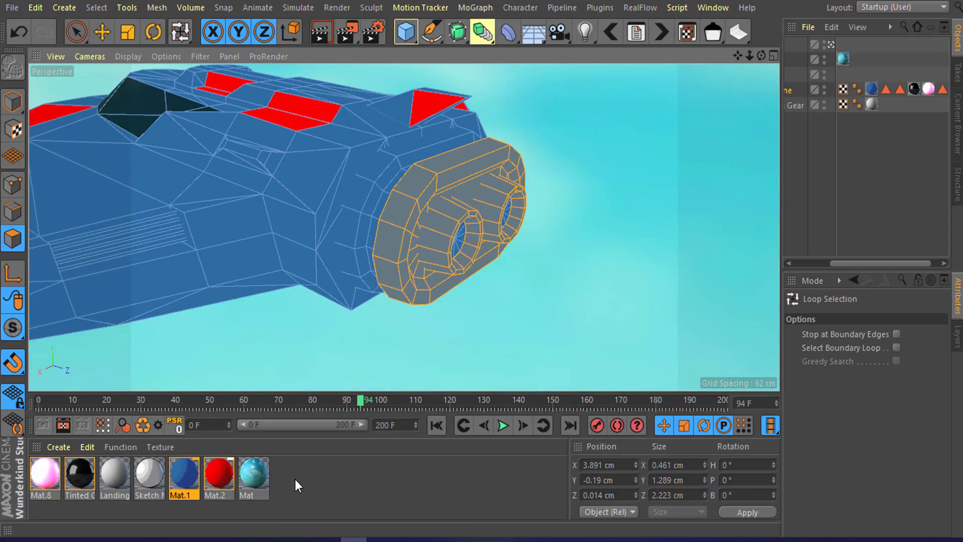
# Step: Apply the Landing gear material to the selected engine housing polygons
pyautogui.doubleClick(295, 478)
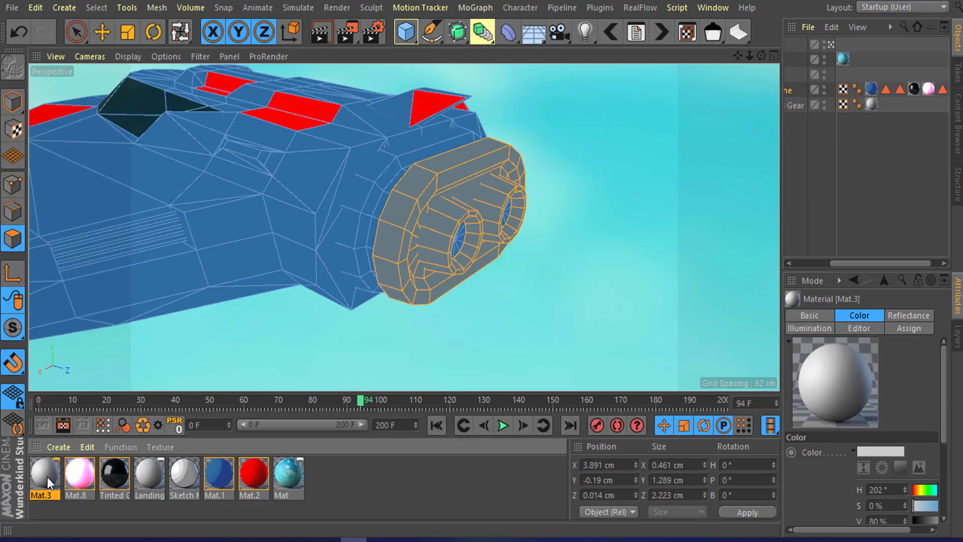
pyautogui.press('Delete')
pyautogui.click(115, 482)
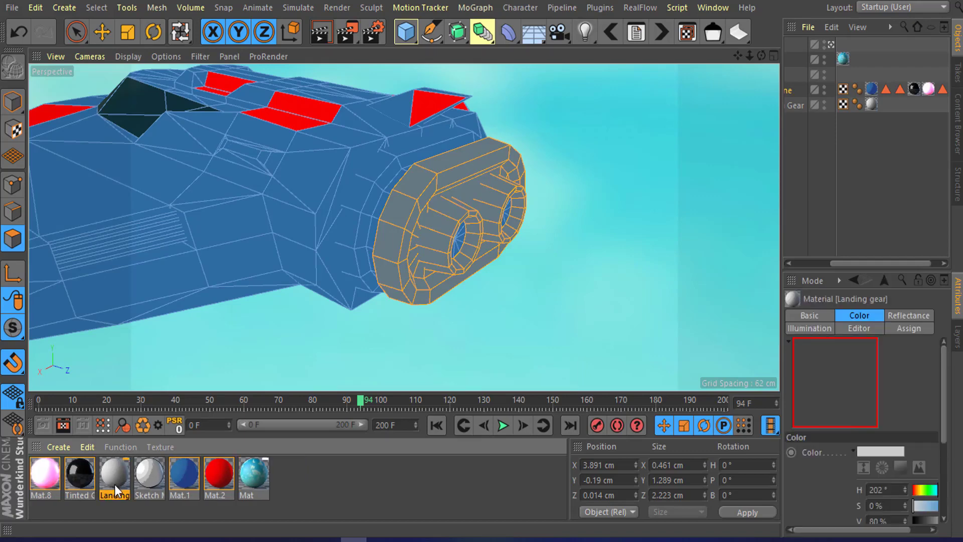
pyautogui.moveTo(110, 474)
pyautogui.mouseDown()
pyautogui.moveTo(441, 265)
pyautogui.moveTo(438, 243)
pyautogui.mouseUp()
# Step: Inspect the ship's new texture and polygon selection tags, then deselect the polygons
pyautogui.moveTo(916, 261); pyautogui.dragTo(938, 262)
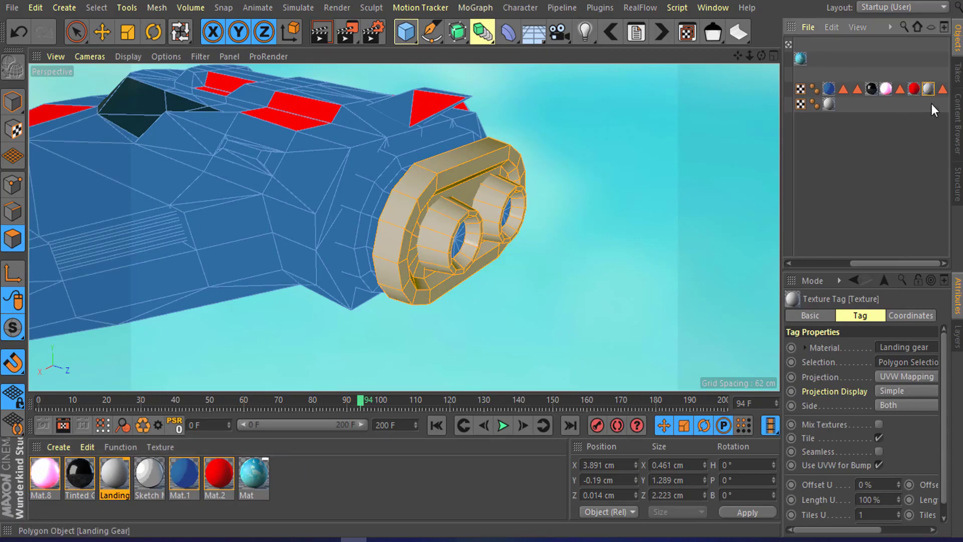
pyautogui.click(942, 90)
pyautogui.click(884, 159)
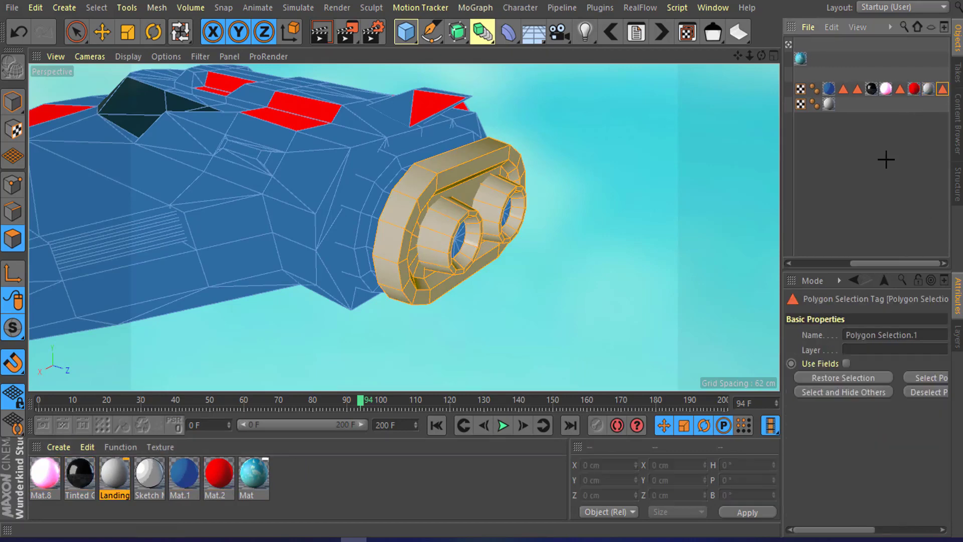
pyautogui.click(942, 89)
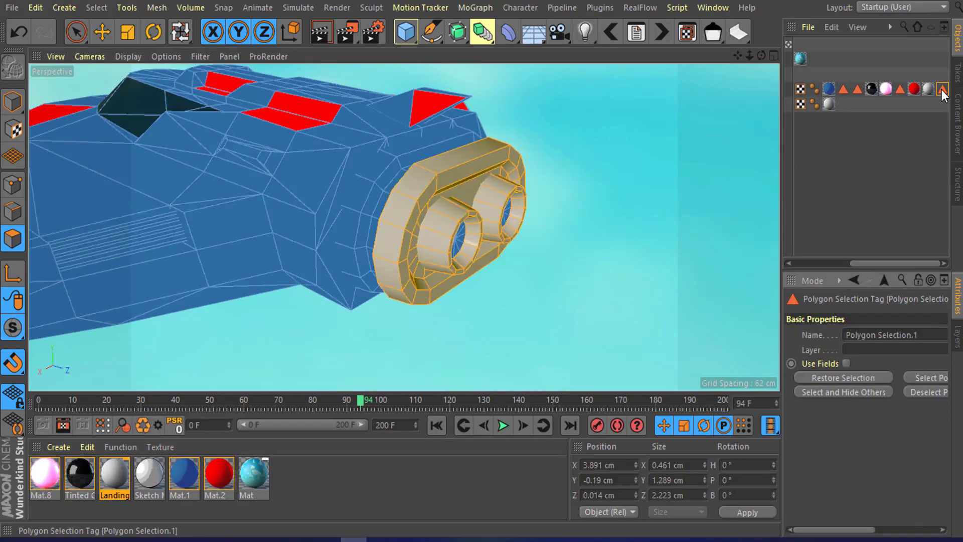
pyautogui.scroll(2, 505, 235)
pyautogui.scroll(-1, 487, 199)
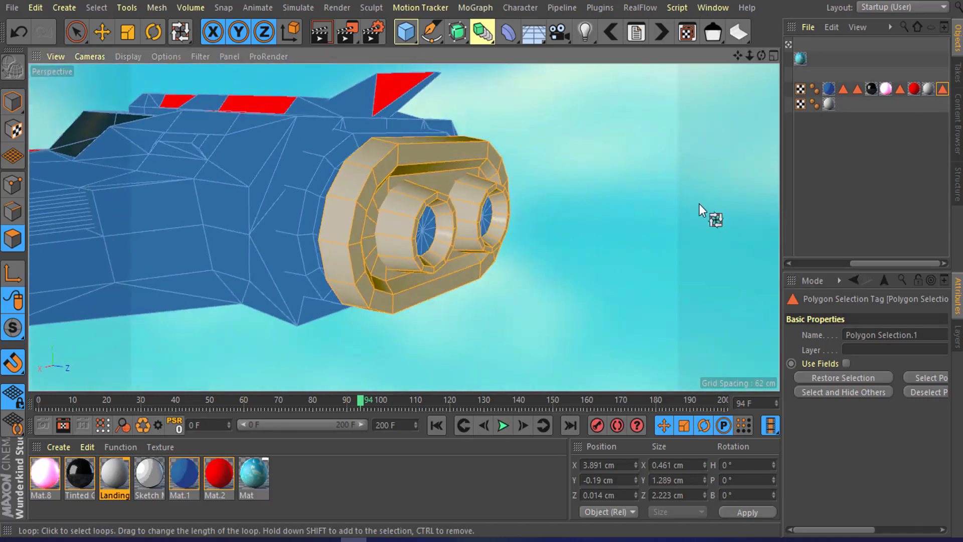
pyautogui.click(814, 179)
# Step: Turn the interactive render region back on and orbit around the rendered engine housing
pyautogui.click(346, 33)
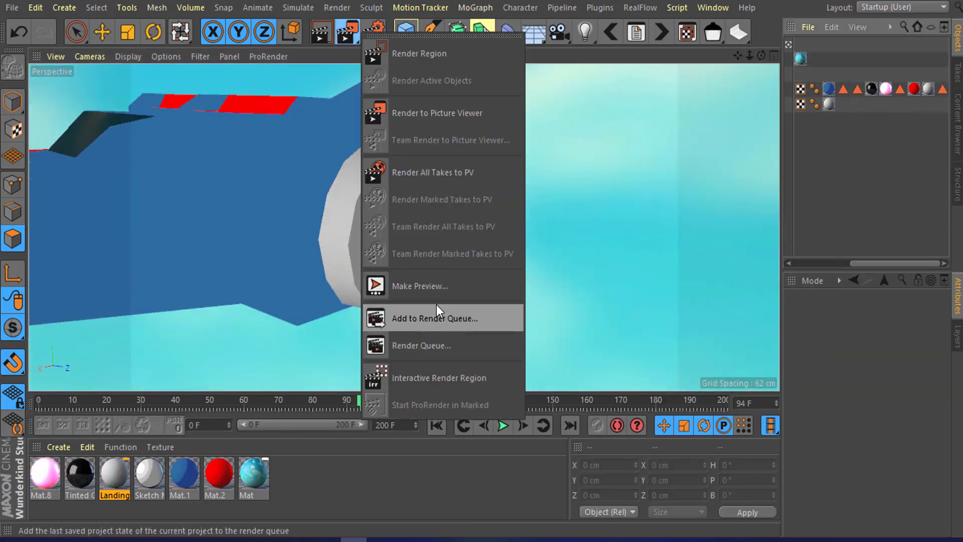
pyautogui.click(447, 371)
pyautogui.scroll(2, 423, 246)
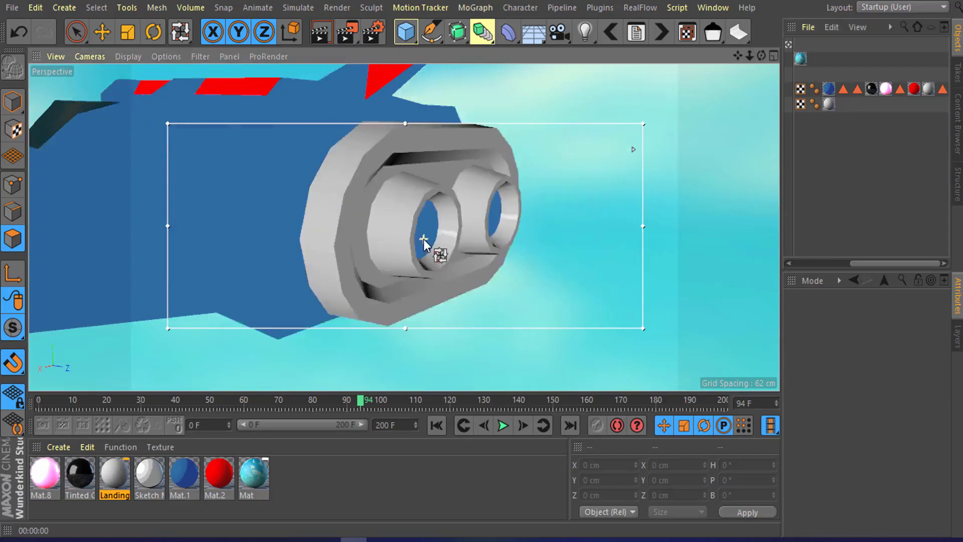
pyautogui.keyDown('alt'); pyautogui.moveTo(409, 239); pyautogui.dragTo(425, 250); pyautogui.keyUp('alt')
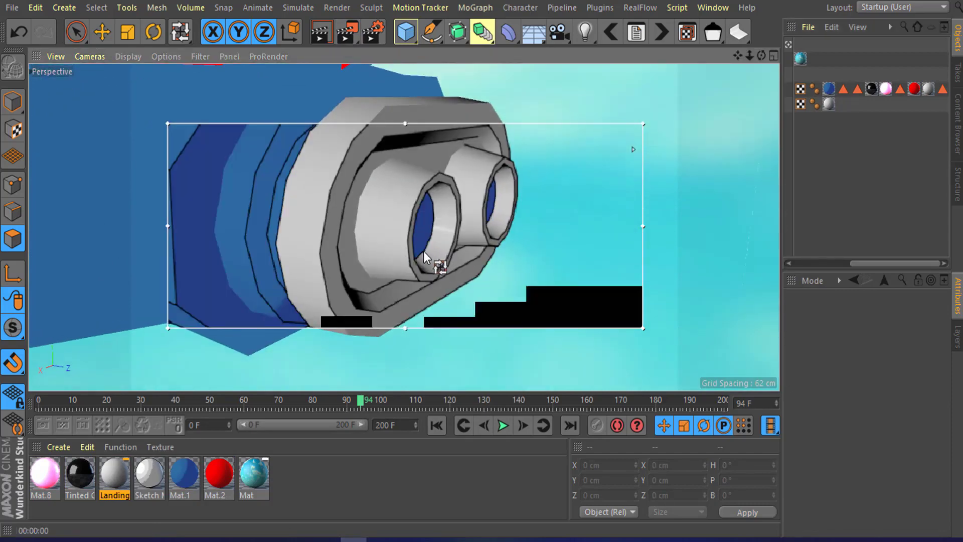
pyautogui.keyDown('alt'); pyautogui.moveTo(448, 287); pyautogui.dragTo(443, 378); pyautogui.keyUp('alt')
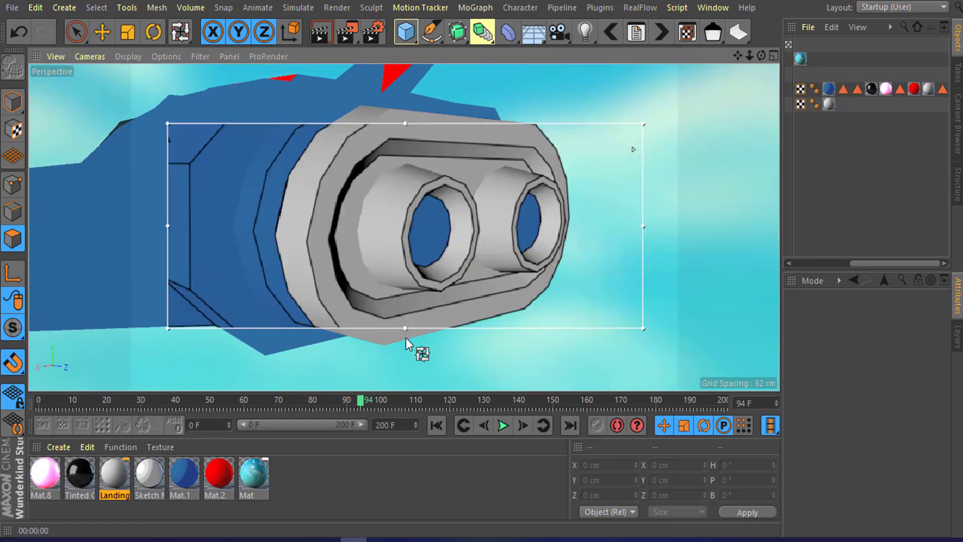
pyautogui.keyDown('alt'); pyautogui.moveTo(354, 272); pyautogui.dragTo(255, 224); pyautogui.keyUp('alt')
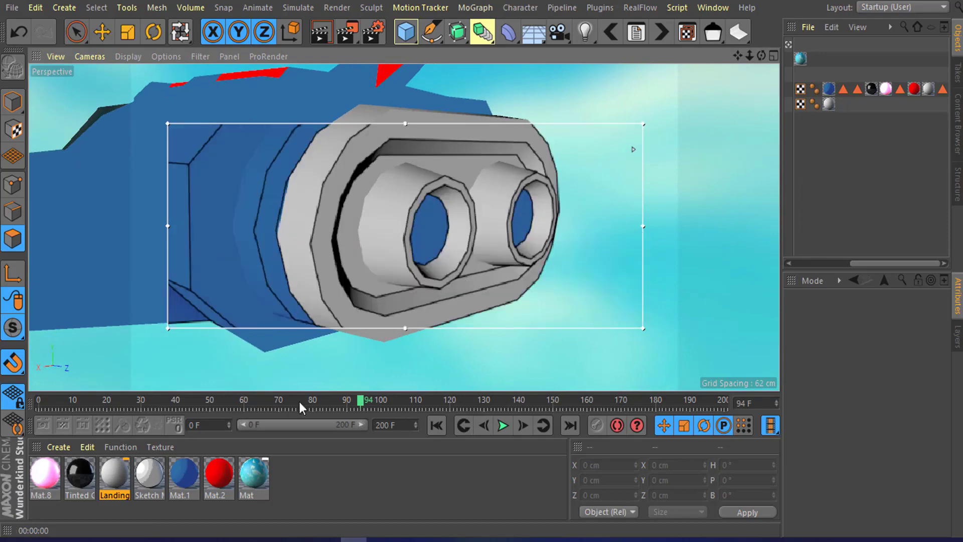
# Step: Set the Landing gear specular to Width 18%, Falloff 70%, Inner Width 17% and Specular Strength 24%
pyautogui.click(113, 472)
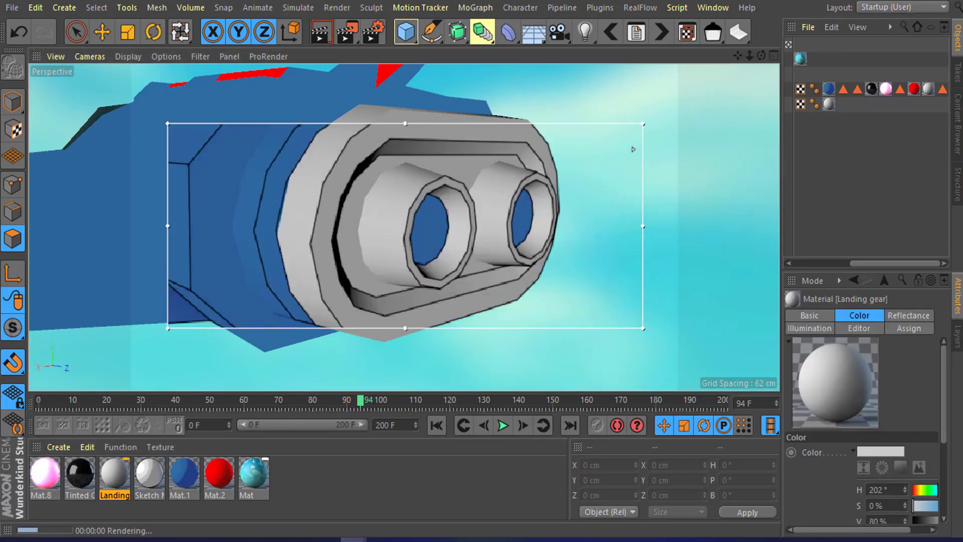
pyautogui.moveTo(962, 120); pyautogui.dragTo(619, 32)
pyautogui.click(545, 237)
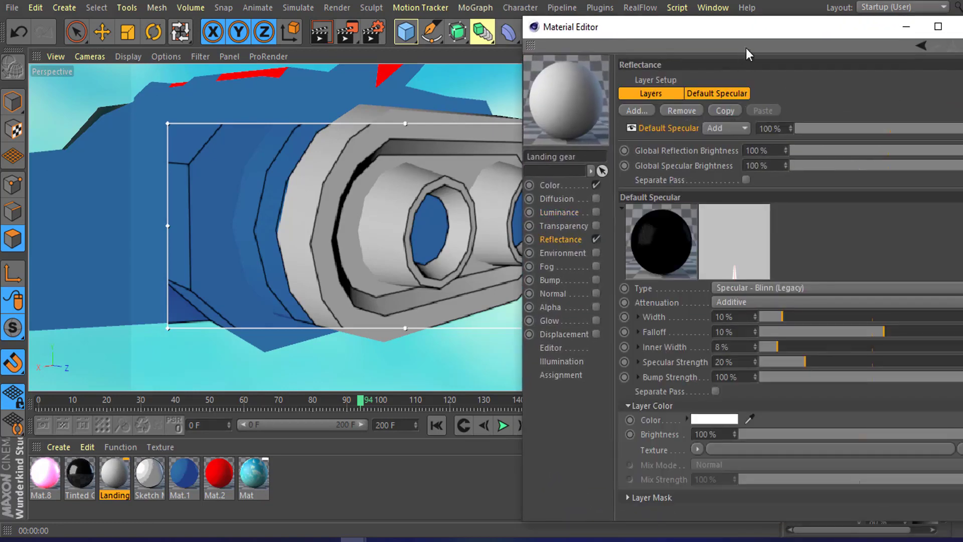
pyautogui.moveTo(747, 33); pyautogui.dragTo(706, 25)
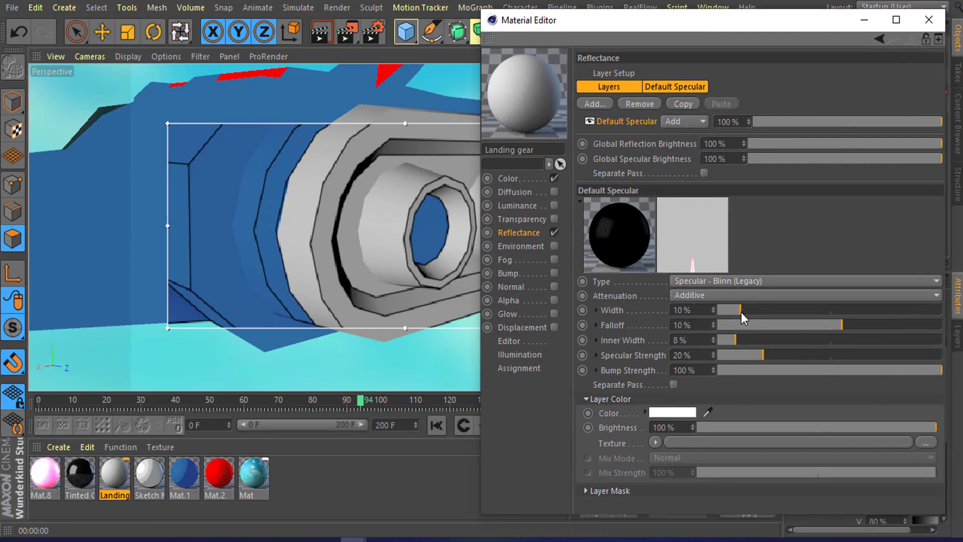
pyautogui.moveTo(741, 312); pyautogui.dragTo(893, 324)
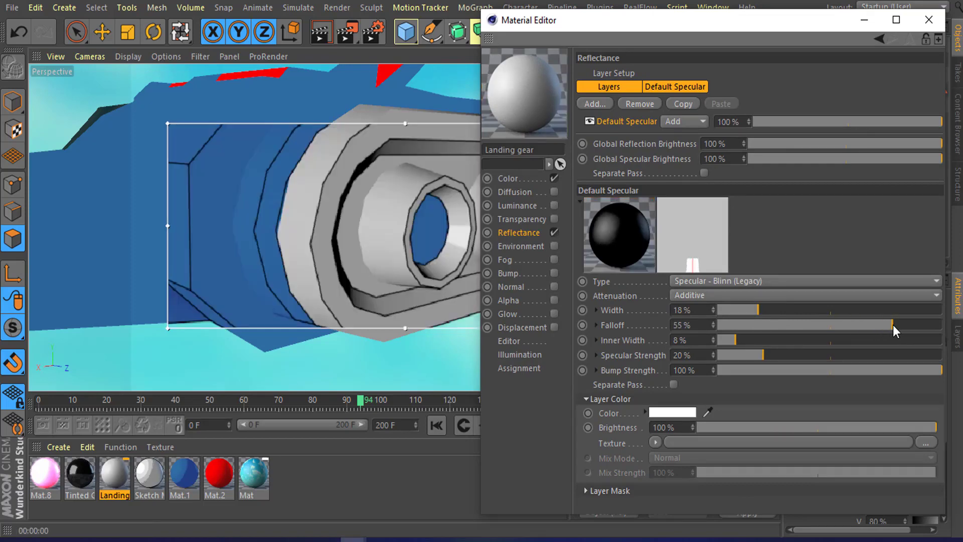
pyautogui.moveTo(893, 324); pyautogui.dragTo(907, 327)
pyautogui.moveTo(739, 338); pyautogui.dragTo(772, 341)
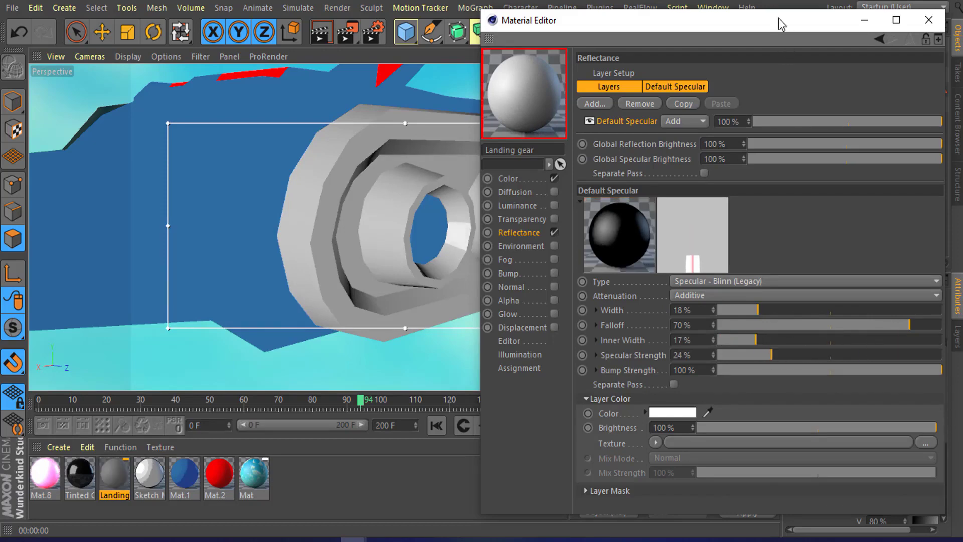
pyautogui.moveTo(778, 17); pyautogui.dragTo(701, 45)
pyautogui.click(849, 49)
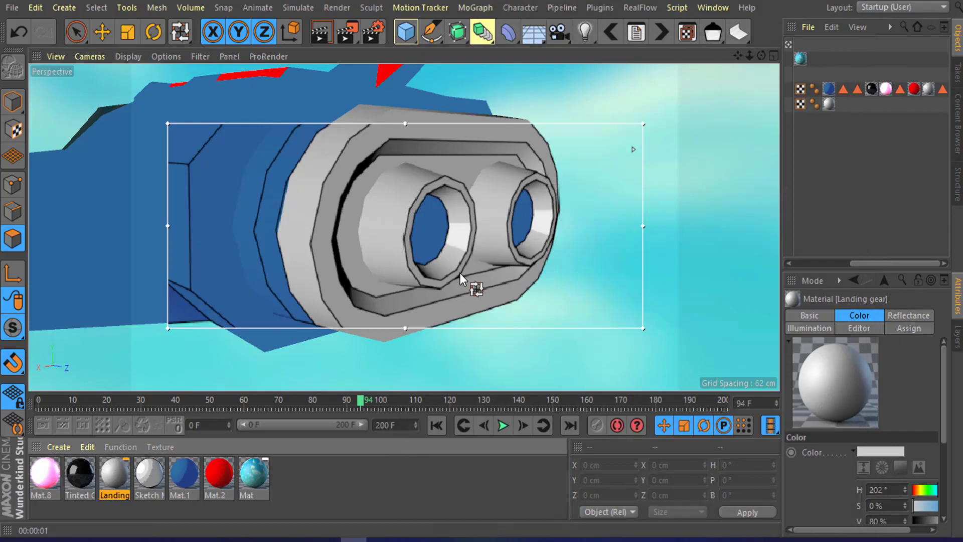
# Step: Duplicate the glowing Mat.8 material
pyautogui.click(51, 487)
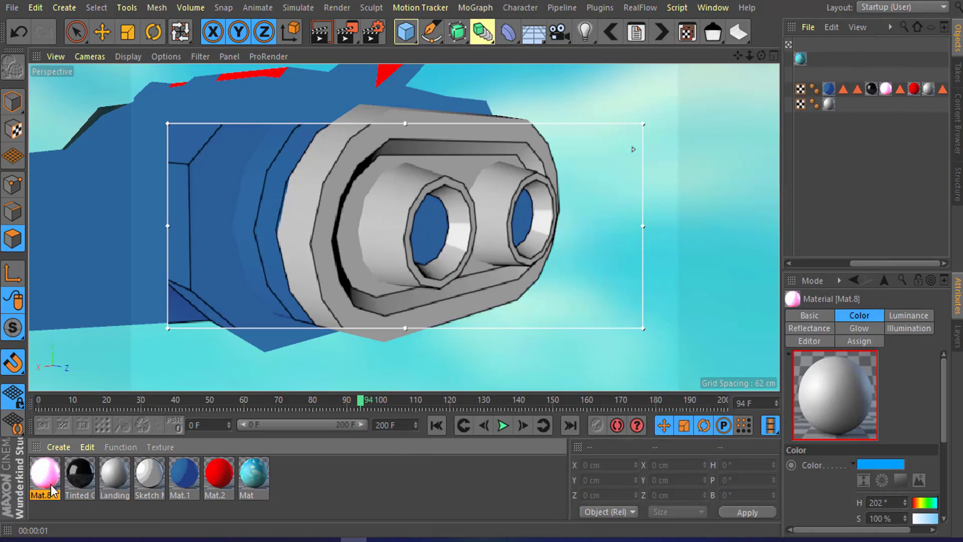
pyautogui.hotkey('ctrl', 'c')
pyautogui.hotkey('ctrl', 'v')
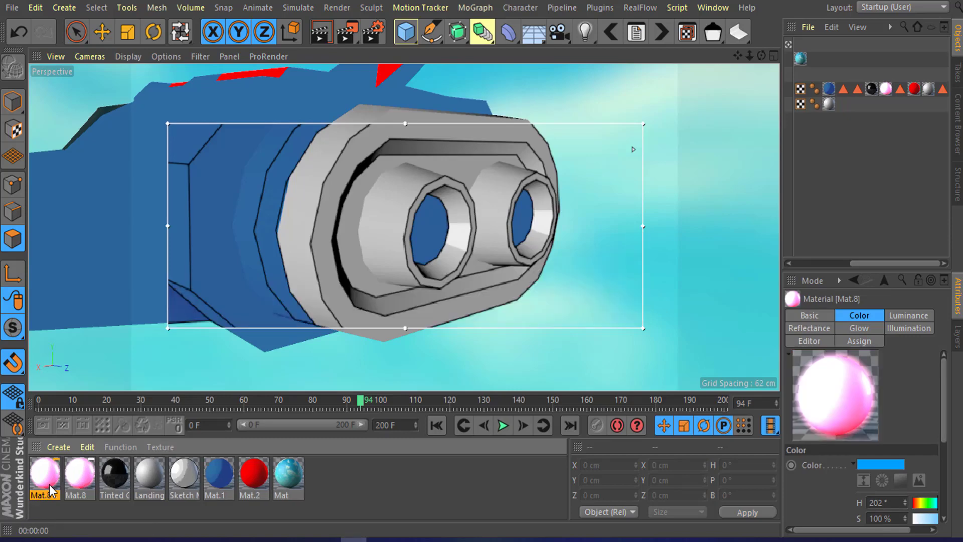
# Step: Set the duplicated material's color to hue 40°, saturation 86%, value 100%
pyautogui.doubleClick(49, 484)
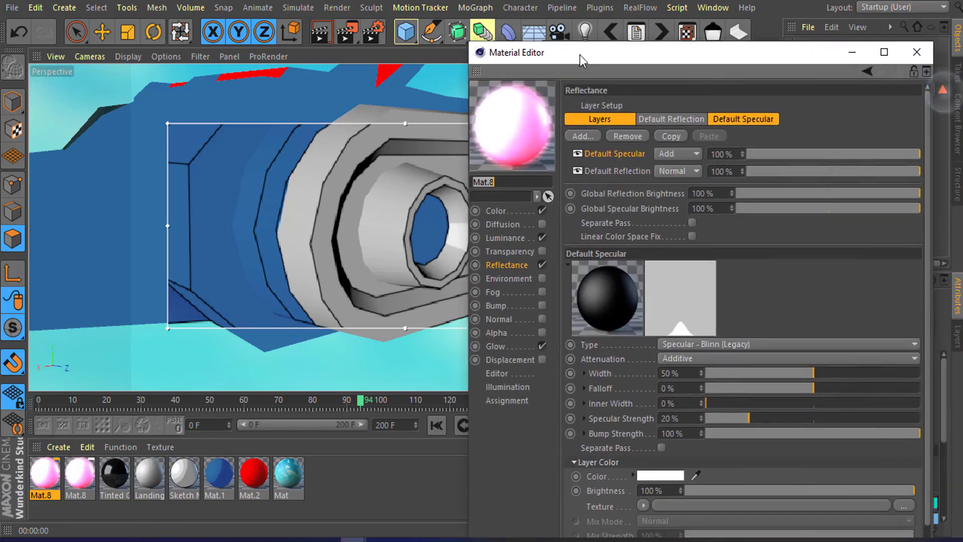
pyautogui.moveTo(581, 59); pyautogui.dragTo(594, 48)
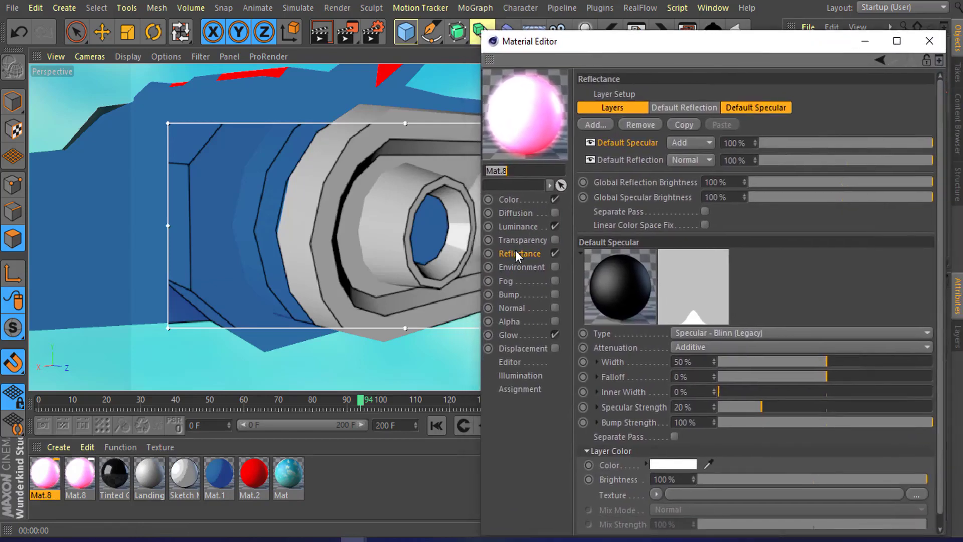
pyautogui.click(508, 200)
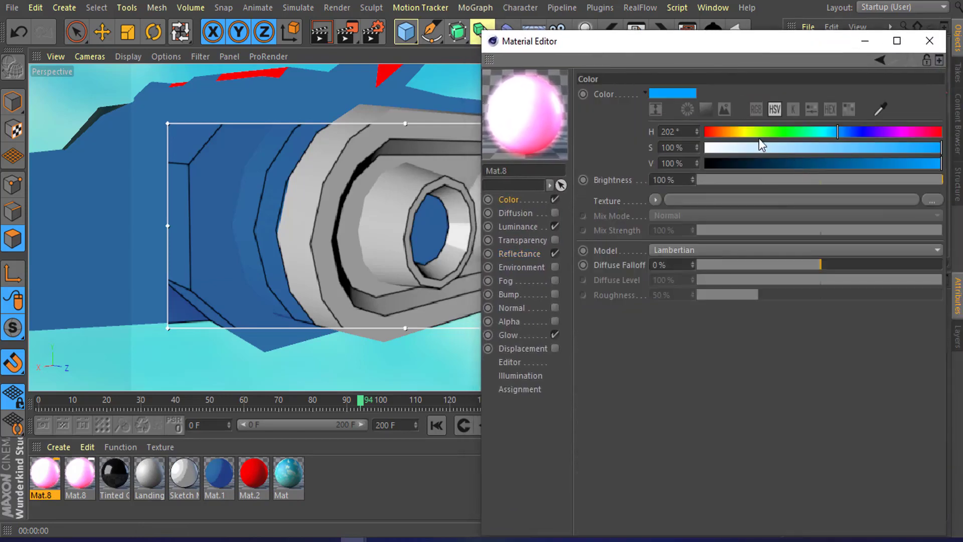
pyautogui.click(747, 131)
pyautogui.moveTo(747, 133); pyautogui.dragTo(742, 131)
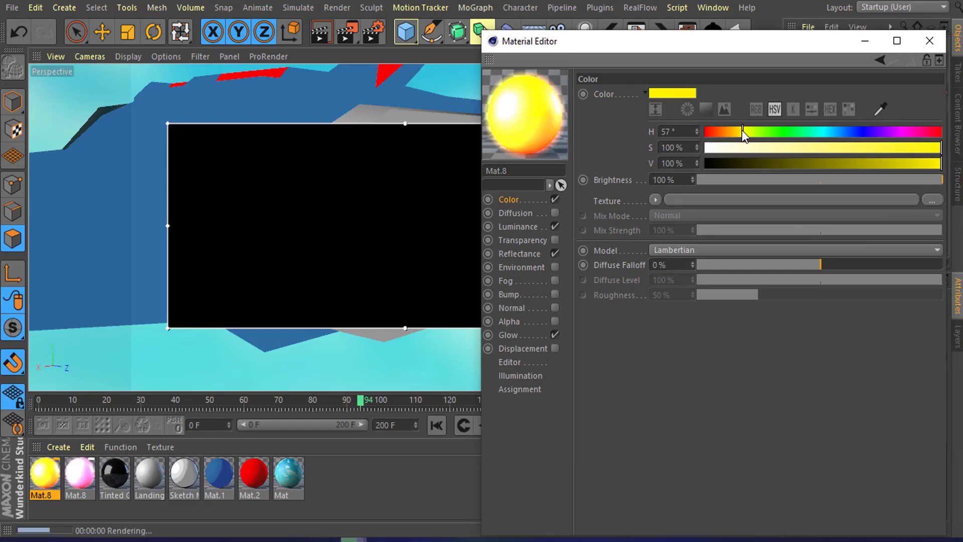
pyautogui.click(805, 149)
pyautogui.moveTo(740, 131); pyautogui.dragTo(727, 132)
pyautogui.moveTo(829, 151); pyautogui.dragTo(906, 147)
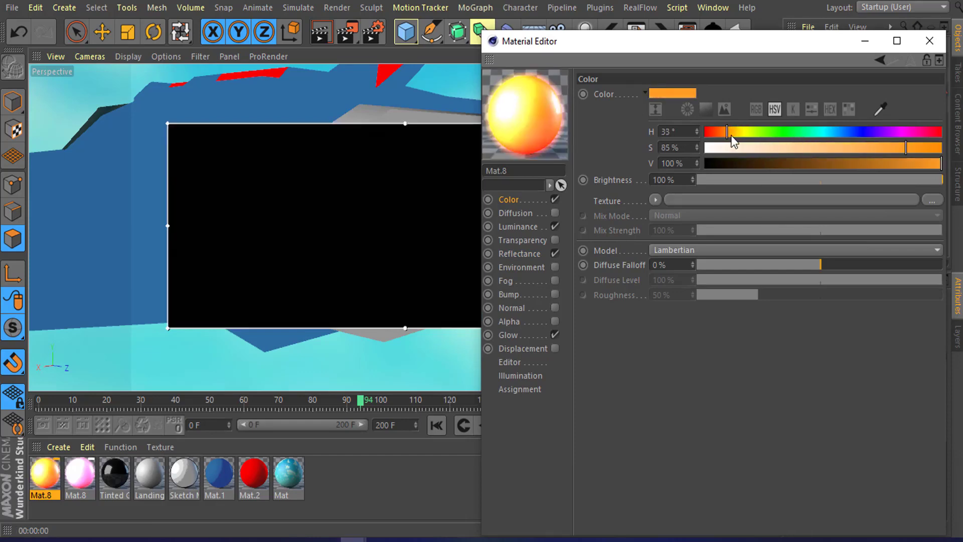
pyautogui.click(731, 133)
pyautogui.click(908, 147)
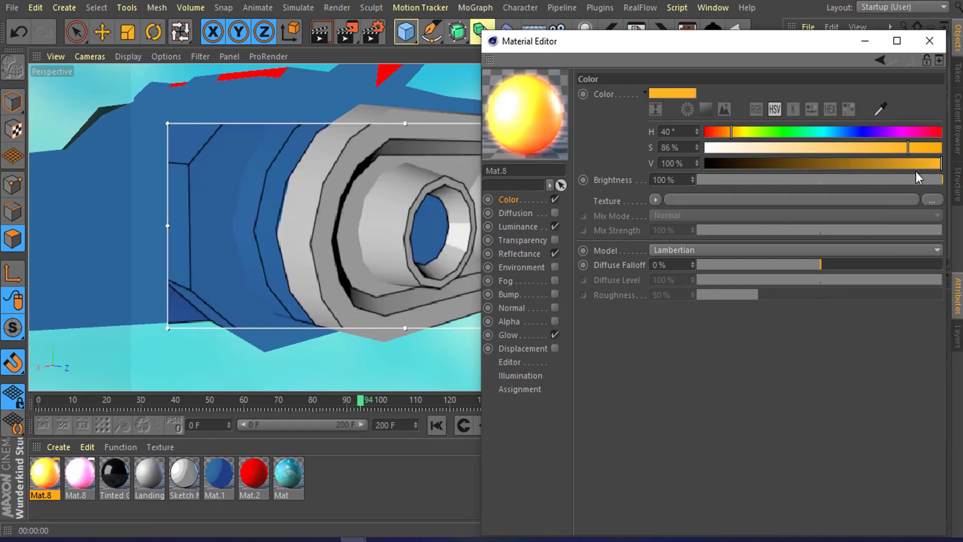
pyautogui.click(929, 41)
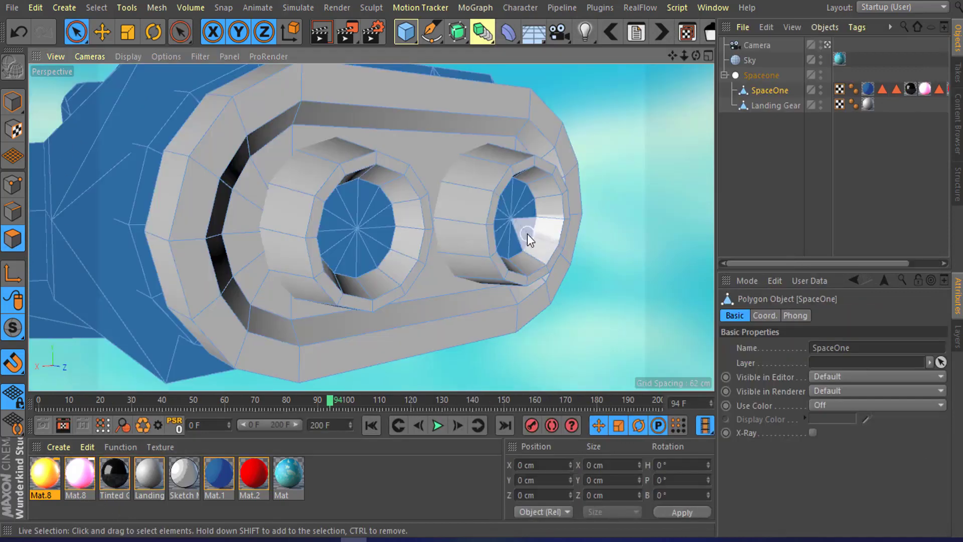
# Step: Select the inner faces of both engine nozzles and apply the new yellow glowing material to them
pyautogui.click(514, 217)
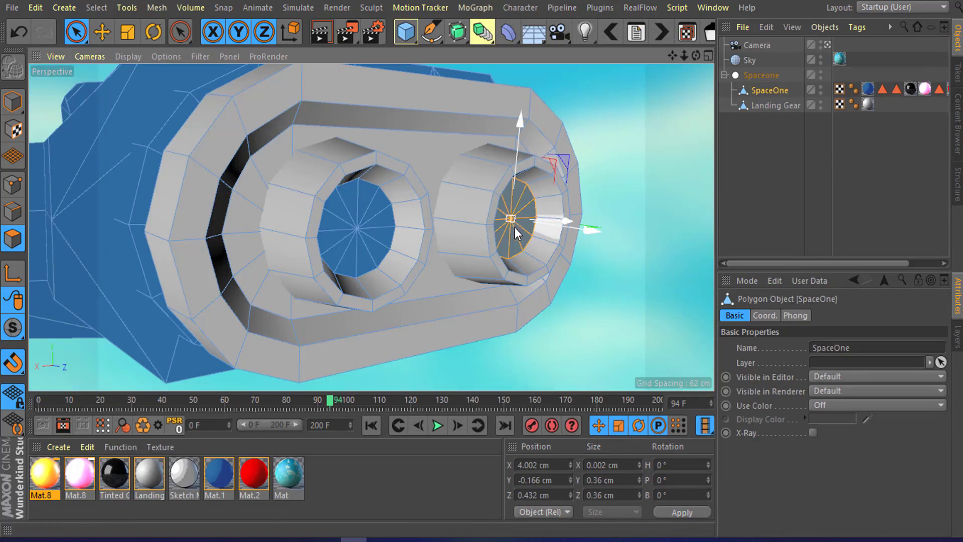
pyautogui.keyDown('shift'); pyautogui.click(354, 232); pyautogui.keyUp('shift')
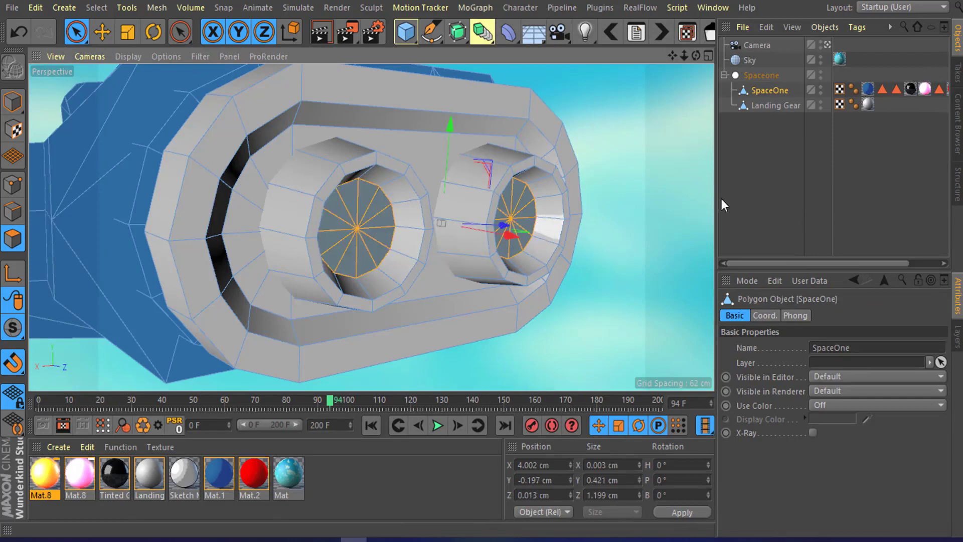
pyautogui.keyDown('alt'); pyautogui.moveTo(702, 200); pyautogui.dragTo(318, 221); pyautogui.keyUp('alt')
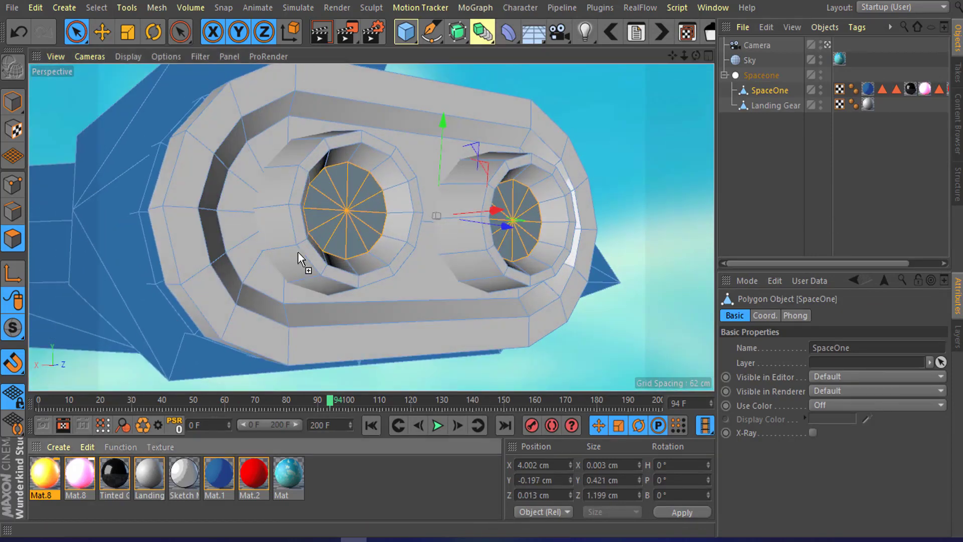
pyautogui.moveTo(298, 251); pyautogui.dragTo(621, 213)
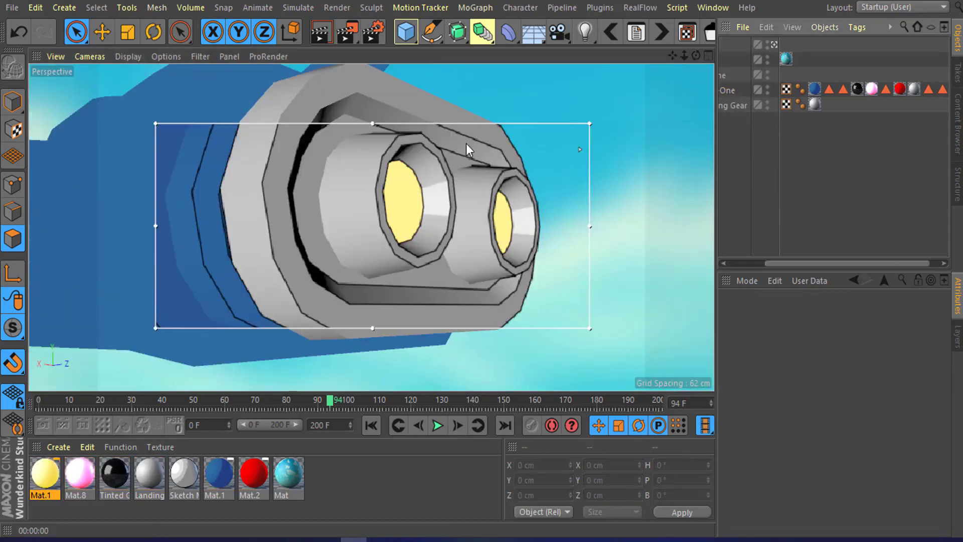
# Step: Orbit and zoom around the engine housing in the render region, then render the viewport to inspect the glowing nozzles
pyautogui.keyDown('alt'); pyautogui.moveTo(441, 120); pyautogui.dragTo(454, 166); pyautogui.keyUp('alt')
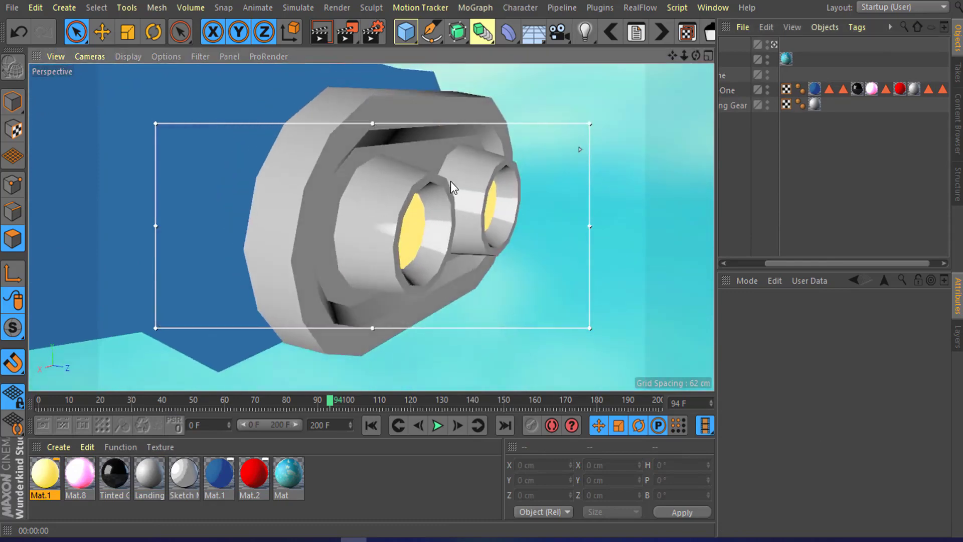
pyautogui.scroll(-5, 450, 182)
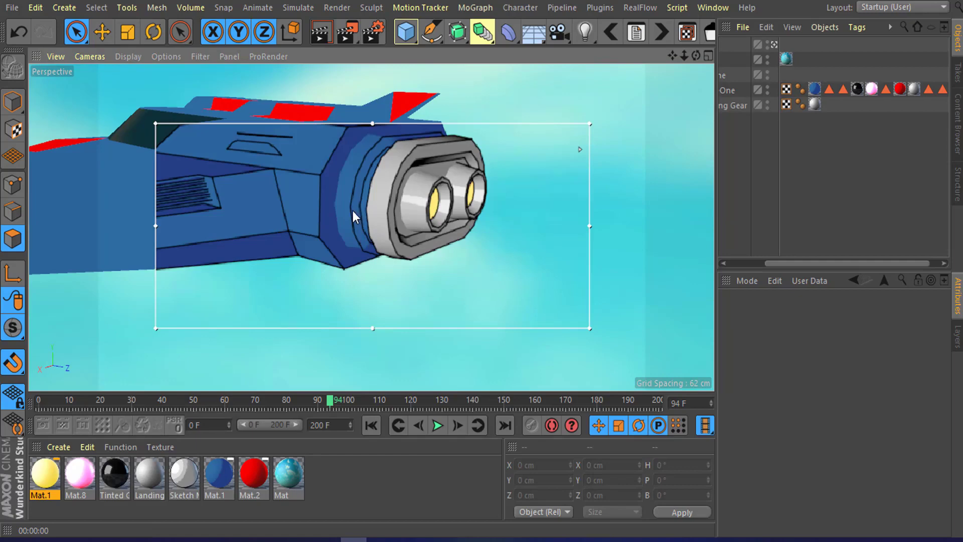
pyautogui.keyDown('alt'); pyautogui.moveTo(354, 215); pyautogui.dragTo(443, 233); pyautogui.keyUp('alt')
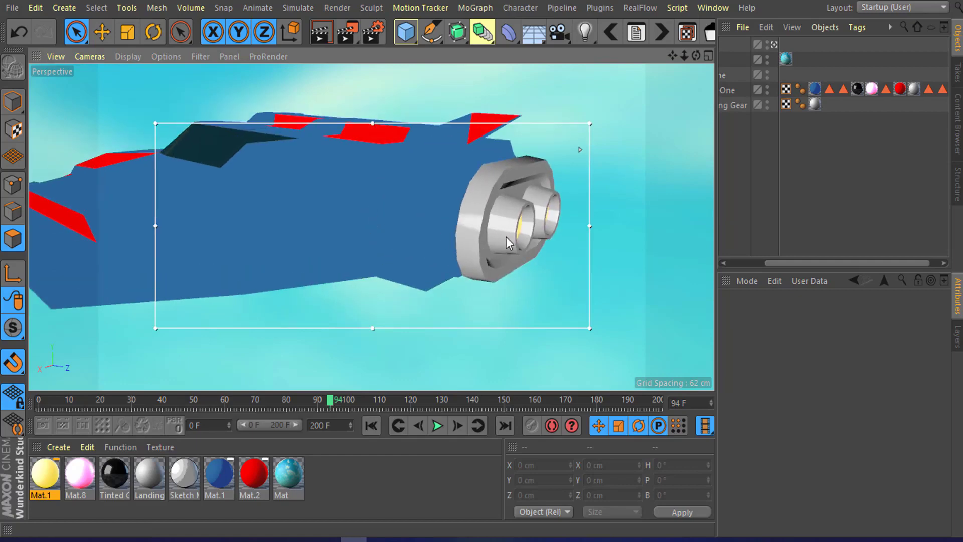
pyautogui.scroll(6, 522, 215)
pyautogui.keyDown('alt'); pyautogui.moveTo(520, 213); pyautogui.dragTo(483, 168); pyautogui.keyUp('alt')
pyautogui.keyDown('alt'); pyautogui.moveTo(474, 201); pyautogui.dragTo(437, 181); pyautogui.keyUp('alt')
pyautogui.scroll(-3, 437, 182)
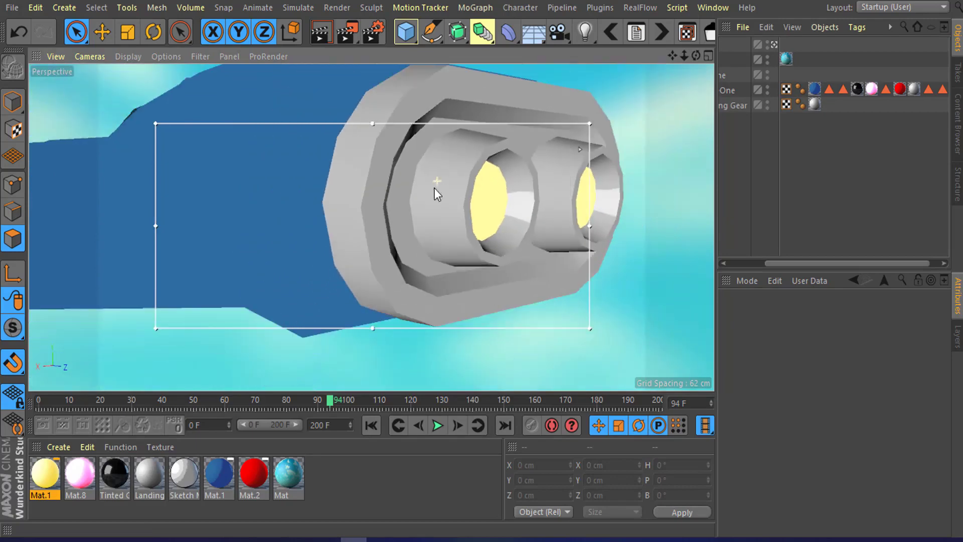
pyautogui.keyDown('alt'); pyautogui.moveTo(461, 191); pyautogui.dragTo(414, 215, button='middle'); pyautogui.keyUp('alt')
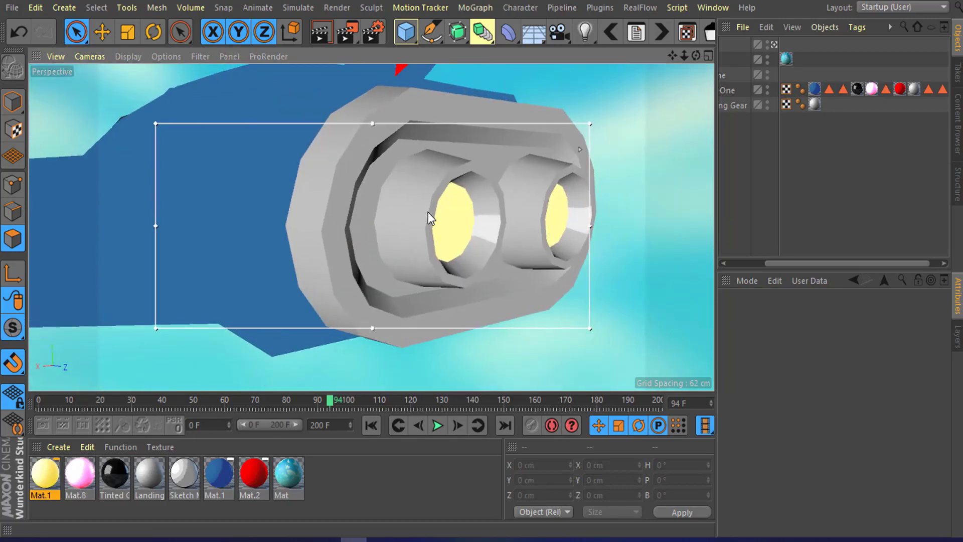
pyautogui.hotkey('ctrl', 'r')
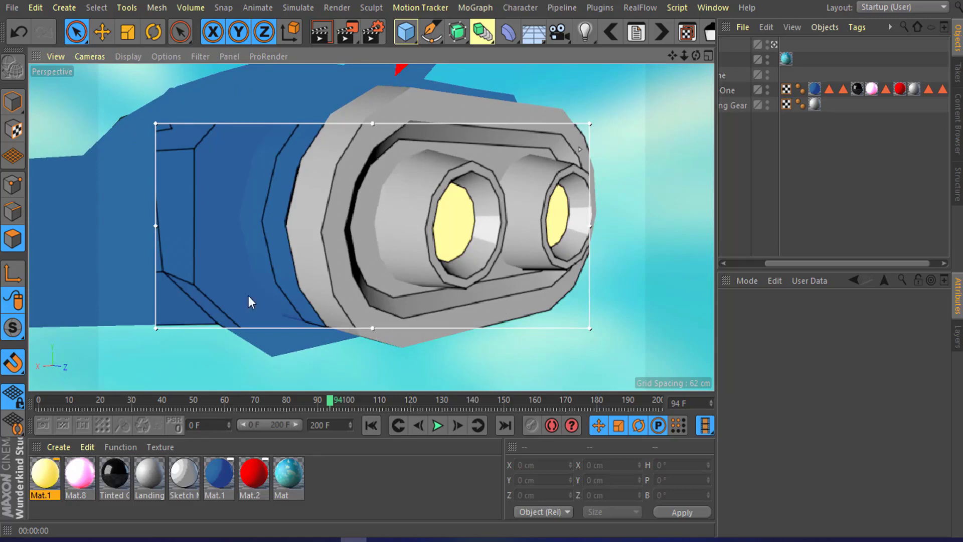
# Step: Enable Intersections lines in the Sketch and Toon render settings
pyautogui.click(372, 35)
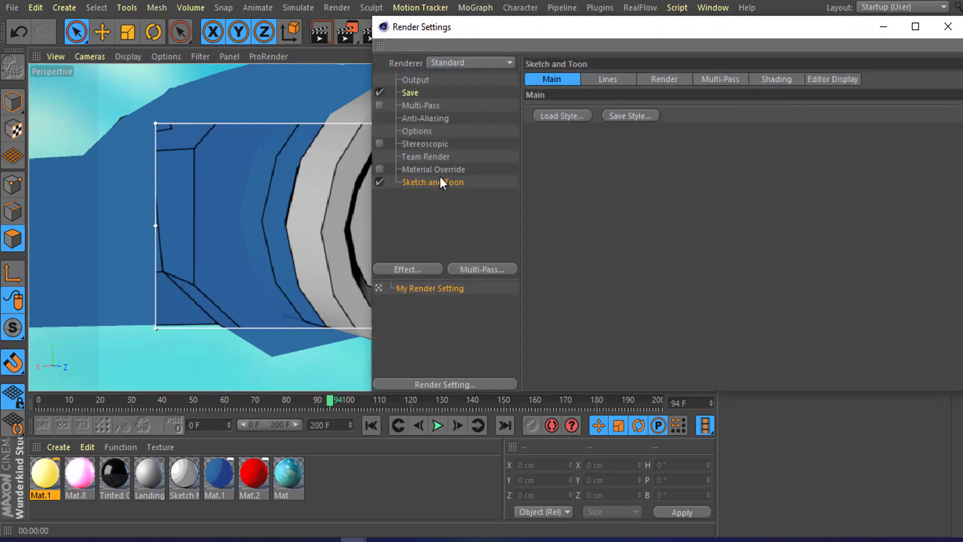
pyautogui.click(615, 80)
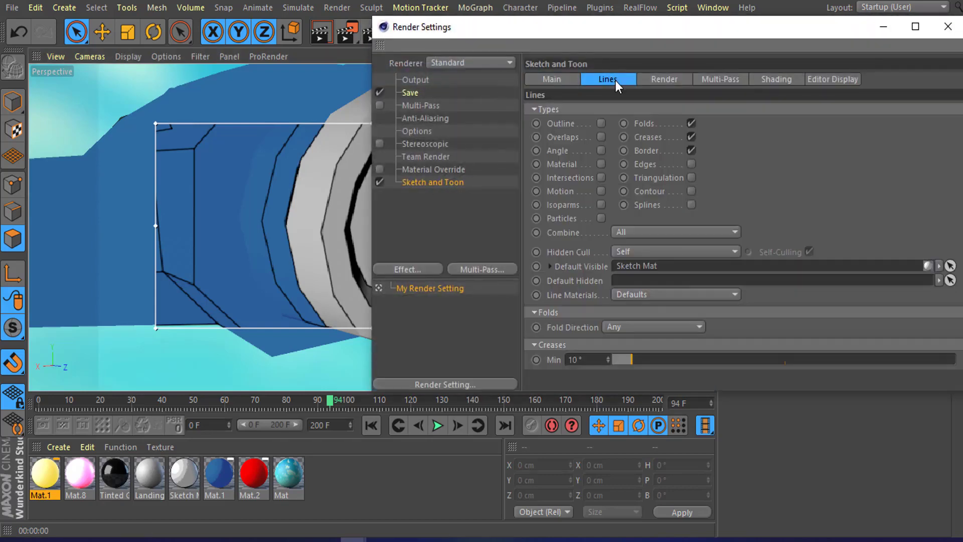
pyautogui.moveTo(607, 26); pyautogui.dragTo(734, 16)
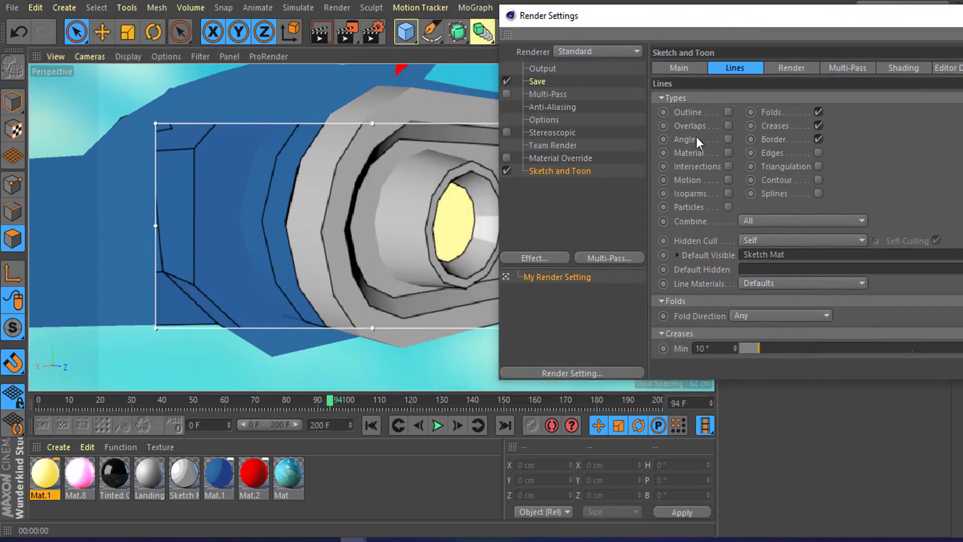
pyautogui.click(727, 167)
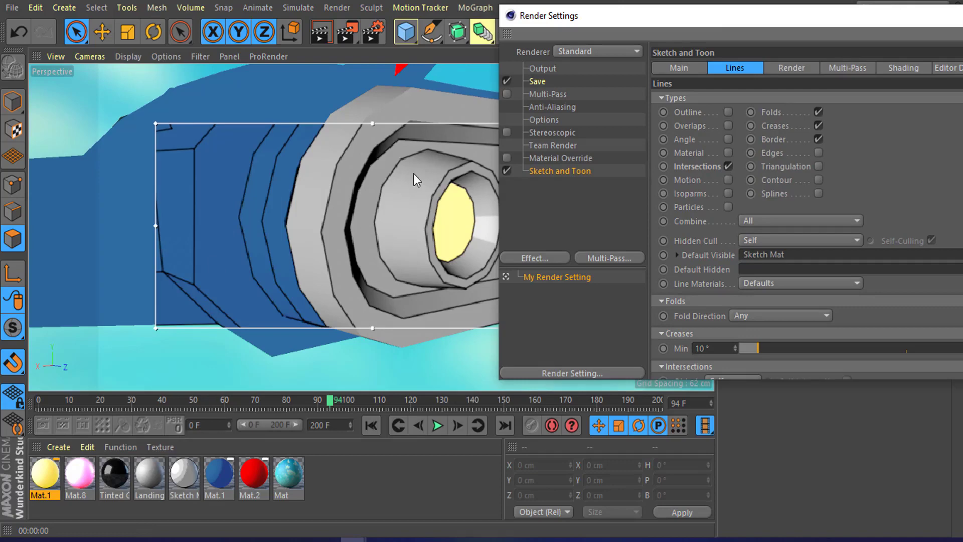
pyautogui.moveTo(807, 25); pyautogui.dragTo(732, 9)
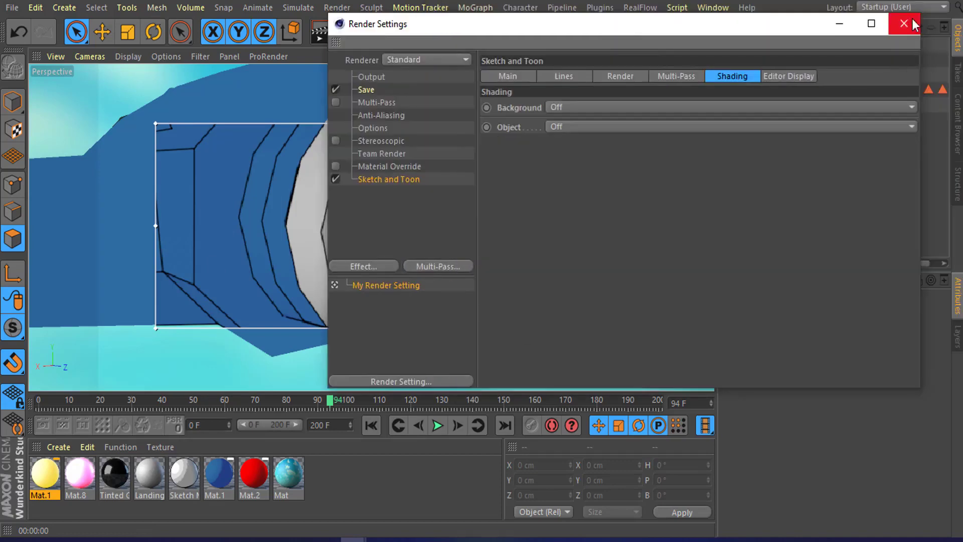
pyautogui.click(910, 24)
# Step: Move the knots of the Colorizer gradient in Mat.1's luminance texture to shift its blue shading
pyautogui.scroll(-8, 421, 223)
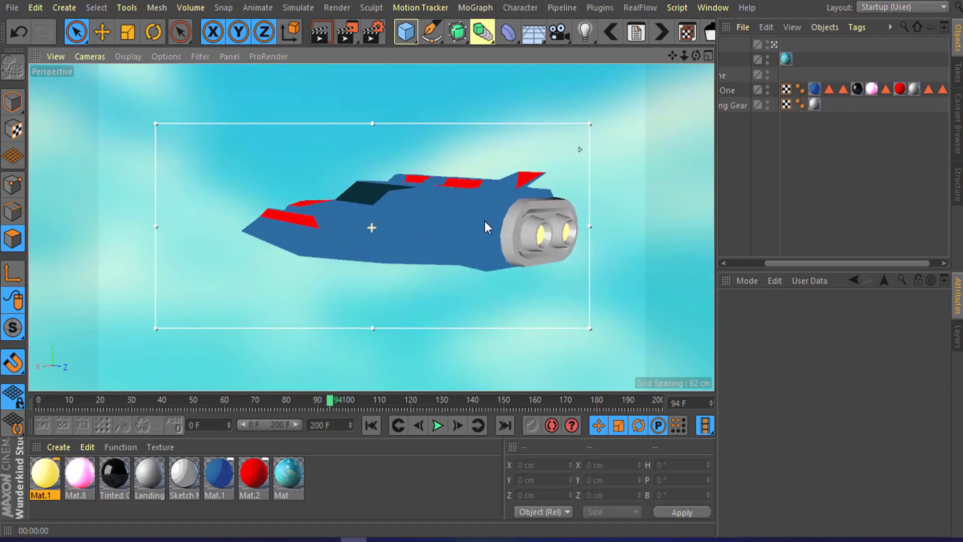
pyautogui.keyDown('alt'); pyautogui.moveTo(490, 225); pyautogui.dragTo(443, 261); pyautogui.keyUp('alt')
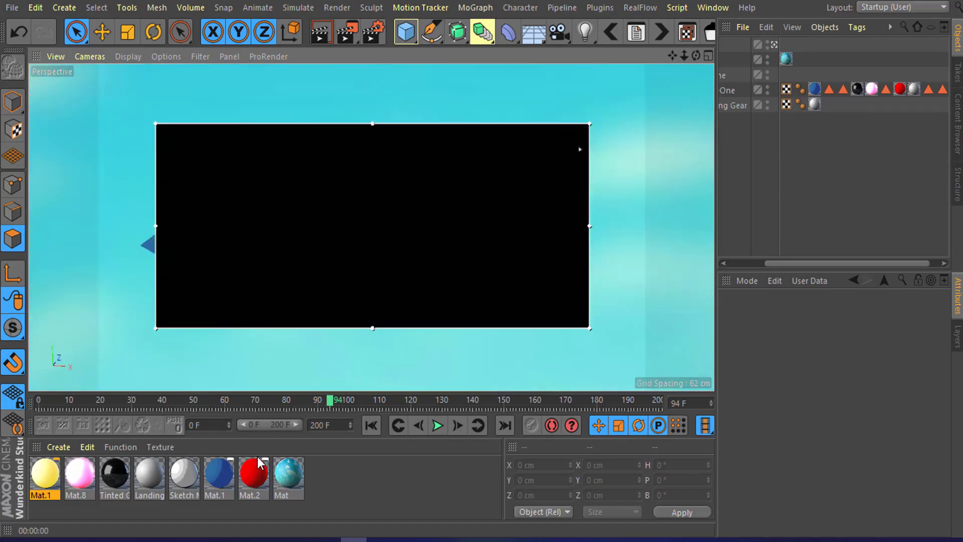
pyautogui.click(217, 474)
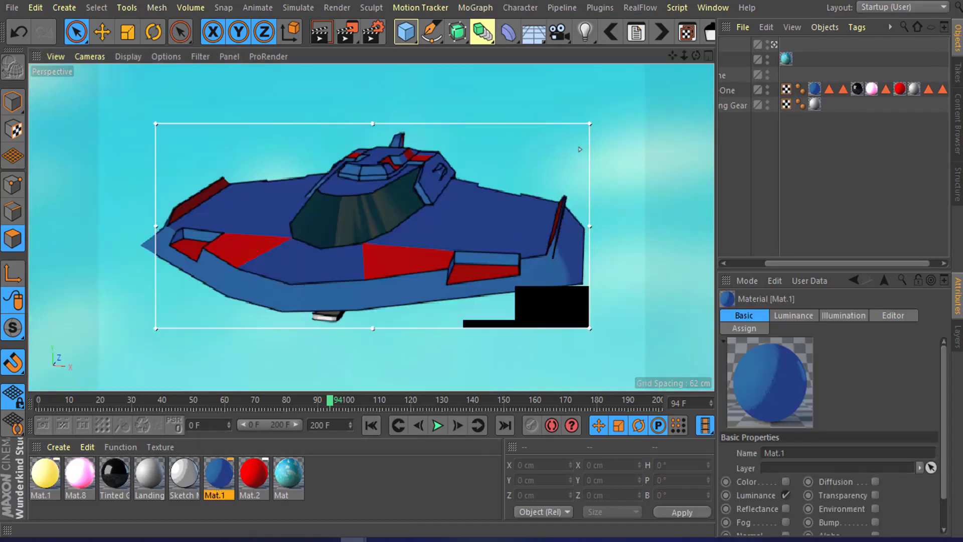
pyautogui.moveTo(823, 112); pyautogui.dragTo(507, 106)
pyautogui.click(415, 281)
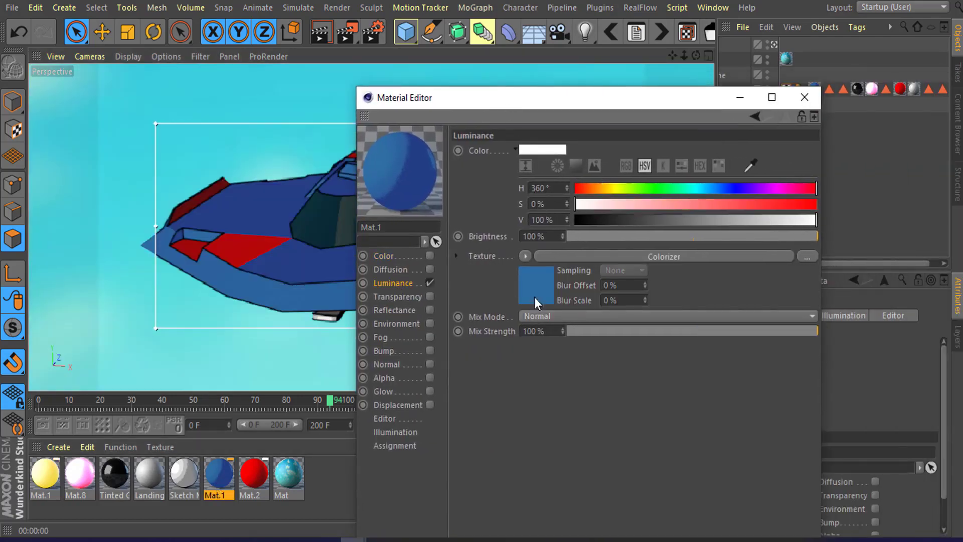
pyautogui.click(601, 254)
pyautogui.moveTo(566, 368); pyautogui.dragTo(543, 370)
pyautogui.moveTo(547, 350); pyautogui.dragTo(556, 351)
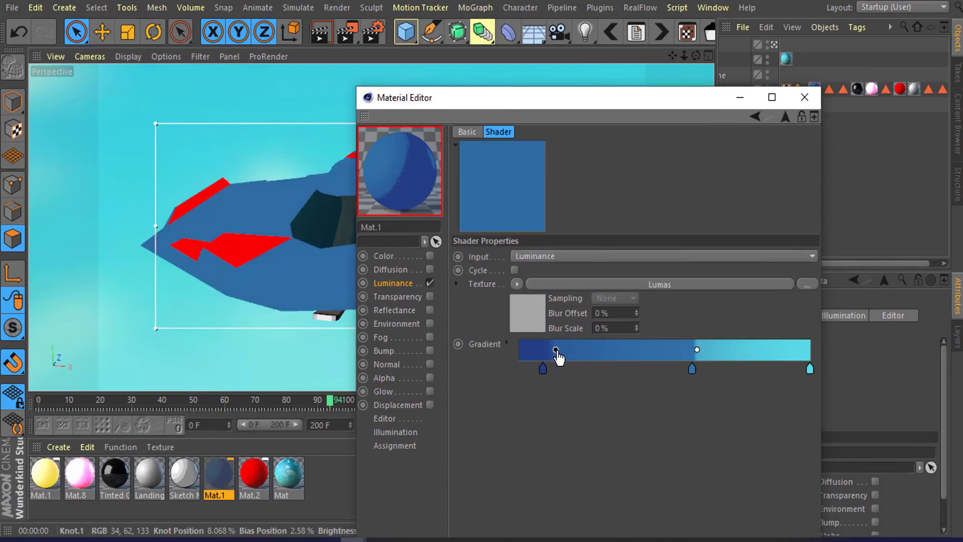
pyautogui.moveTo(692, 370)
pyautogui.mouseDown()
pyautogui.moveTo(679, 369)
pyautogui.moveTo(687, 358)
pyautogui.mouseUp()
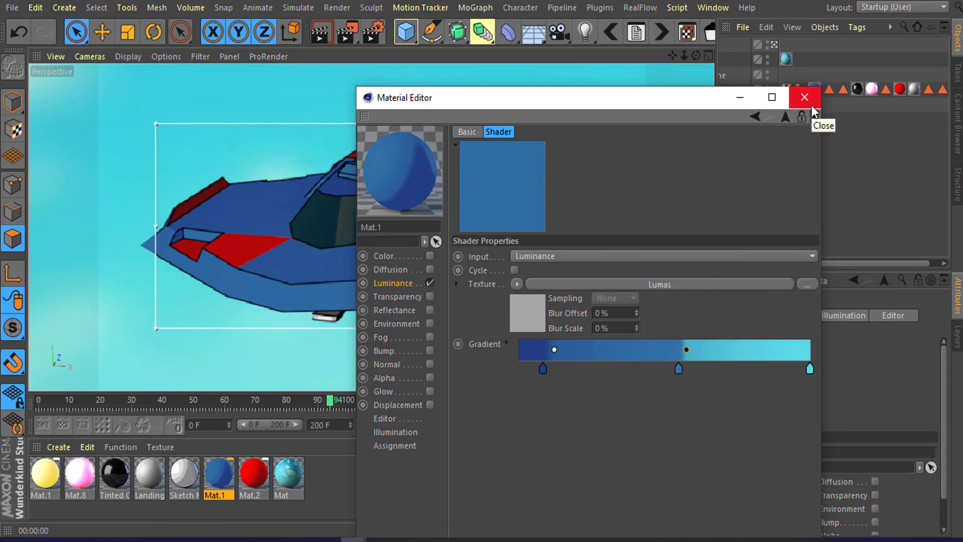
pyautogui.moveTo(646, 101)
pyautogui.mouseDown()
pyautogui.moveTo(792, 97)
pyautogui.moveTo(838, 155)
pyautogui.moveTo(656, 89)
pyautogui.mouseUp()
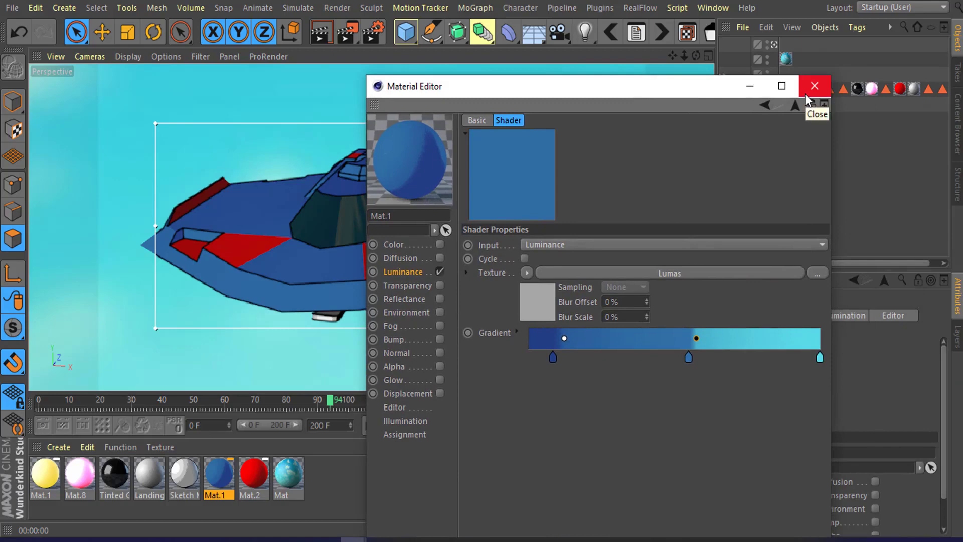
pyautogui.click(813, 86)
# Step: Turn off the Interactive Render Region
pyautogui.keyDown('alt'); pyautogui.moveTo(651, 235); pyautogui.dragTo(570, 250); pyautogui.keyUp('alt')
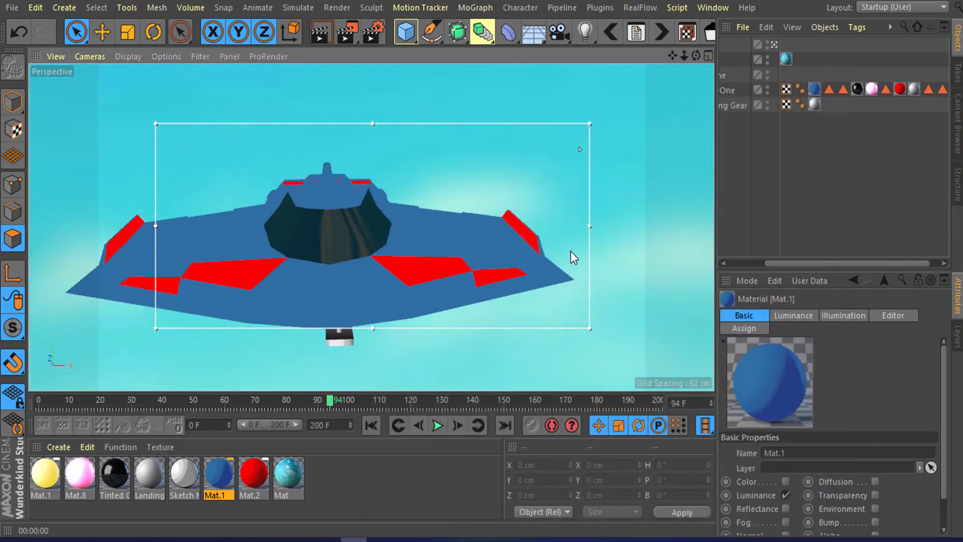
pyautogui.scroll(4, 544, 245)
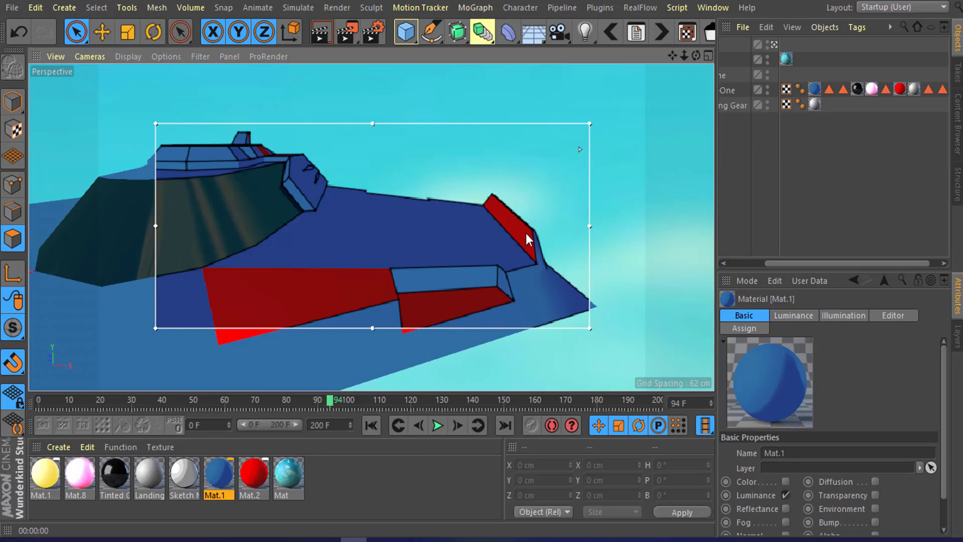
pyautogui.scroll(3, 525, 232)
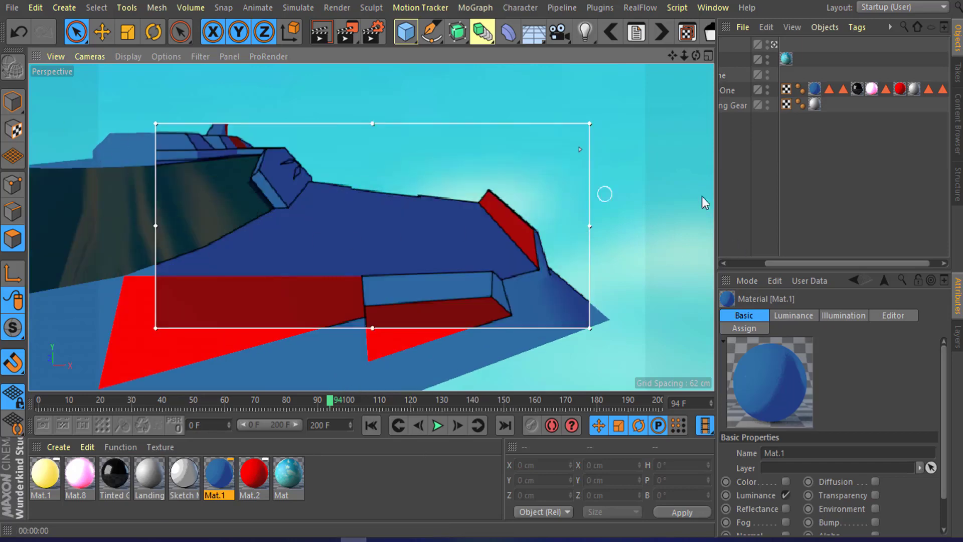
pyautogui.click(353, 40)
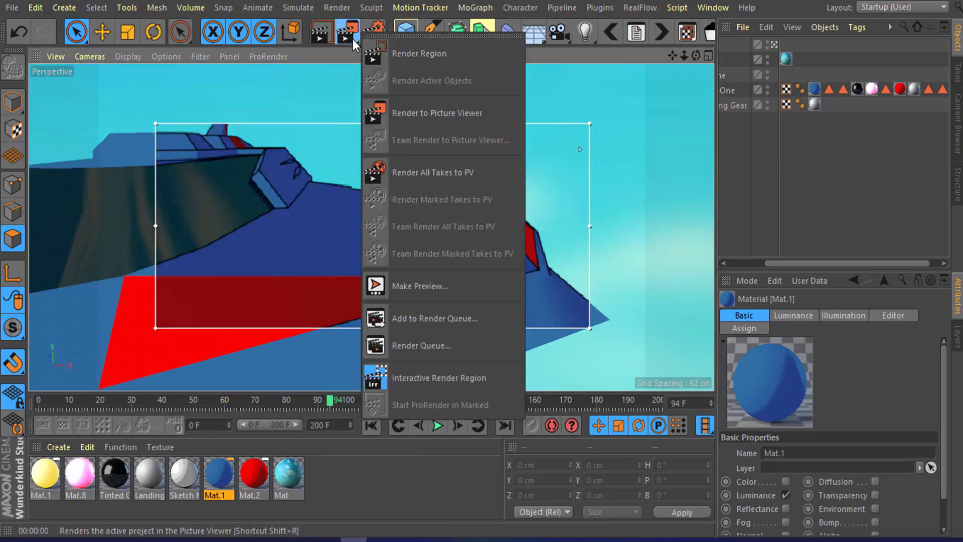
pyautogui.click(751, 228)
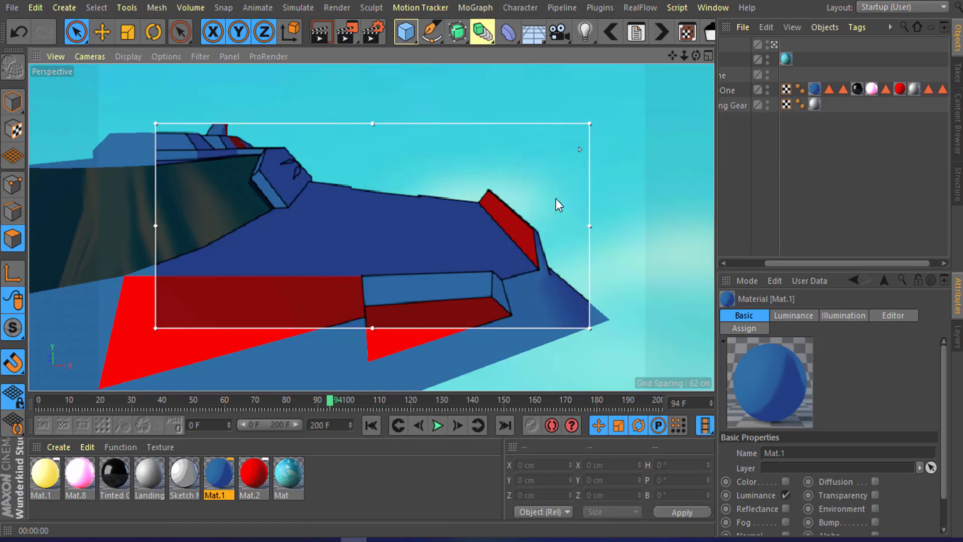
pyautogui.click(350, 38)
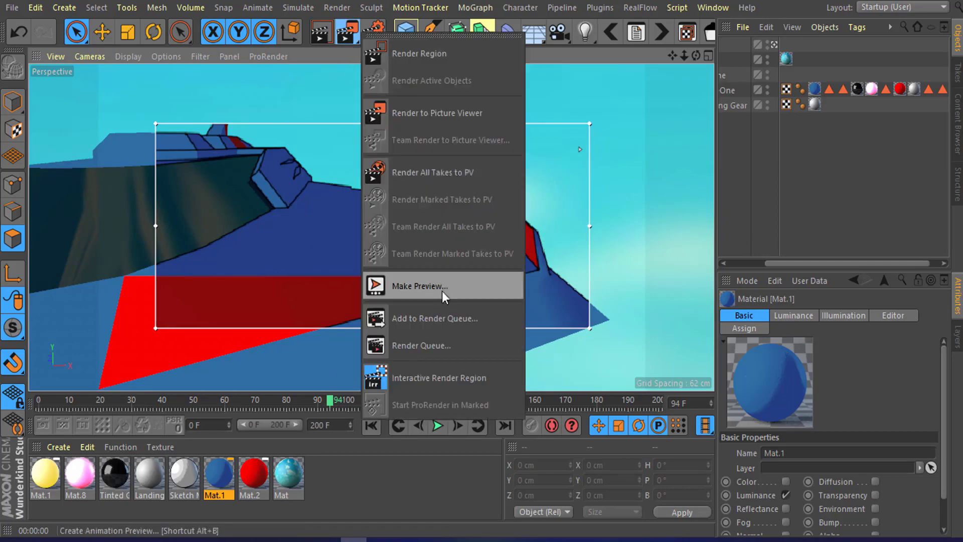
pyautogui.click(454, 373)
# Step: Apply the pink glowing Mat.8 material to the selected slanted wing-edge polygons
pyautogui.scroll(-5, 533, 245)
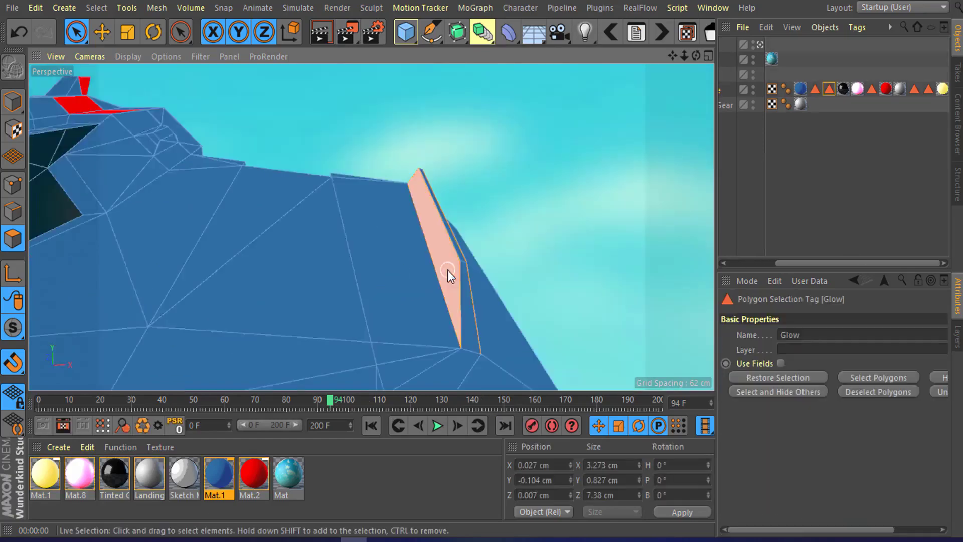
pyautogui.keyDown('alt'); pyautogui.moveTo(294, 209); pyautogui.dragTo(404, 157); pyautogui.keyUp('alt')
pyautogui.scroll(3, 404, 157)
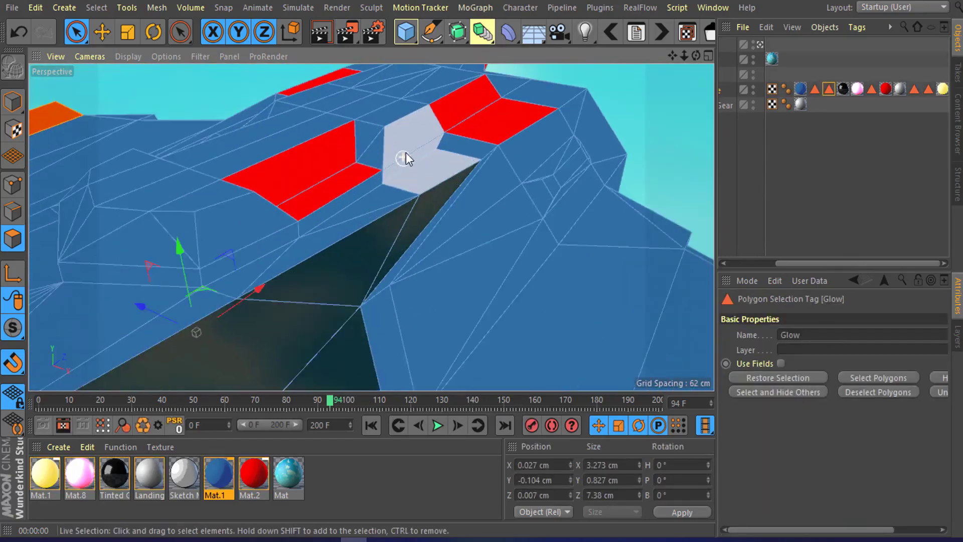
pyautogui.scroll(-2, 354, 187)
pyautogui.keyDown('alt'); pyautogui.moveTo(354, 187); pyautogui.dragTo(442, 302); pyautogui.keyUp('alt')
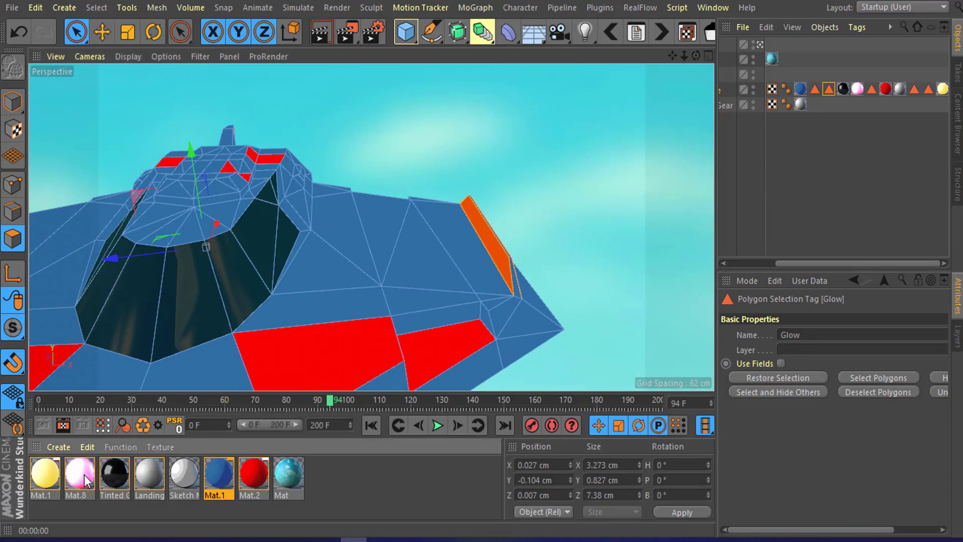
pyautogui.moveTo(521, 281); pyautogui.dragTo(520, 279)
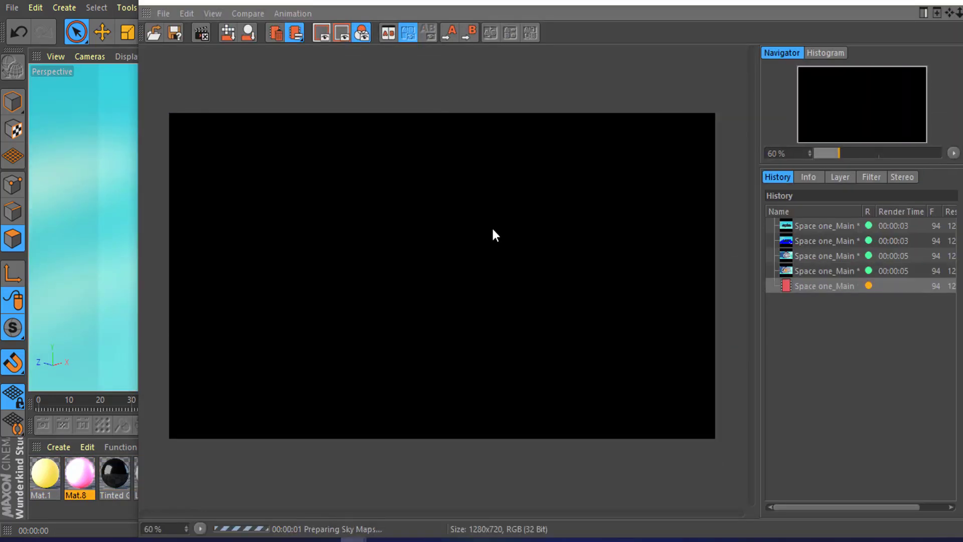
# Step: Inspect the rendered wing edge in the Picture Viewer, then close it
pyautogui.scroll(1, 519, 228)
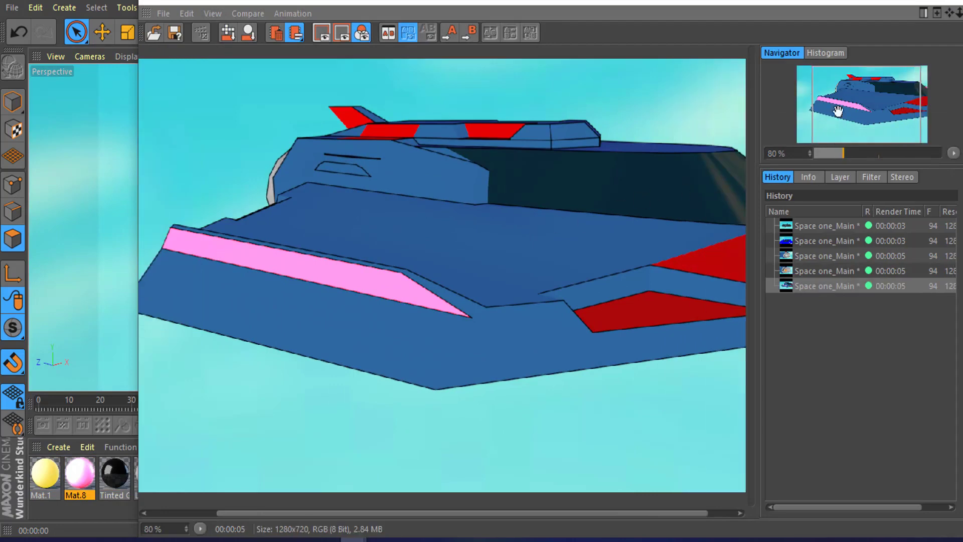
pyautogui.scroll(1, 546, 290)
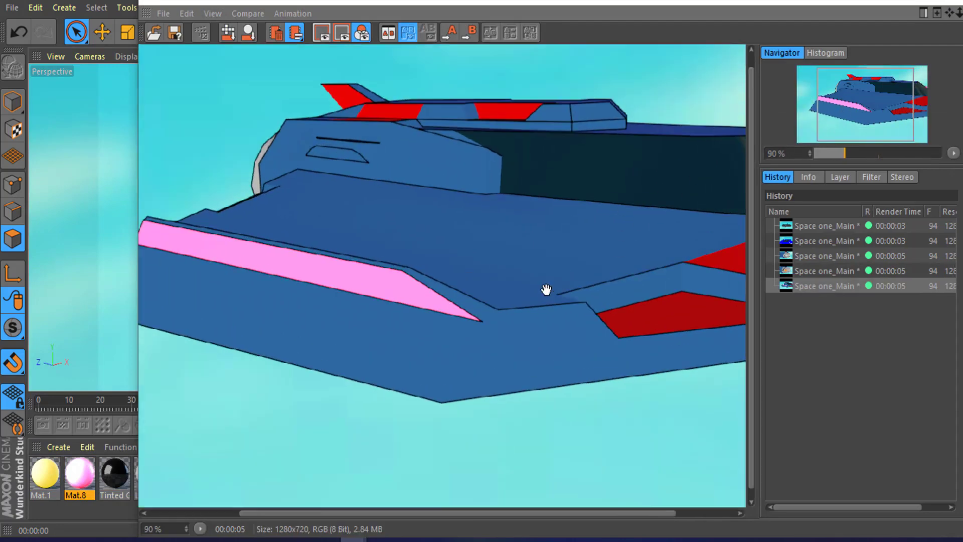
pyautogui.scroll(2, 546, 290)
pyautogui.scroll(-4, 621, 289)
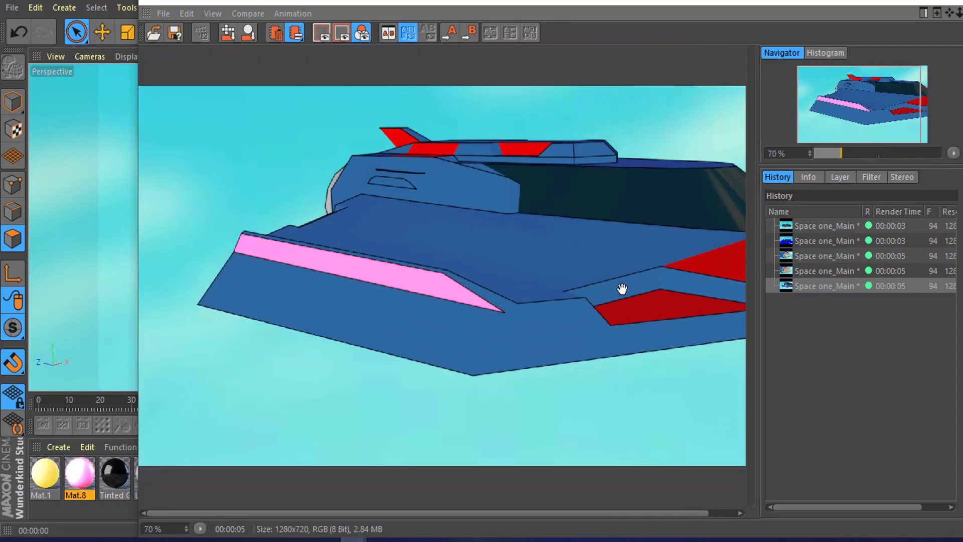
pyautogui.scroll(-1, 686, 295)
pyautogui.click(935, 1)
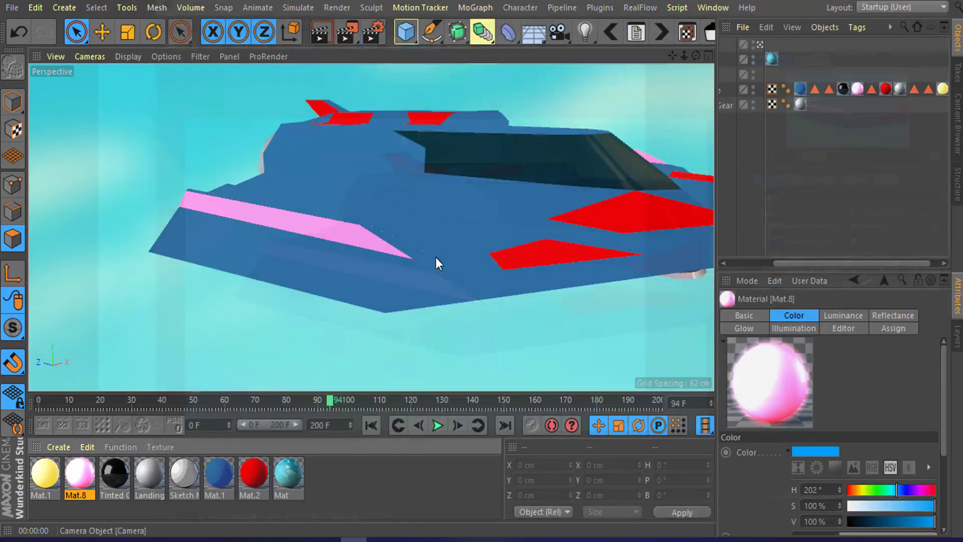
# Step: Render the engine end of the ship to the Picture Viewer and inspect the glowing nozzles
pyautogui.moveTo(316, 223)
pyautogui.keyDown('alt'); pyautogui.mouseDown()
pyautogui.moveTo(520, 199)
pyautogui.moveTo(400, 211)
pyautogui.moveTo(588, 209)
pyautogui.mouseUp(); pyautogui.keyUp('alt')
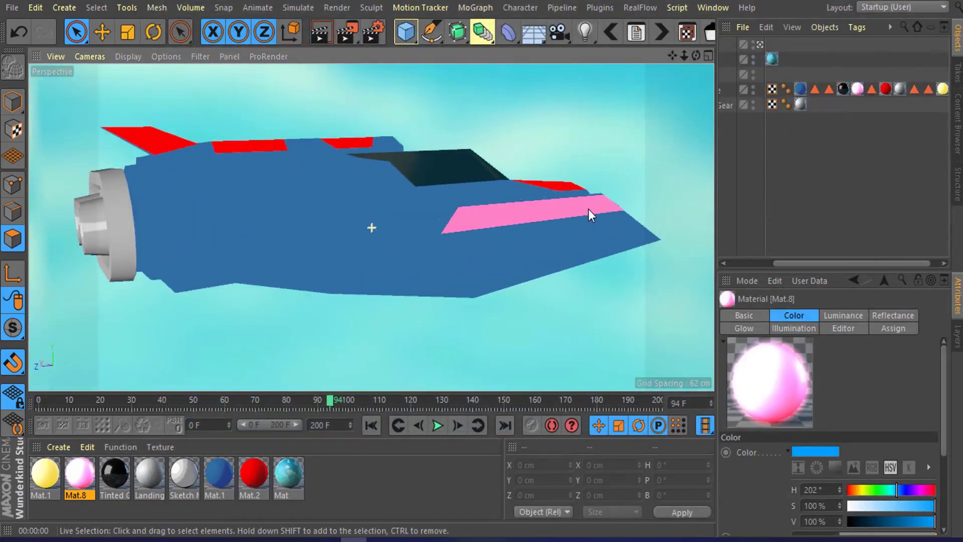
pyautogui.moveTo(270, 266)
pyautogui.keyDown('alt'); pyautogui.mouseDown()
pyautogui.moveTo(341, 203)
pyautogui.moveTo(371, 153)
pyautogui.moveTo(383, 190)
pyautogui.moveTo(354, 190)
pyautogui.moveTo(451, 188)
pyautogui.moveTo(326, 188)
pyautogui.moveTo(337, 171)
pyautogui.mouseUp(); pyautogui.keyUp('alt')
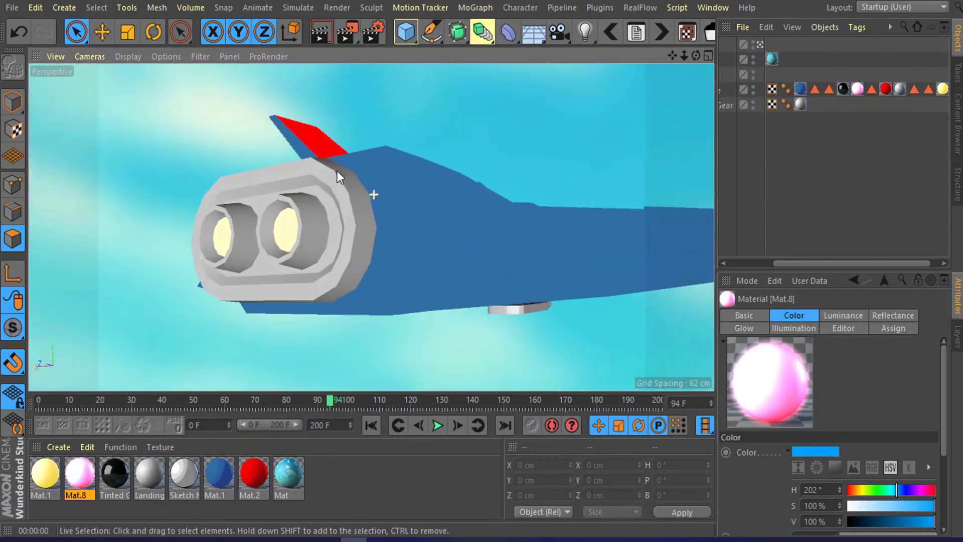
pyautogui.click(347, 32)
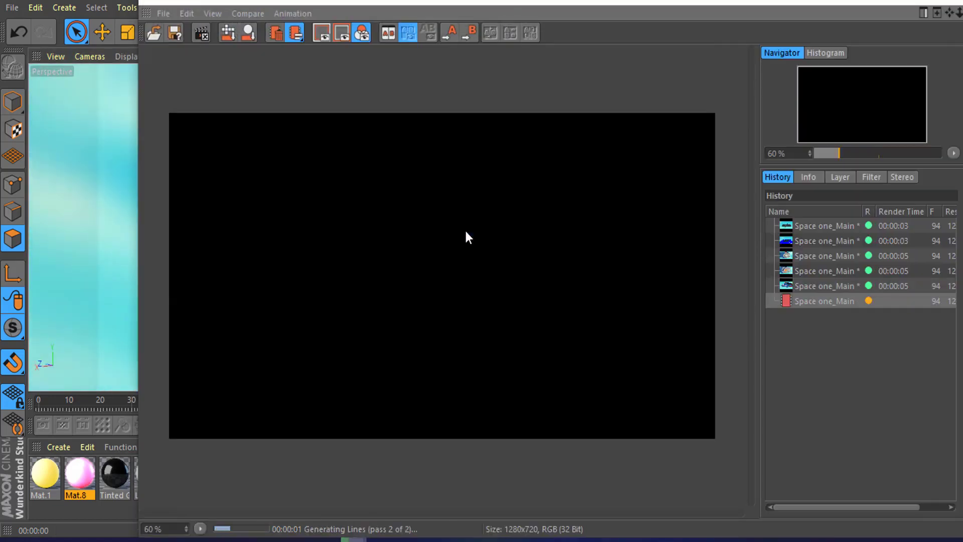
pyautogui.scroll(2, 414, 281)
pyautogui.scroll(1, 414, 281)
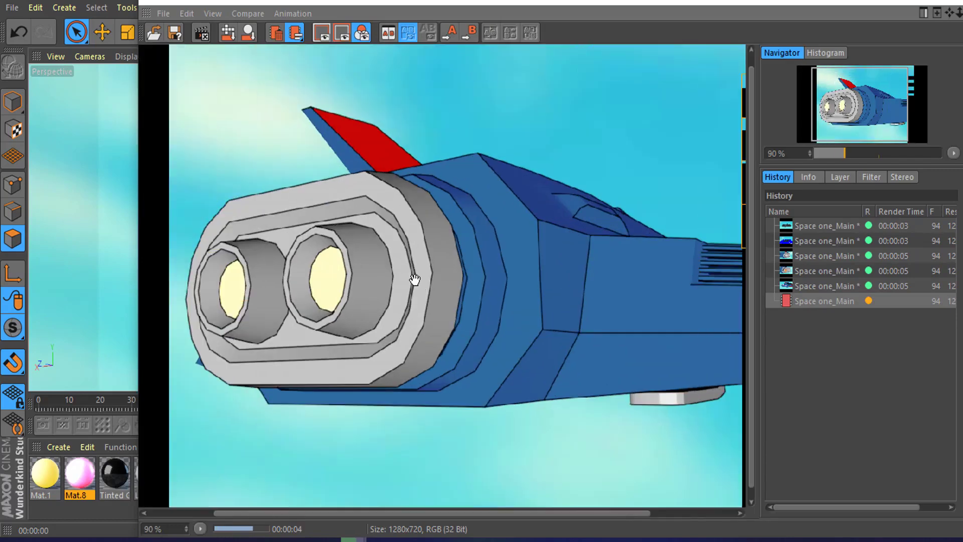
pyautogui.scroll(3, 381, 252)
pyautogui.scroll(-2, 441, 241)
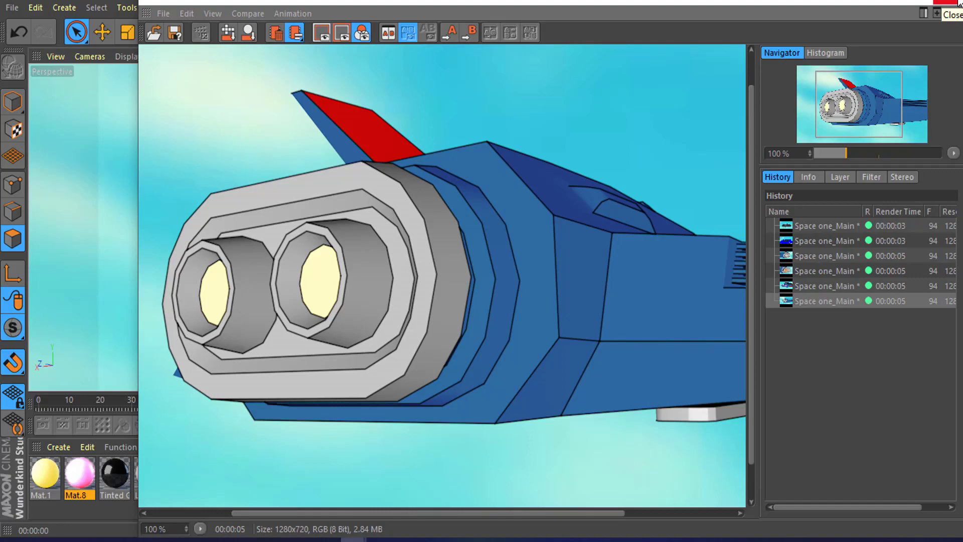
pyautogui.click(958, 2)
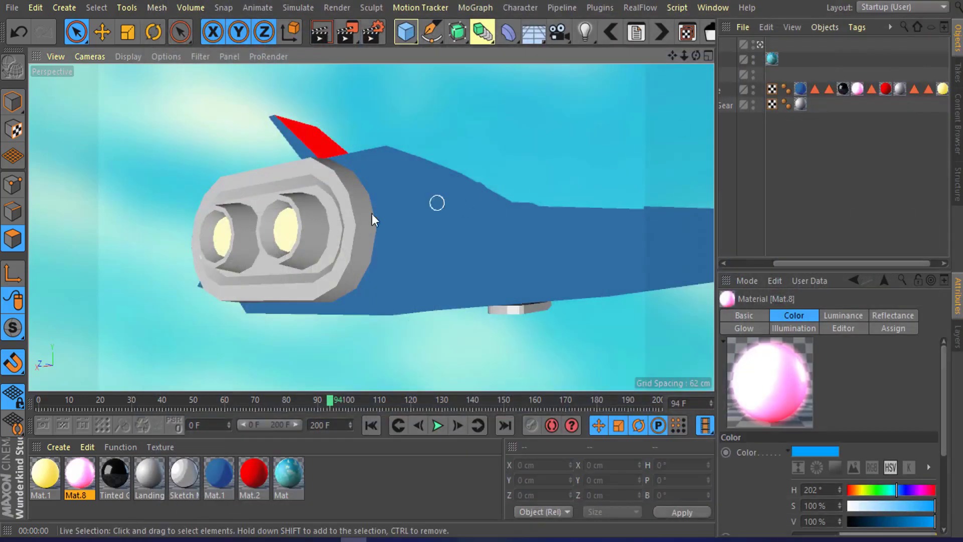
# Step: Turn on the Interactive Render Region to preview the whole ship from behind
pyautogui.keyDown('alt'); pyautogui.moveTo(372, 213); pyautogui.dragTo(345, 97); pyautogui.keyUp('alt')
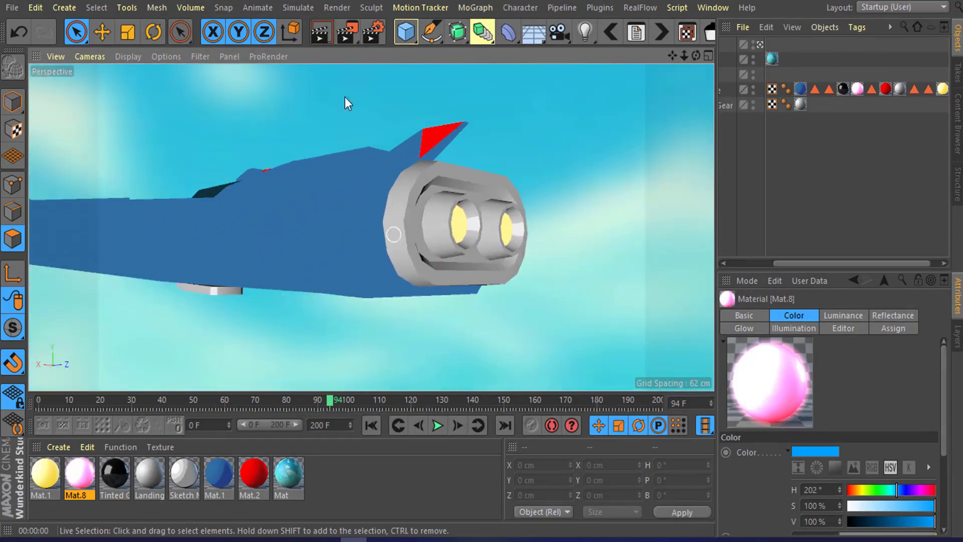
pyautogui.click(347, 31)
pyautogui.click(445, 377)
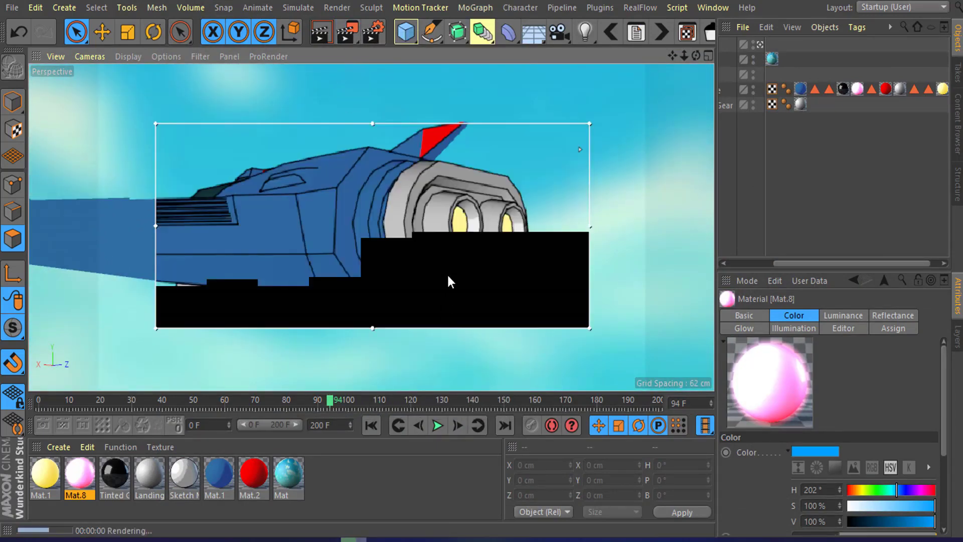
pyautogui.scroll(-5, 414, 221)
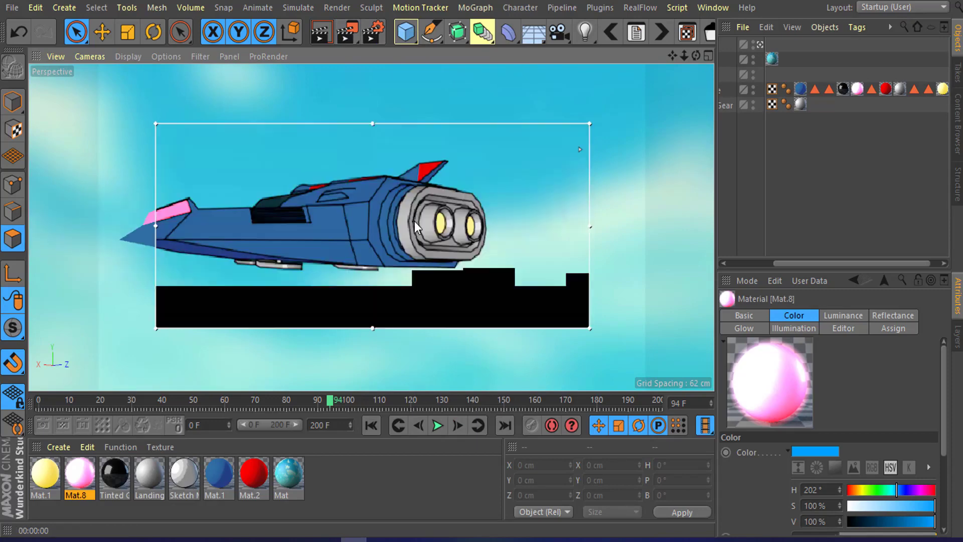
# Step: Set the Sketch Mat outline thickness to 3 in the Material Editor
pyautogui.scroll(6, 414, 221)
pyautogui.keyDown('alt'); pyautogui.moveTo(433, 234); pyautogui.dragTo(402, 223); pyautogui.keyUp('alt')
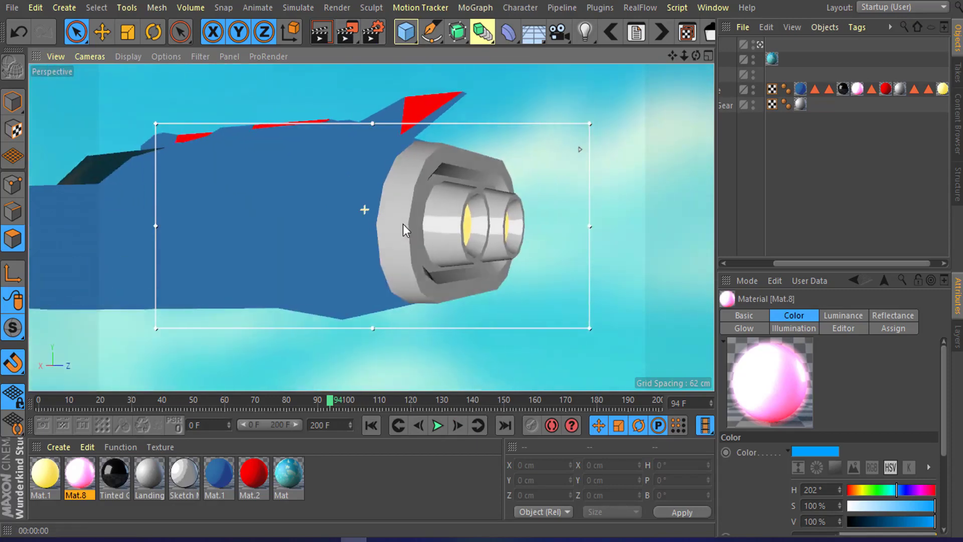
pyautogui.click(185, 476)
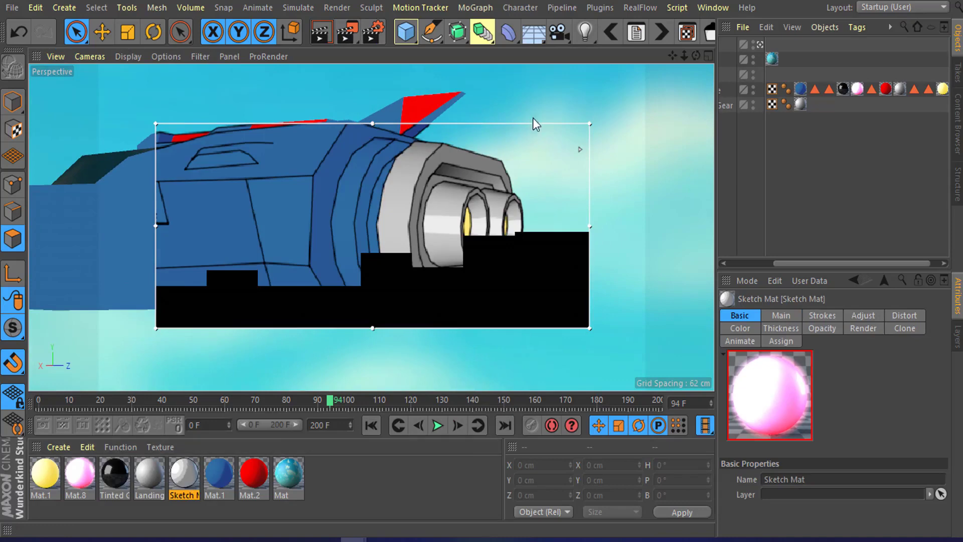
pyautogui.doubleClick(184, 474)
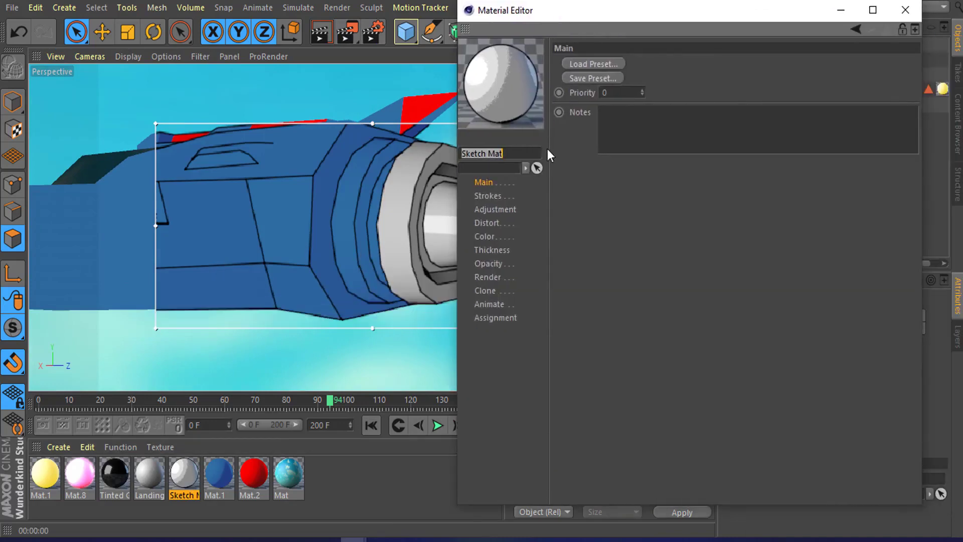
pyautogui.click(489, 196)
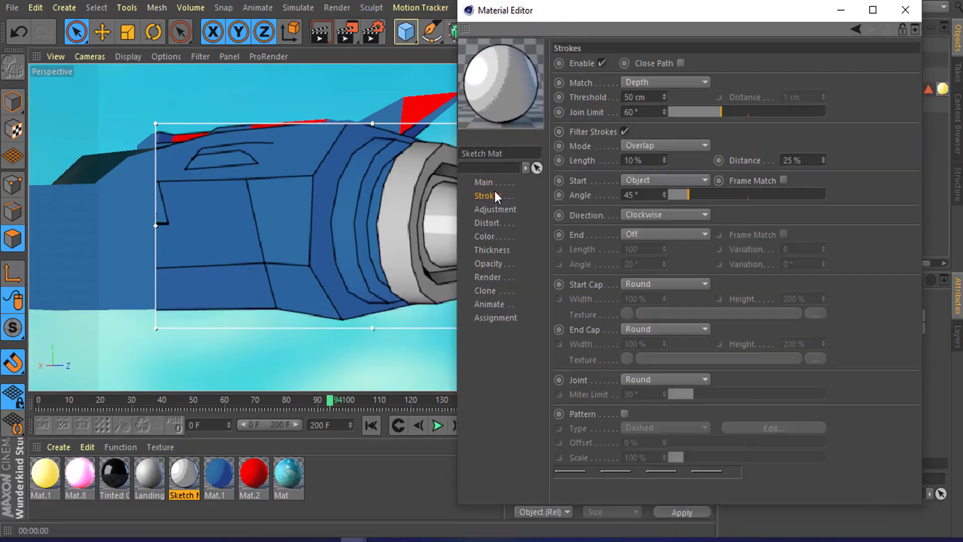
pyautogui.click(492, 251)
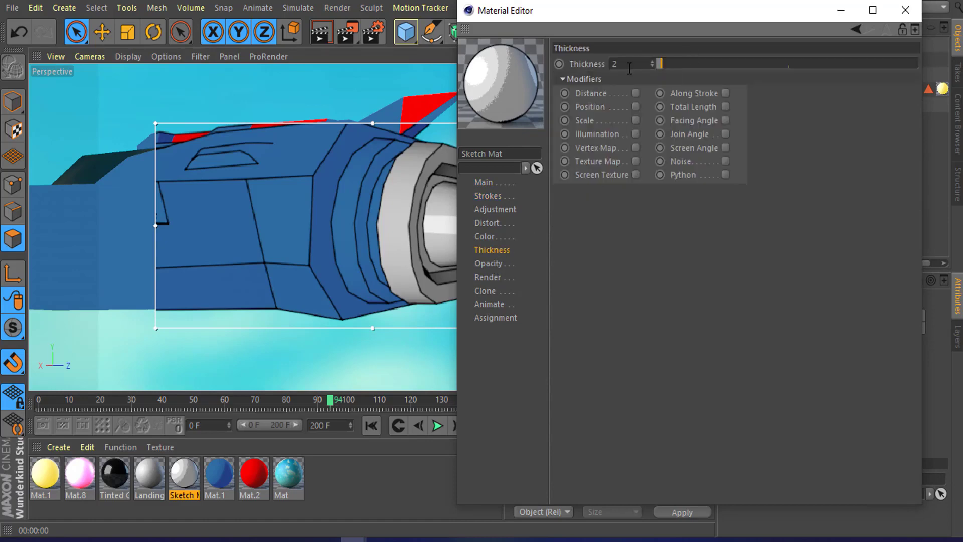
pyautogui.write('3')
pyautogui.press('Return')
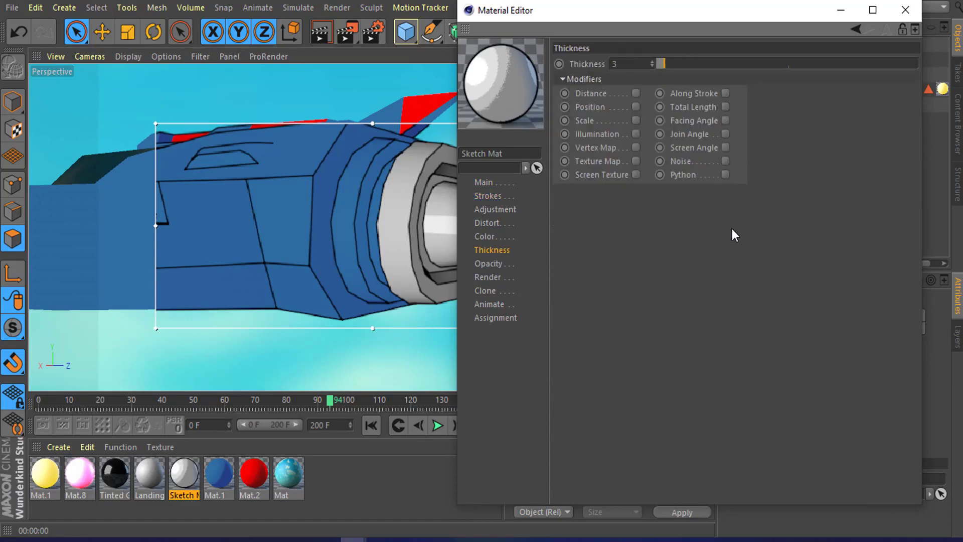
pyautogui.moveTo(732, 25); pyautogui.dragTo(631, 103)
pyautogui.click(800, 92)
# Step: Reduce the Sketch Mat outline thickness to 2.4
pyautogui.moveTo(554, 194)
pyautogui.keyDown('alt'); pyautogui.mouseDown()
pyautogui.moveTo(370, 189)
pyautogui.moveTo(269, 203)
pyautogui.moveTo(501, 262)
pyautogui.moveTo(445, 279)
pyautogui.moveTo(428, 204)
pyautogui.moveTo(420, 211)
pyautogui.moveTo(459, 223)
pyautogui.mouseUp(); pyautogui.keyUp('alt')
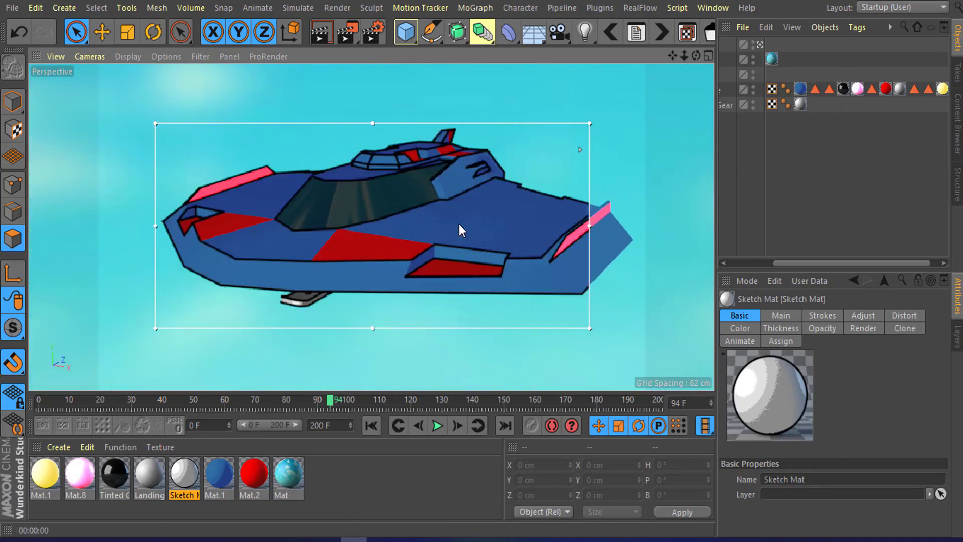
pyautogui.scroll(1, 453, 223)
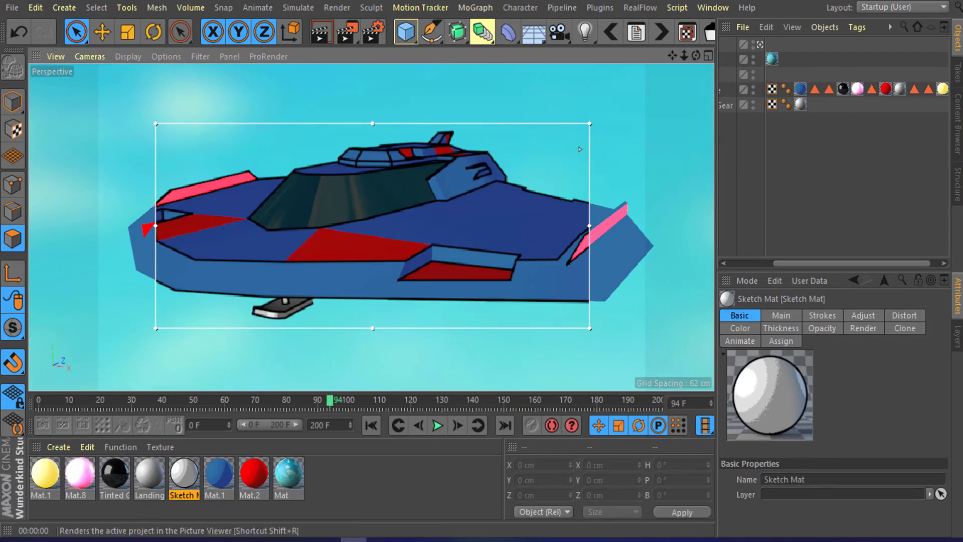
pyautogui.doubleClick(184, 473)
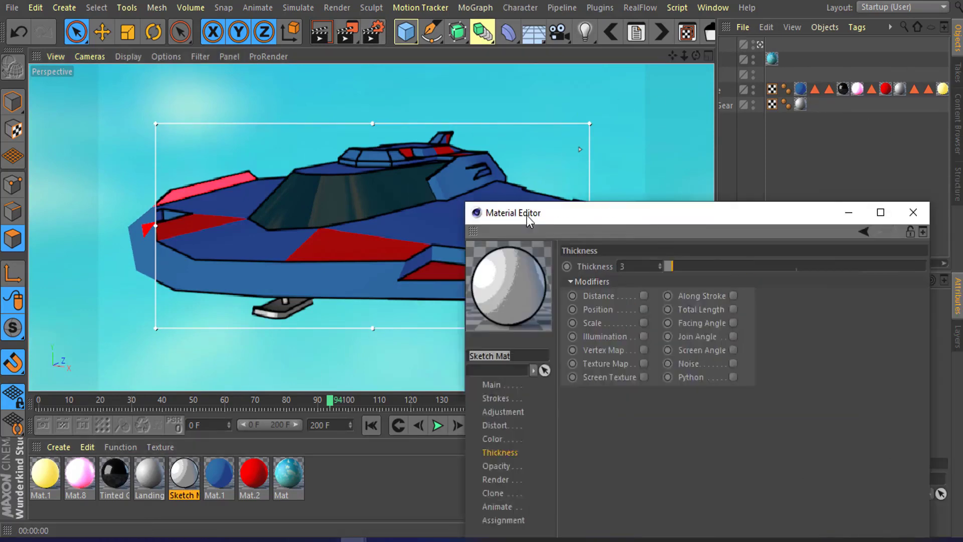
pyautogui.moveTo(529, 217)
pyautogui.mouseDown()
pyautogui.moveTo(408, 184)
pyautogui.moveTo(464, 227)
pyautogui.mouseUp()
pyautogui.write('3.4')
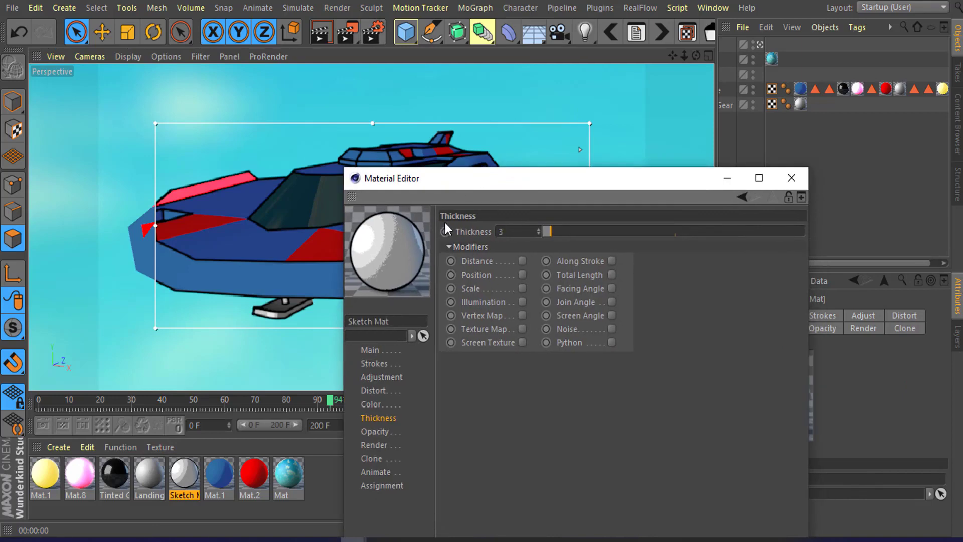
pyautogui.press('Return')
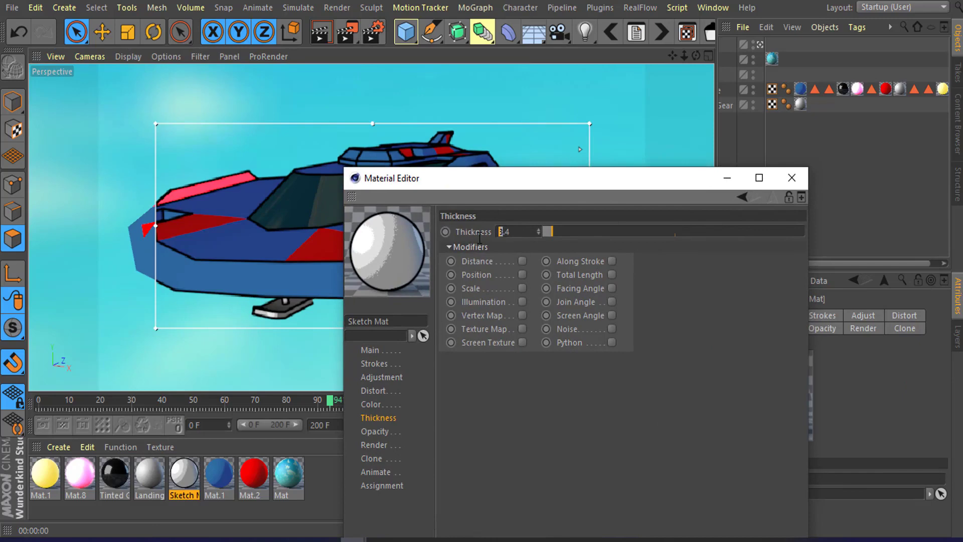
pyautogui.press('Return')
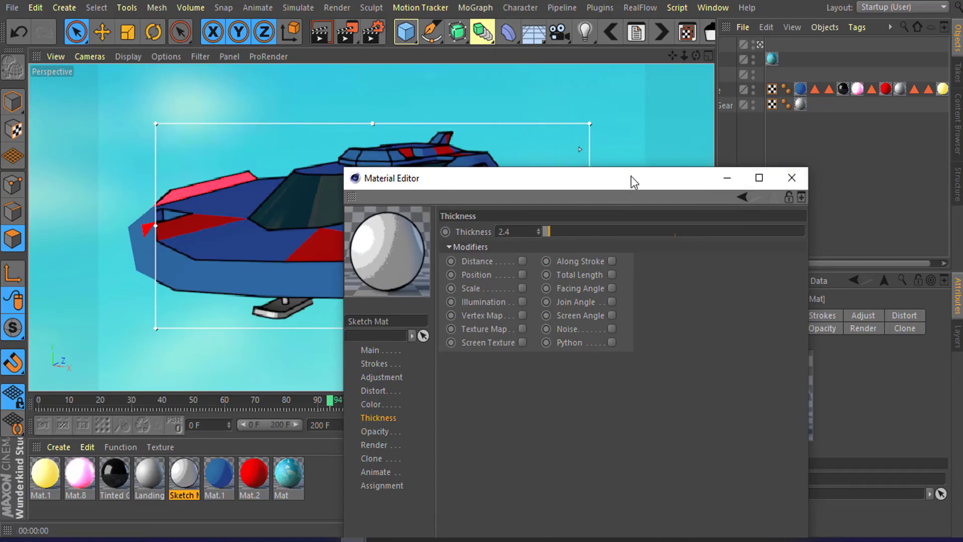
pyautogui.moveTo(630, 176); pyautogui.dragTo(662, 109)
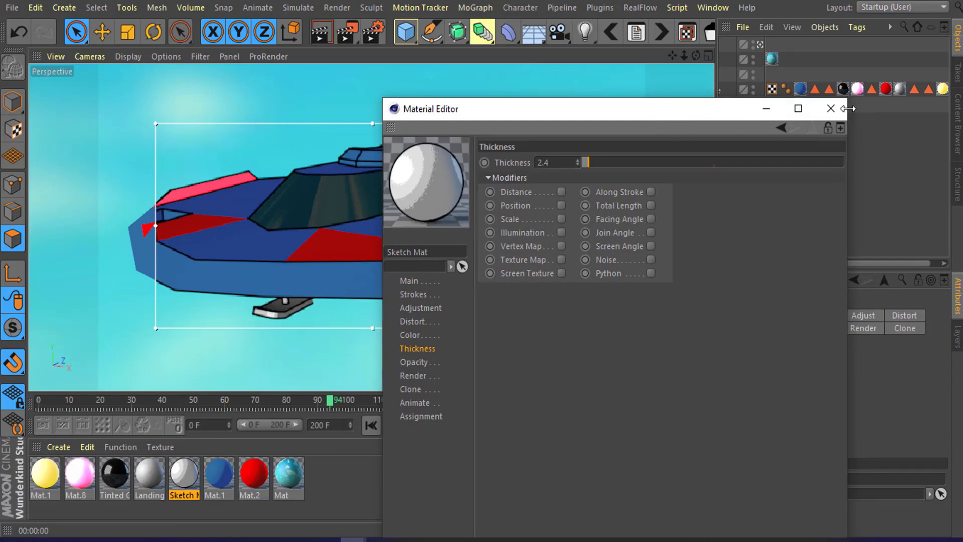
pyautogui.click(830, 109)
# Step: Inspect the rendered outlines around the ship's side panel, then turn off the Interactive Render Region
pyautogui.keyDown('alt'); pyautogui.moveTo(411, 246); pyautogui.dragTo(443, 240); pyautogui.keyUp('alt')
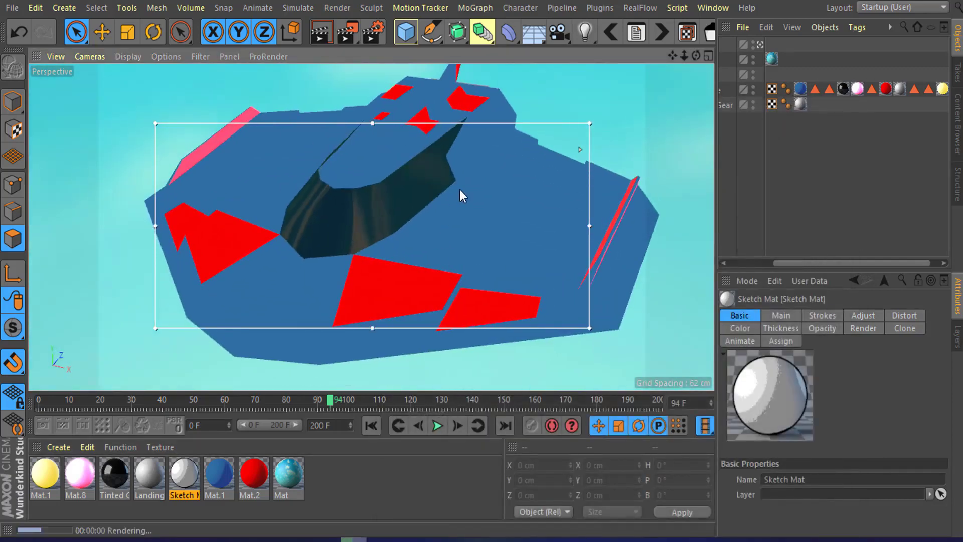
pyautogui.keyDown('alt'); pyautogui.moveTo(460, 193); pyautogui.dragTo(401, 218); pyautogui.keyUp('alt')
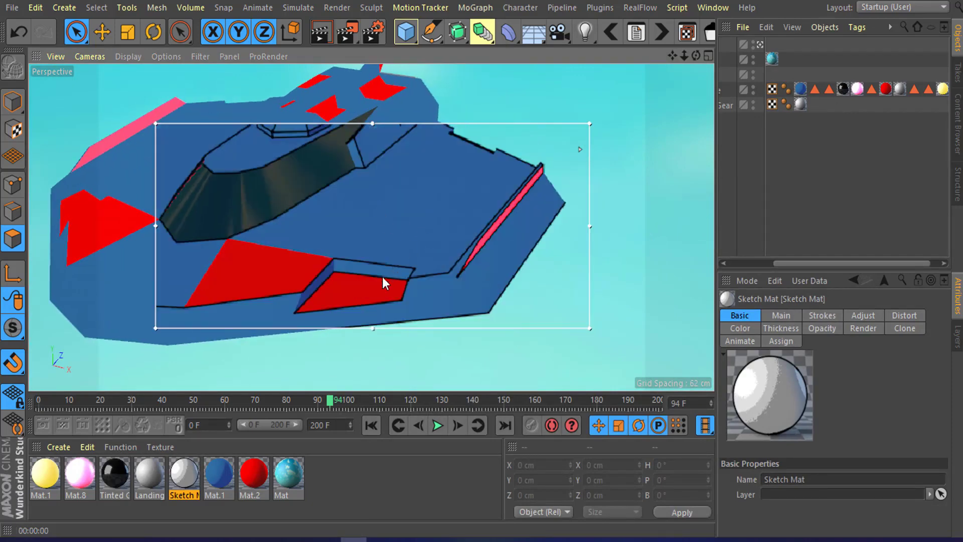
pyautogui.scroll(3, 378, 276)
pyautogui.keyDown('alt'); pyautogui.moveTo(379, 276); pyautogui.dragTo(377, 231); pyautogui.keyUp('alt')
pyautogui.keyDown('alt'); pyautogui.moveTo(372, 276); pyautogui.dragTo(431, 239, button='middle'); pyautogui.keyUp('alt')
pyautogui.scroll(1, 383, 259)
pyautogui.keyDown('alt'); pyautogui.moveTo(383, 259); pyautogui.dragTo(383, 249); pyautogui.keyUp('alt')
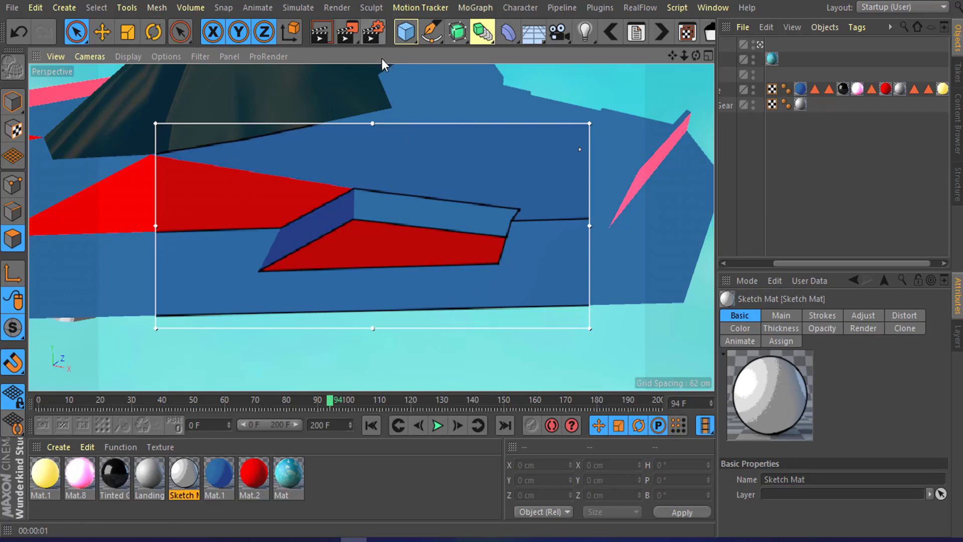
pyautogui.click(346, 33)
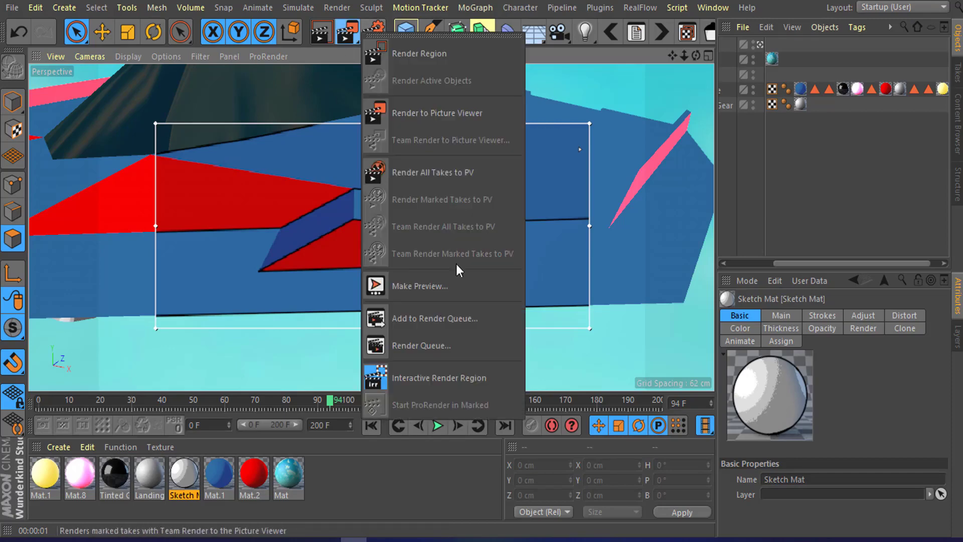
pyautogui.click(457, 378)
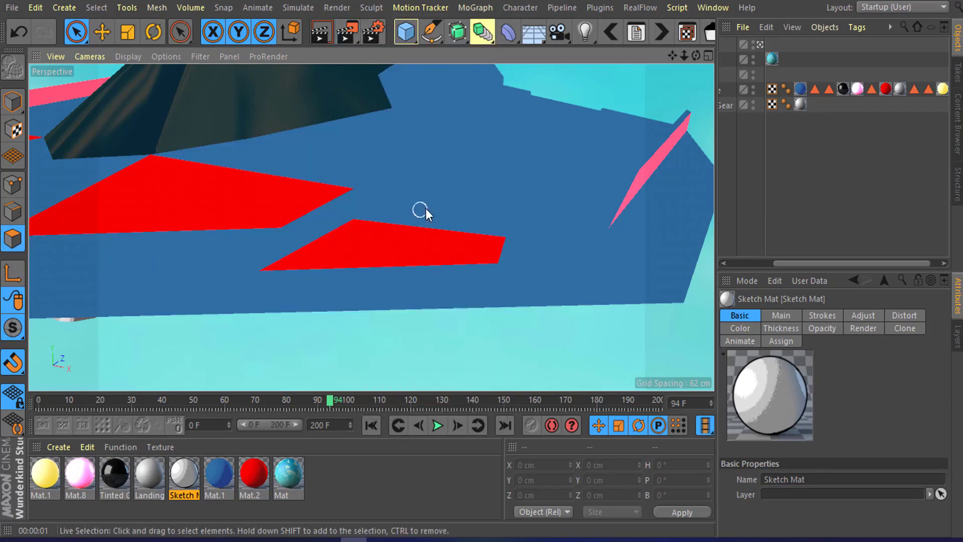
# Step: Switch to Live Selection in polygon mode and select the raised side-panel polygons beside the red accent
pyautogui.click(102, 31)
pyautogui.click(83, 32)
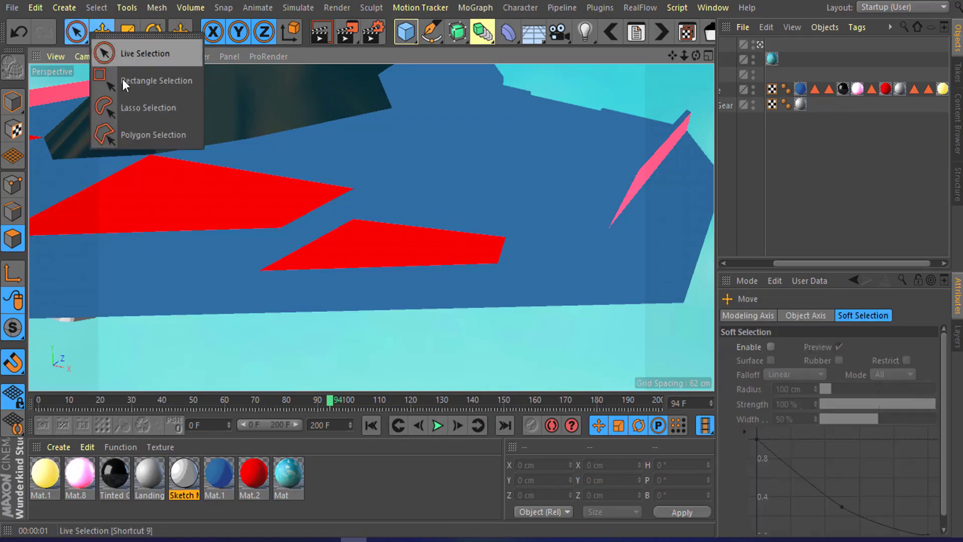
pyautogui.click(135, 53)
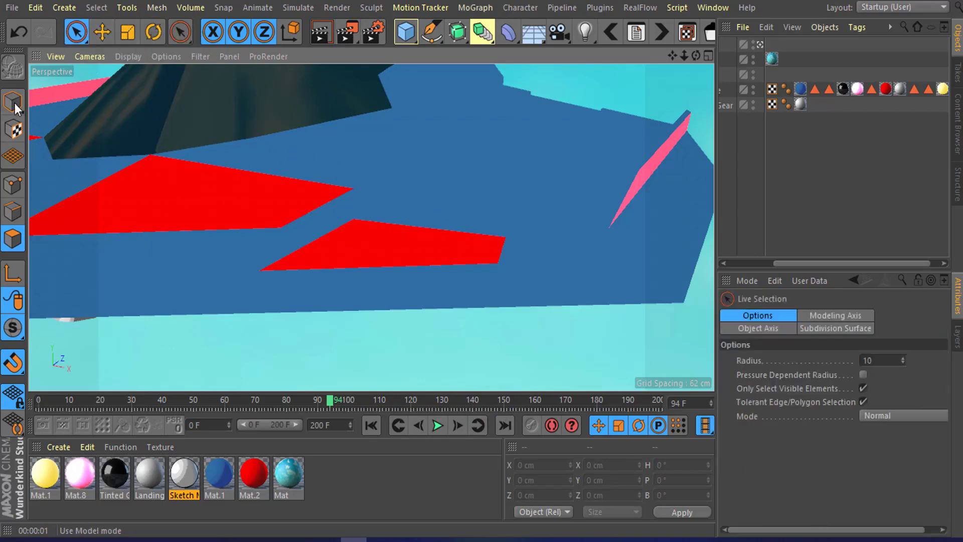
pyautogui.click(12, 241)
pyautogui.click(103, 34)
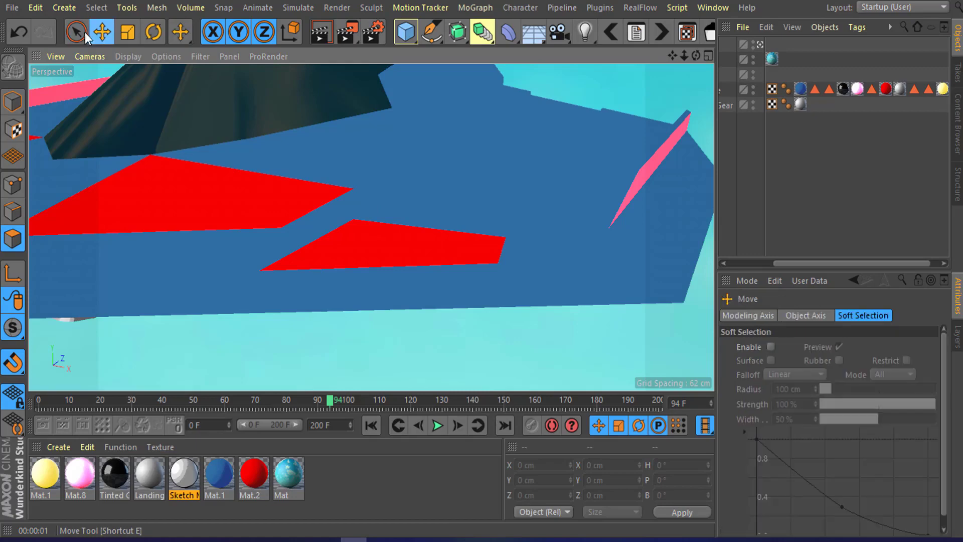
pyautogui.click(14, 216)
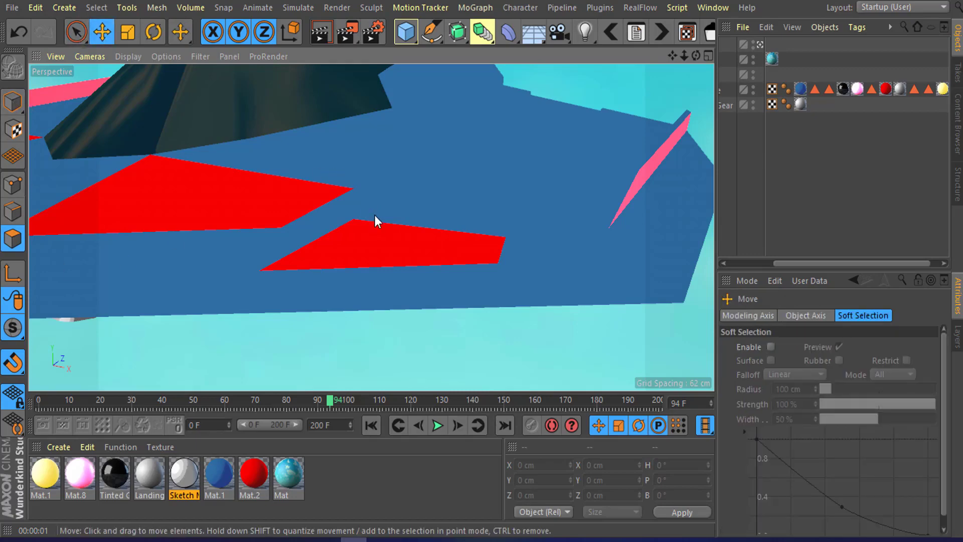
pyautogui.click(375, 215)
pyautogui.keyDown('alt'); pyautogui.moveTo(375, 216); pyautogui.dragTo(376, 211); pyautogui.keyUp('alt')
pyautogui.click(14, 239)
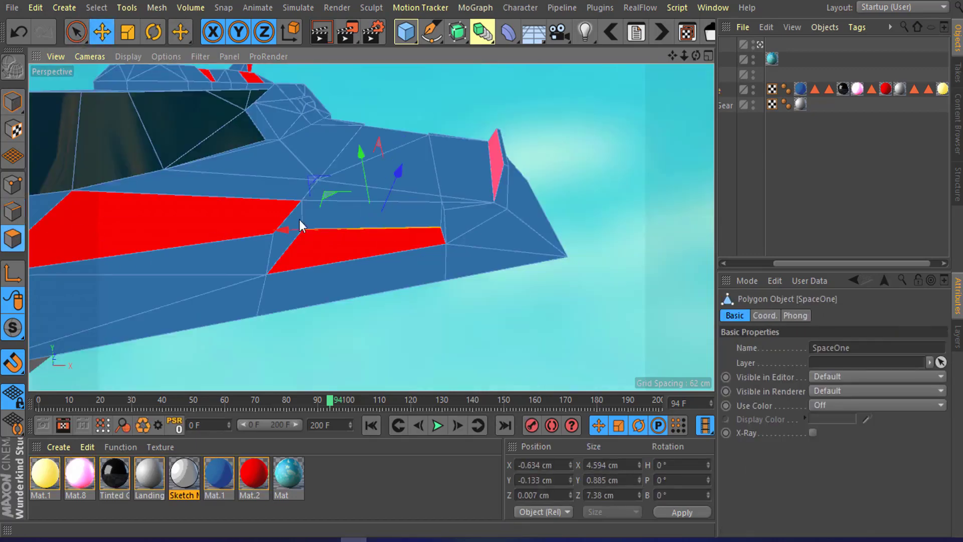
pyautogui.click(321, 217)
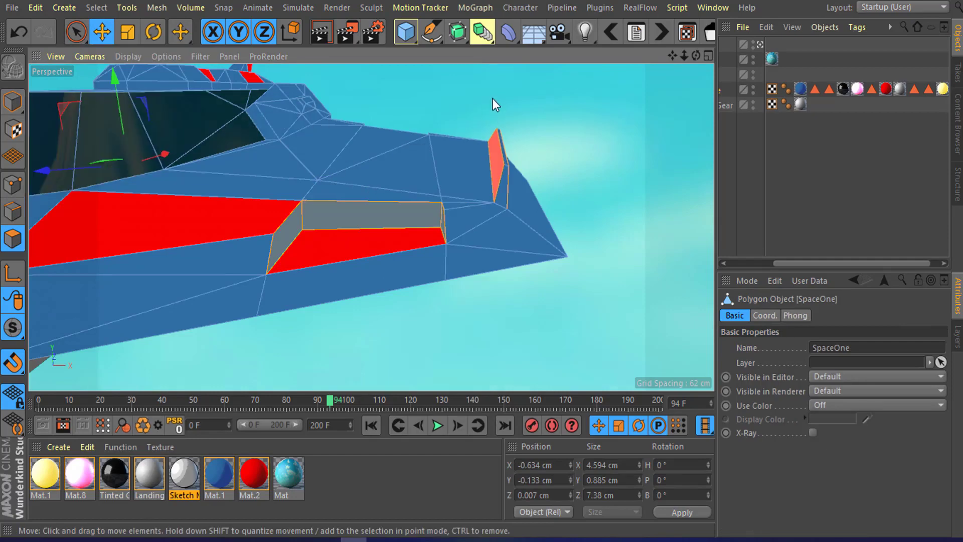
pyautogui.click(481, 117)
pyautogui.click(400, 224)
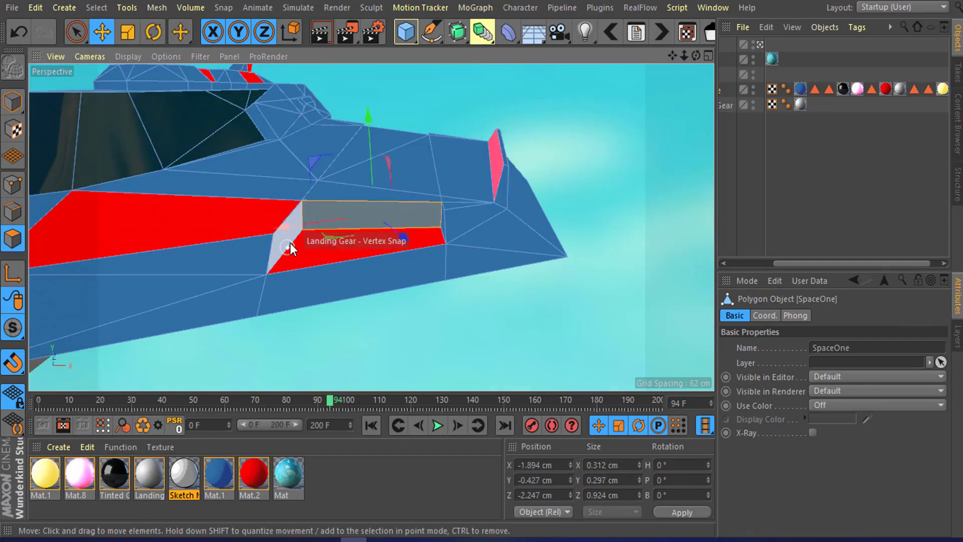
pyautogui.keyDown('alt'); pyautogui.moveTo(407, 223); pyautogui.dragTo(440, 219); pyautogui.keyUp('alt')
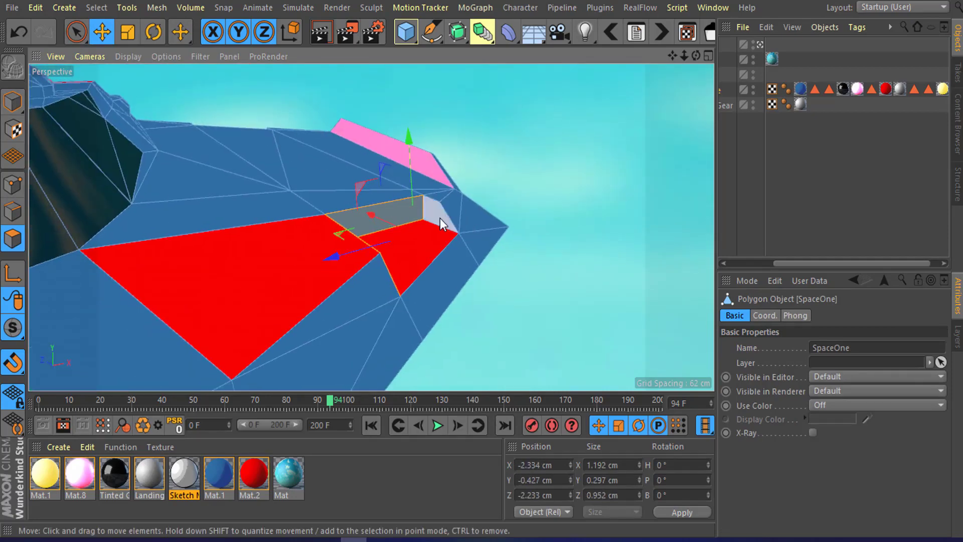
# Step: Select the polygons of the ribbed vent on the ship's flank
pyautogui.scroll(-6, 441, 219)
pyautogui.keyDown('alt'); pyautogui.moveTo(341, 260); pyautogui.dragTo(408, 230); pyautogui.keyUp('alt')
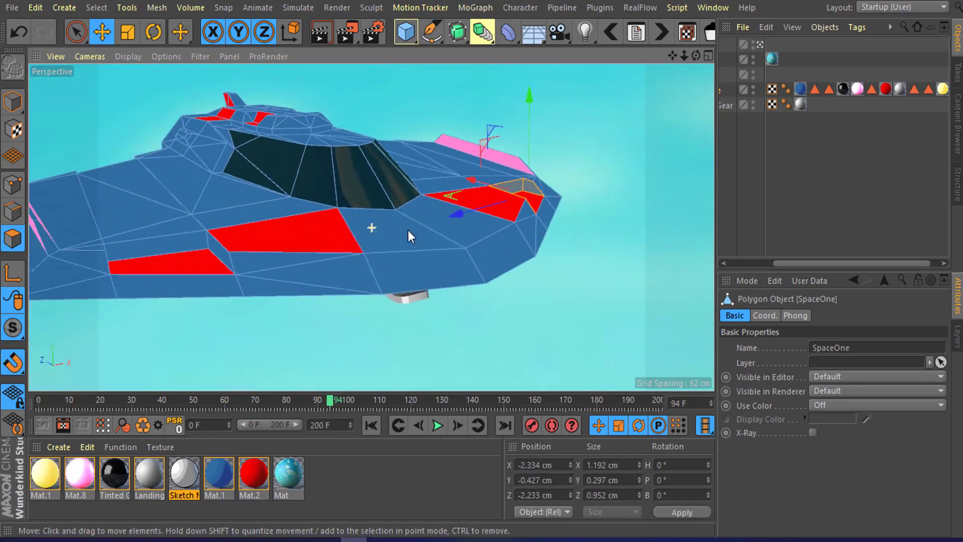
pyautogui.keyDown('alt'); pyautogui.moveTo(225, 243); pyautogui.dragTo(471, 242); pyautogui.keyUp('alt')
pyautogui.scroll(4, 451, 219)
pyautogui.scroll(10, 251, 237)
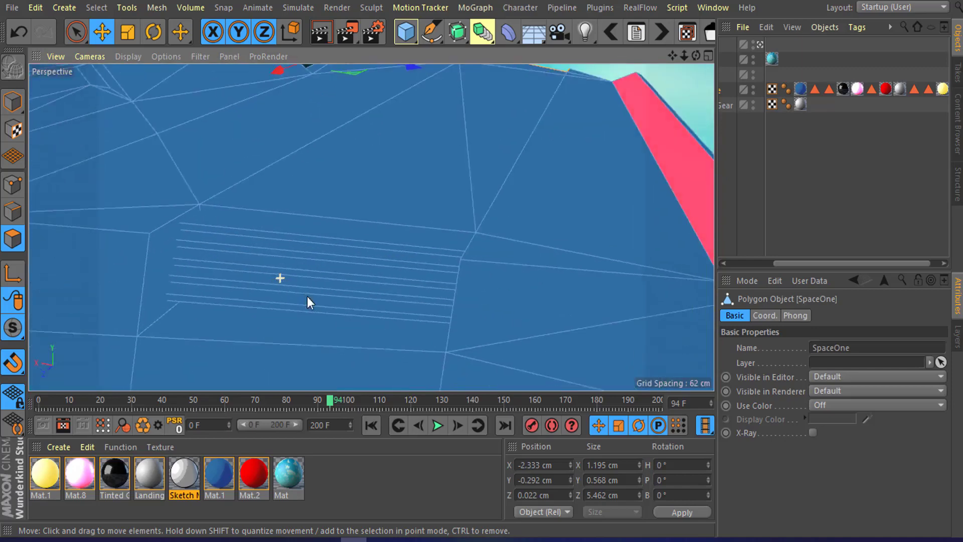
pyautogui.moveTo(307, 296)
pyautogui.keyDown('alt'); pyautogui.mouseDown()
pyautogui.moveTo(338, 265)
pyautogui.moveTo(333, 253)
pyautogui.moveTo(333, 311)
pyautogui.moveTo(331, 193)
pyautogui.moveTo(296, 208)
pyautogui.moveTo(338, 195)
pyautogui.mouseUp(); pyautogui.keyUp('alt')
pyautogui.keyDown('alt'); pyautogui.moveTo(294, 250); pyautogui.dragTo(496, 299); pyautogui.keyUp('alt')
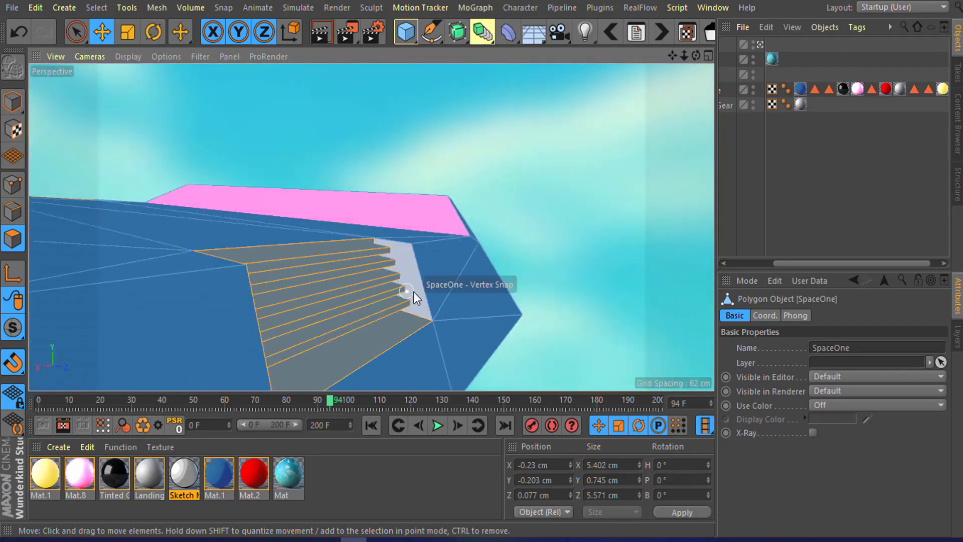
pyautogui.keyDown('alt'); pyautogui.moveTo(413, 291); pyautogui.dragTo(476, 251); pyautogui.keyUp('alt')
pyautogui.scroll(4, 389, 215)
pyautogui.scroll(2, 481, 200)
pyautogui.keyDown('alt'); pyautogui.moveTo(481, 200); pyautogui.dragTo(363, 197); pyautogui.keyUp('alt')
pyautogui.scroll(2, 420, 162)
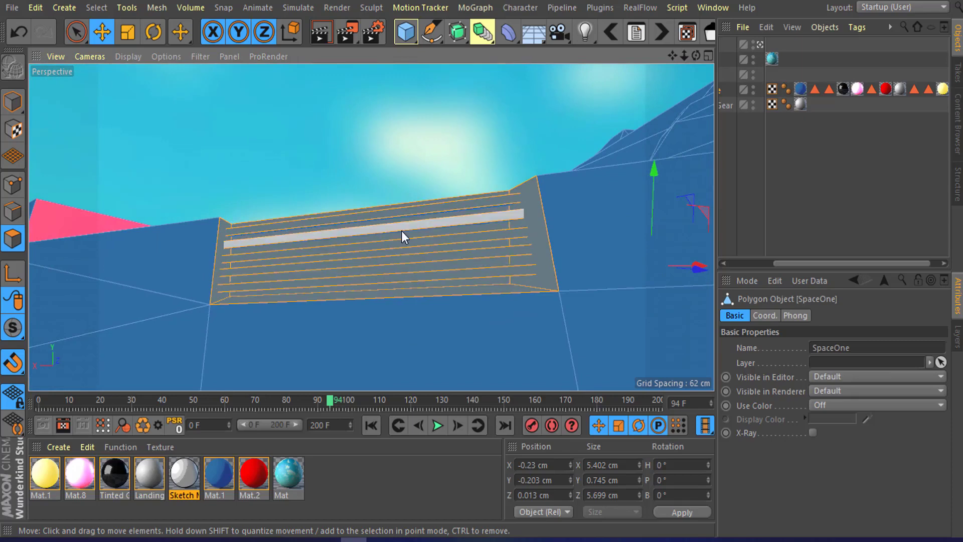
pyautogui.keyDown('alt'); pyautogui.moveTo(407, 230); pyautogui.dragTo(404, 221); pyautogui.keyUp('alt')
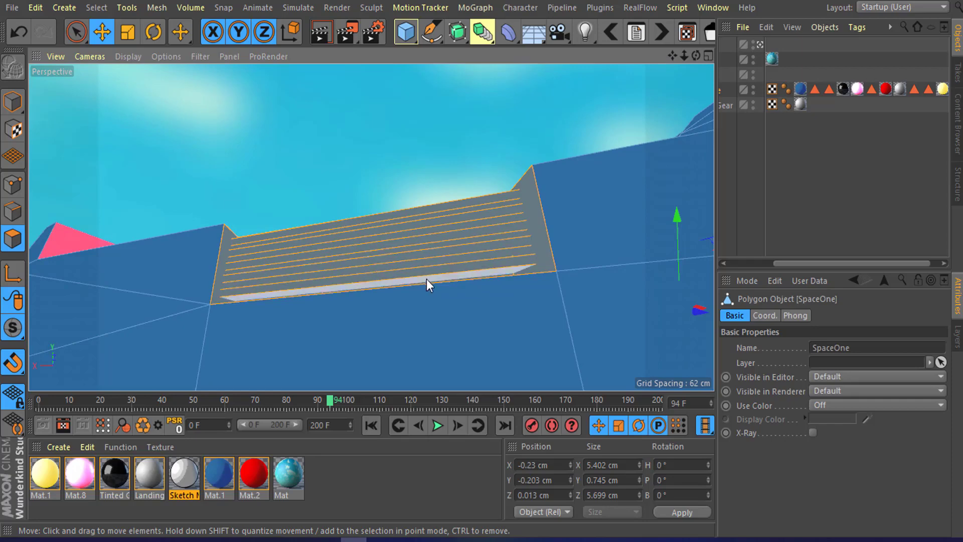
pyautogui.scroll(-10, 438, 230)
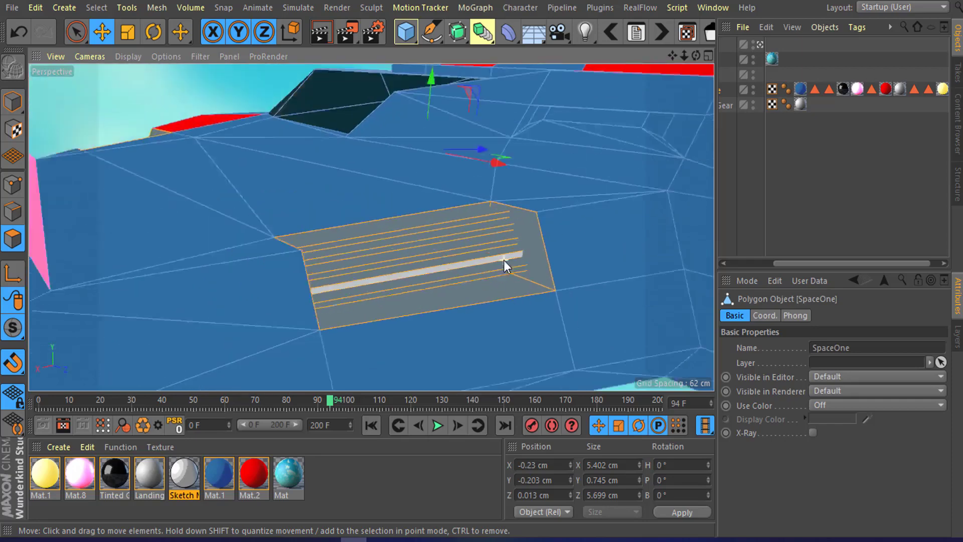
pyautogui.keyDown('alt'); pyautogui.moveTo(504, 245); pyautogui.dragTo(356, 440); pyautogui.keyUp('alt')
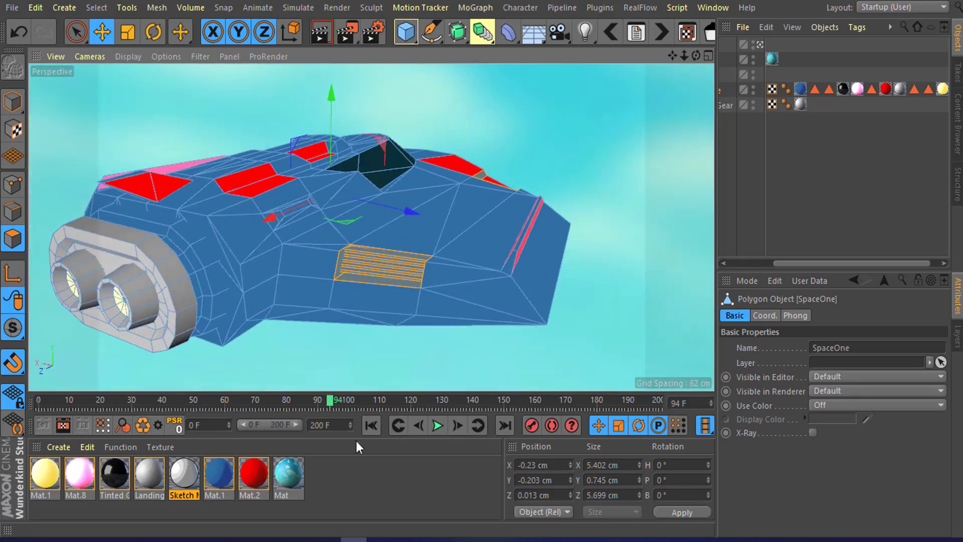
# Step: Create a new material, Mat.3, and apply it to the selected vent polygons
pyautogui.doubleClick(332, 480)
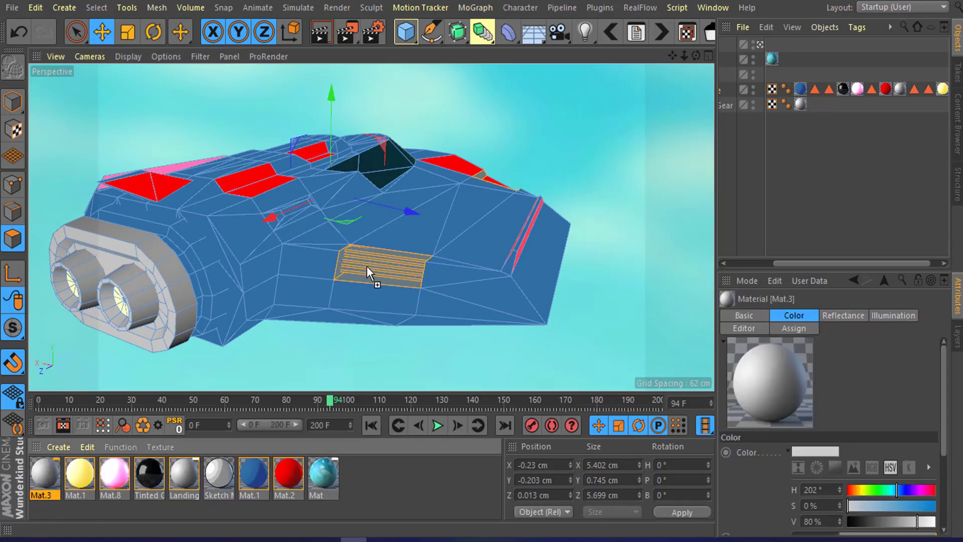
pyautogui.moveTo(366, 265); pyautogui.dragTo(366, 266)
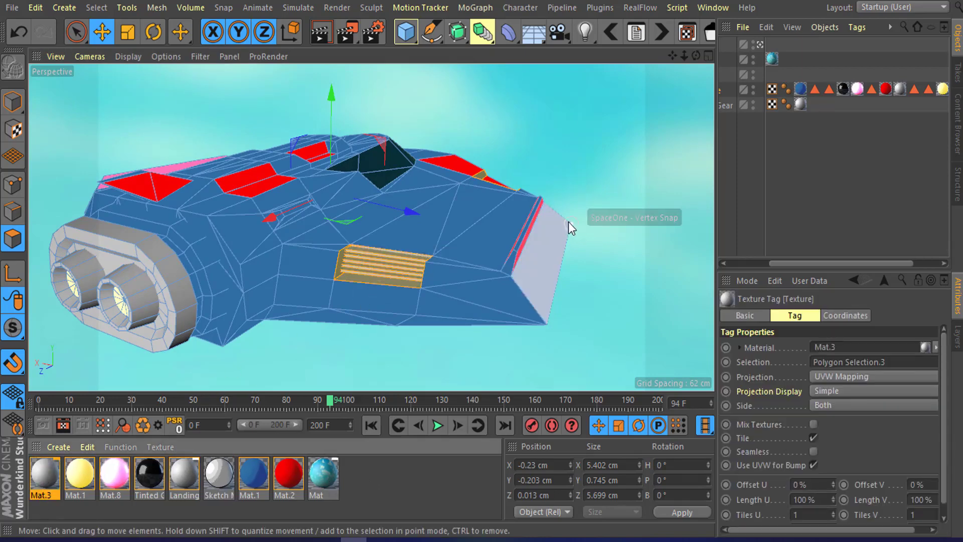
# Step: Open Mat.3 in the Material Editor and darken its colour to value 26%
pyautogui.keyDown('alt'); pyautogui.moveTo(568, 221); pyautogui.dragTo(457, 221); pyautogui.keyUp('alt')
pyautogui.moveTo(863, 263); pyautogui.dragTo(945, 181)
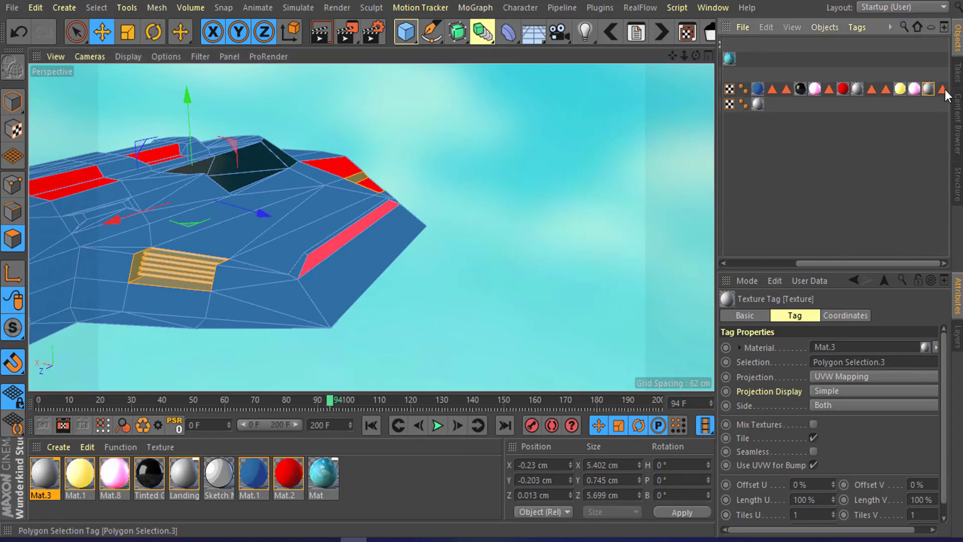
pyautogui.moveTo(868, 265); pyautogui.dragTo(740, 260)
pyautogui.keyDown('alt'); pyautogui.moveTo(373, 266); pyautogui.dragTo(3, 480); pyautogui.keyUp('alt')
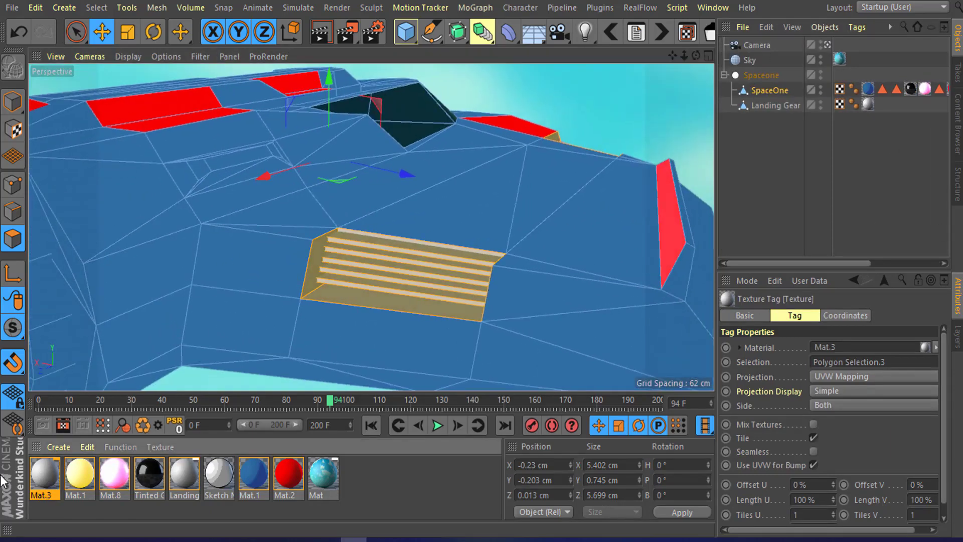
pyautogui.click(42, 480)
pyautogui.moveTo(739, 33); pyautogui.dragTo(652, 25)
pyautogui.moveTo(801, 140); pyautogui.dragTo(751, 141)
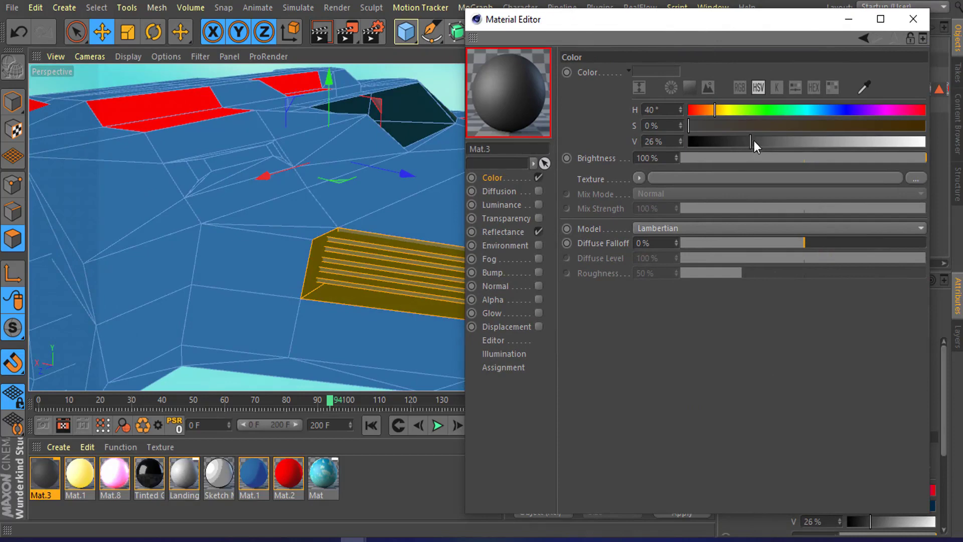
pyautogui.moveTo(816, 26); pyautogui.dragTo(758, 55)
pyautogui.click(854, 49)
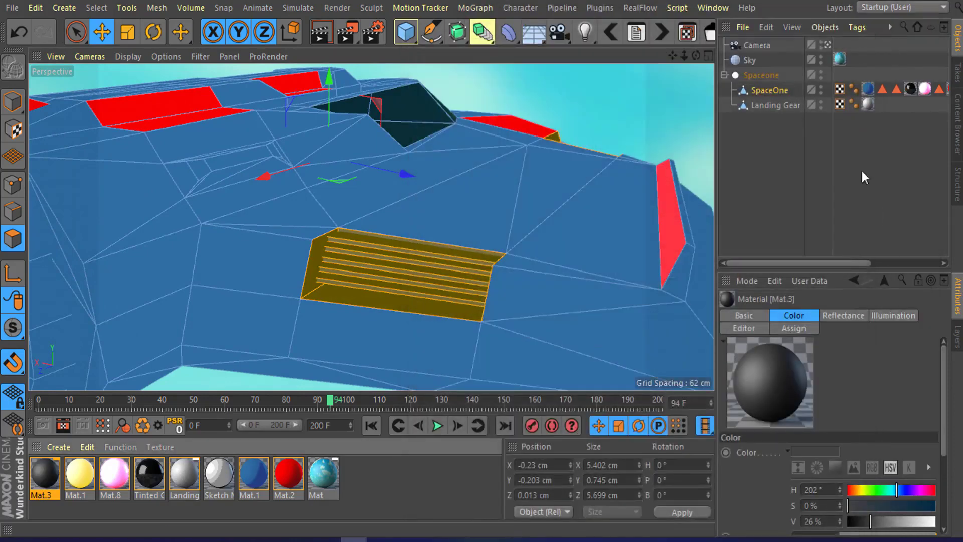
# Step: Render the view to the Picture Viewer and zoom in to examine the shaded ship
pyautogui.click(862, 170)
pyautogui.scroll(-5, 517, 215)
pyautogui.keyDown('alt'); pyautogui.moveTo(434, 257); pyautogui.dragTo(371, 261); pyautogui.keyUp('alt')
pyautogui.scroll(-2, 483, 229)
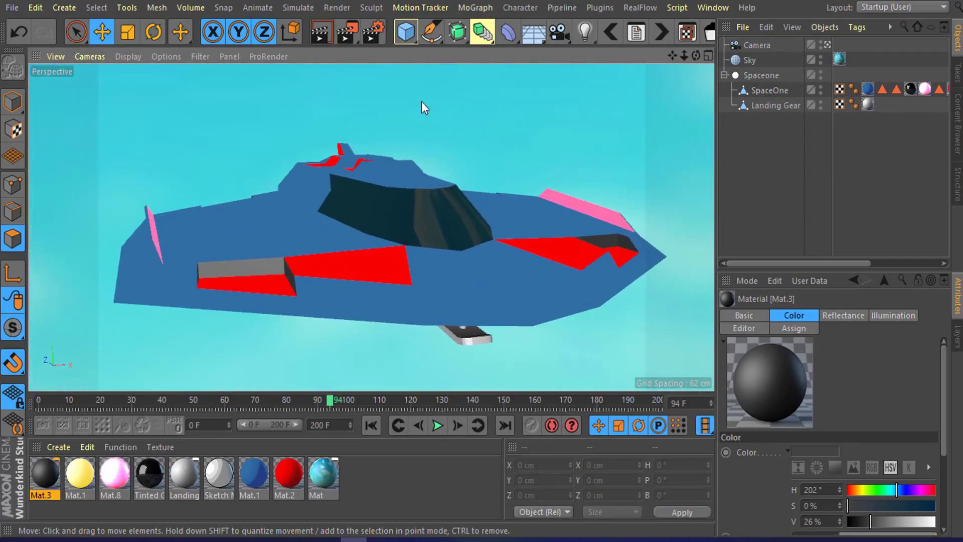
pyautogui.click(346, 32)
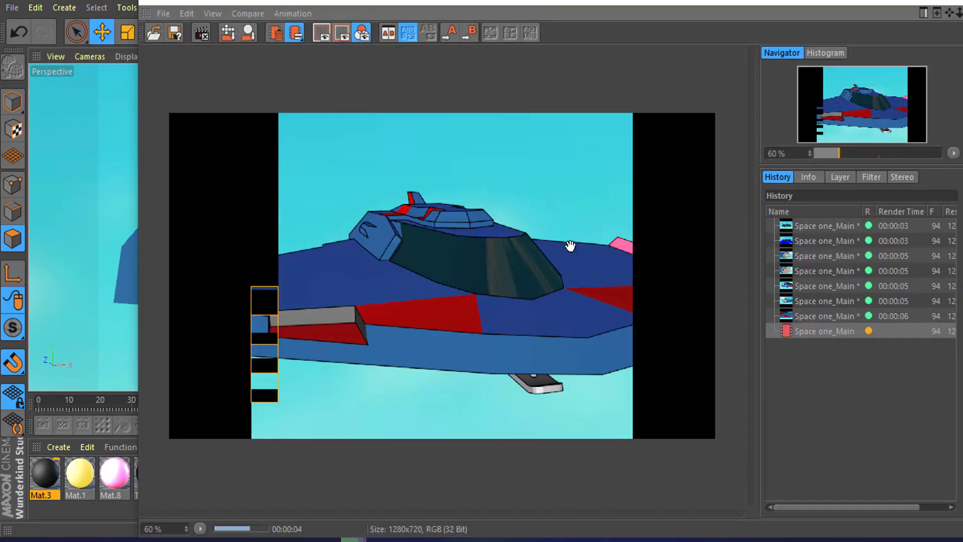
pyautogui.scroll(3, 288, 307)
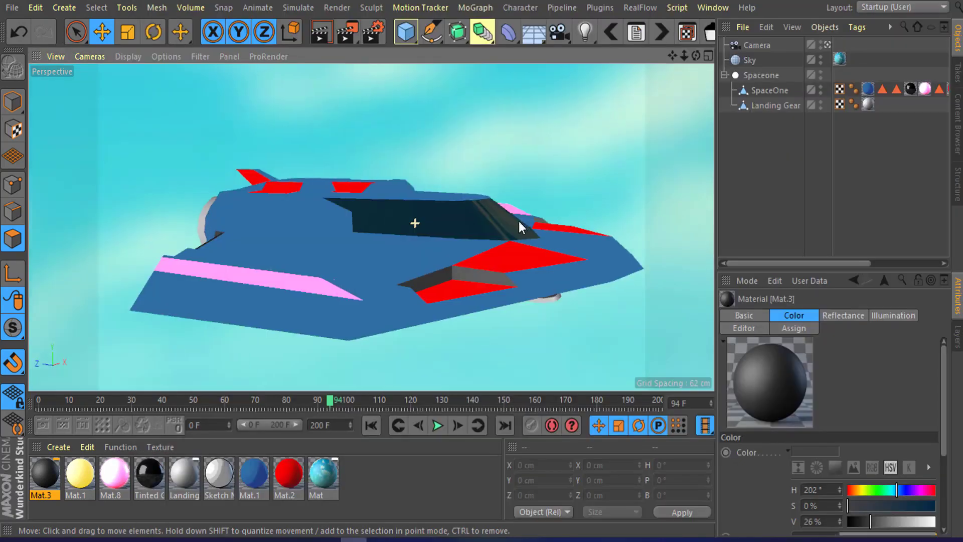
pyautogui.keyDown('alt'); pyautogui.moveTo(519, 221); pyautogui.dragTo(400, 240); pyautogui.keyUp('alt')
pyautogui.scroll(4, 389, 233)
# Step: Add a Light object and move it up above the ship
pyautogui.click(584, 35)
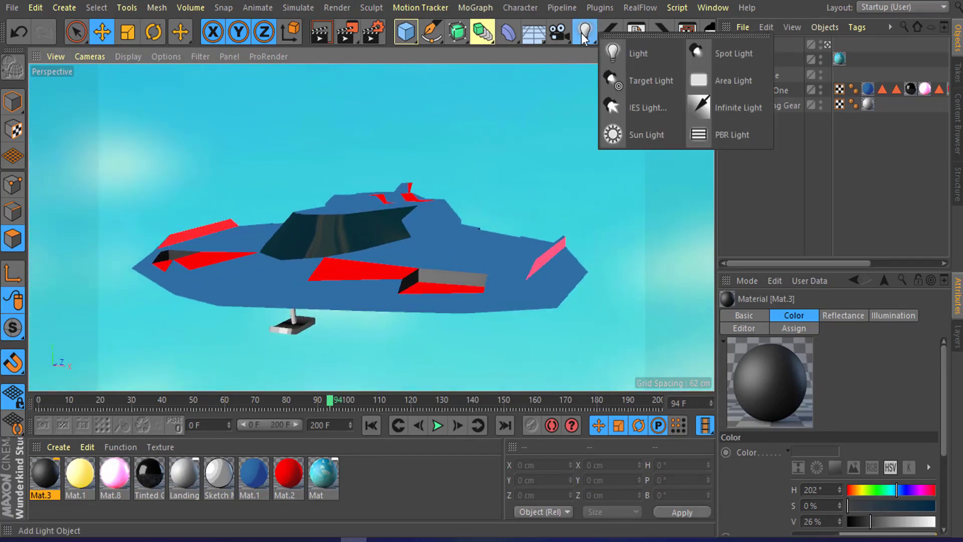
pyautogui.click(630, 46)
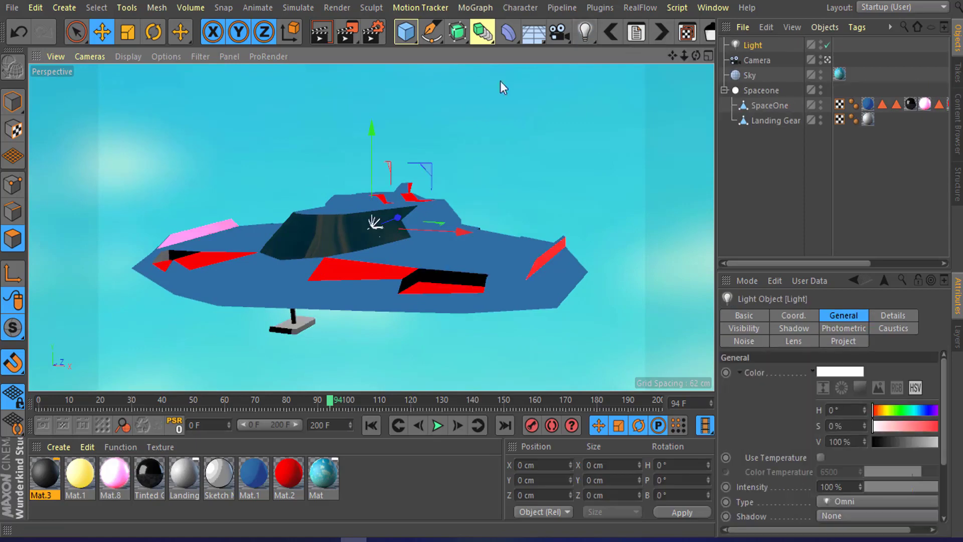
pyautogui.moveTo(371, 211); pyautogui.dragTo(371, 129)
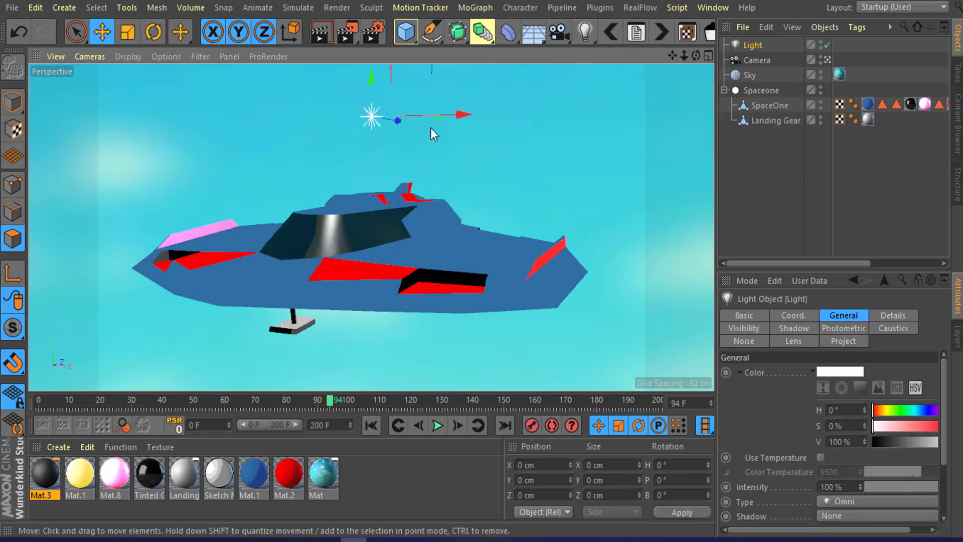
pyautogui.moveTo(431, 129); pyautogui.dragTo(231, 139)
# Step: Turn on the Interactive Render Region and reposition the light above the ship's far side
pyautogui.click(353, 35)
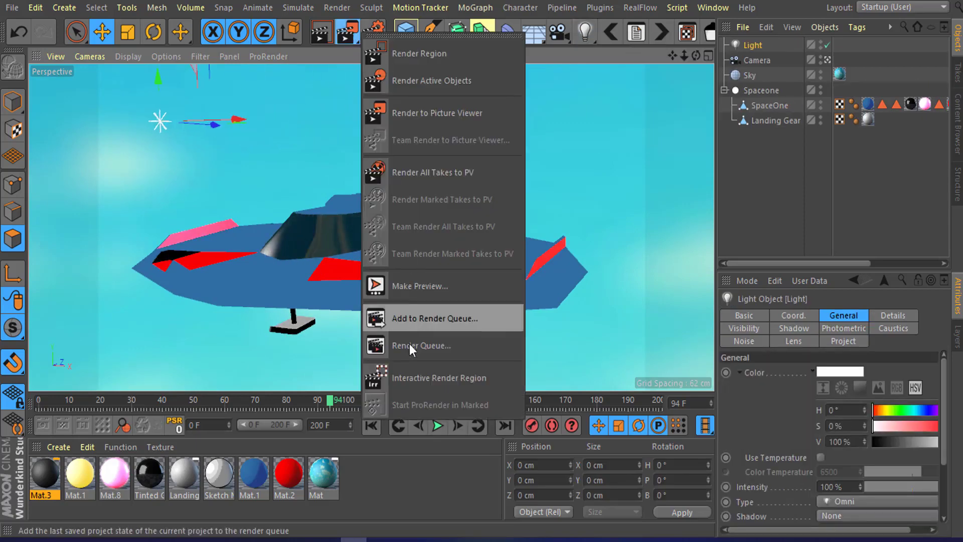
pyautogui.click(413, 372)
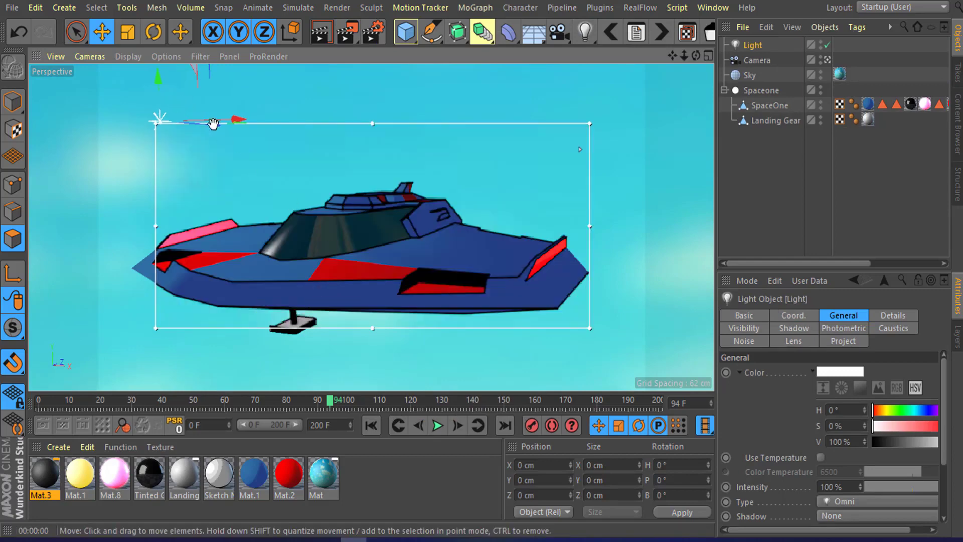
pyautogui.moveTo(216, 125); pyautogui.dragTo(628, 186)
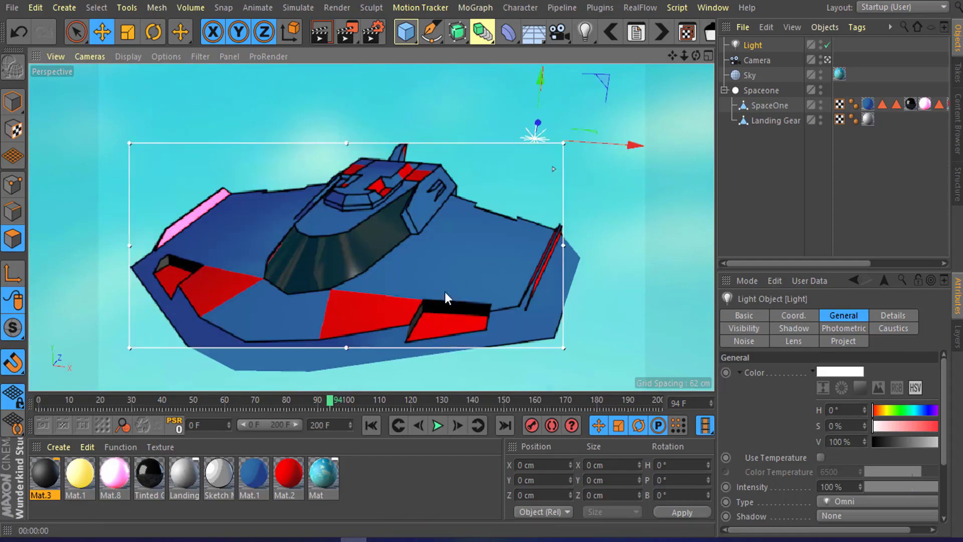
pyautogui.keyDown('alt'); pyautogui.moveTo(445, 292); pyautogui.dragTo(412, 248); pyautogui.keyUp('alt')
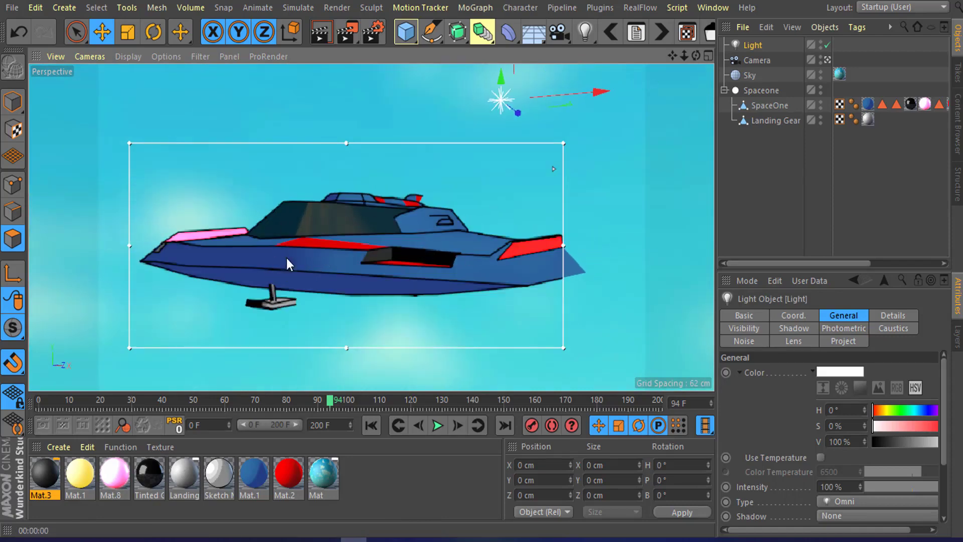
# Step: Open Mat.1's luminance gradient and drag the bias handles of the first two knots
pyautogui.click(254, 480)
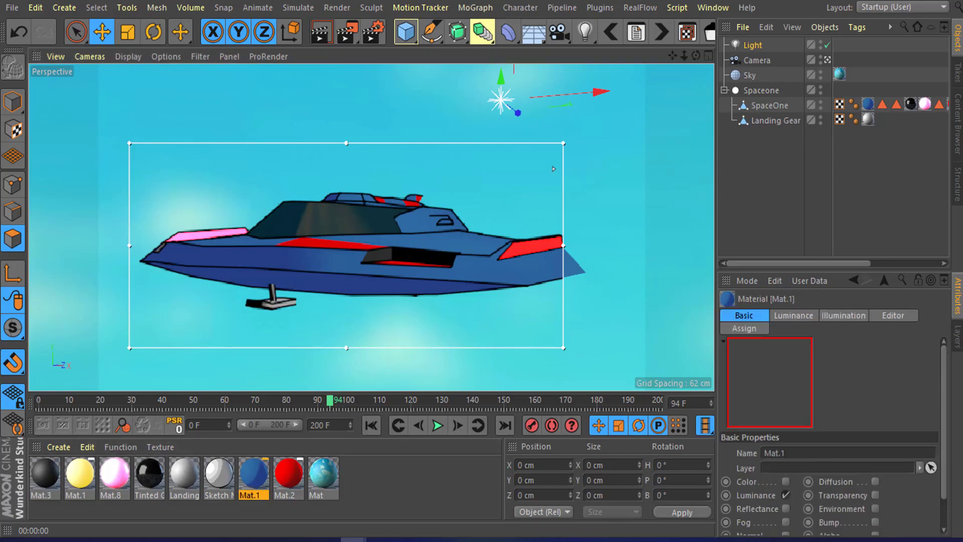
pyautogui.moveTo(962, 68); pyautogui.dragTo(626, 20)
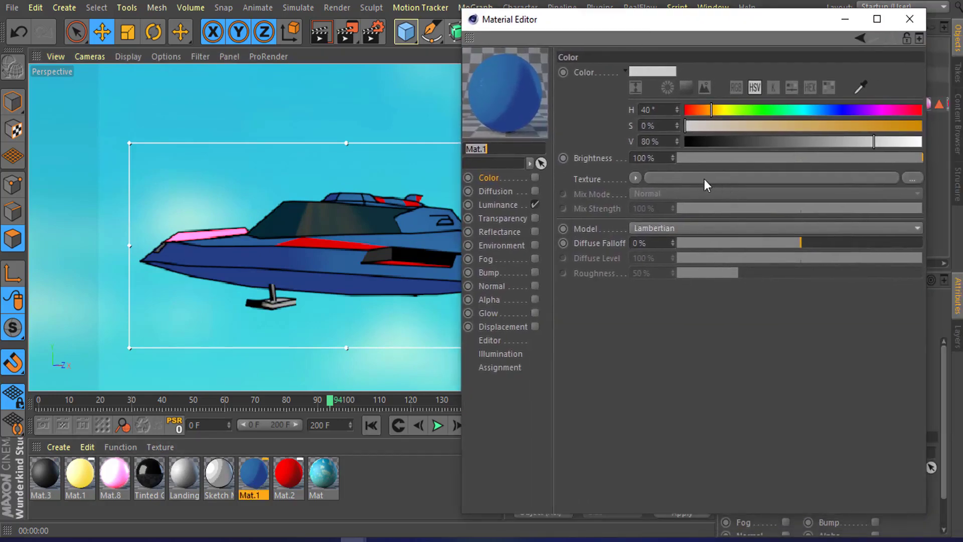
pyautogui.click(489, 203)
pyautogui.click(774, 180)
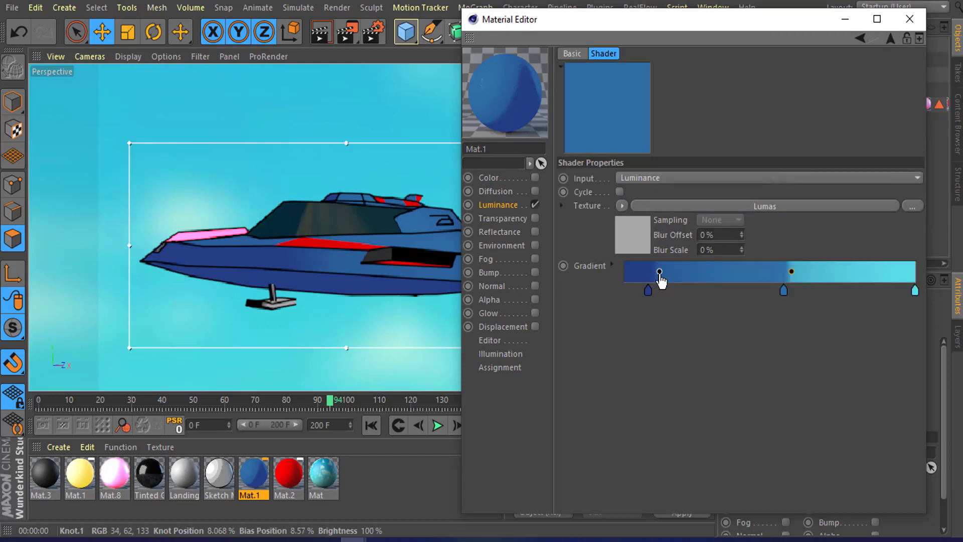
pyautogui.moveTo(659, 271); pyautogui.dragTo(655, 271)
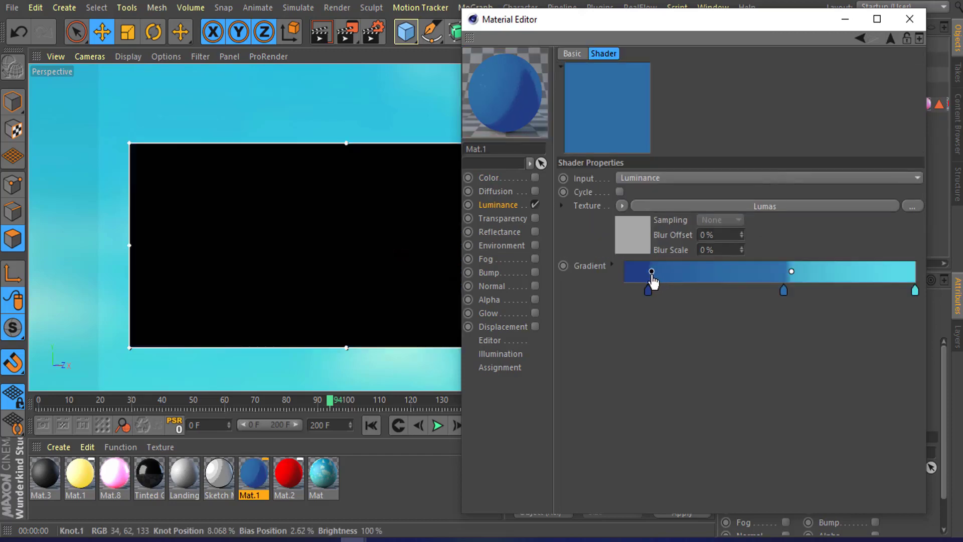
pyautogui.moveTo(653, 277); pyautogui.dragTo(649, 278)
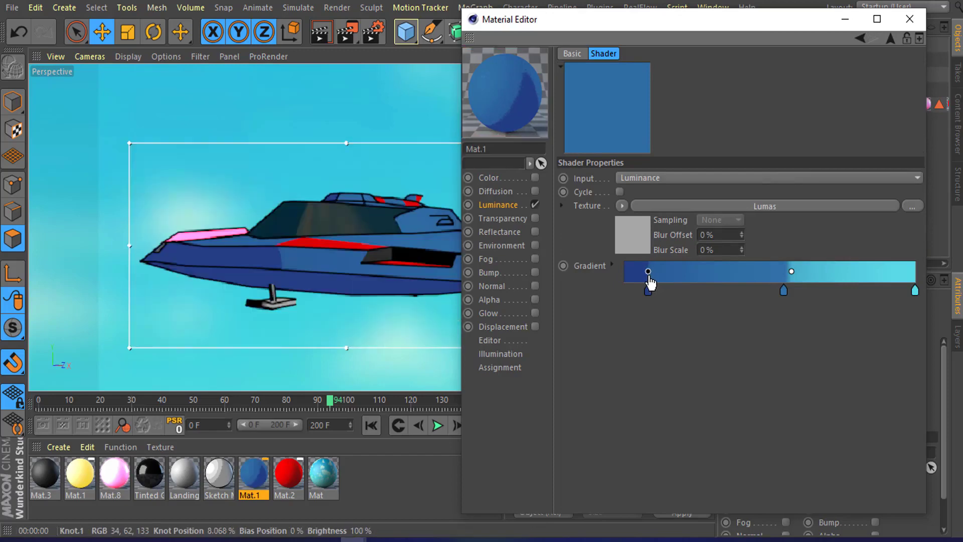
pyautogui.moveTo(794, 277); pyautogui.dragTo(786, 278)
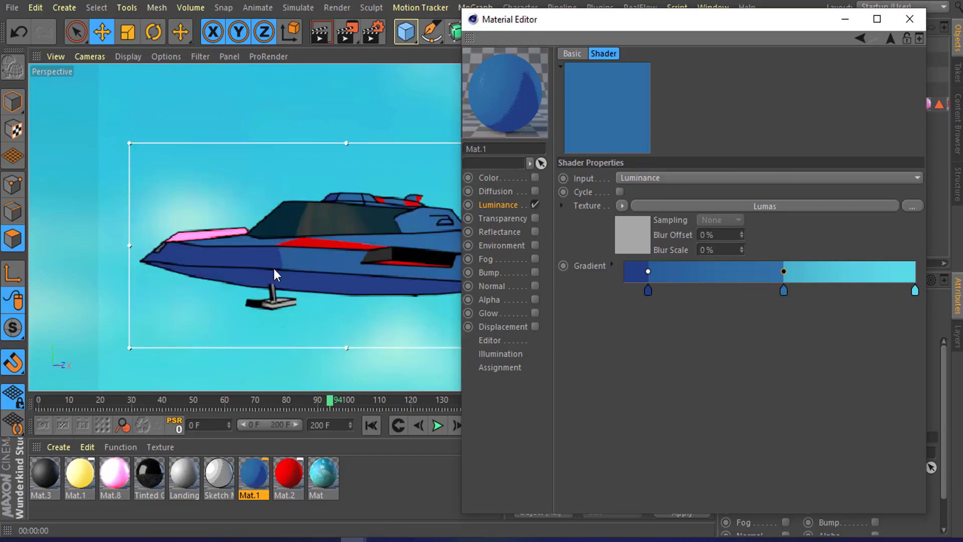
# Step: Add a gradient knot at about 76% and set its colour to H 208, S 48%, V 71%
pyautogui.click(846, 290)
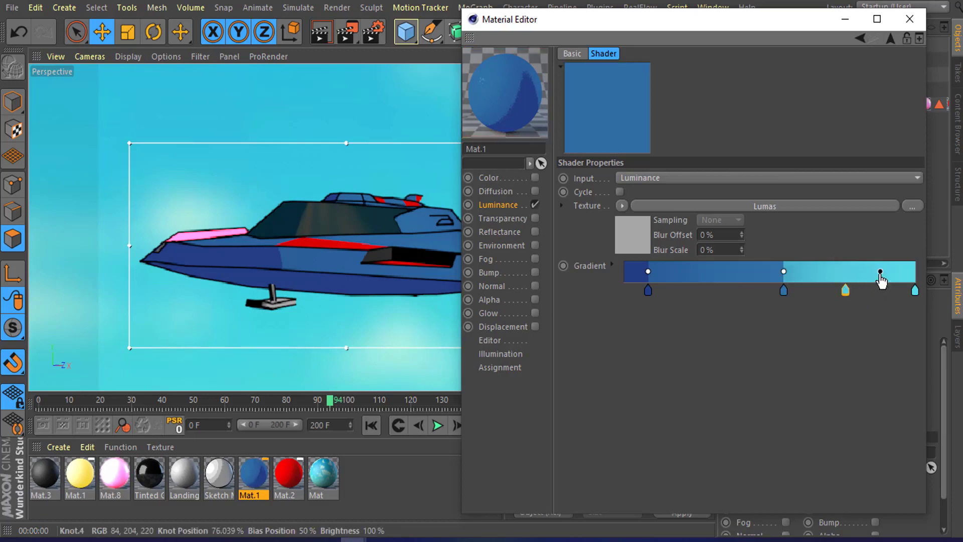
pyautogui.moveTo(878, 280); pyautogui.dragTo(859, 282)
pyautogui.click(845, 290)
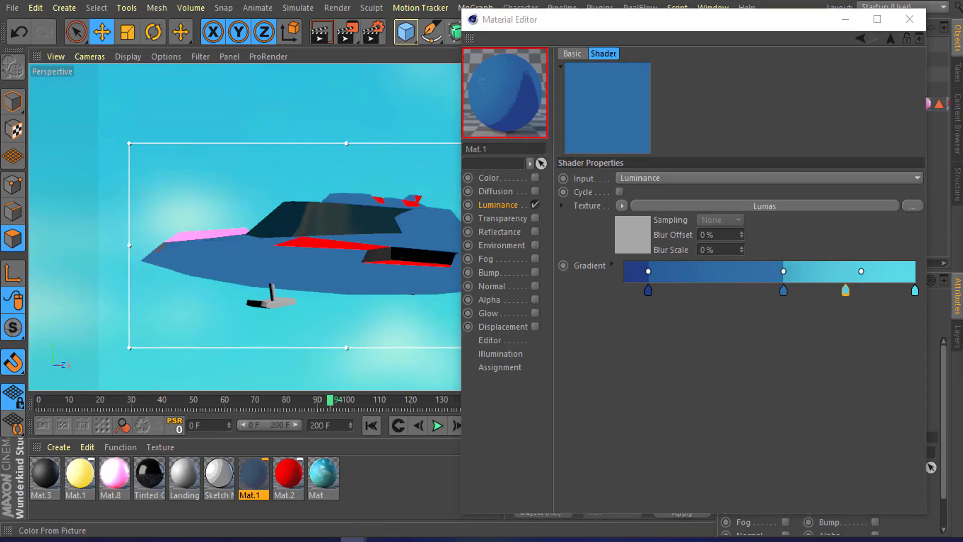
pyautogui.doubleClick(845, 290)
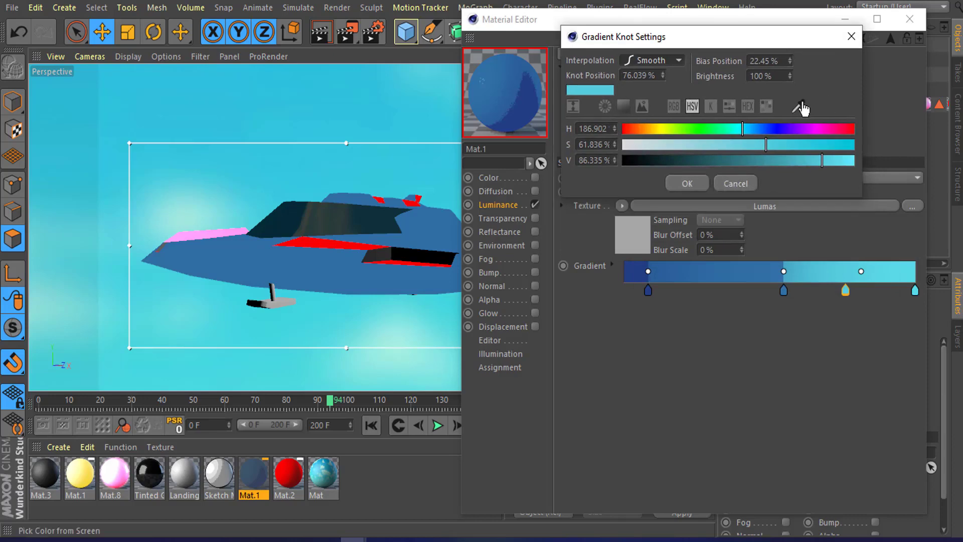
pyautogui.click(797, 106)
pyautogui.click(719, 271)
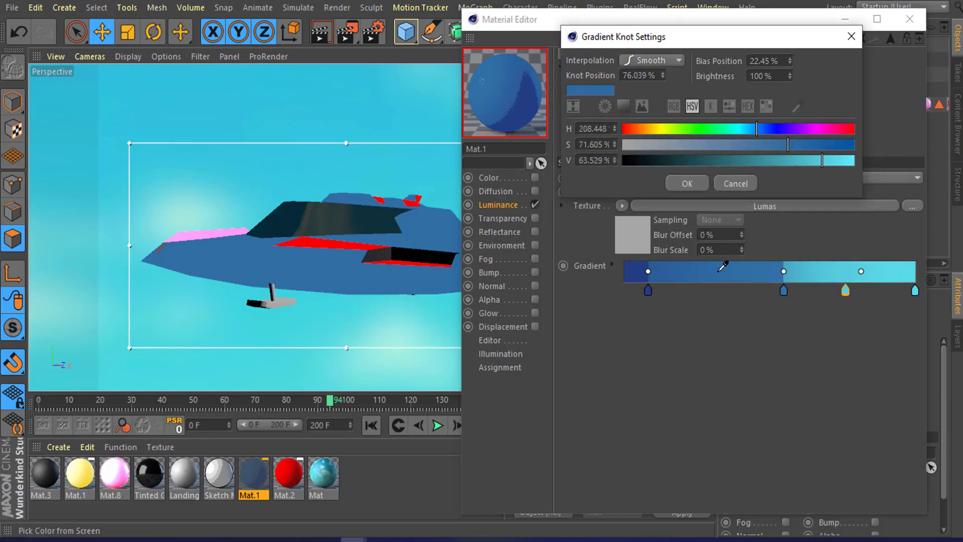
pyautogui.moveTo(785, 149)
pyautogui.mouseDown()
pyautogui.moveTo(733, 145)
pyautogui.moveTo(790, 164)
pyautogui.mouseUp()
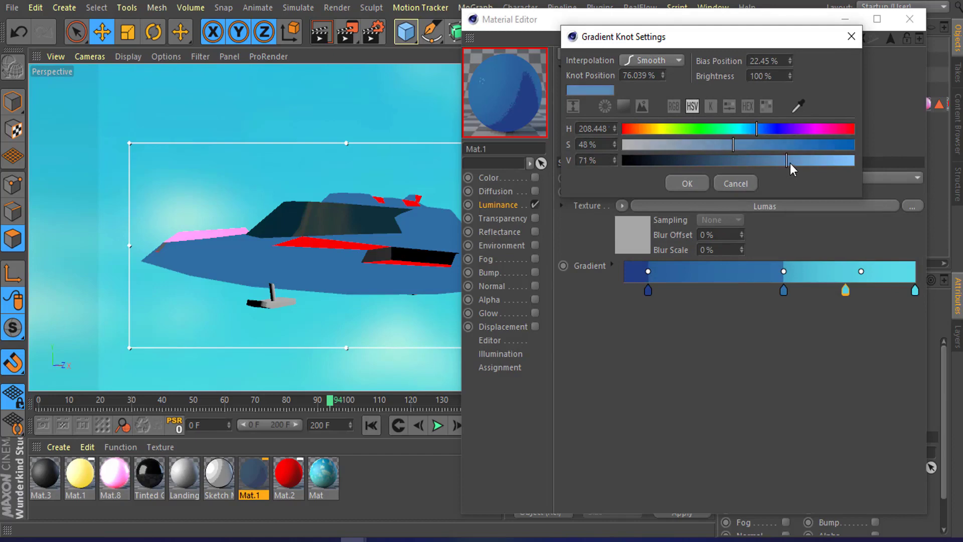
pyautogui.click(686, 183)
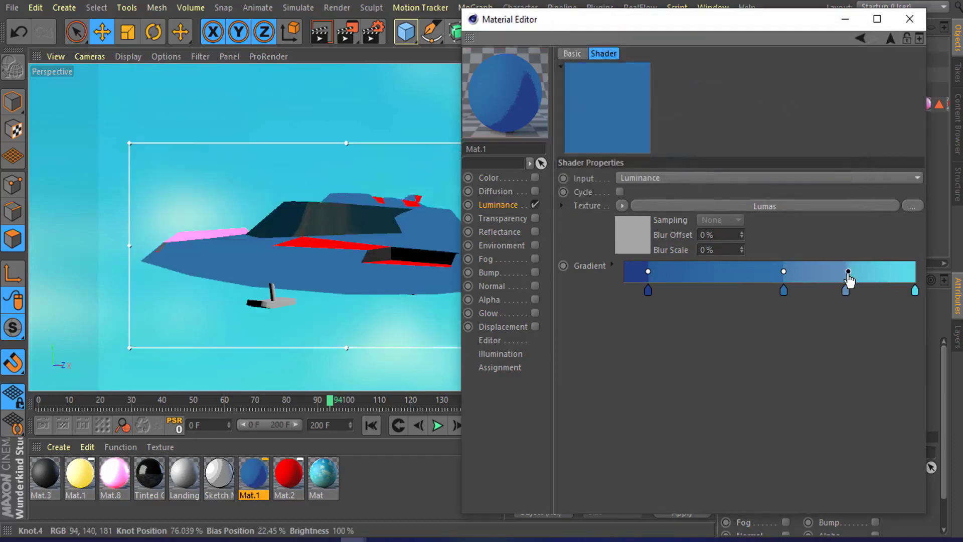
# Step: Move the middle gradient knot slightly left and close the Material Editor
pyautogui.moveTo(782, 291); pyautogui.dragTo(763, 291)
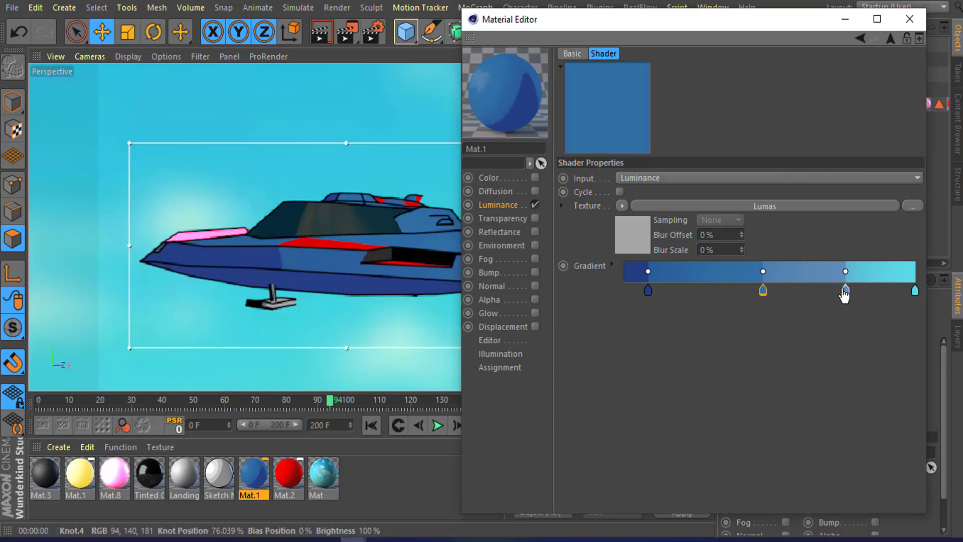
pyautogui.click(904, 21)
pyautogui.moveTo(381, 264)
pyautogui.keyDown('alt'); pyautogui.mouseDown()
pyautogui.moveTo(364, 258)
pyautogui.moveTo(465, 251)
pyautogui.moveTo(479, 242)
pyautogui.moveTo(450, 231)
pyautogui.moveTo(513, 239)
pyautogui.moveTo(530, 226)
pyautogui.moveTo(390, 290)
pyautogui.moveTo(472, 293)
pyautogui.mouseUp(); pyautogui.keyUp('alt')
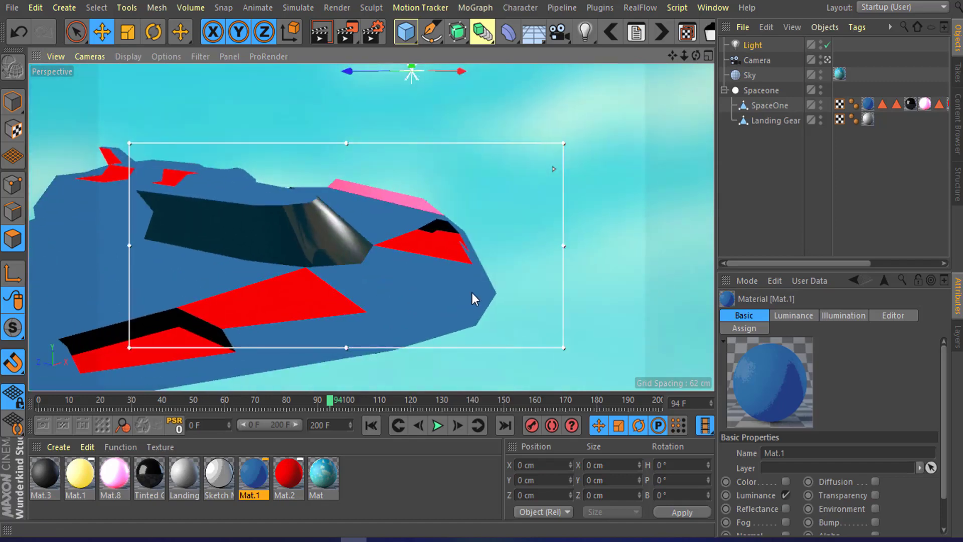
pyautogui.keyDown('alt'); pyautogui.moveTo(460, 299); pyautogui.dragTo(445, 290); pyautogui.keyUp('alt')
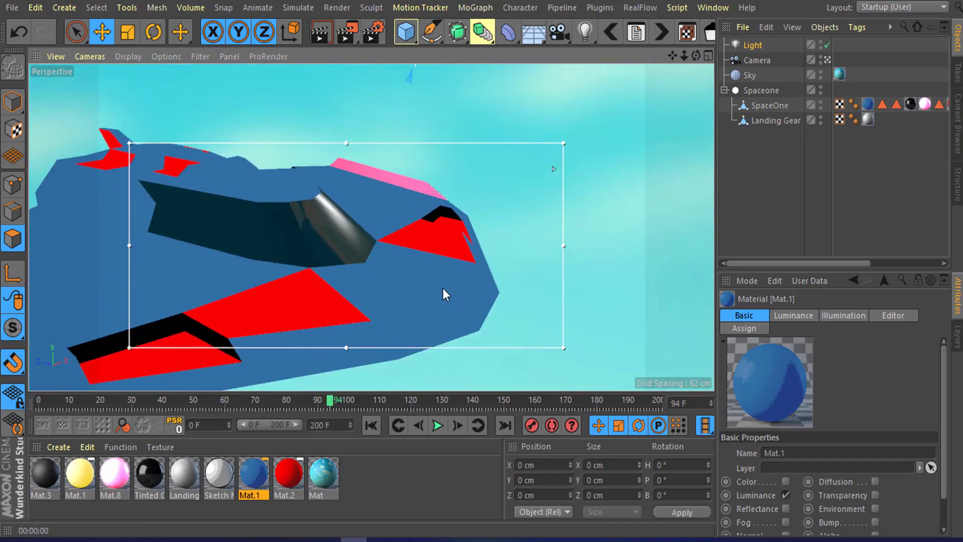
# Step: Select the Light object and delete it
pyautogui.click(754, 92)
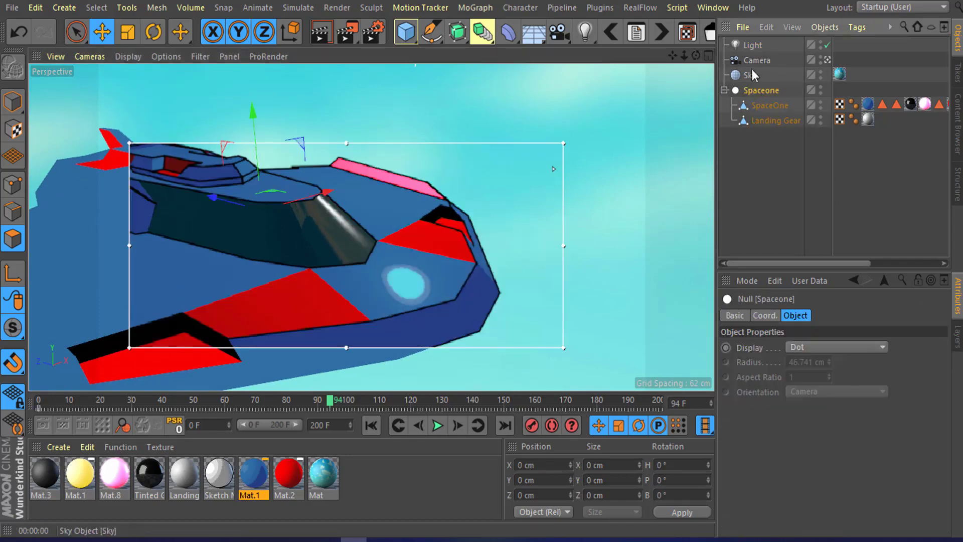
pyautogui.click(757, 46)
pyautogui.press('Delete')
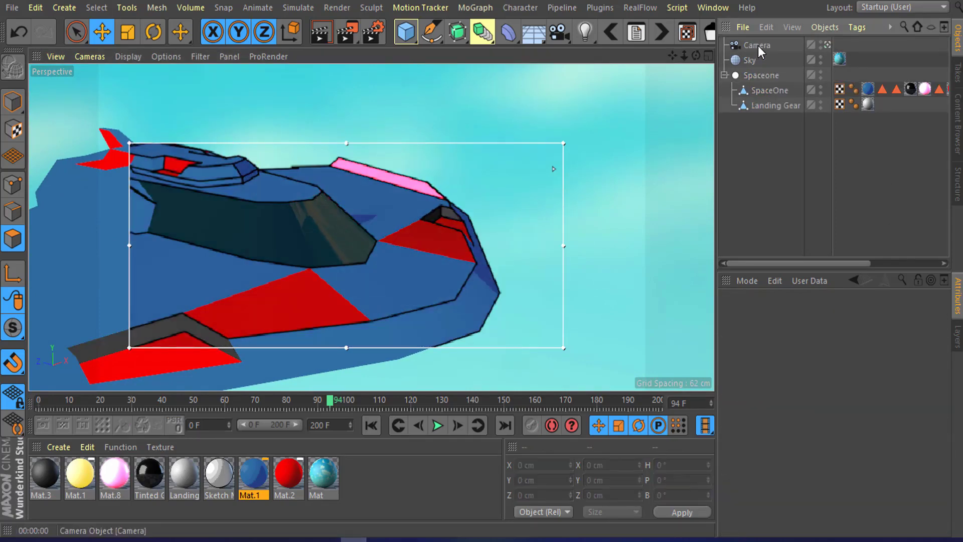
# Step: Orbit and zoom around the ship to inspect the rendered outlines and materials
pyautogui.keyDown('alt'); pyautogui.moveTo(415, 241); pyautogui.dragTo(454, 197); pyautogui.keyUp('alt')
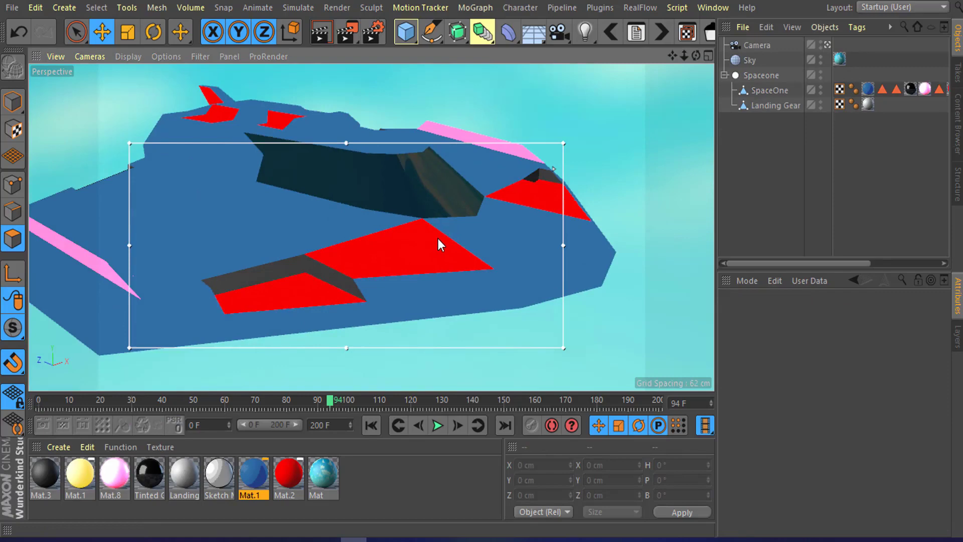
pyautogui.scroll(-3, 434, 237)
pyautogui.keyDown('alt'); pyautogui.moveTo(424, 233); pyautogui.dragTo(299, 287); pyautogui.keyUp('alt')
pyautogui.scroll(-6, 252, 282)
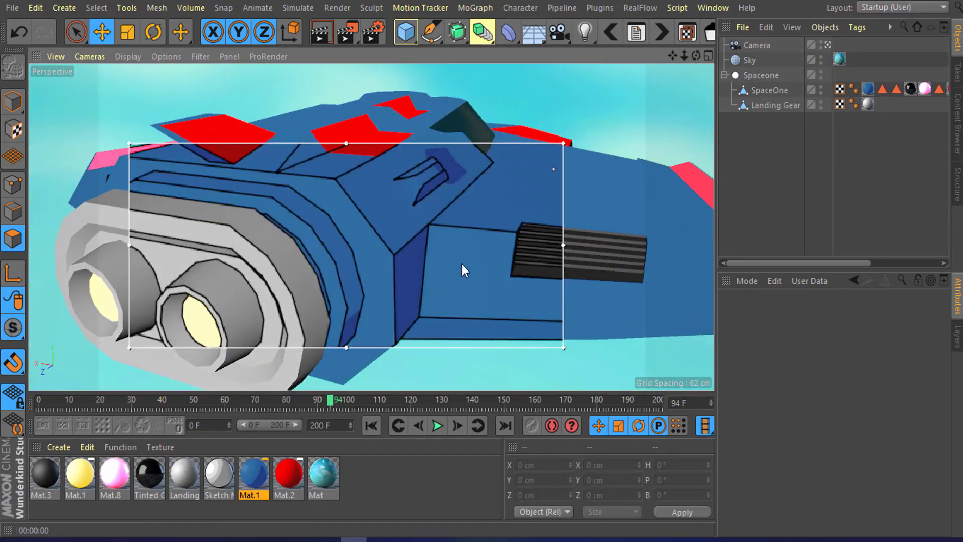
pyautogui.scroll(-5, 462, 264)
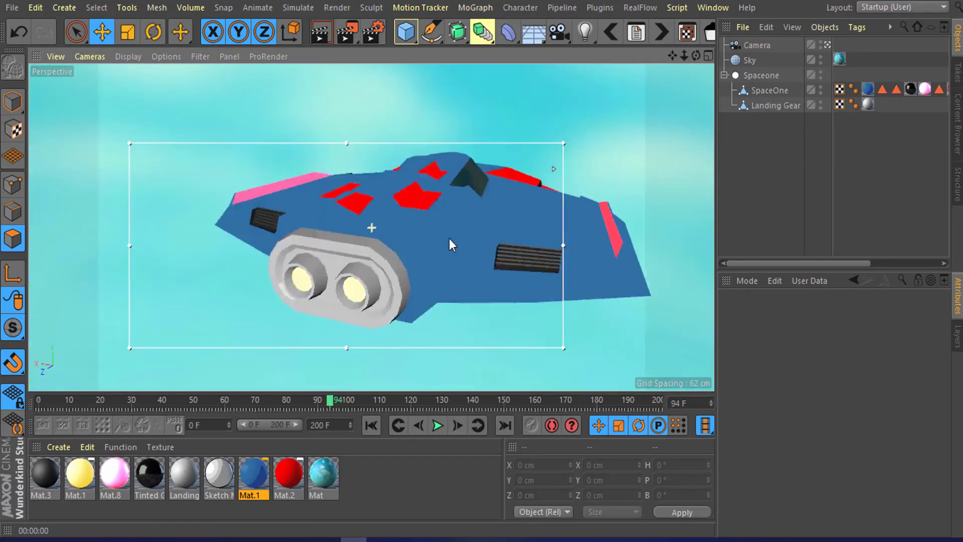
pyautogui.keyDown('alt'); pyautogui.moveTo(450, 239); pyautogui.dragTo(586, 251); pyautogui.keyUp('alt')
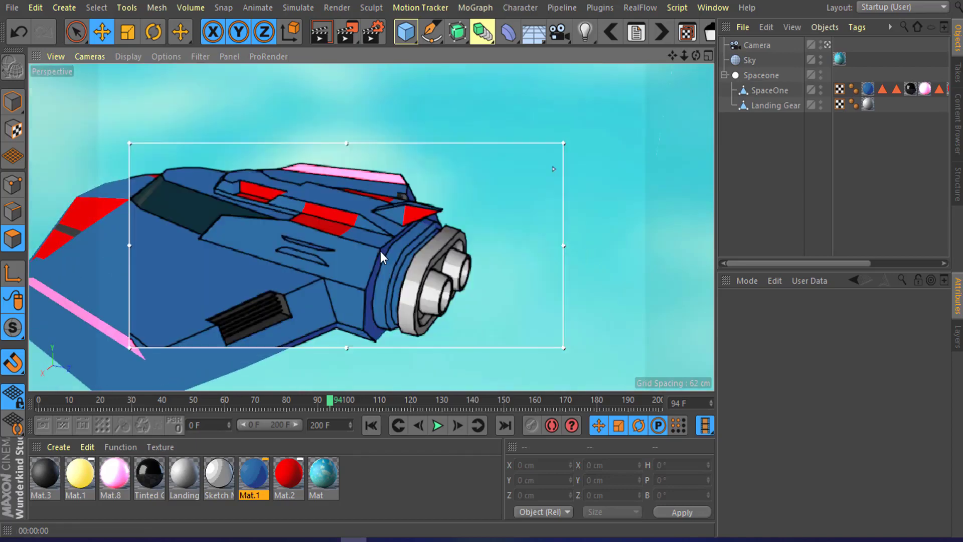
# Step: Create a new material and disable its Color and Reflectance channels, keeping Luminance enabled
pyautogui.keyDown('alt'); pyautogui.moveTo(228, 263); pyautogui.dragTo(360, 215); pyautogui.keyUp('alt')
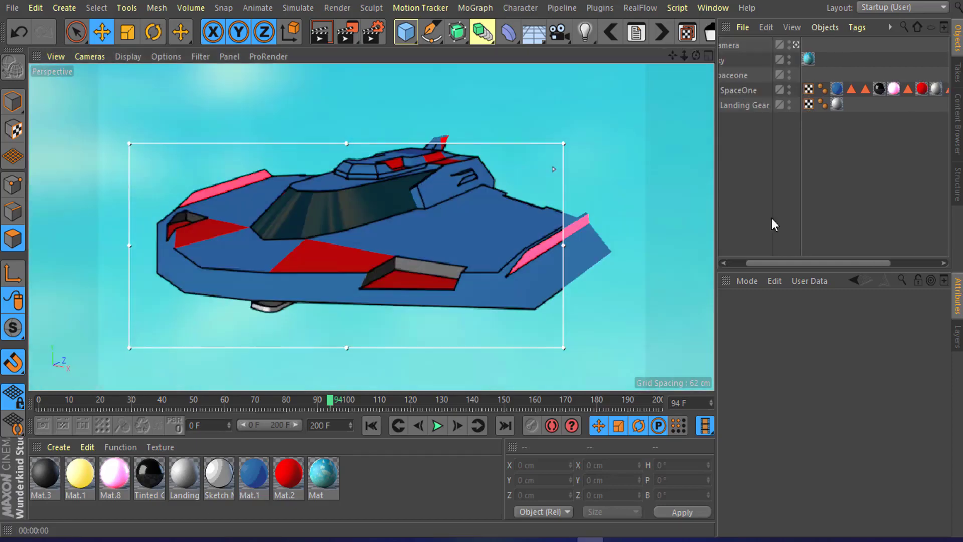
pyautogui.keyDown('alt'); pyautogui.moveTo(270, 281); pyautogui.dragTo(386, 248); pyautogui.keyUp('alt')
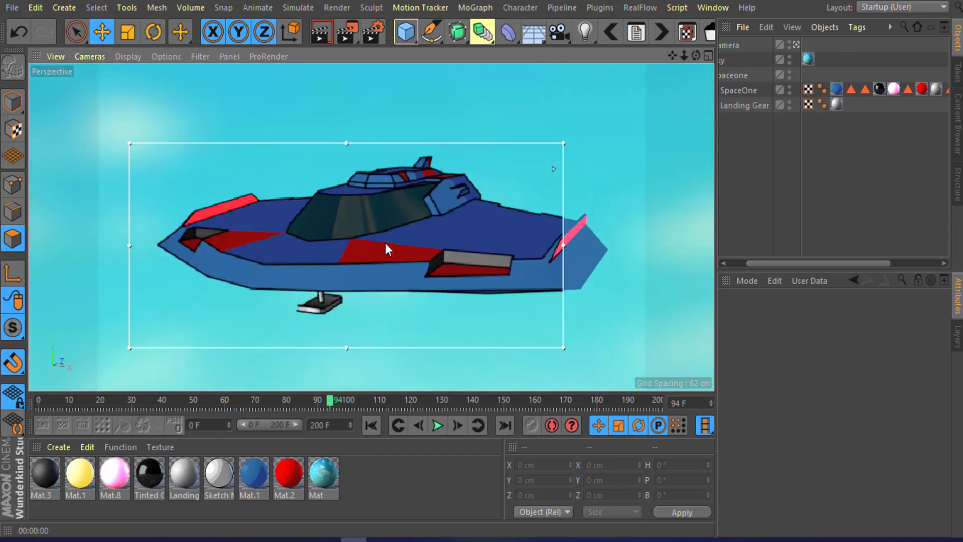
pyautogui.scroll(2, 385, 242)
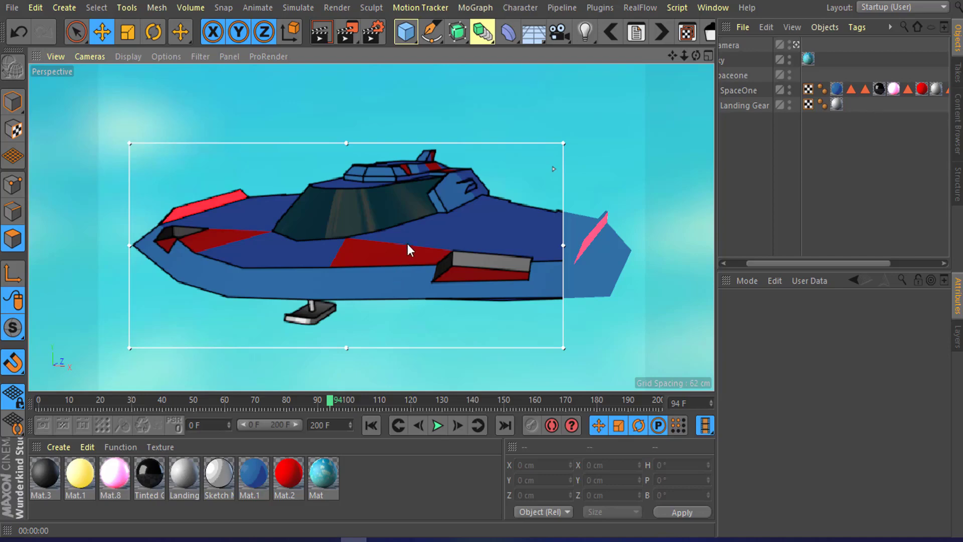
pyautogui.doubleClick(370, 461)
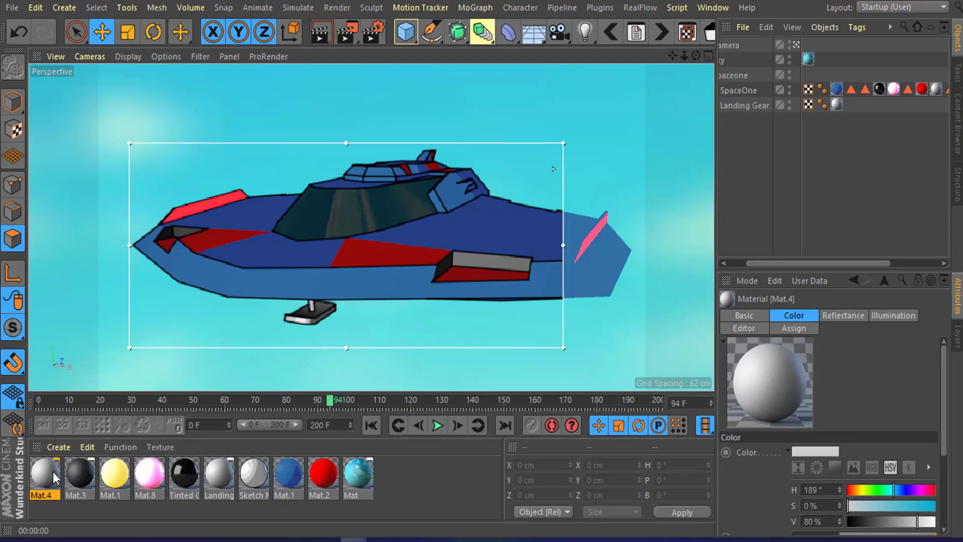
pyautogui.hotkey('ctrl', 'r')
pyautogui.moveTo(652, 40); pyautogui.dragTo(532, 18)
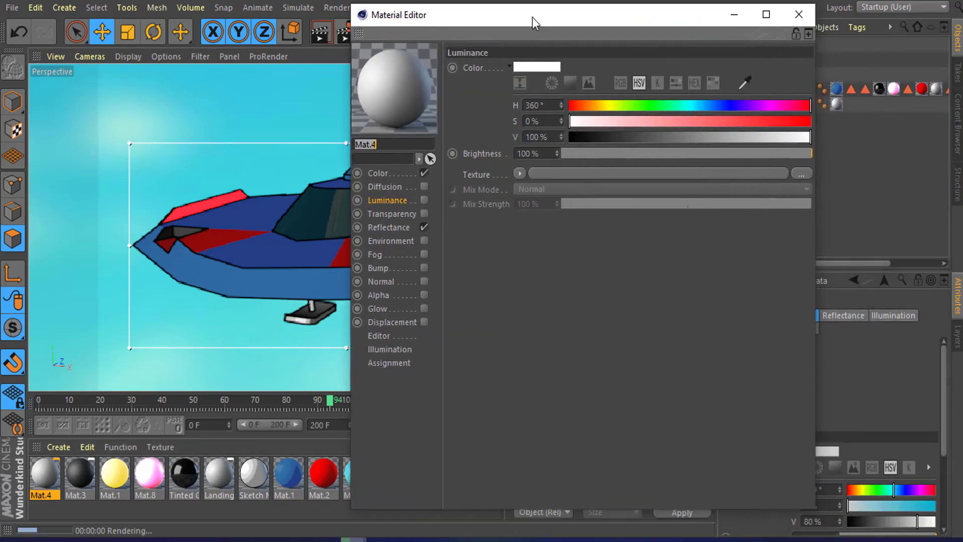
pyautogui.click(425, 226)
pyautogui.click(424, 172)
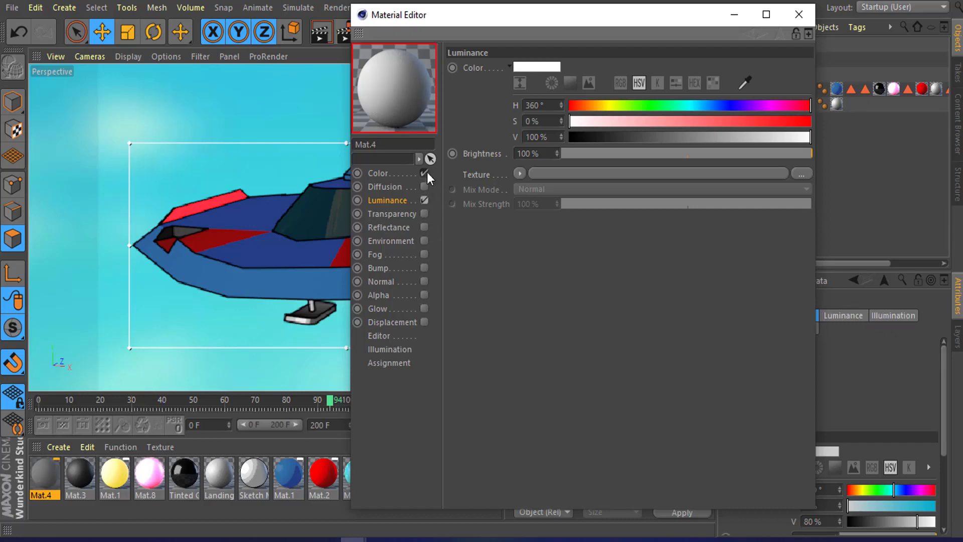
pyautogui.click(424, 200)
# Step: Load a Sketch and Toon Cel shader into the Luminance texture and open the shader's settings
pyautogui.click(520, 173)
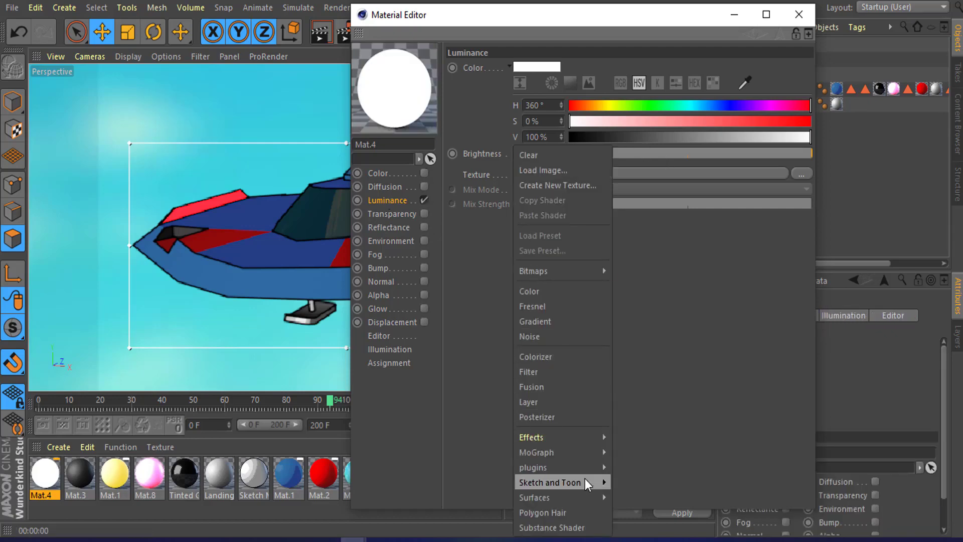
pyautogui.moveTo(606, 483)
pyautogui.click(621, 497)
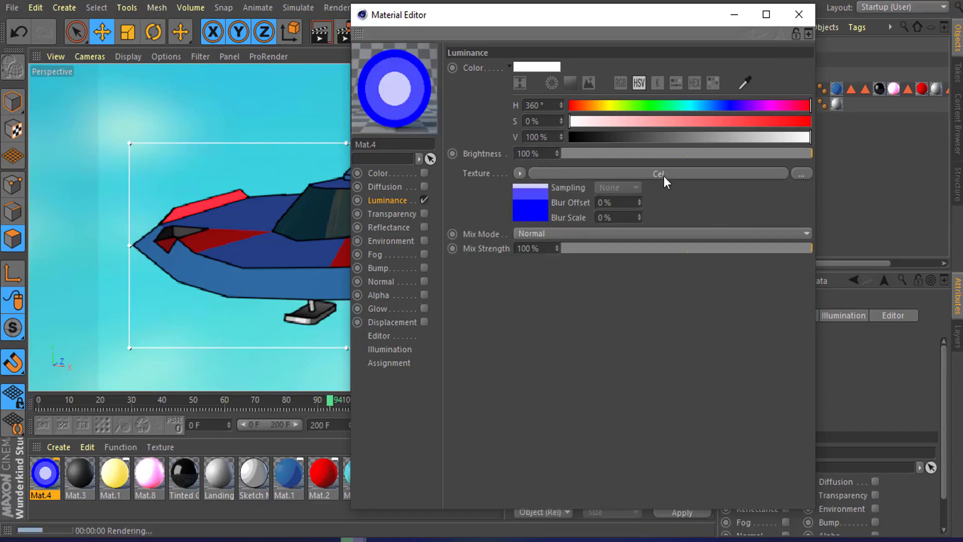
pyautogui.click(663, 176)
# Step: Move the middle Diffuse gradient knot slightly left
pyautogui.moveTo(644, 21); pyautogui.dragTo(731, 22)
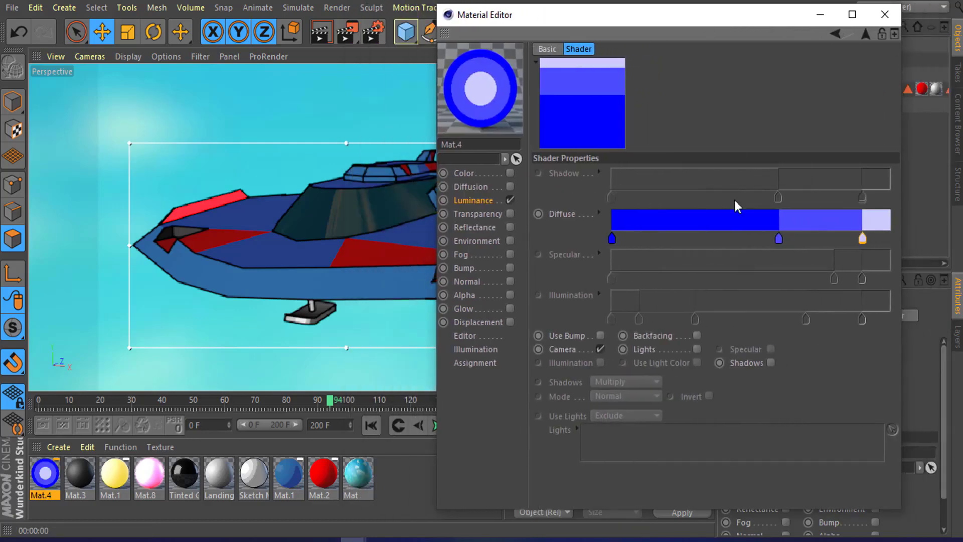
pyautogui.moveTo(779, 239); pyautogui.dragTo(746, 243)
# Step: Apply the new Mat.4 material to the SpaceOne object
pyautogui.moveTo(716, 22); pyautogui.dragTo(810, 171)
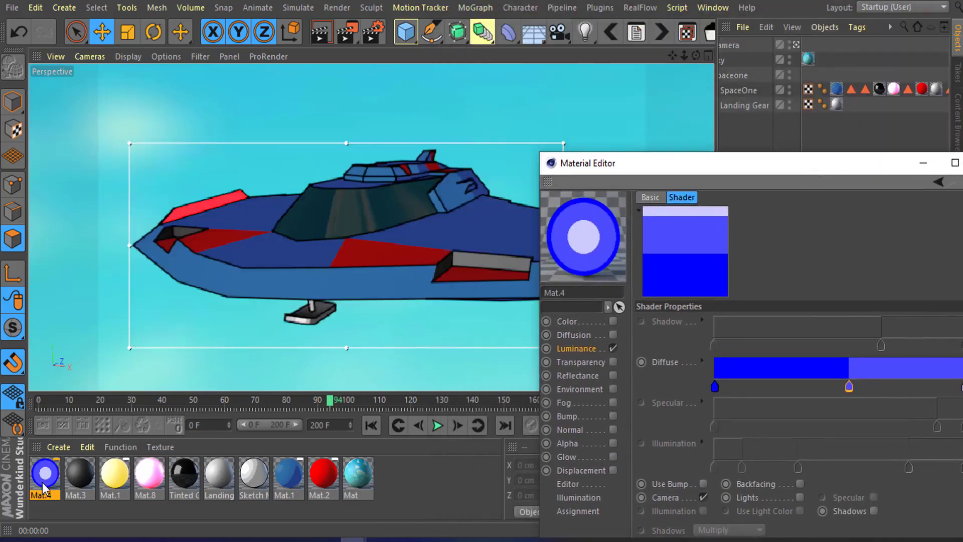
pyautogui.moveTo(44, 487); pyautogui.dragTo(838, 89)
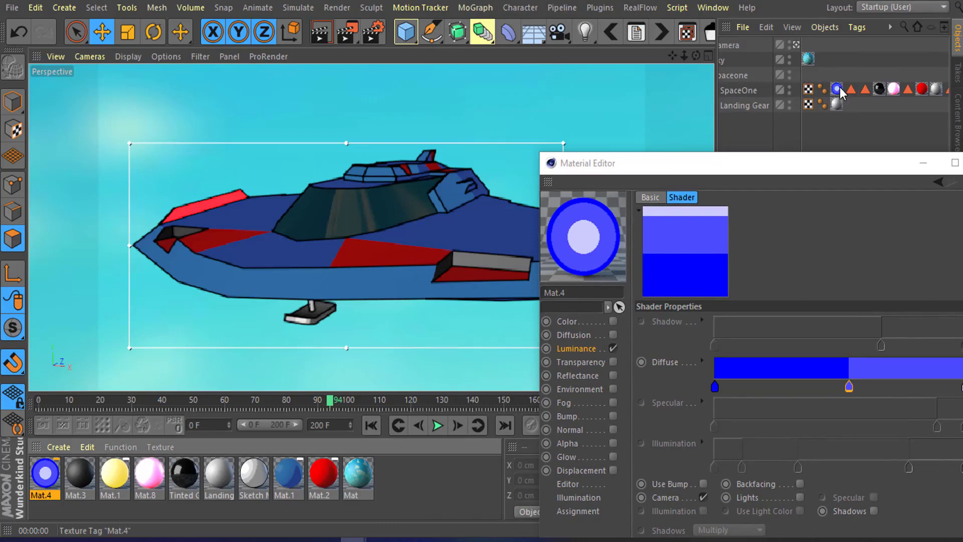
pyautogui.moveTo(774, 162); pyautogui.dragTo(695, 48)
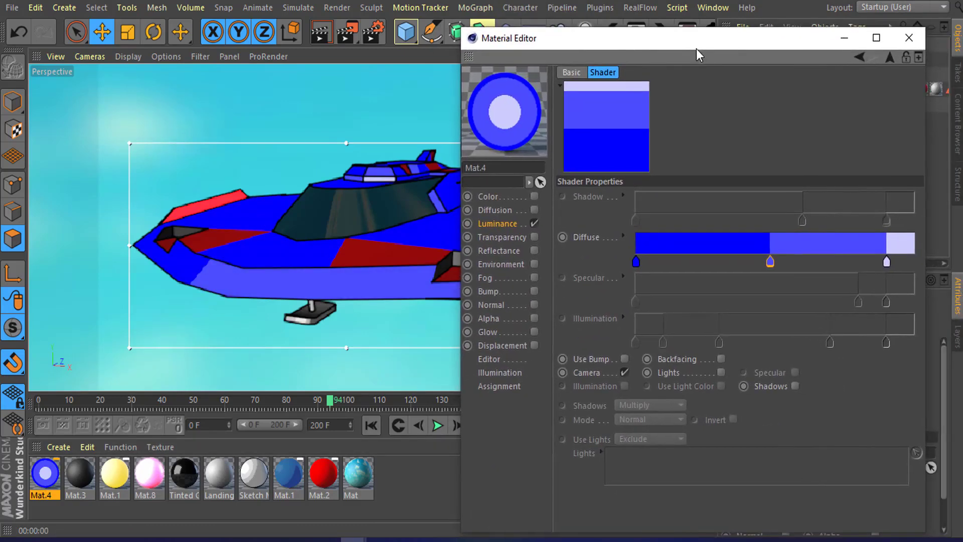
# Step: Set the first Diffuse knot's colour to dark green, H 112, S 100%, V 28%
pyautogui.doubleClick(635, 265)
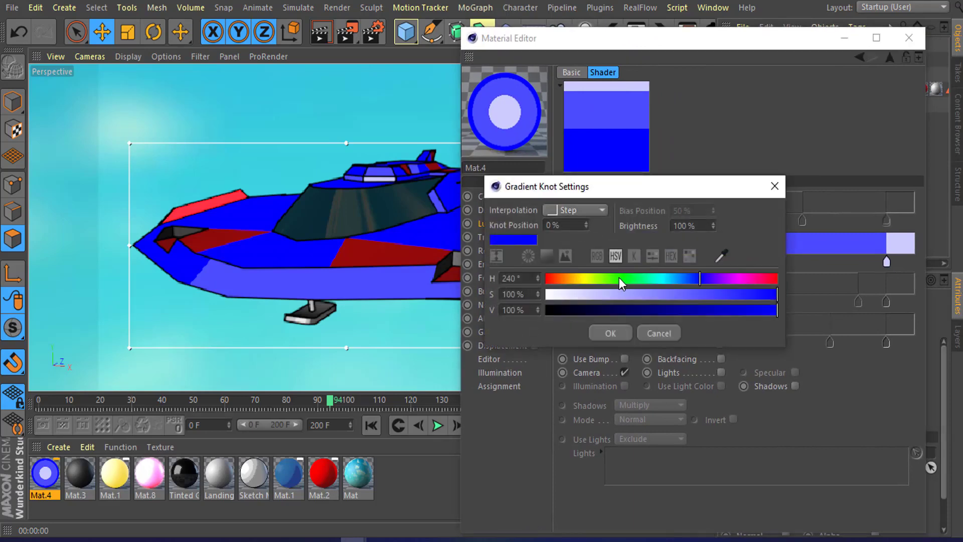
pyautogui.click(618, 278)
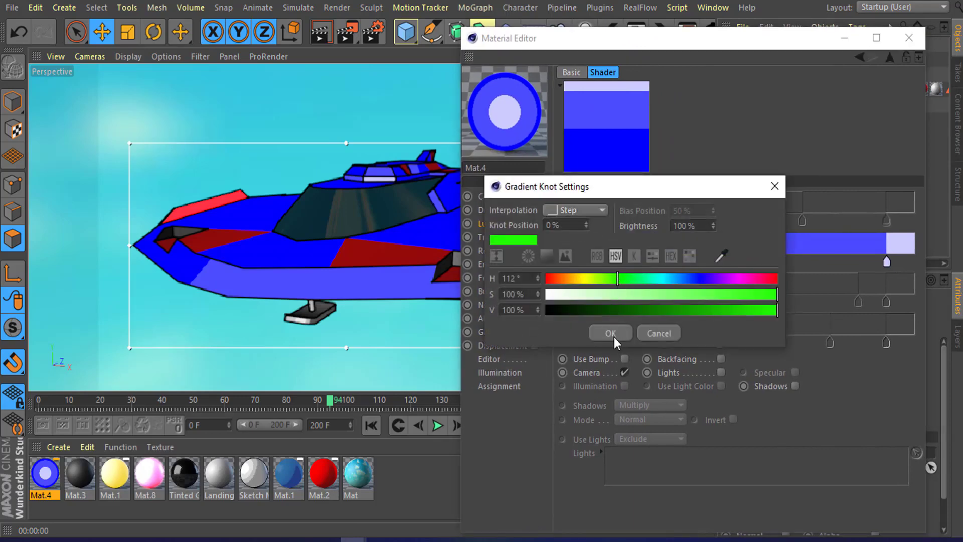
pyautogui.click(610, 333)
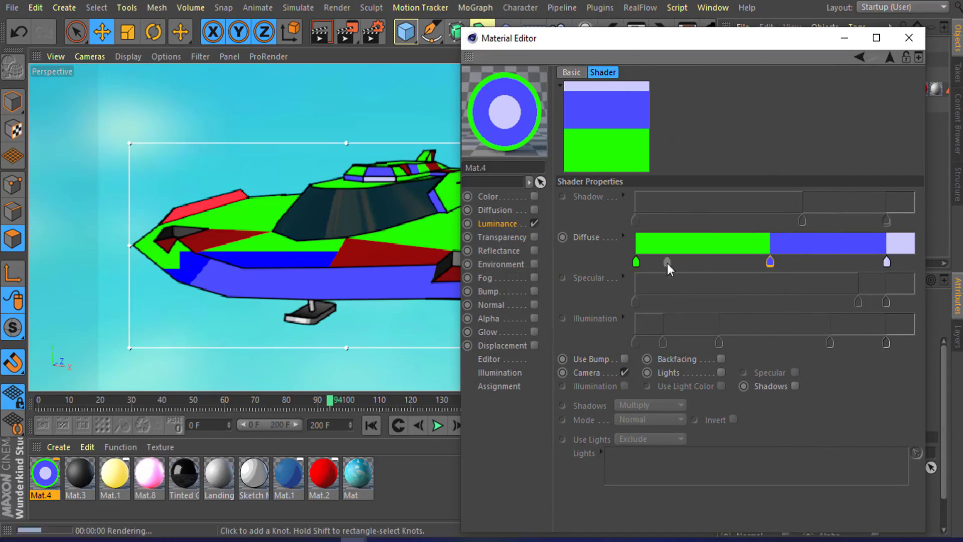
pyautogui.doubleClick(636, 263)
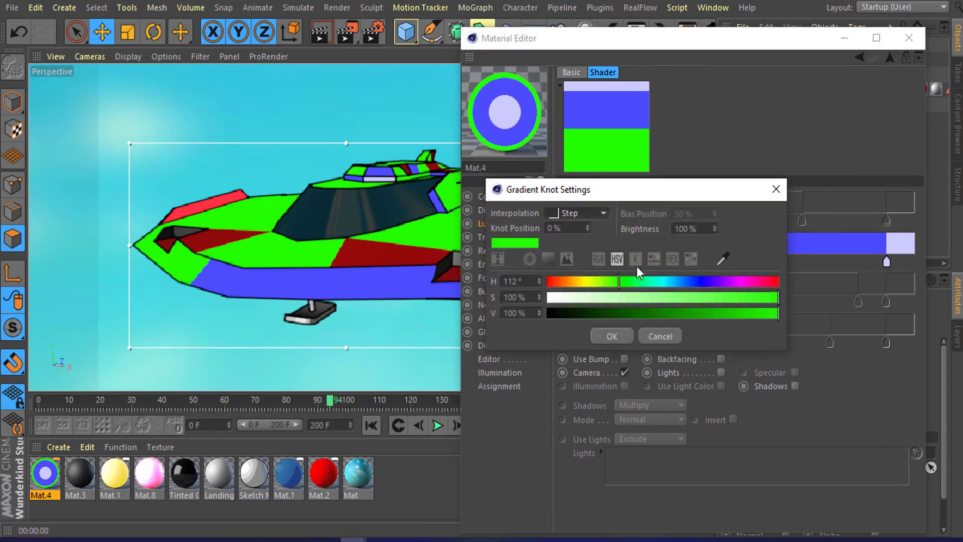
pyautogui.click(604, 312)
pyautogui.click(617, 334)
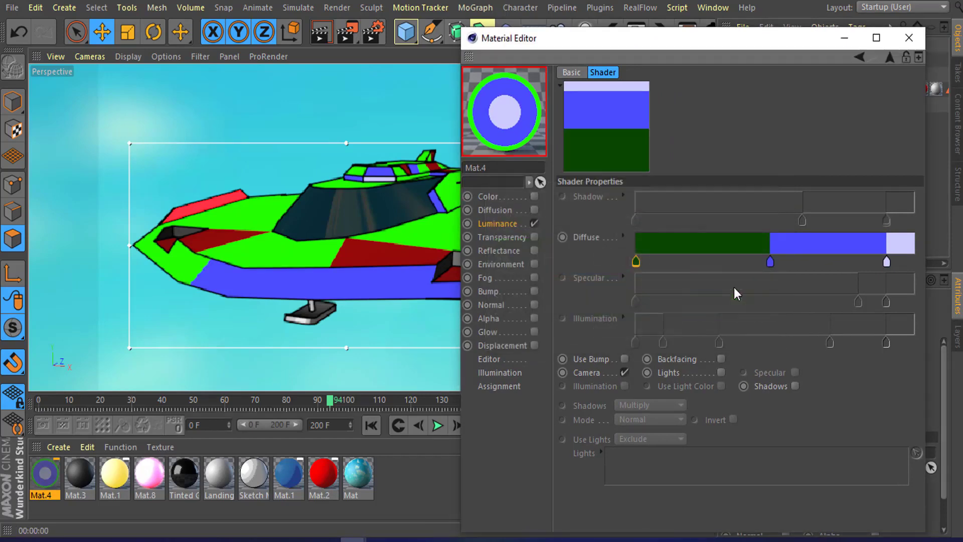
# Step: Pick a green from the preview for the middle knot and set its value to about 57%
pyautogui.doubleClick(769, 262)
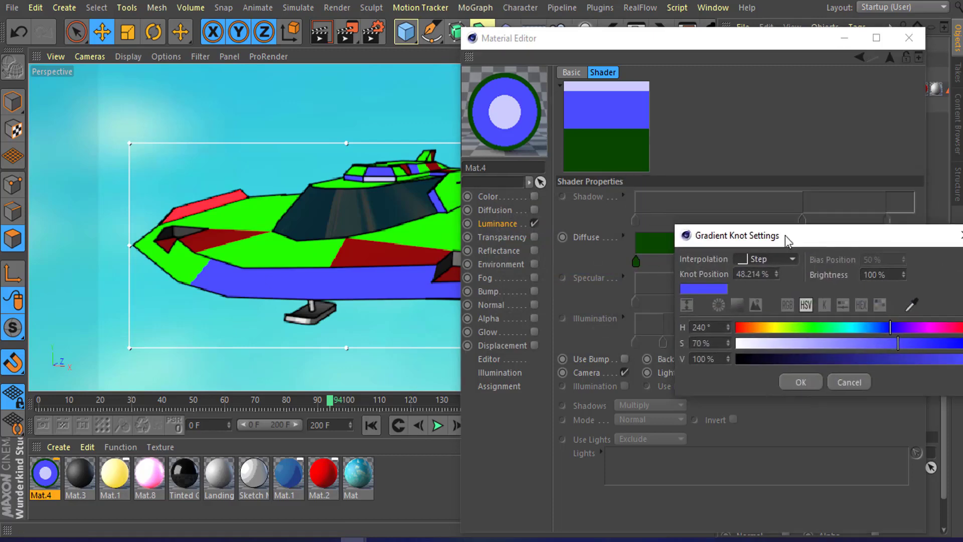
pyautogui.click(911, 308)
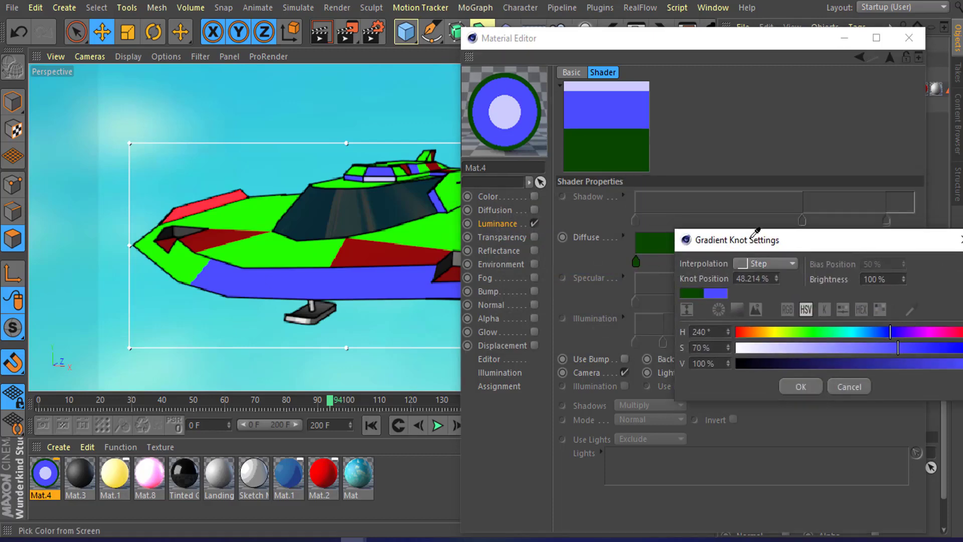
pyautogui.moveTo(770, 236); pyautogui.dragTo(625, 191)
pyautogui.click(712, 322)
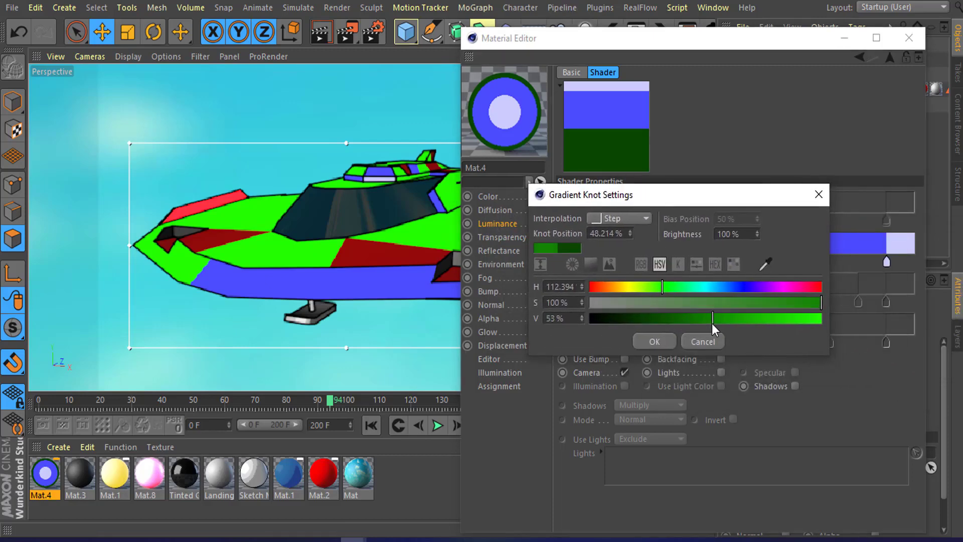
pyautogui.moveTo(711, 324); pyautogui.dragTo(722, 326)
pyautogui.click(661, 342)
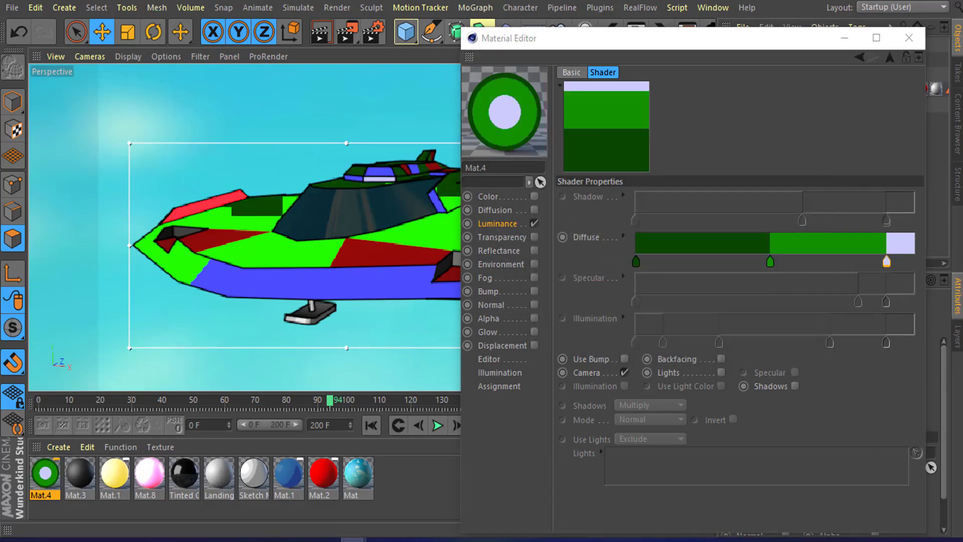
# Step: Pick a green for the right Diffuse knot and set its saturation and value to 87%
pyautogui.doubleClick(886, 262)
pyautogui.moveTo(813, 109); pyautogui.dragTo(723, 49)
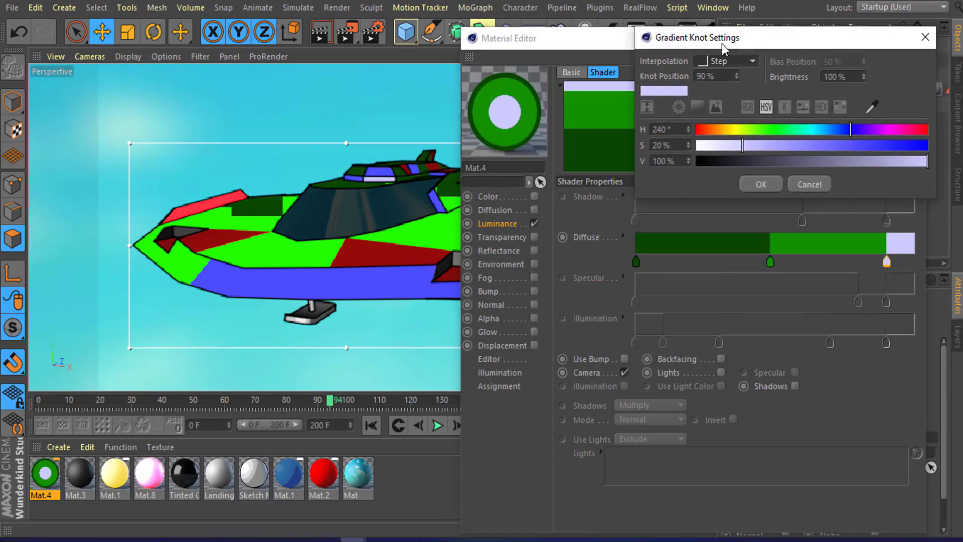
pyautogui.click(872, 107)
pyautogui.click(819, 244)
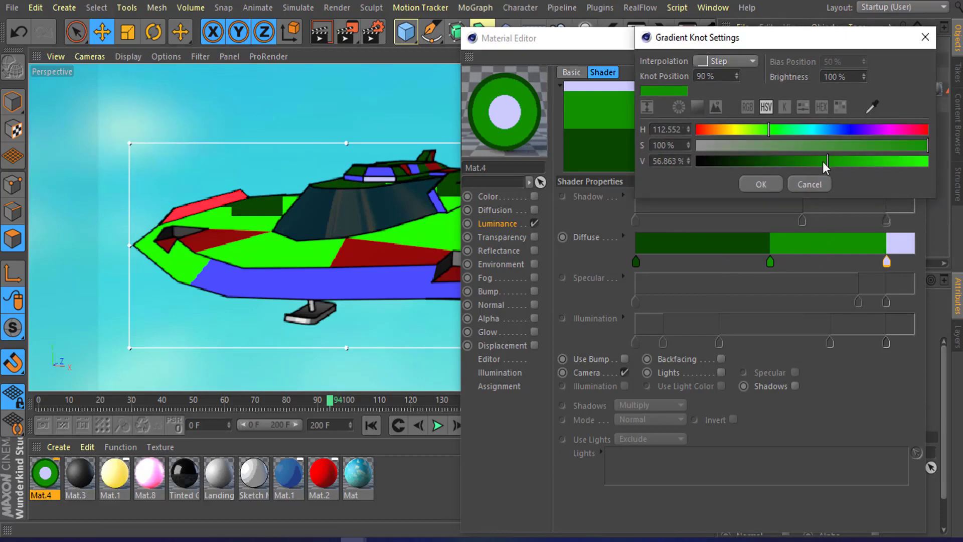
pyautogui.moveTo(823, 161); pyautogui.dragTo(898, 160)
pyautogui.click(896, 144)
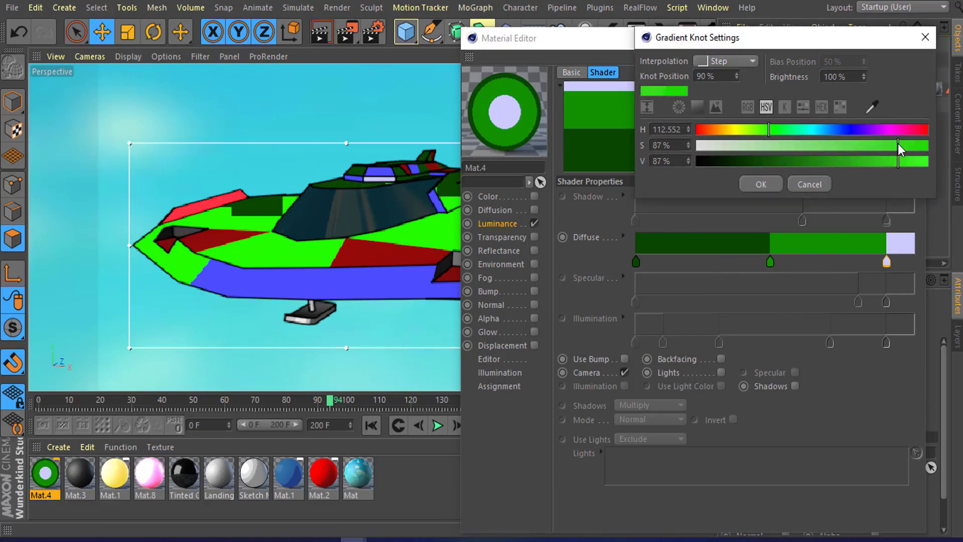
pyautogui.click(760, 184)
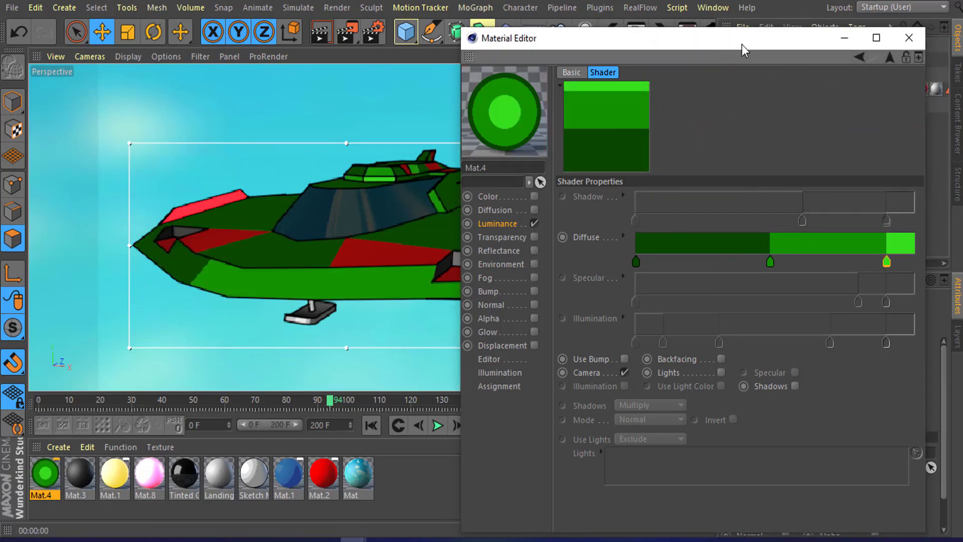
# Step: Reposition the middle Diffuse knot left to about 36% and remove the stray extra knot
pyautogui.moveTo(742, 44); pyautogui.dragTo(733, 52)
pyautogui.moveTo(761, 270); pyautogui.dragTo(726, 270)
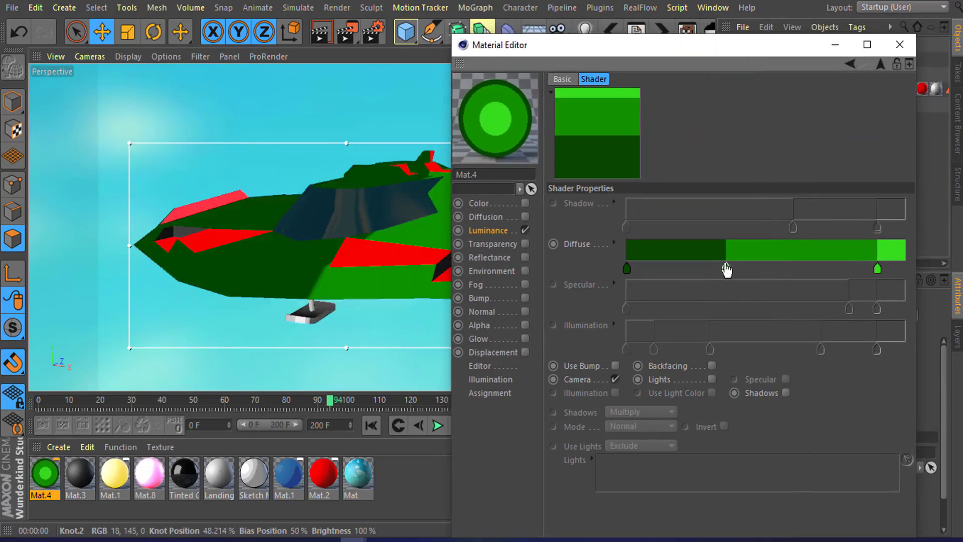
pyautogui.moveTo(681, 49)
pyautogui.mouseDown()
pyautogui.moveTo(669, 50)
pyautogui.moveTo(687, 48)
pyautogui.mouseUp()
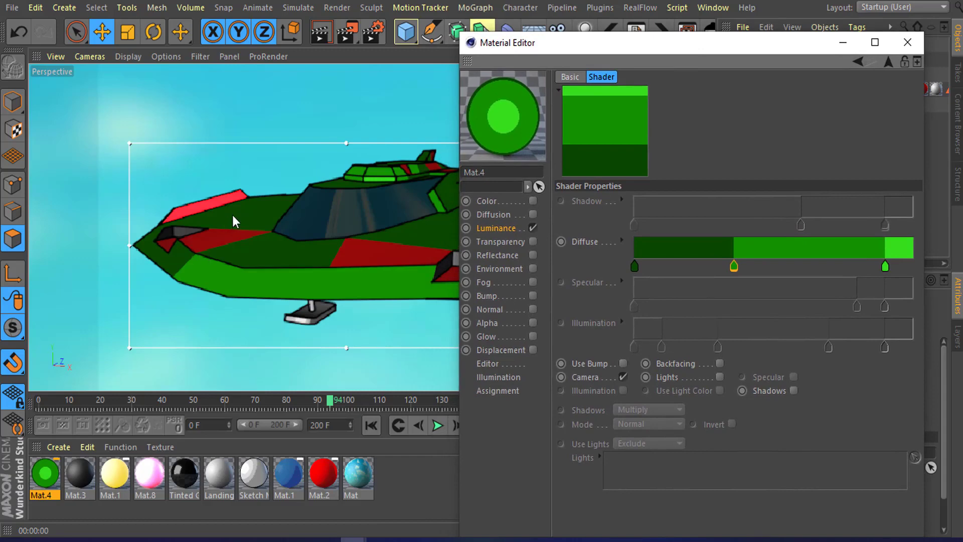
pyautogui.moveTo(743, 69); pyautogui.dragTo(726, 60)
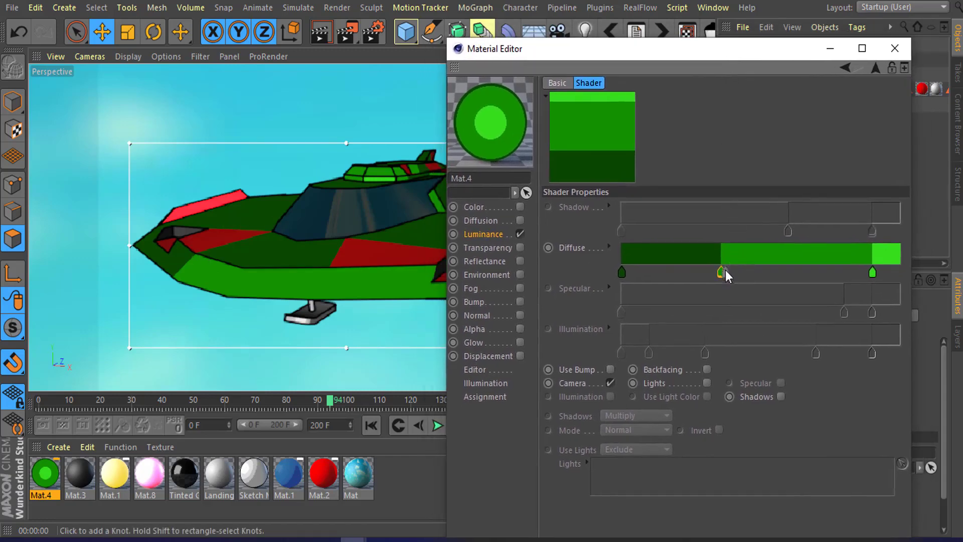
pyautogui.moveTo(725, 276)
pyautogui.mouseDown()
pyautogui.moveTo(753, 274)
pyautogui.moveTo(728, 275)
pyautogui.mouseUp()
pyautogui.press('Delete')
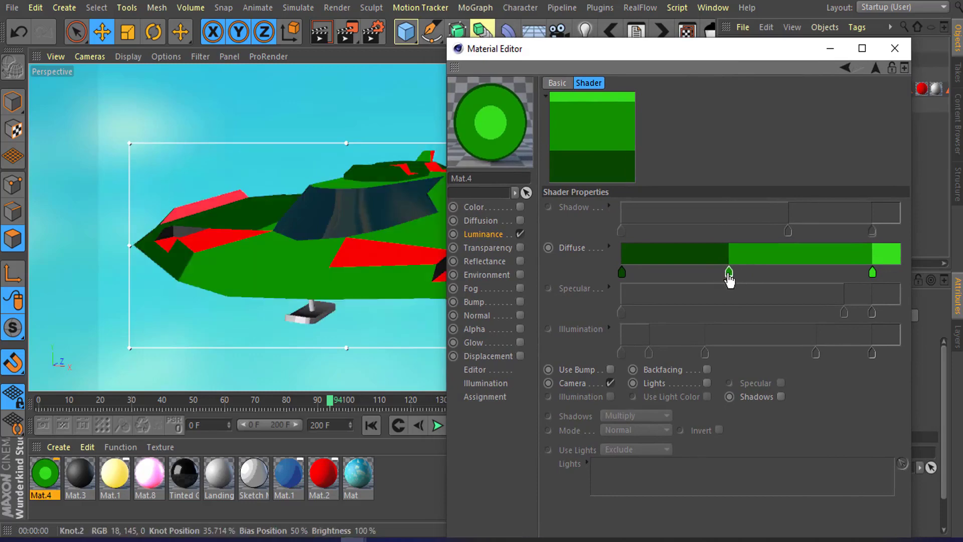
# Step: Set the first Diffuse knot's interpolation to Smooth
pyautogui.click(627, 279)
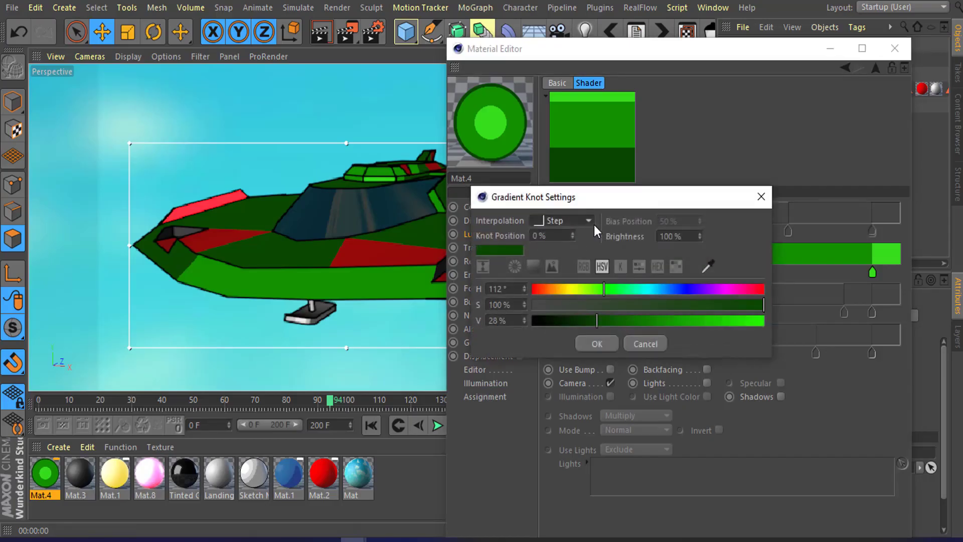
pyautogui.click(588, 221)
pyautogui.click(581, 235)
pyautogui.click(597, 343)
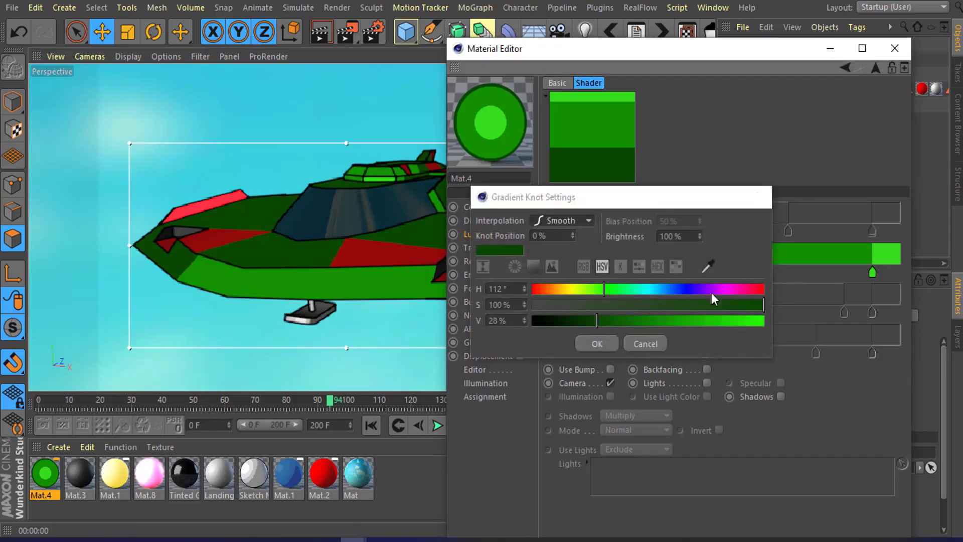
# Step: Change the middle knot's interpolation to Smooth
pyautogui.doubleClick(729, 275)
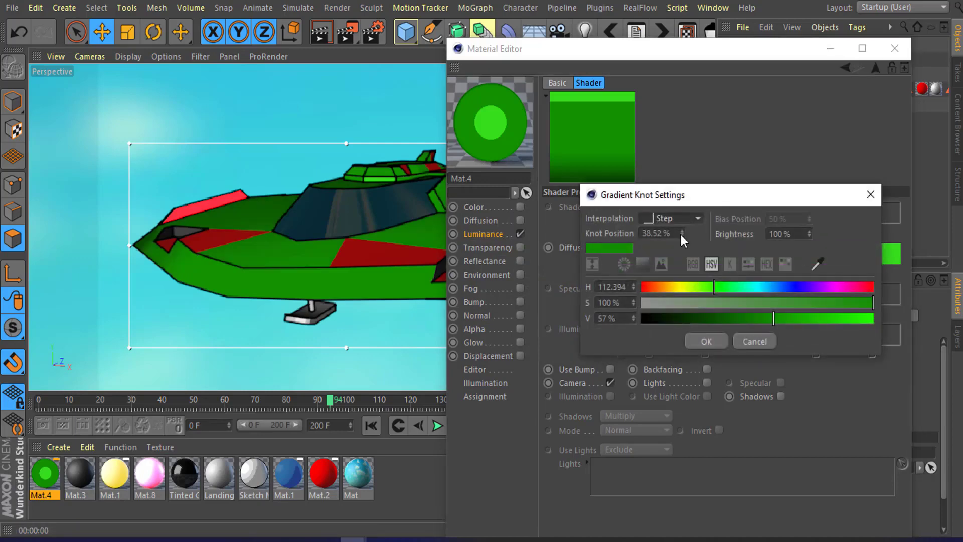
pyautogui.click(698, 218)
pyautogui.click(684, 233)
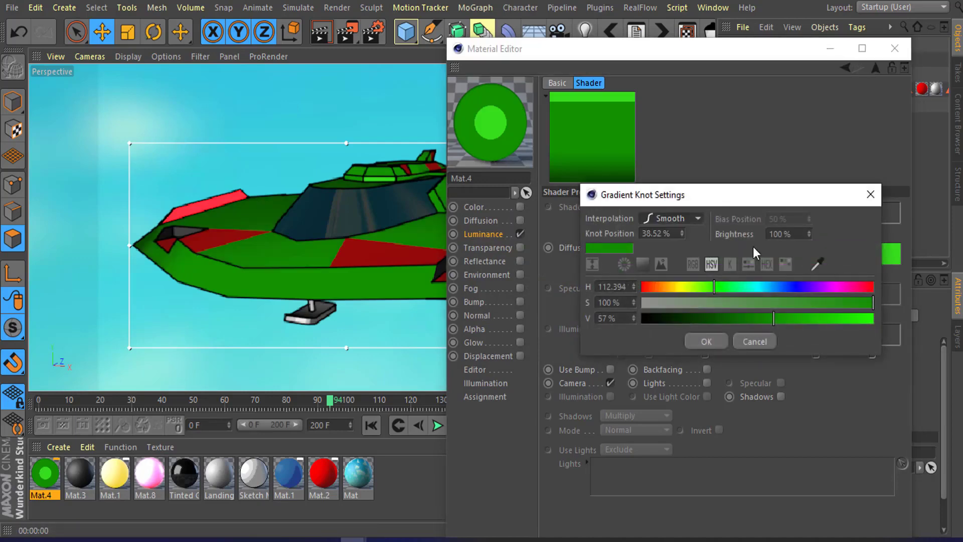
pyautogui.click(706, 341)
# Step: Switch the right Diffuse knot's interpolation to Smooth
pyautogui.click(872, 273)
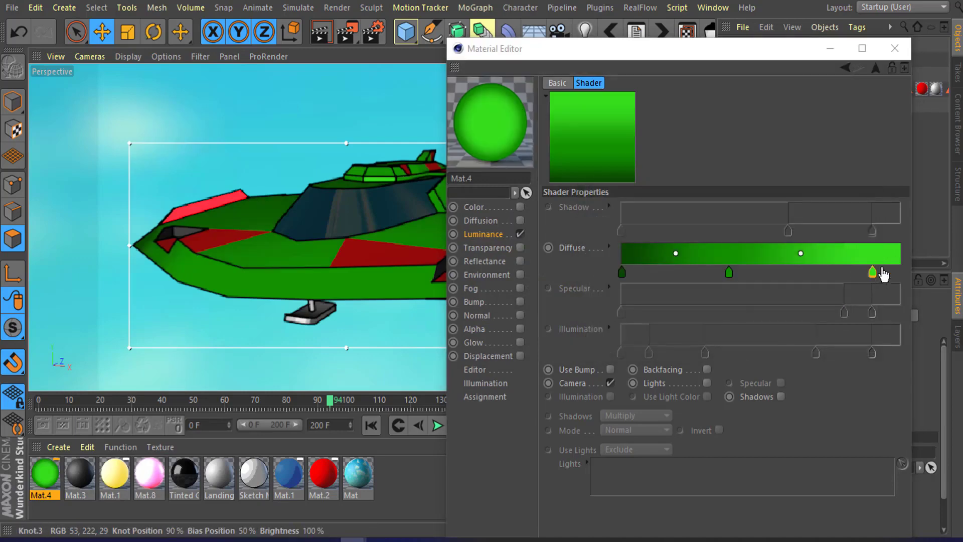
pyautogui.doubleClick(873, 272)
pyautogui.click(683, 132)
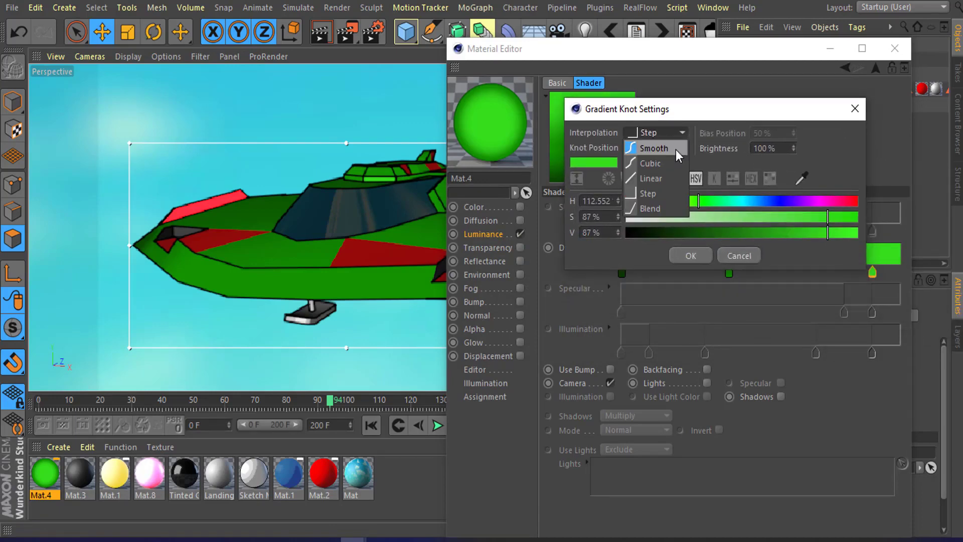
pyautogui.click(675, 149)
pyautogui.press('Return')
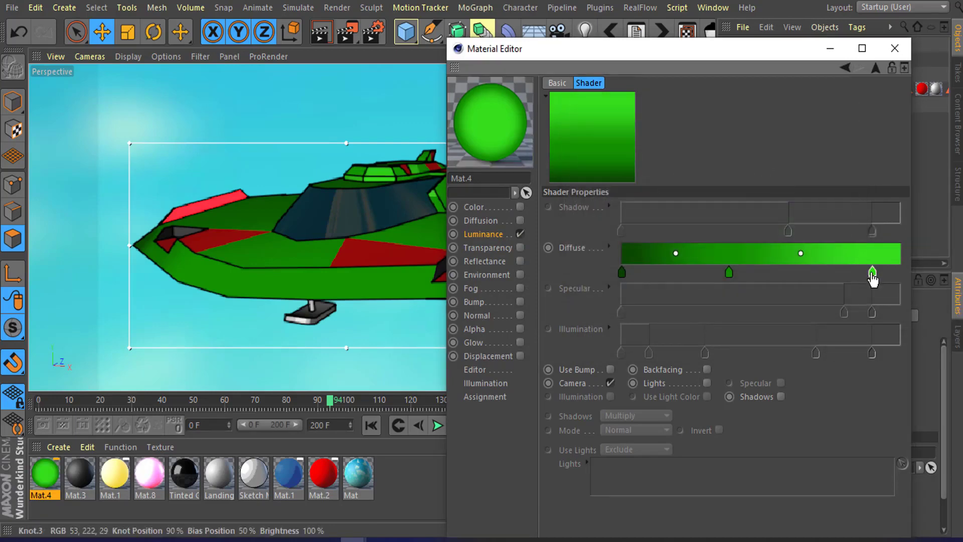
# Step: Slide the right Diffuse knot left to about three quarters along and adjust the bias handles between the knots
pyautogui.moveTo(873, 272); pyautogui.dragTo(826, 273)
pyautogui.moveTo(778, 253); pyautogui.dragTo(821, 253)
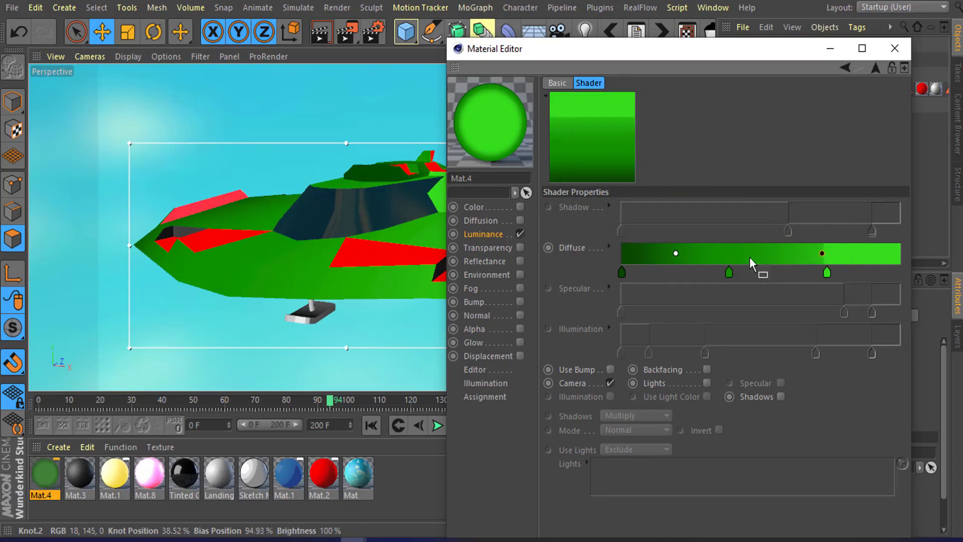
pyautogui.moveTo(675, 253); pyautogui.dragTo(690, 272)
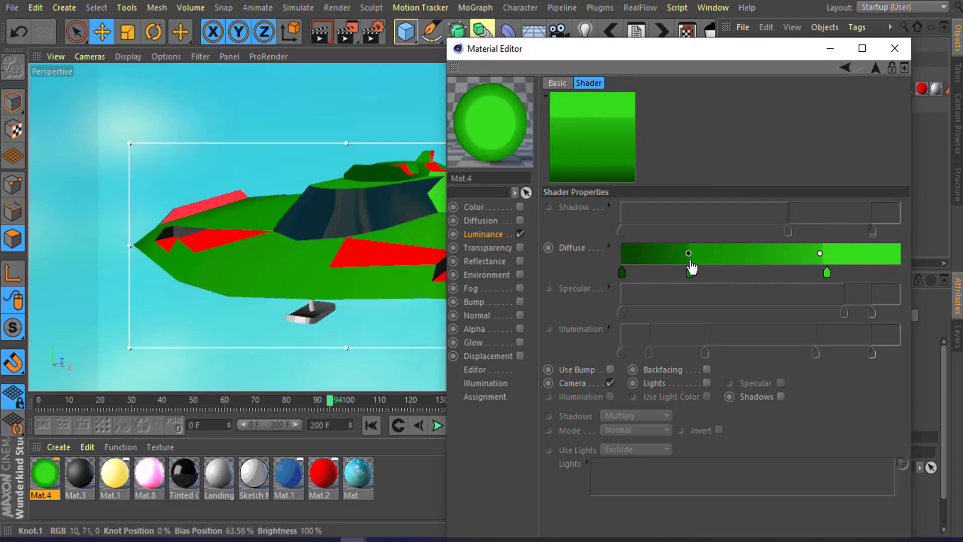
pyautogui.click(819, 254)
pyautogui.moveTo(819, 254); pyautogui.dragTo(818, 254)
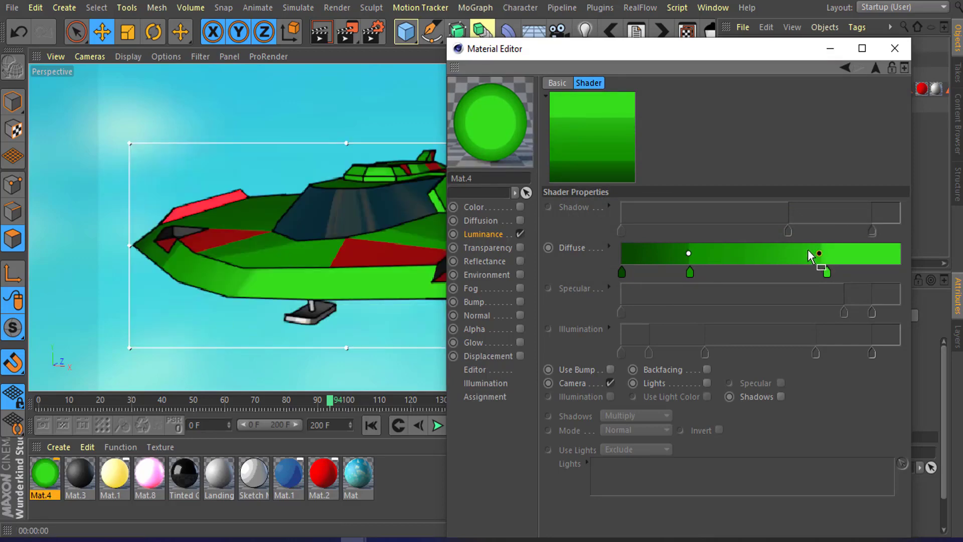
# Step: Close the Material Editor and orbit around the ship to inspect the cel-shaded hull in the viewport
pyautogui.moveTo(745, 56); pyautogui.dragTo(667, 69)
pyautogui.click(750, 66)
pyautogui.keyDown('alt'); pyautogui.moveTo(343, 230); pyautogui.dragTo(353, 264); pyautogui.keyUp('alt')
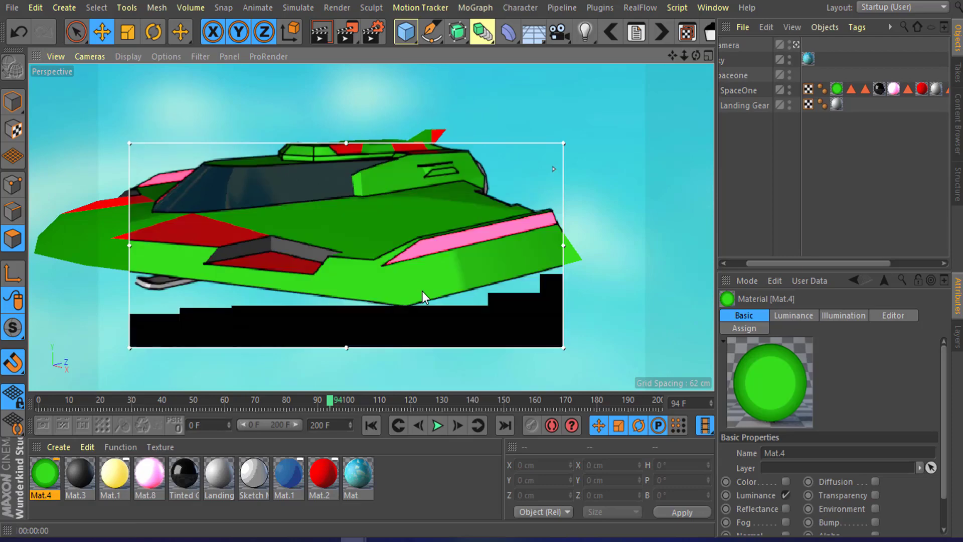
pyautogui.keyDown('alt'); pyautogui.moveTo(468, 276); pyautogui.dragTo(362, 258); pyautogui.keyUp('alt')
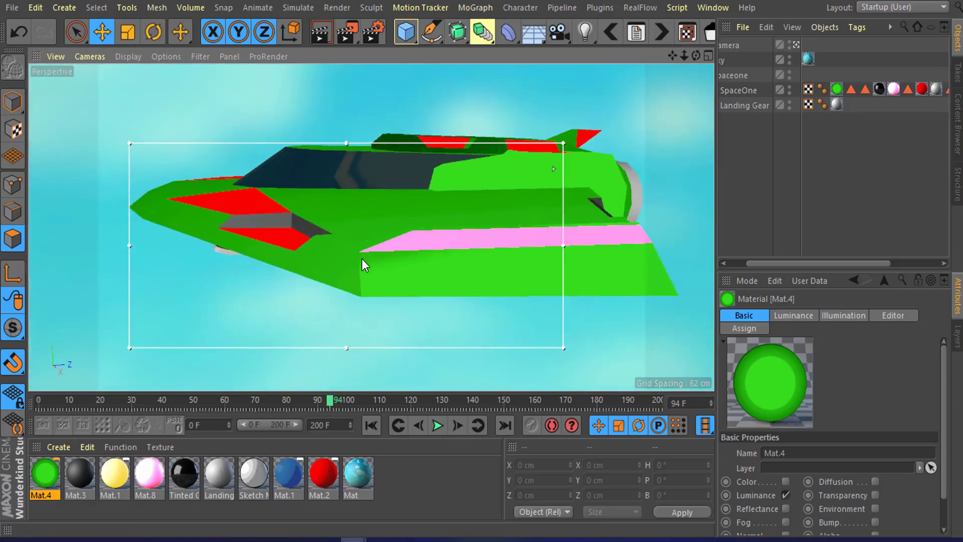
pyautogui.keyDown('alt'); pyautogui.moveTo(477, 260); pyautogui.dragTo(464, 229); pyautogui.keyUp('alt')
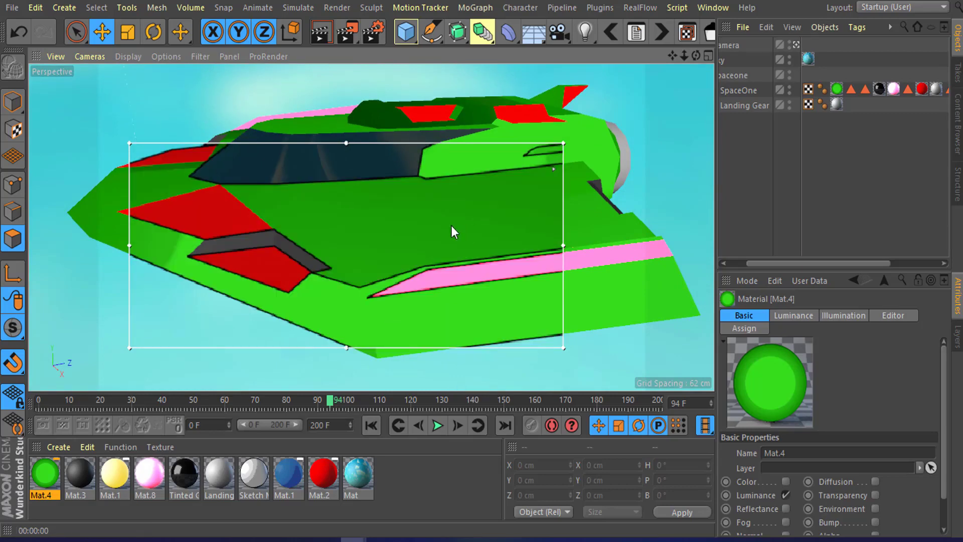
pyautogui.scroll(-3, 417, 227)
pyautogui.keyDown('alt'); pyautogui.moveTo(372, 226); pyautogui.dragTo(421, 210); pyautogui.keyUp('alt')
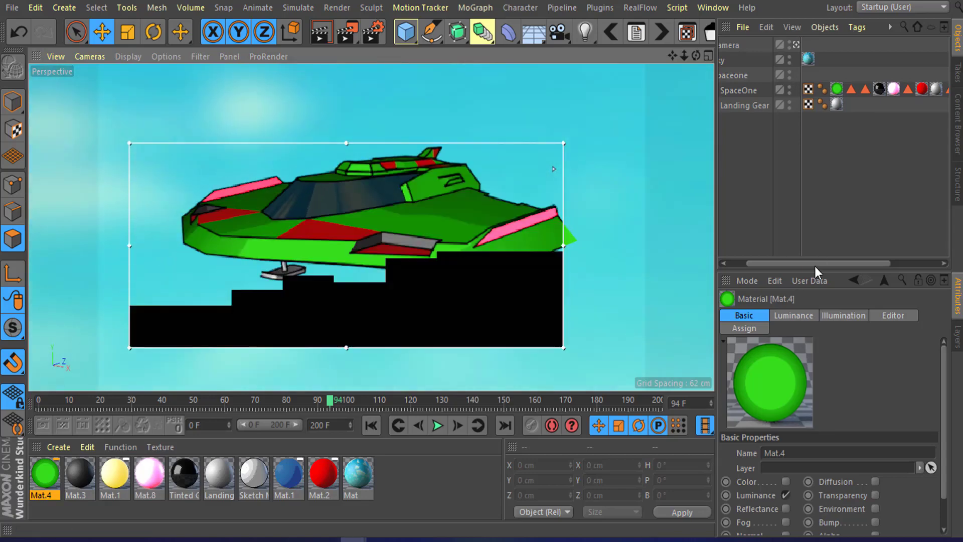
pyautogui.moveTo(814, 266); pyautogui.dragTo(733, 252)
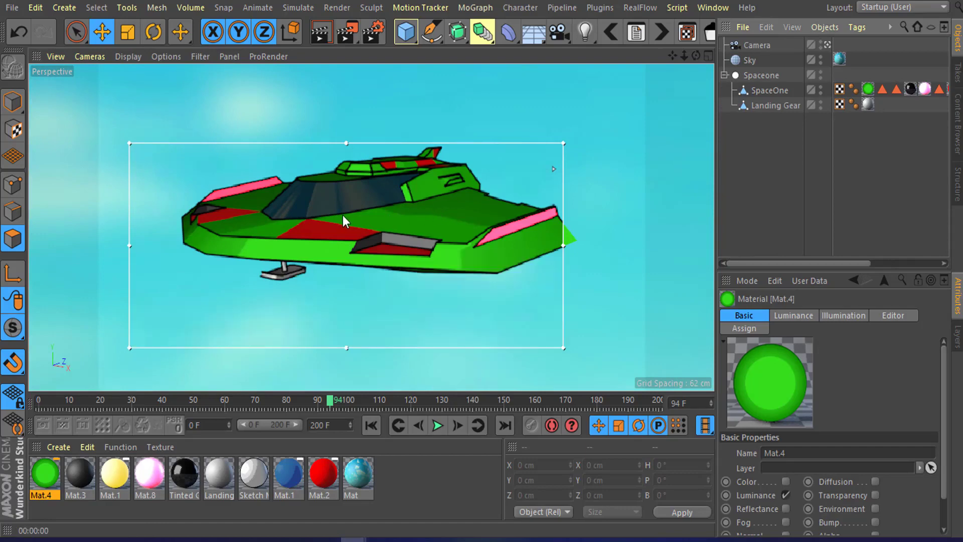
pyautogui.keyDown('alt'); pyautogui.moveTo(342, 221); pyautogui.dragTo(407, 217); pyautogui.keyUp('alt')
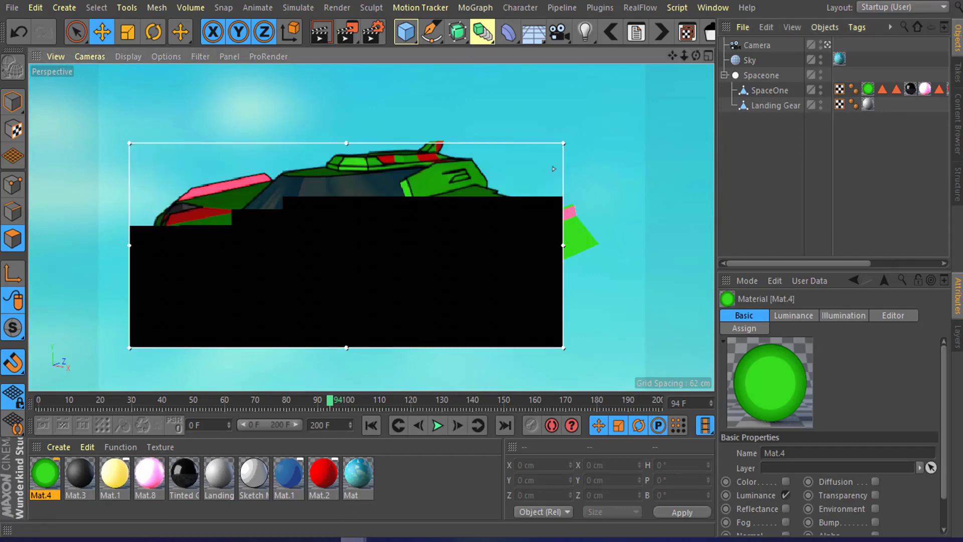
# Step: Try the Lights and Shadows shading options on the hull material, then return to Camera shading
pyautogui.moveTo(353, 539)
pyautogui.click(424, 492)
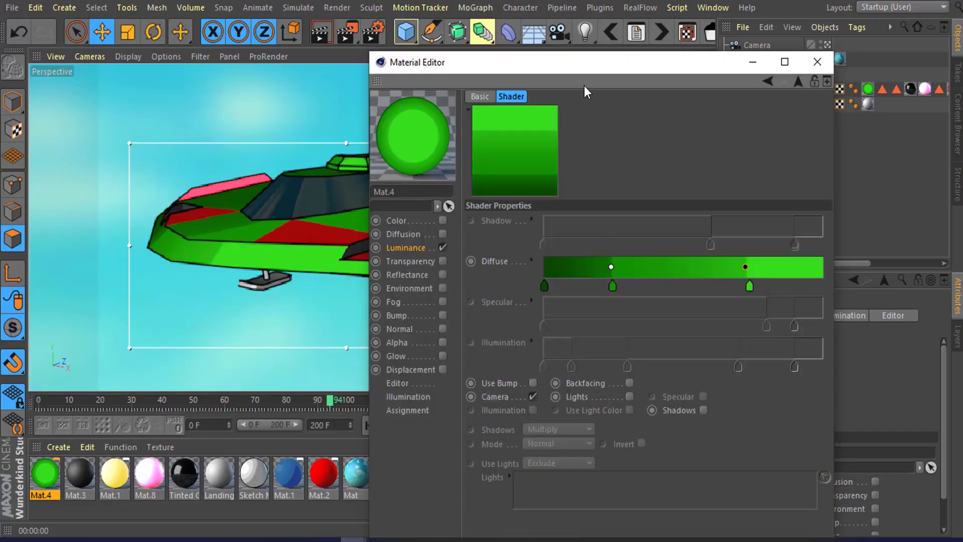
pyautogui.moveTo(580, 68); pyautogui.dragTo(570, 28)
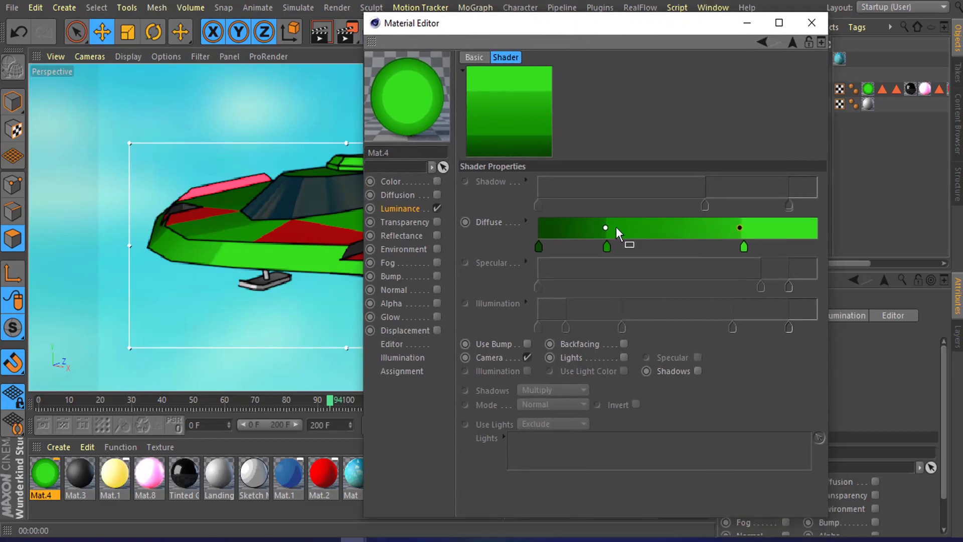
pyautogui.click(624, 357)
pyautogui.click(527, 357)
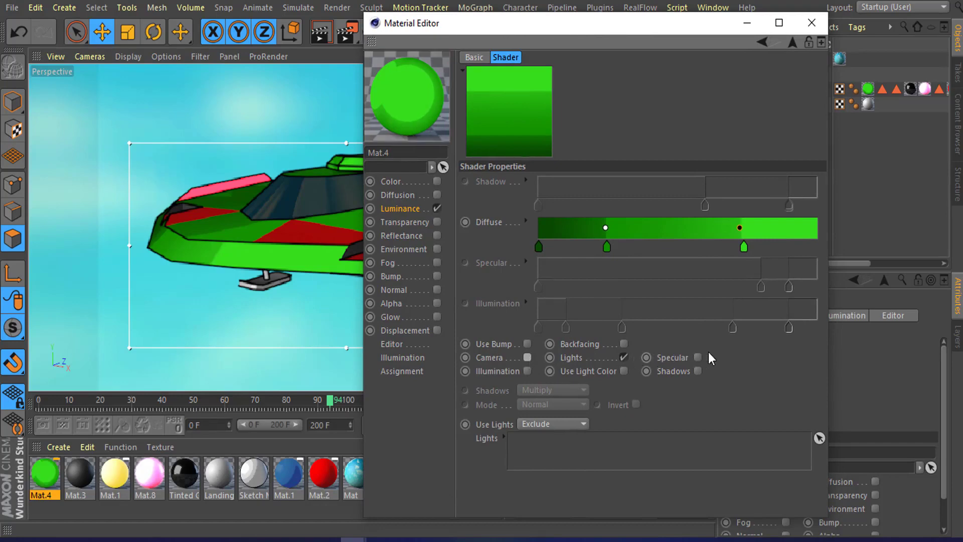
pyautogui.click(697, 371)
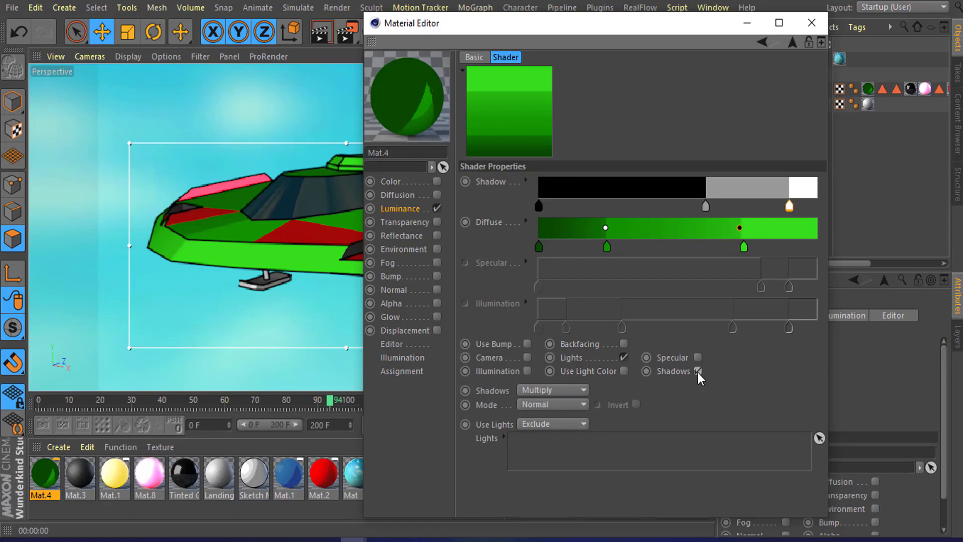
pyautogui.click(698, 371)
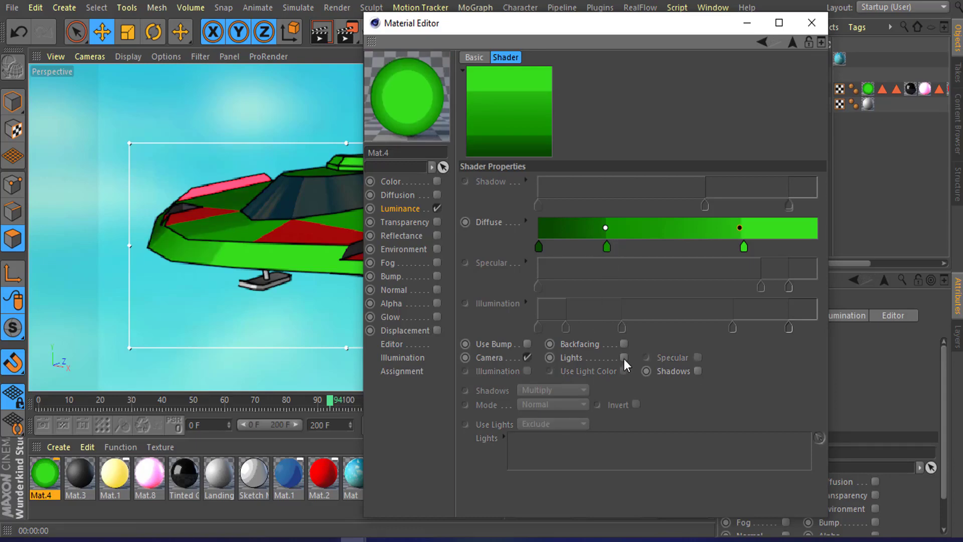
pyautogui.click(624, 357)
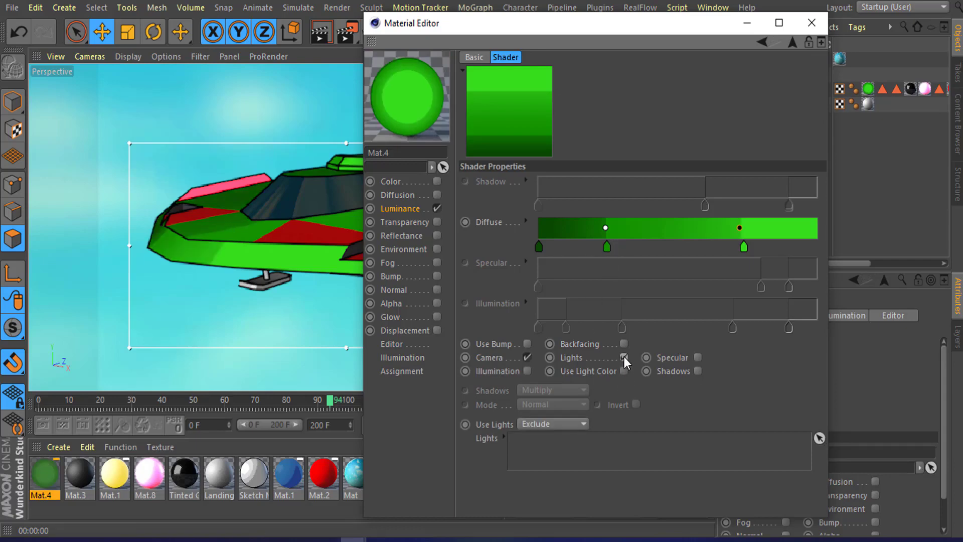
pyautogui.click(527, 357)
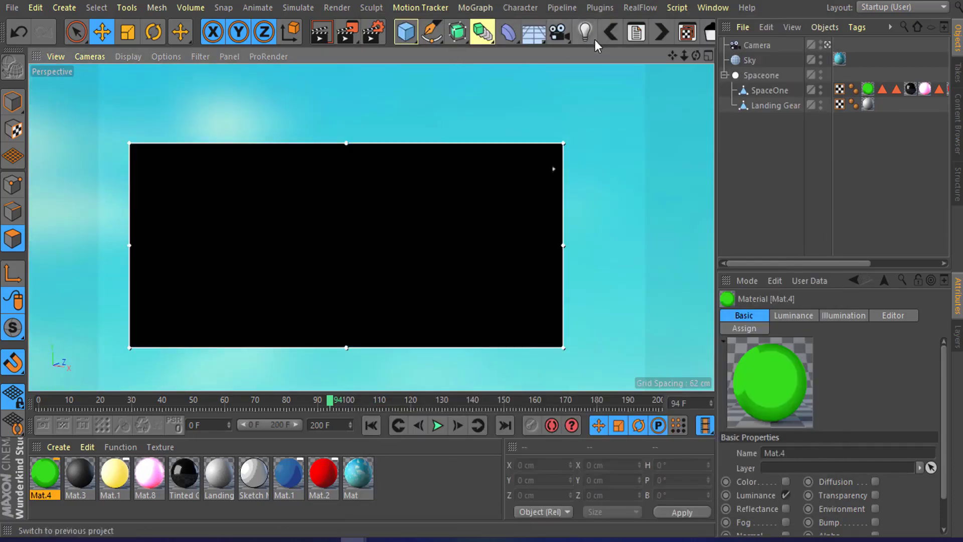
# Step: Add a Light object and move it above and to the right of the ship
pyautogui.moveTo(582, 35); pyautogui.dragTo(624, 52)
pyautogui.moveTo(373, 184); pyautogui.dragTo(374, 118)
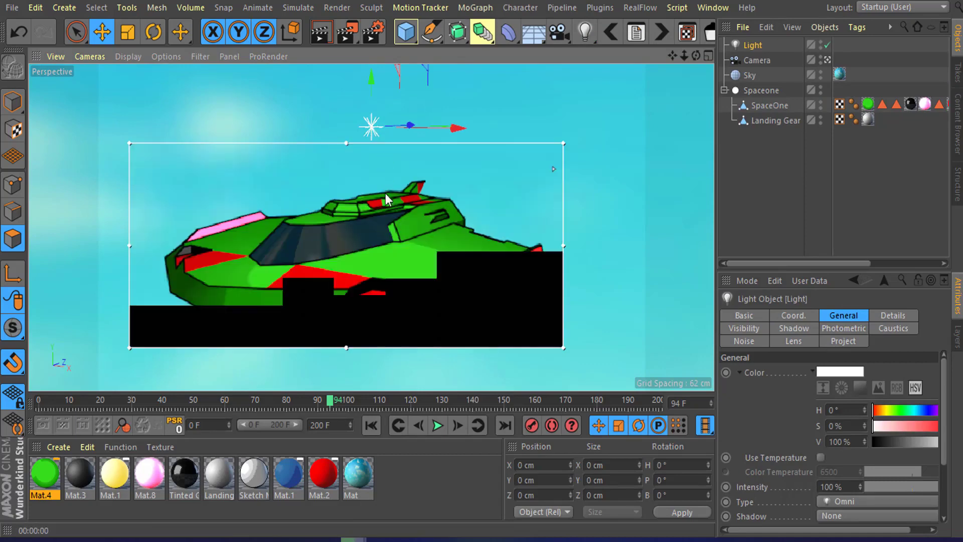
pyautogui.moveTo(456, 129)
pyautogui.keyDown('alt'); pyautogui.mouseDown()
pyautogui.moveTo(405, 172)
pyautogui.moveTo(396, 143)
pyautogui.moveTo(469, 140)
pyautogui.moveTo(490, 128)
pyautogui.moveTo(453, 144)
pyautogui.mouseUp(); pyautogui.keyUp('alt')
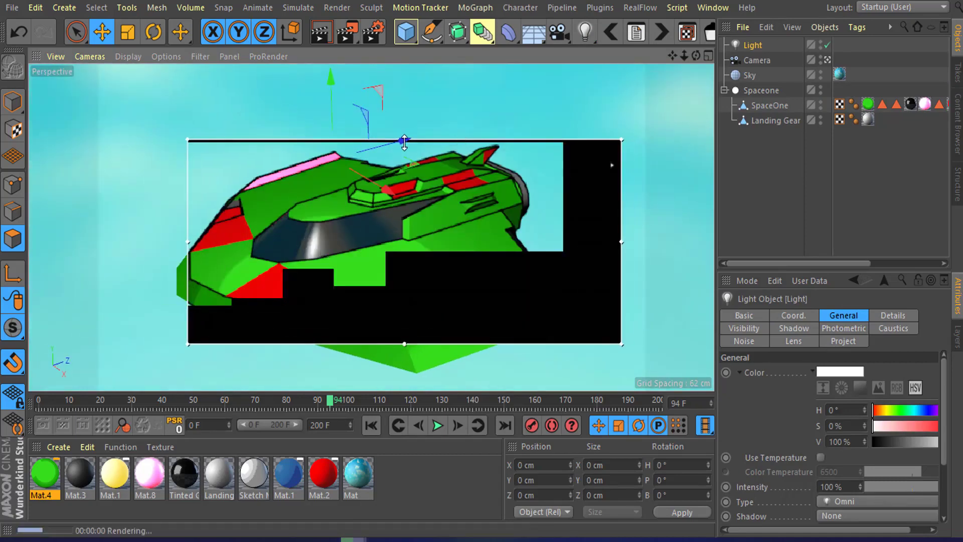
pyautogui.moveTo(332, 89); pyautogui.dragTo(331, 83)
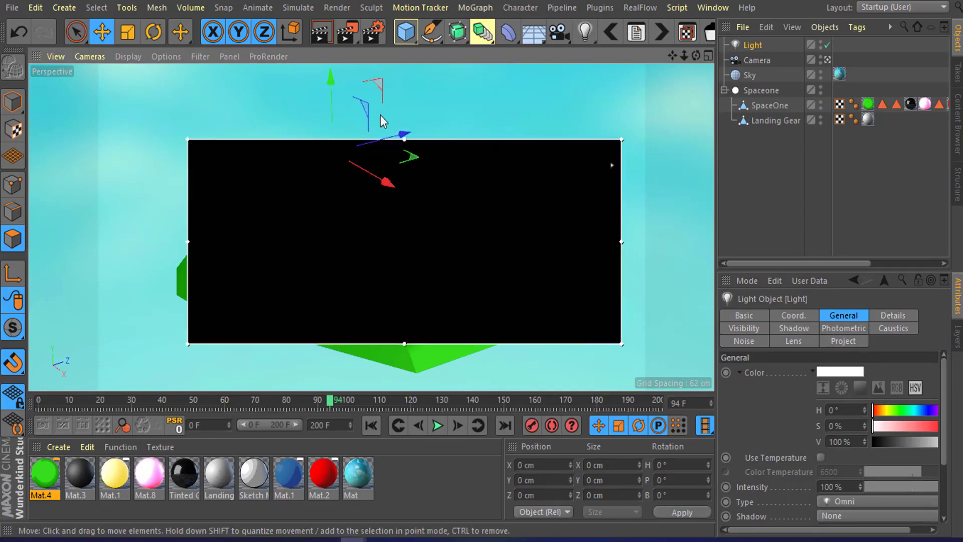
pyautogui.moveTo(404, 132); pyautogui.dragTo(598, 152)
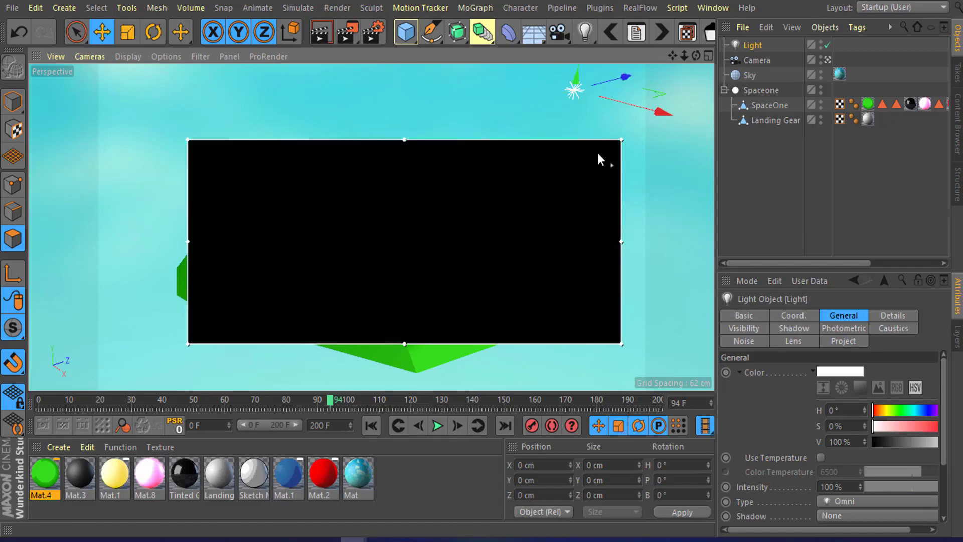
# Step: Orbit around the ship to compare its shading, then disable the new light
pyautogui.keyDown('alt'); pyautogui.moveTo(486, 191); pyautogui.dragTo(434, 278); pyautogui.keyUp('alt')
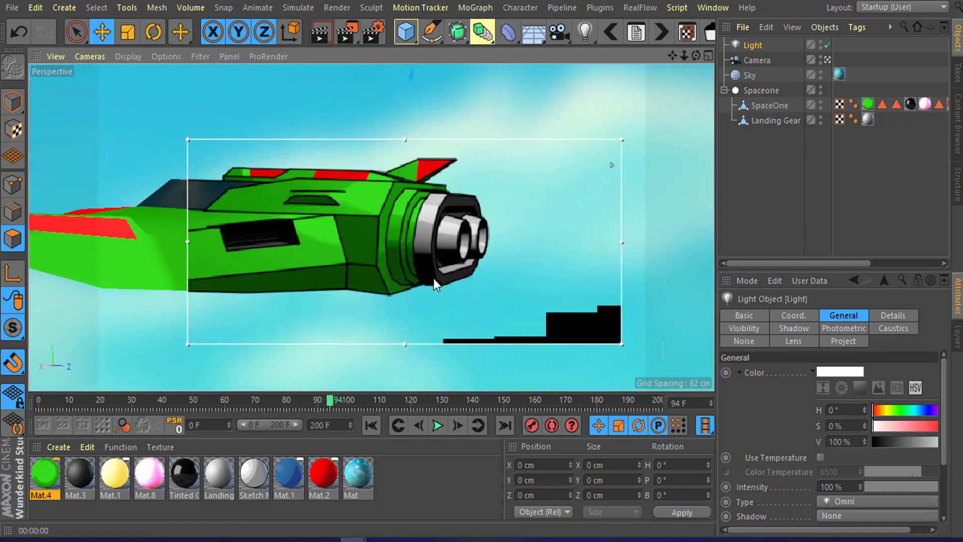
pyautogui.keyDown('alt'); pyautogui.moveTo(403, 213); pyautogui.dragTo(390, 235); pyautogui.keyUp('alt')
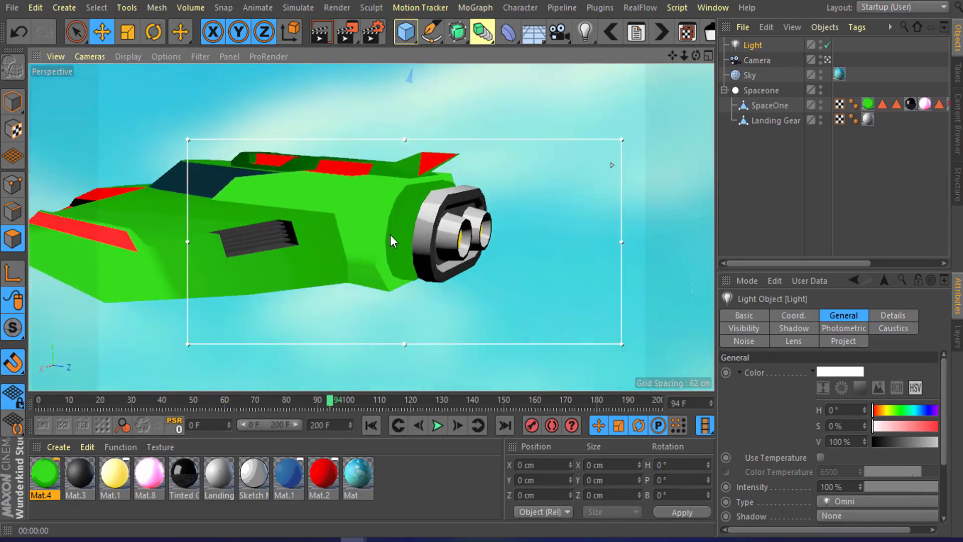
pyautogui.scroll(3, 460, 242)
pyautogui.keyDown('alt'); pyautogui.moveTo(451, 285); pyautogui.dragTo(419, 249); pyautogui.keyUp('alt')
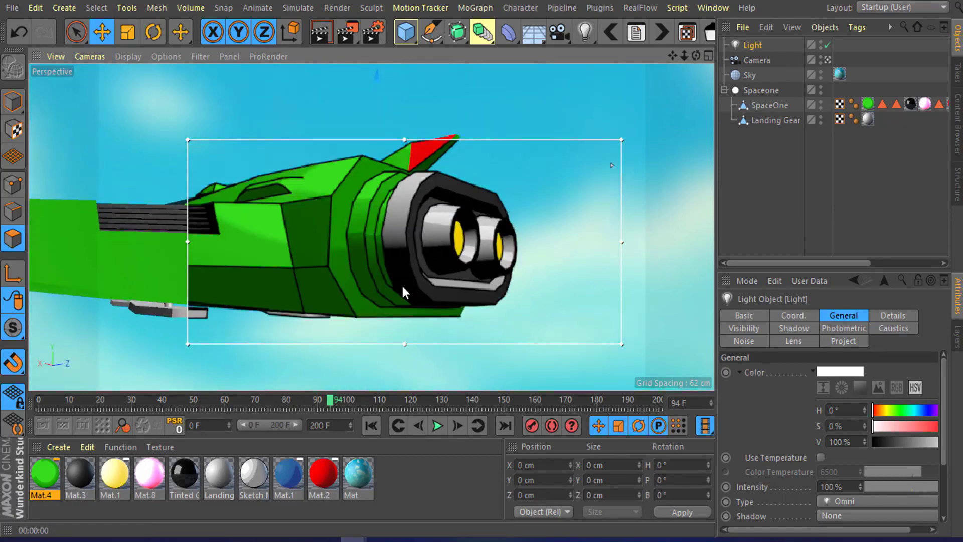
pyautogui.keyDown('alt'); pyautogui.moveTo(403, 287); pyautogui.dragTo(408, 221); pyautogui.keyUp('alt')
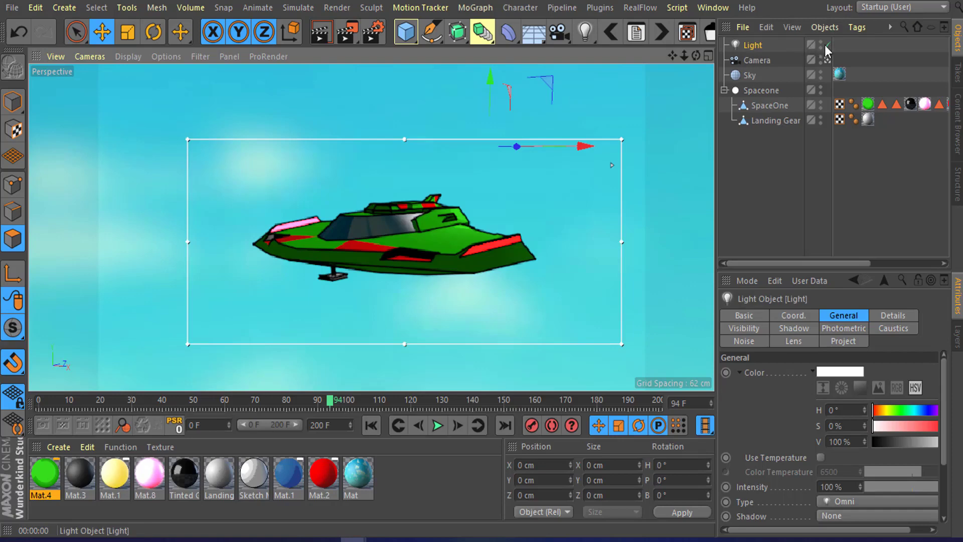
pyautogui.click(826, 45)
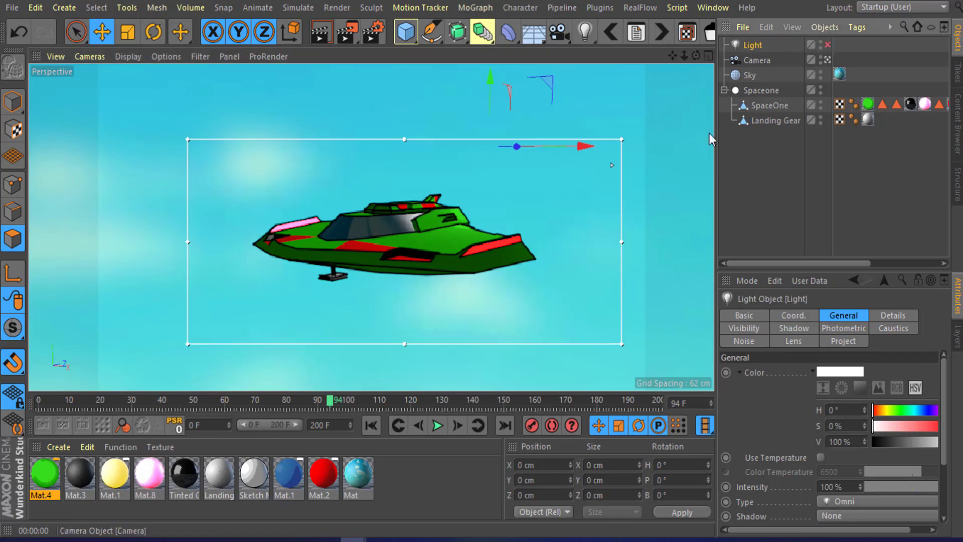
pyautogui.click(826, 45)
# Step: Add Ambient Occlusion and Global Illumination effects in the render settings
pyautogui.scroll(4, 407, 245)
pyautogui.keyDown('alt'); pyautogui.moveTo(407, 246); pyautogui.dragTo(466, 230); pyautogui.keyUp('alt')
pyautogui.hotkey('ctrl', 'r')
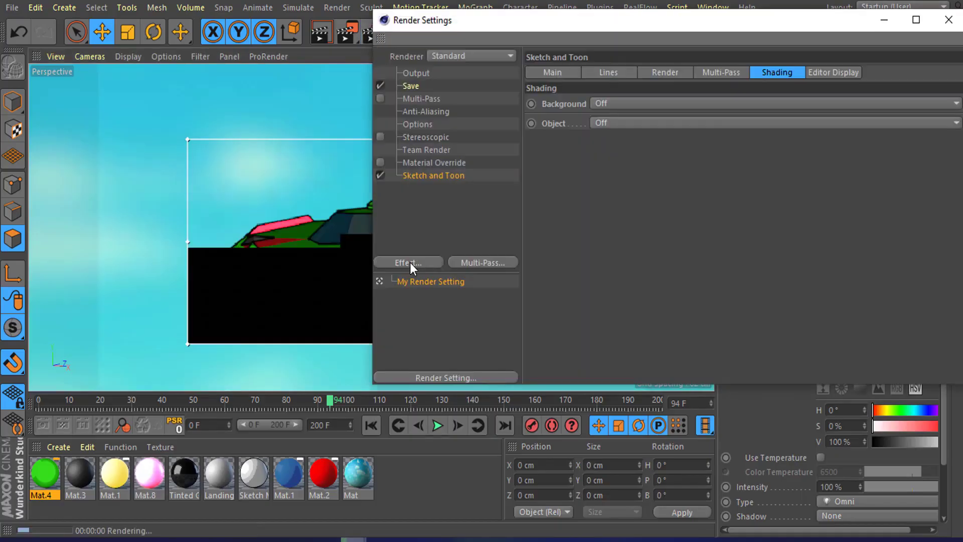
pyautogui.click(410, 263)
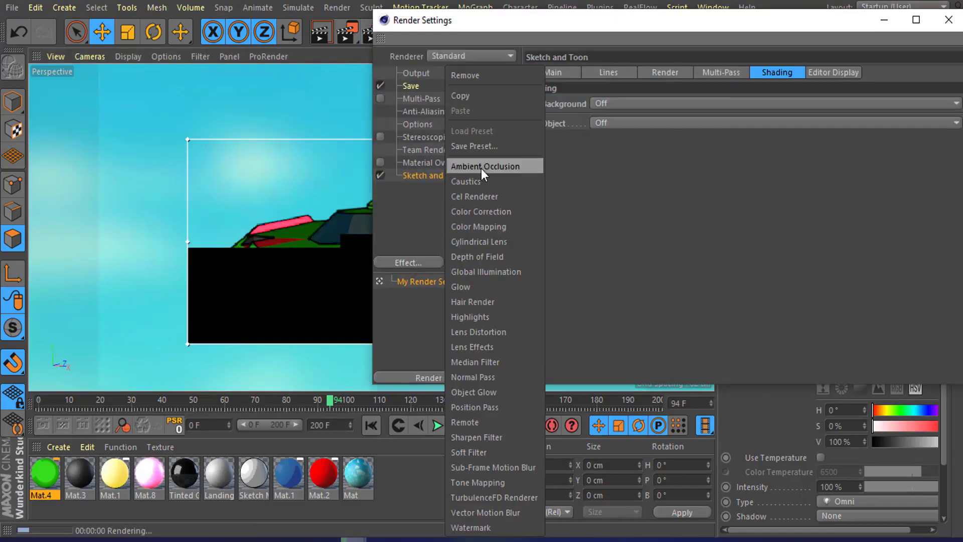
pyautogui.click(481, 167)
pyautogui.click(420, 262)
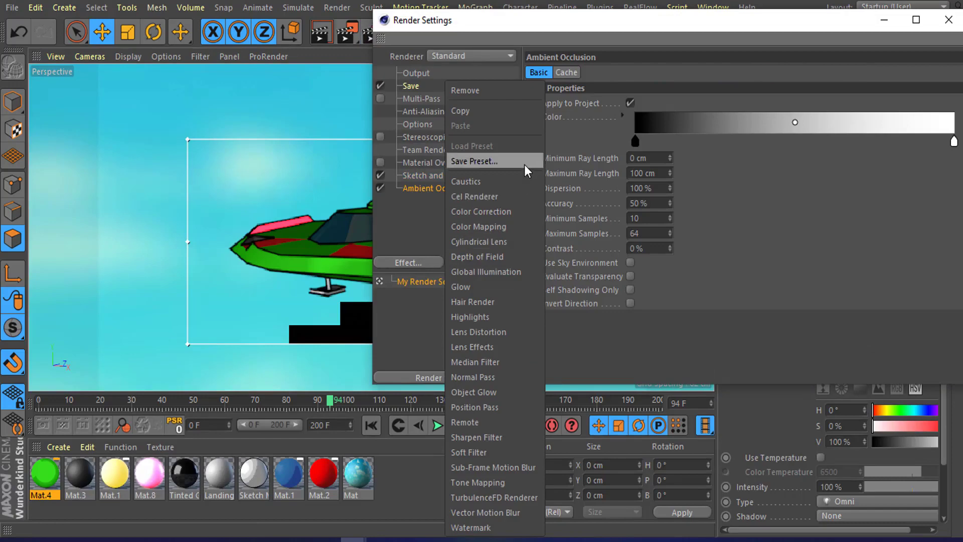
pyautogui.click(489, 272)
pyautogui.moveTo(713, 27); pyautogui.dragTo(575, 59)
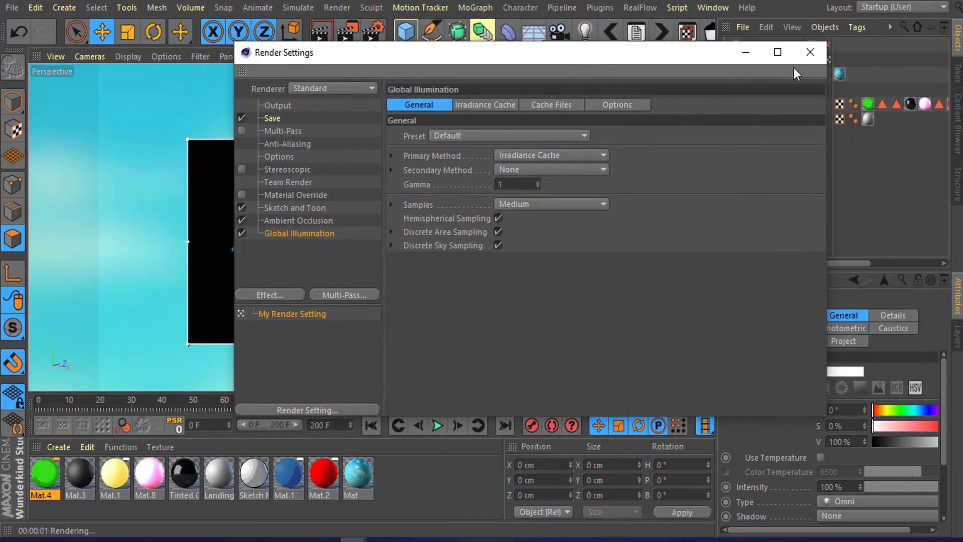
pyautogui.click(810, 52)
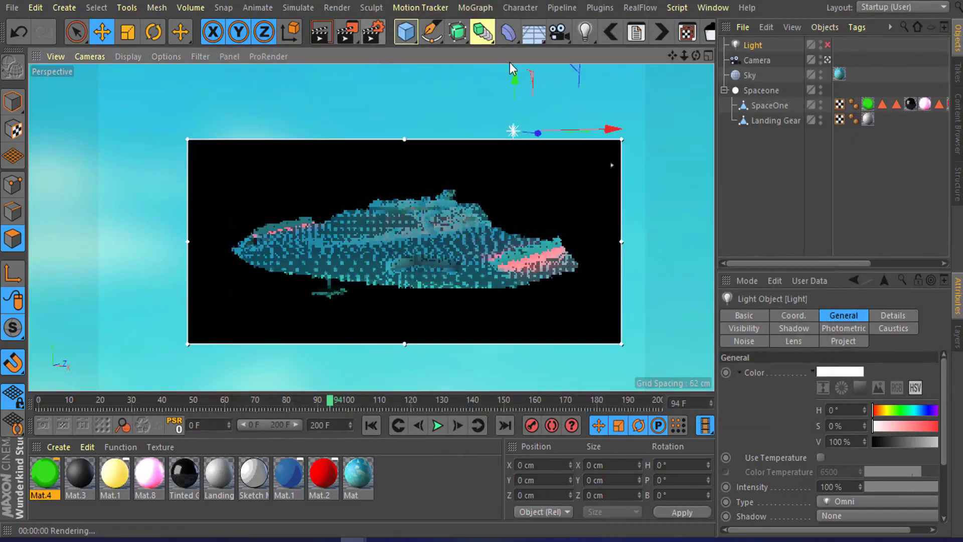
# Step: Render the ship view to the Picture Viewer and zoom in on the result
pyautogui.moveTo(351, 40); pyautogui.dragTo(409, 379)
pyautogui.scroll(4, 443, 266)
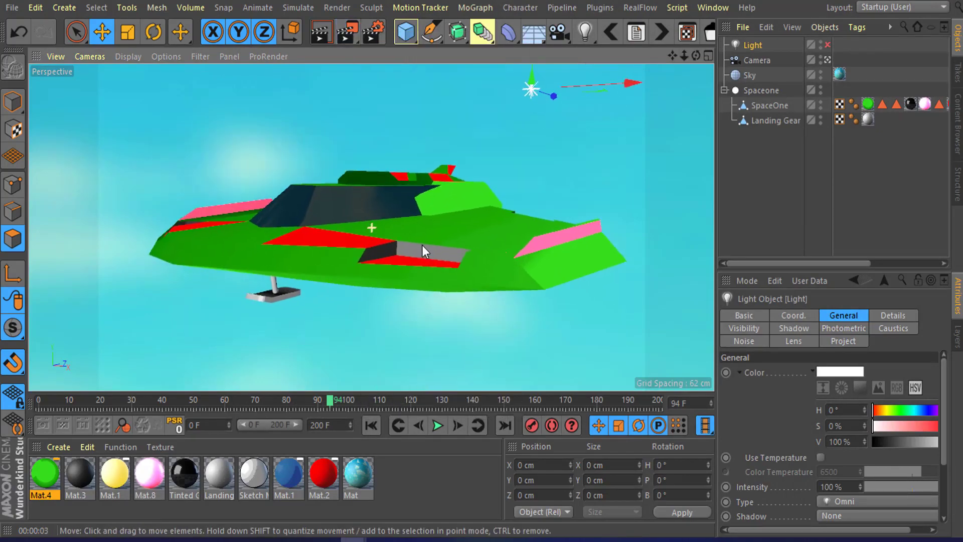
pyautogui.keyDown('alt'); pyautogui.moveTo(422, 245); pyautogui.dragTo(443, 252); pyautogui.keyUp('alt')
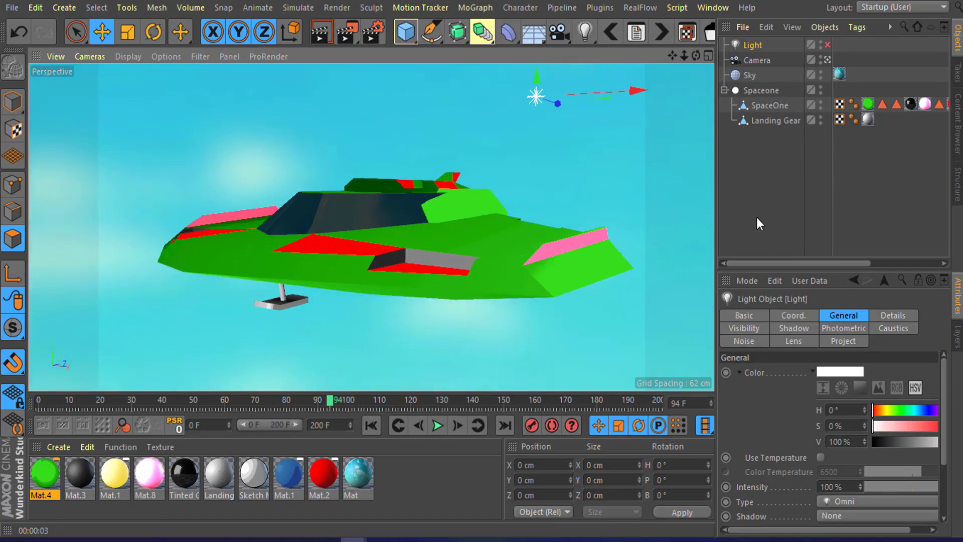
pyautogui.click(347, 32)
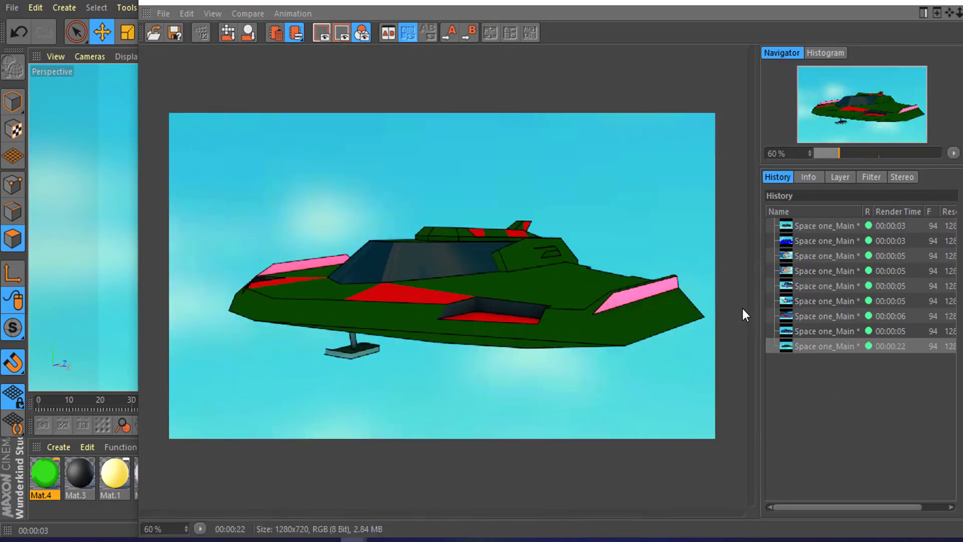
pyautogui.scroll(6, 421, 339)
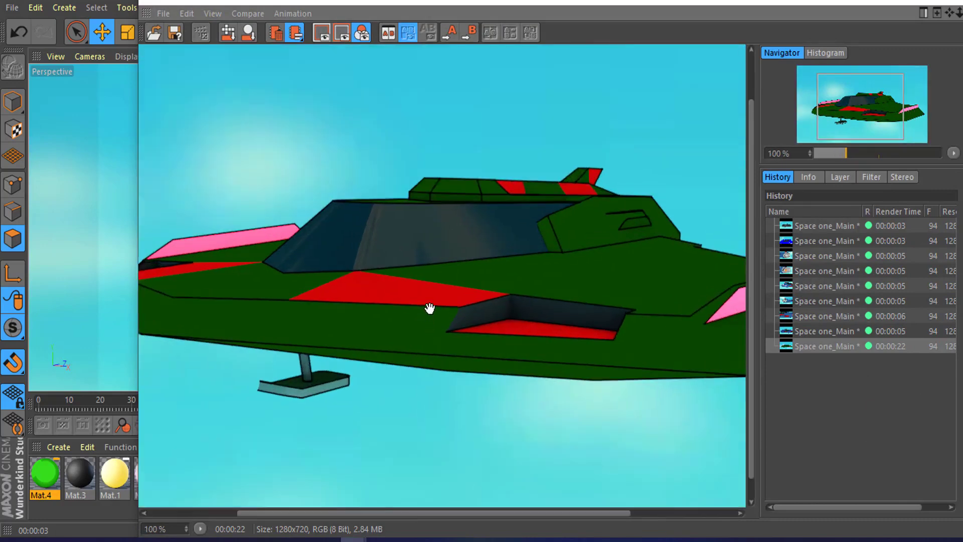
# Step: Zoom out on the rendered image and close the Picture Viewer
pyautogui.scroll(-5, 474, 251)
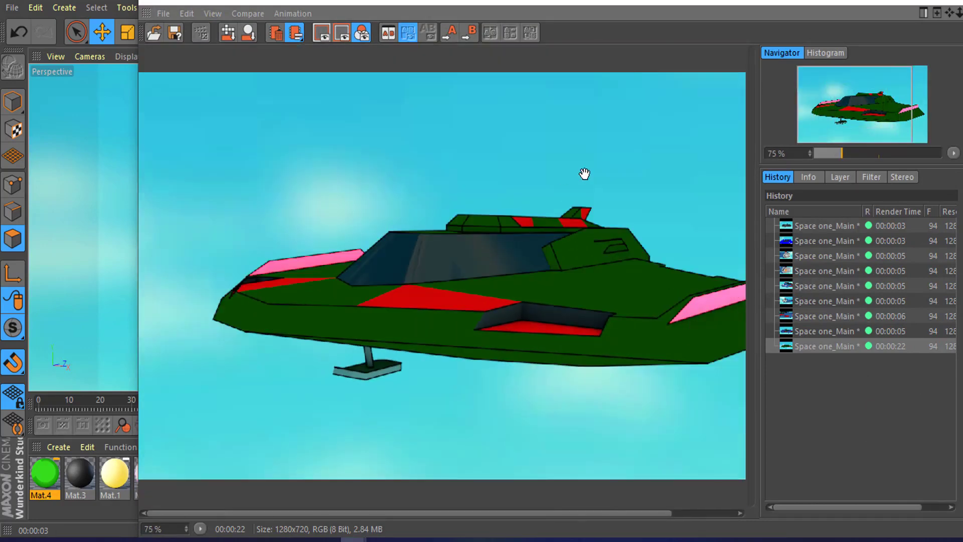
pyautogui.moveTo(723, 2); pyautogui.dragTo(606, 184)
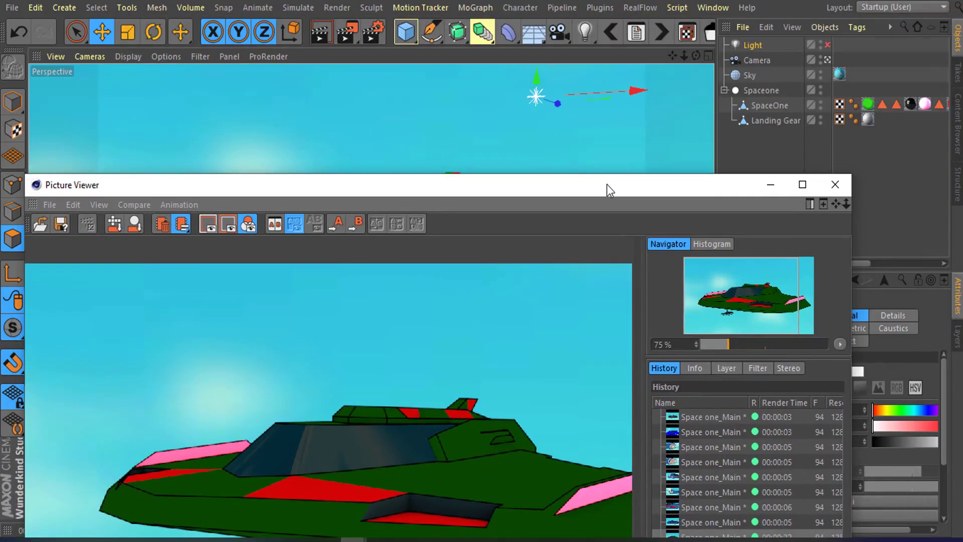
pyautogui.click(835, 184)
# Step: Re-enable the light and duplicate it into a second light placed lower, beside the ship
pyautogui.click(827, 45)
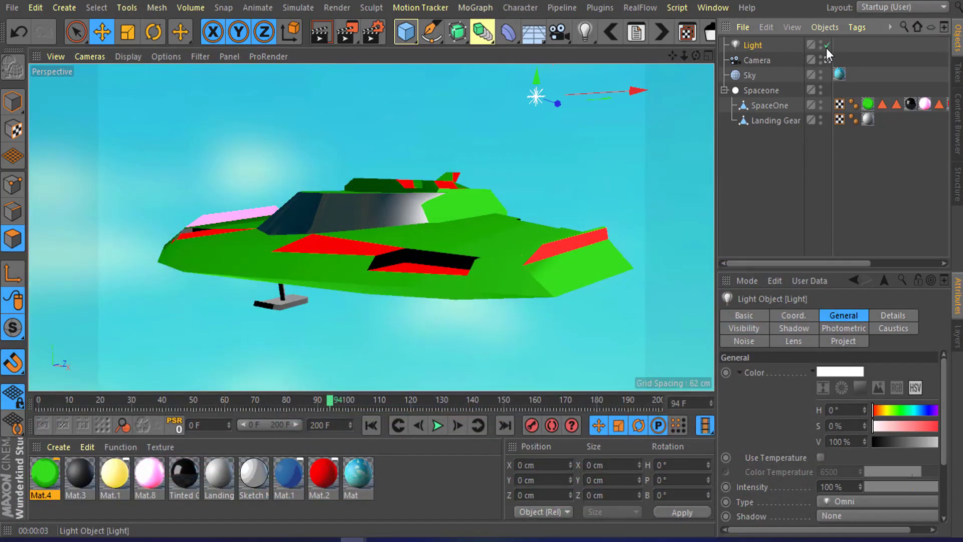
pyautogui.scroll(-3, 462, 179)
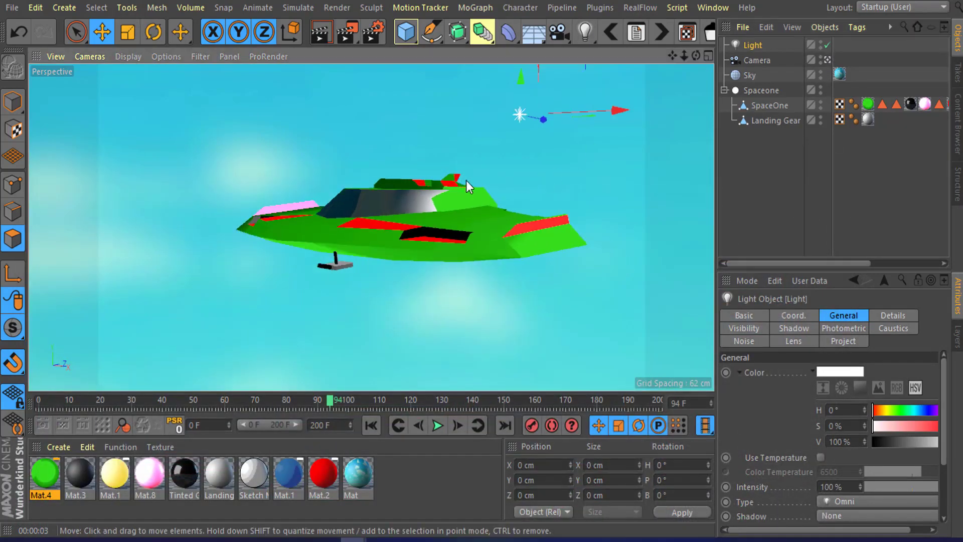
pyautogui.keyDown('alt'); pyautogui.moveTo(462, 181); pyautogui.dragTo(372, 225); pyautogui.keyUp('alt')
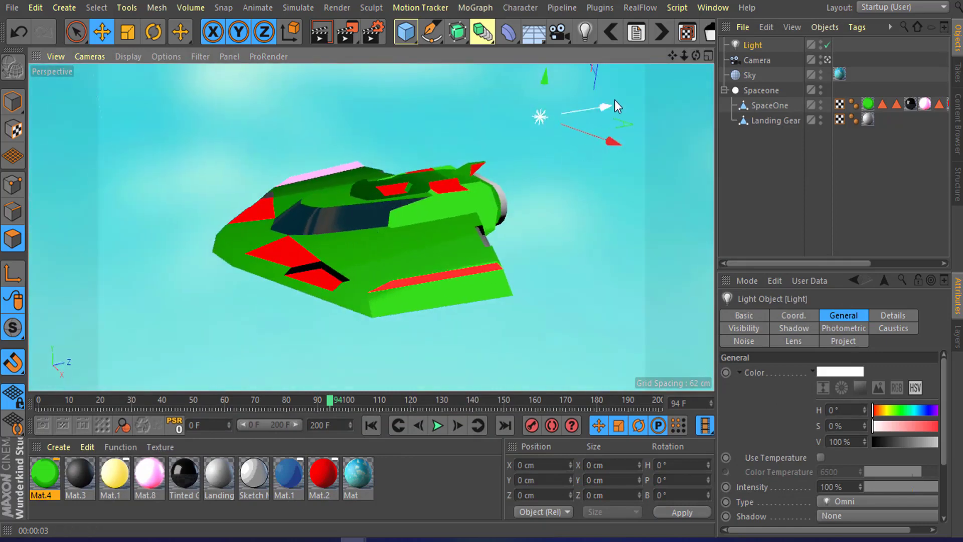
pyautogui.keyDown('ctrl'); pyautogui.moveTo(604, 109); pyautogui.dragTo(600, 195); pyautogui.keyUp('ctrl')
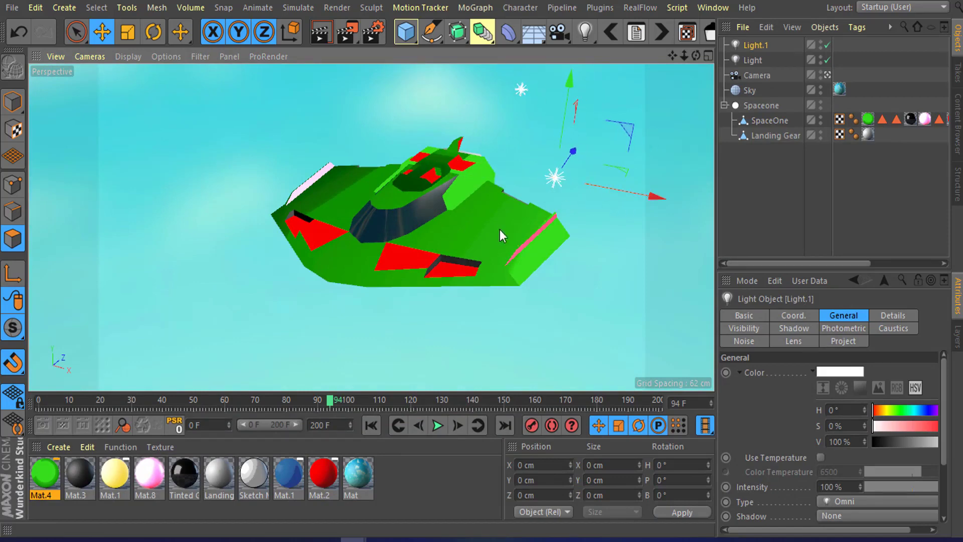
# Step: Orbit to a side view of the ship and render it to the Picture Viewer
pyautogui.scroll(2, 458, 237)
pyautogui.keyDown('alt'); pyautogui.moveTo(453, 245); pyautogui.dragTo(445, 198); pyautogui.keyUp('alt')
pyautogui.keyDown('alt'); pyautogui.moveTo(445, 198); pyautogui.dragTo(402, 209, button='middle'); pyautogui.keyUp('alt')
pyautogui.scroll(2, 405, 211)
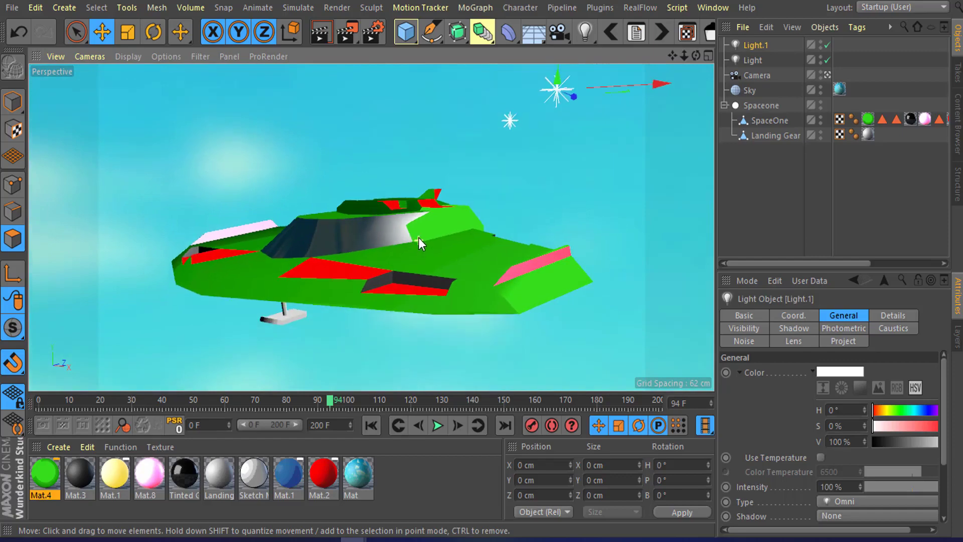
pyautogui.click(342, 35)
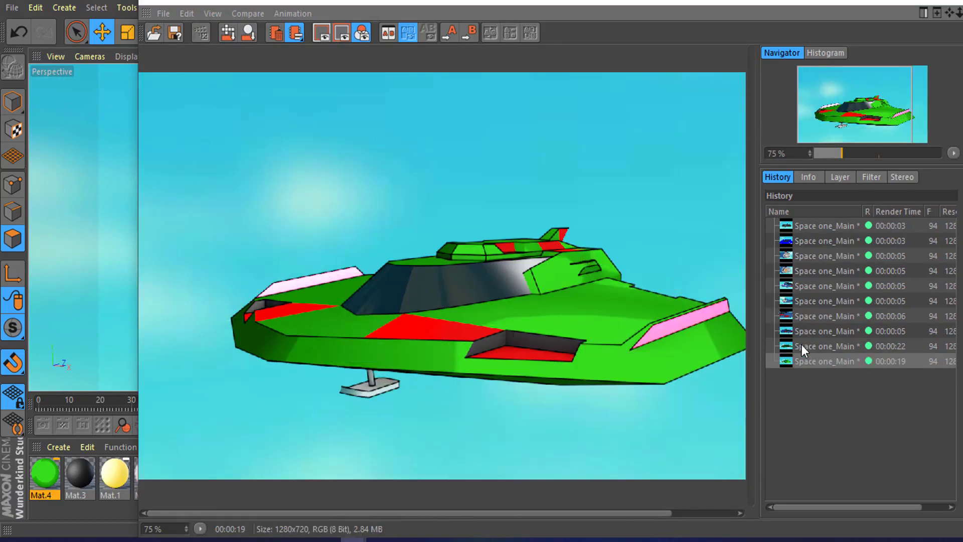
# Step: Compare the new render with the previous one in the render history, zooming in and out
pyautogui.click(801, 346)
pyautogui.click(812, 361)
pyautogui.click(814, 351)
pyautogui.click(817, 362)
pyautogui.moveTo(714, 322); pyautogui.dragTo(662, 317)
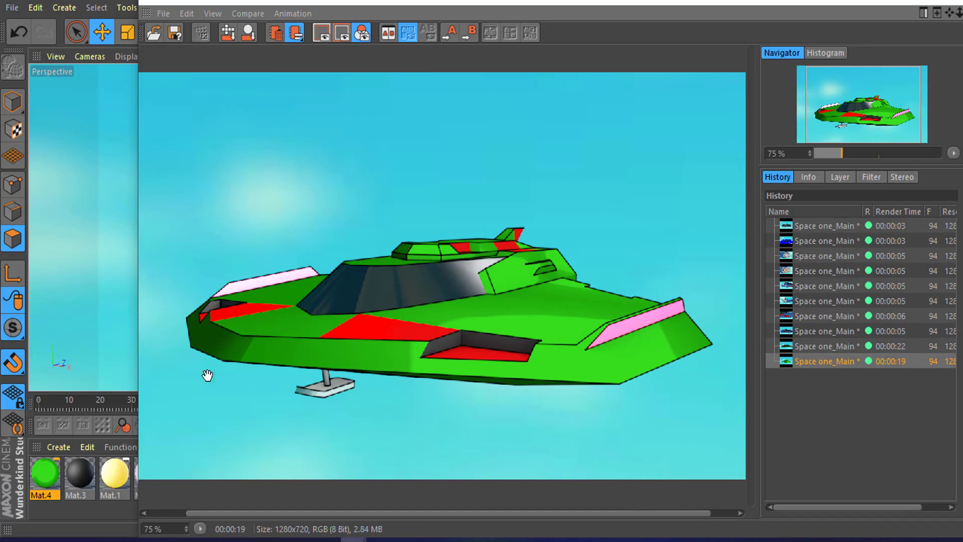
pyautogui.moveTo(315, 296); pyautogui.dragTo(332, 326)
pyautogui.scroll(5, 464, 290)
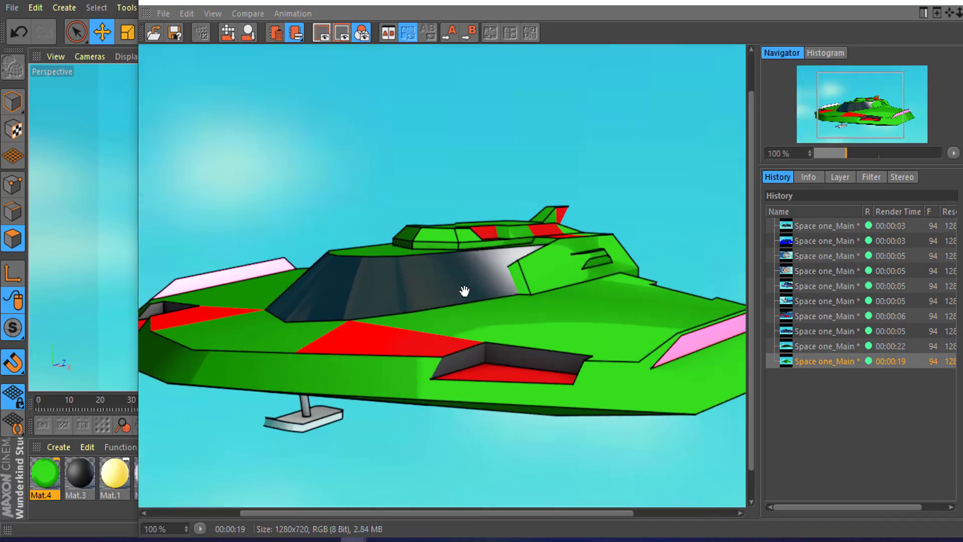
pyautogui.scroll(-6, 466, 290)
pyautogui.scroll(2, 486, 294)
pyautogui.scroll(-1, 613, 217)
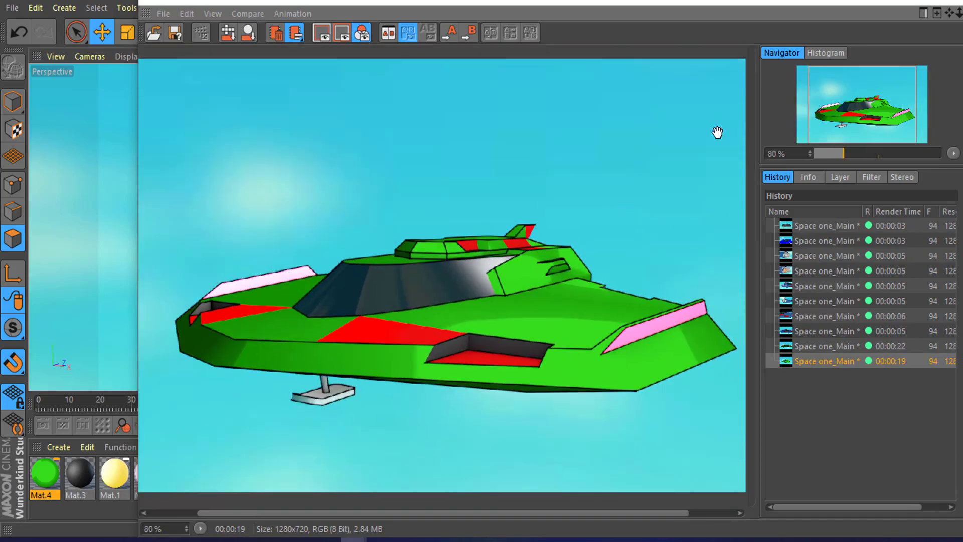
pyautogui.click(884, 6)
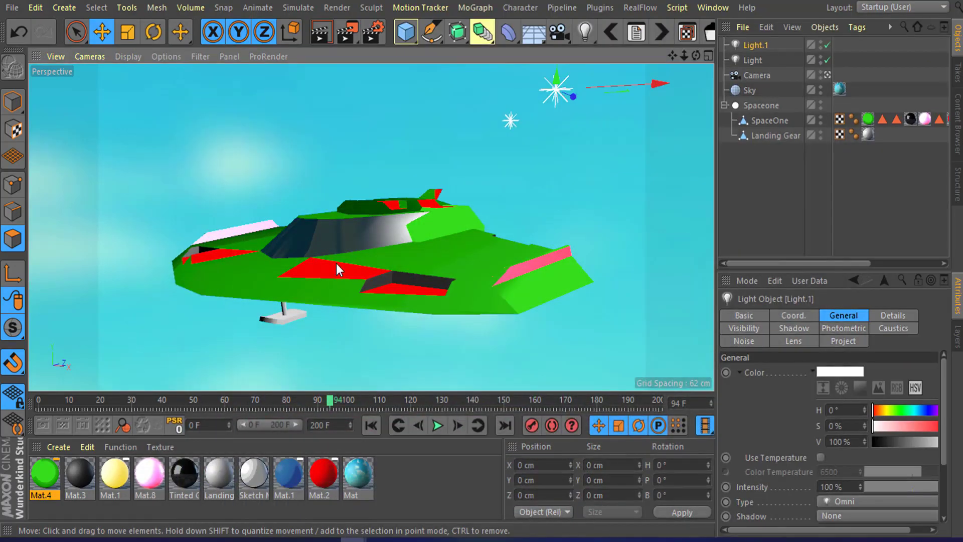
# Step: Shift the middle knot of Mat.4's Diffuse gradient to about 26% and close the Material Editor
pyautogui.doubleClick(45, 474)
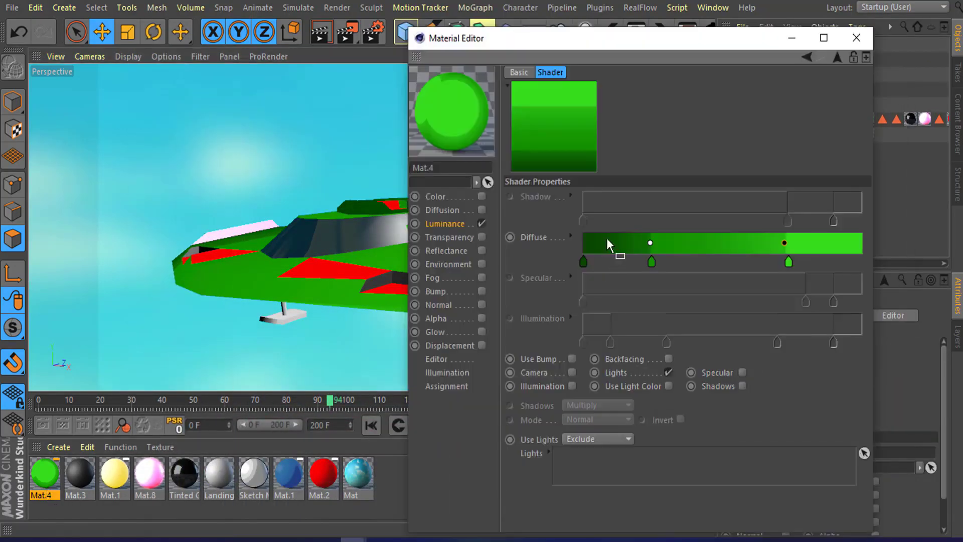
pyautogui.click(651, 261)
pyautogui.moveTo(653, 264)
pyautogui.mouseDown()
pyautogui.moveTo(646, 246)
pyautogui.moveTo(650, 255)
pyautogui.mouseUp()
pyautogui.click(654, 262)
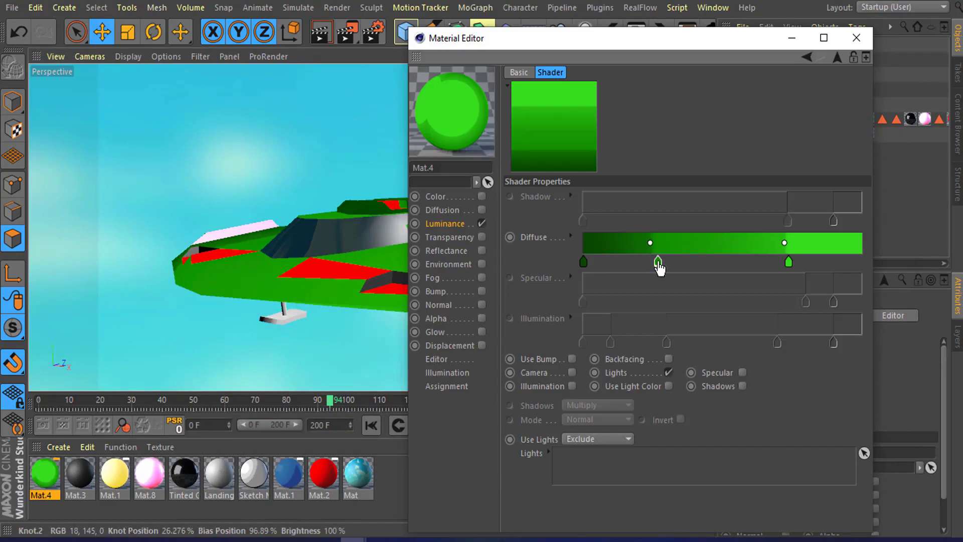
pyautogui.moveTo(744, 54); pyautogui.dragTo(672, 75)
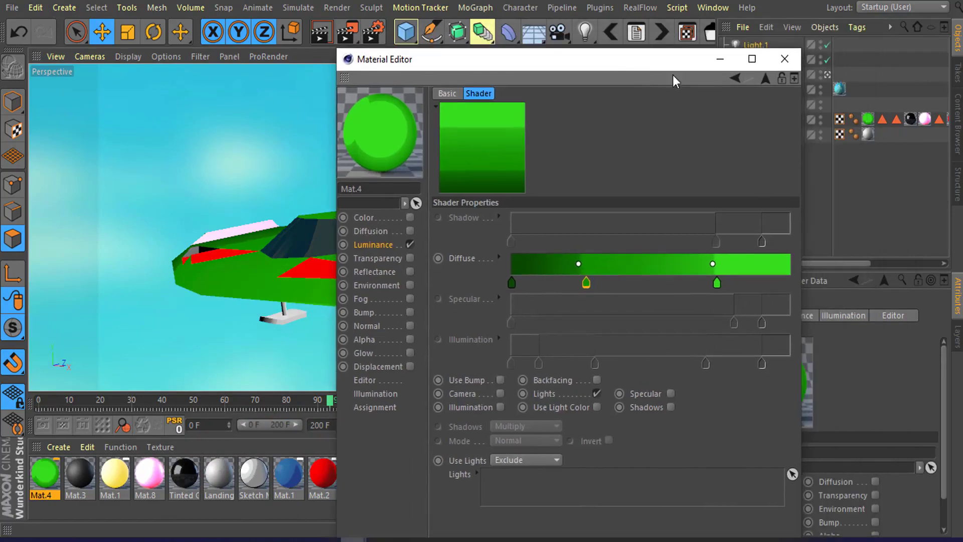
pyautogui.click(775, 59)
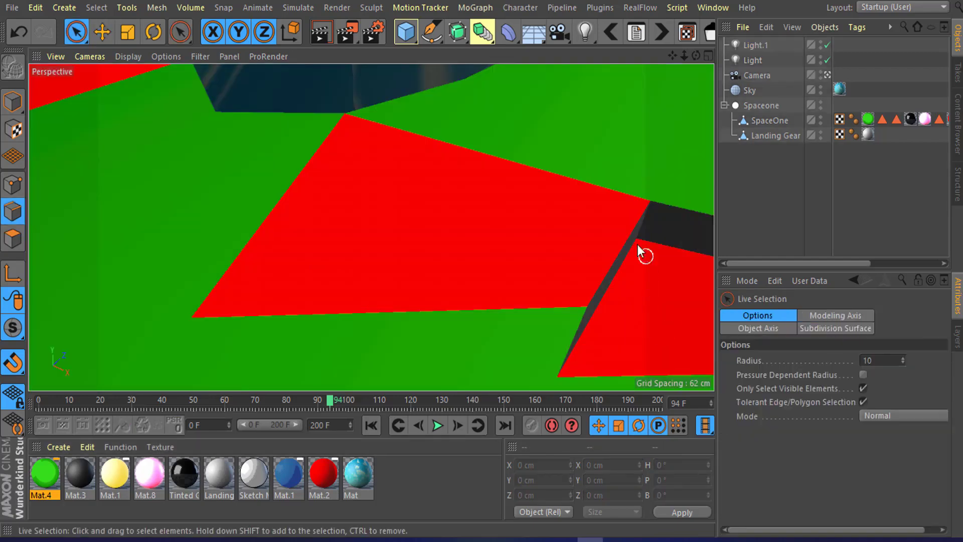
# Step: Render a close-up of the red side panel to the Picture Viewer
pyautogui.click(97, 37)
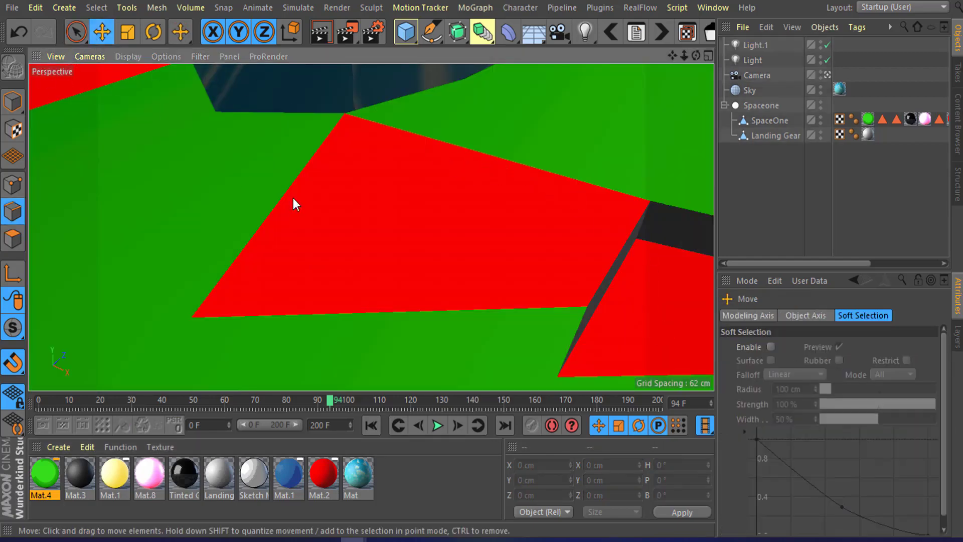
pyautogui.keyDown('alt'); pyautogui.moveTo(430, 195); pyautogui.dragTo(377, 87); pyautogui.keyUp('alt')
pyautogui.click(354, 38)
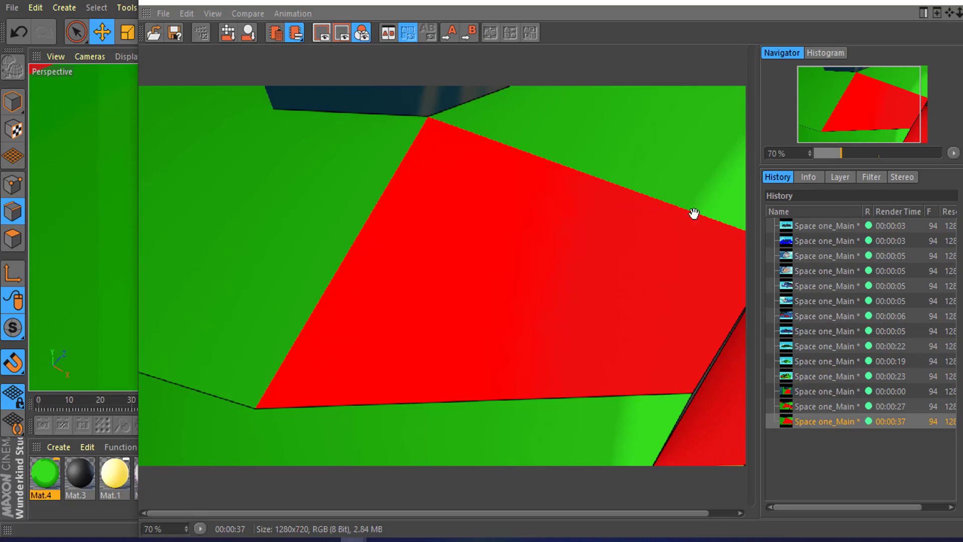
pyautogui.moveTo(879, 130); pyautogui.dragTo(912, 130)
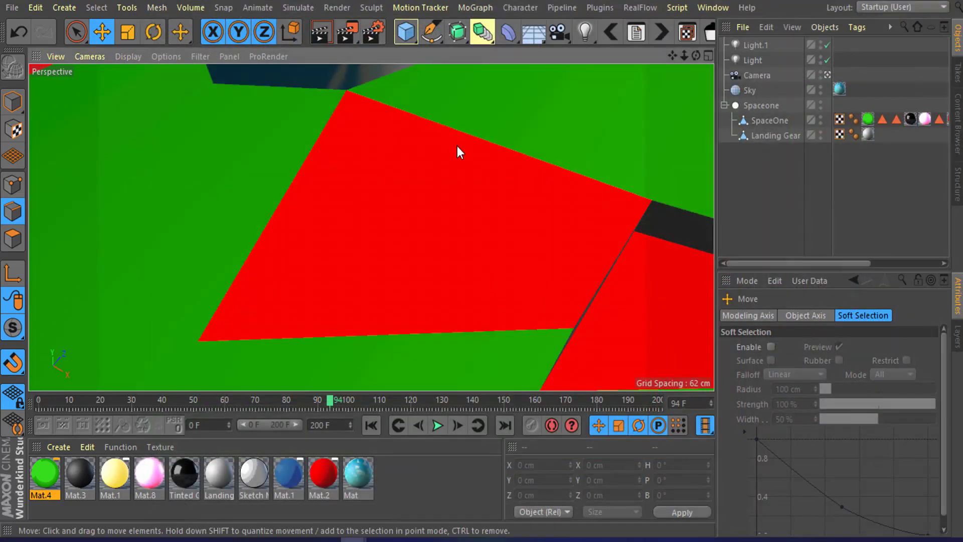
# Step: With the Pen tool, trace a spline around the red panel's corners using vertex snapping
pyautogui.keyDown('alt'); pyautogui.moveTo(380, 210); pyautogui.dragTo(388, 140); pyautogui.keyUp('alt')
pyautogui.moveTo(431, 33); pyautogui.dragTo(468, 54)
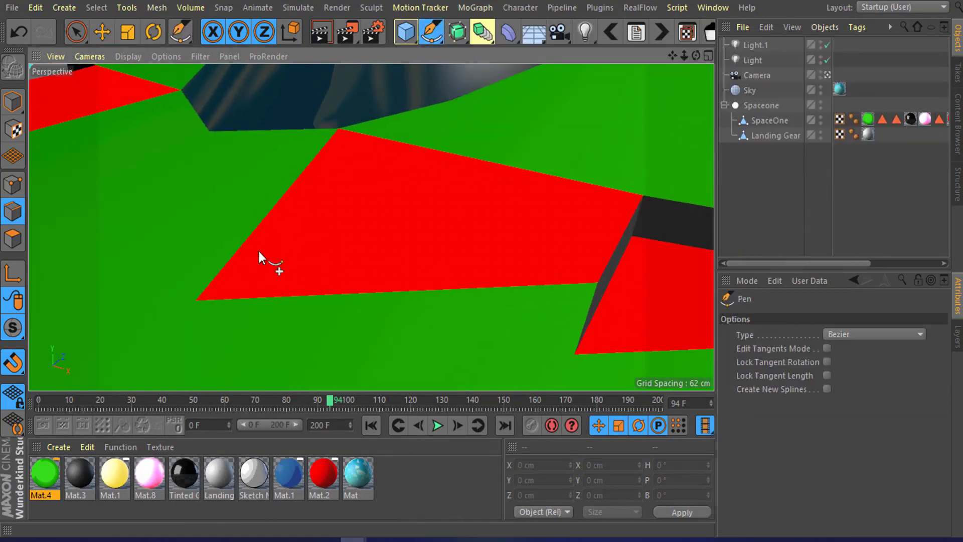
pyautogui.keyDown('alt'); pyautogui.moveTo(258, 251); pyautogui.dragTo(248, 282); pyautogui.keyUp('alt')
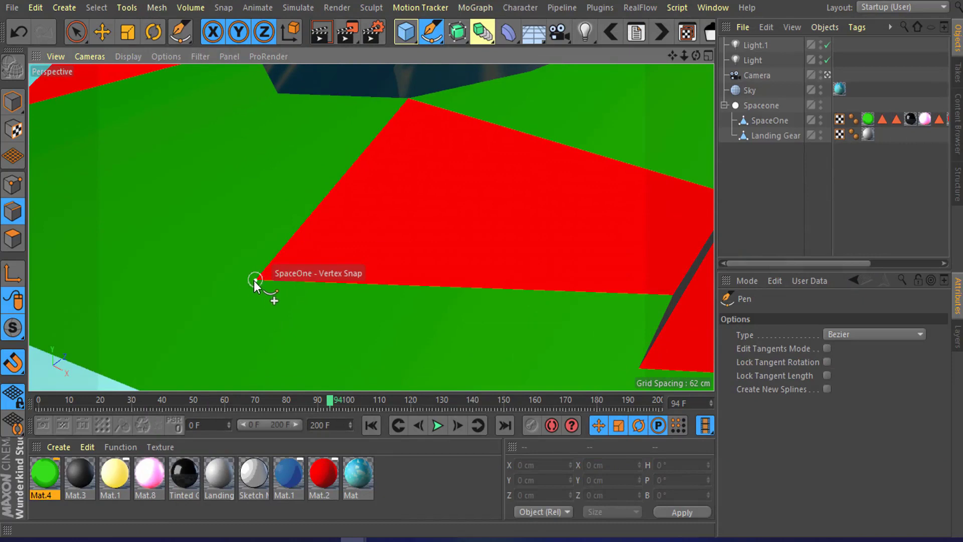
pyautogui.click(255, 279)
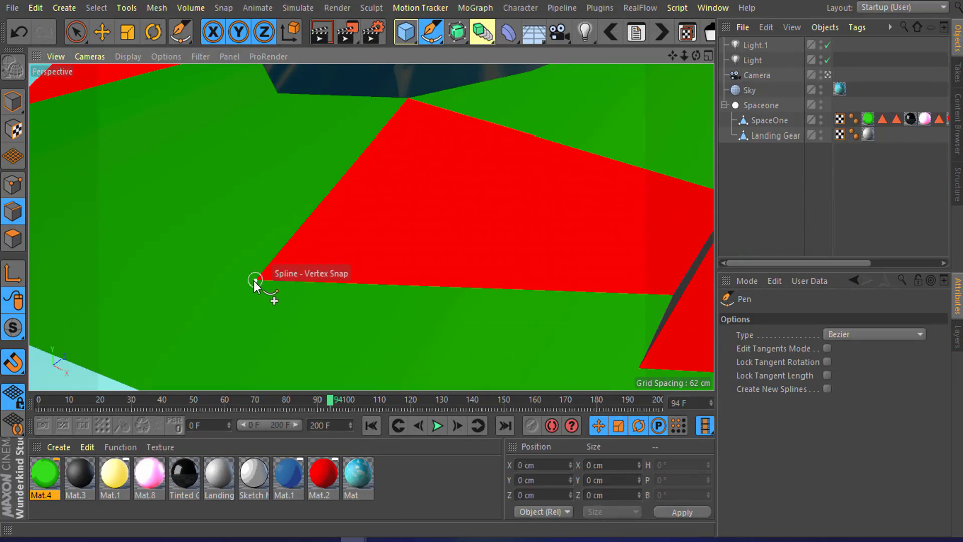
pyautogui.click(408, 98)
pyautogui.keyDown('alt'); pyautogui.moveTo(631, 176); pyautogui.dragTo(526, 188); pyautogui.keyUp('alt')
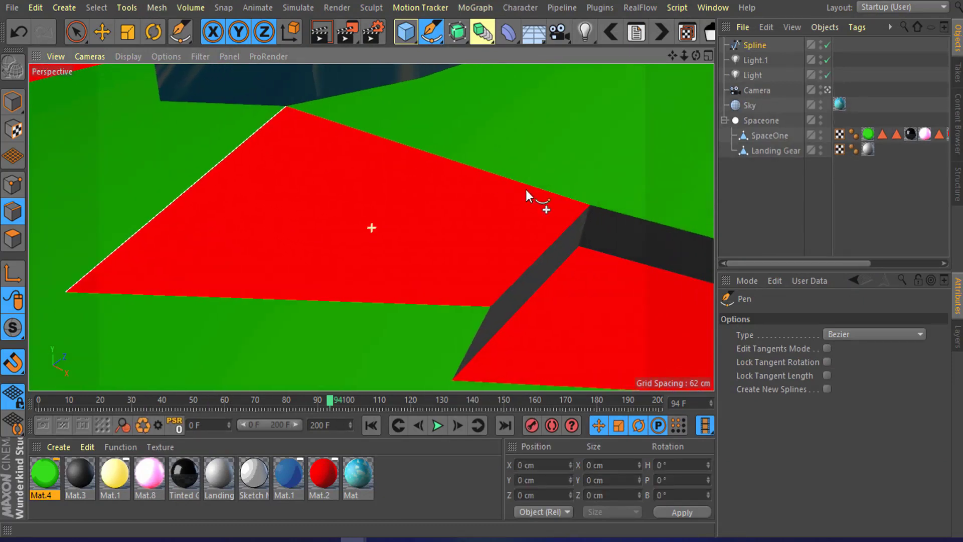
pyautogui.click(589, 206)
pyautogui.click(490, 306)
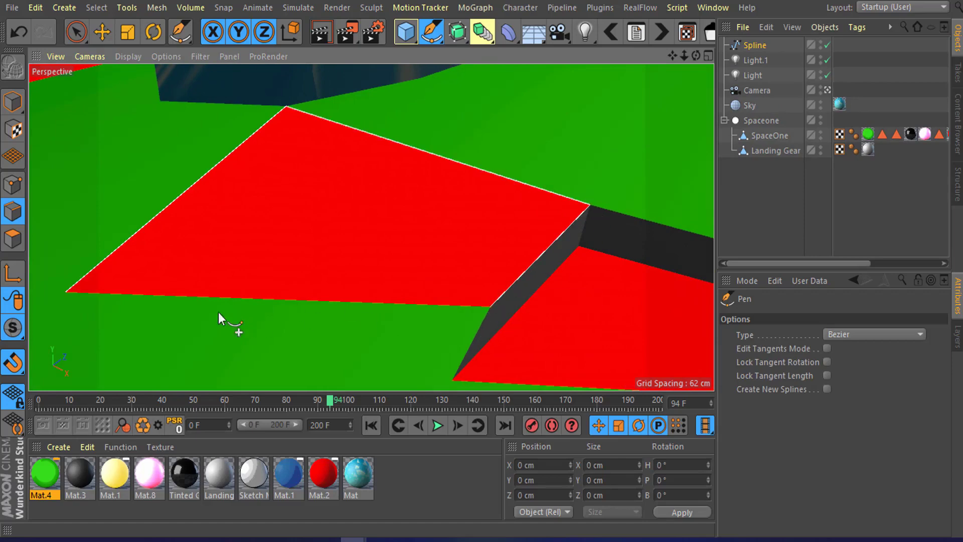
pyautogui.click(68, 295)
pyautogui.keyDown('alt'); pyautogui.moveTo(233, 236); pyautogui.dragTo(293, 198); pyautogui.keyUp('alt')
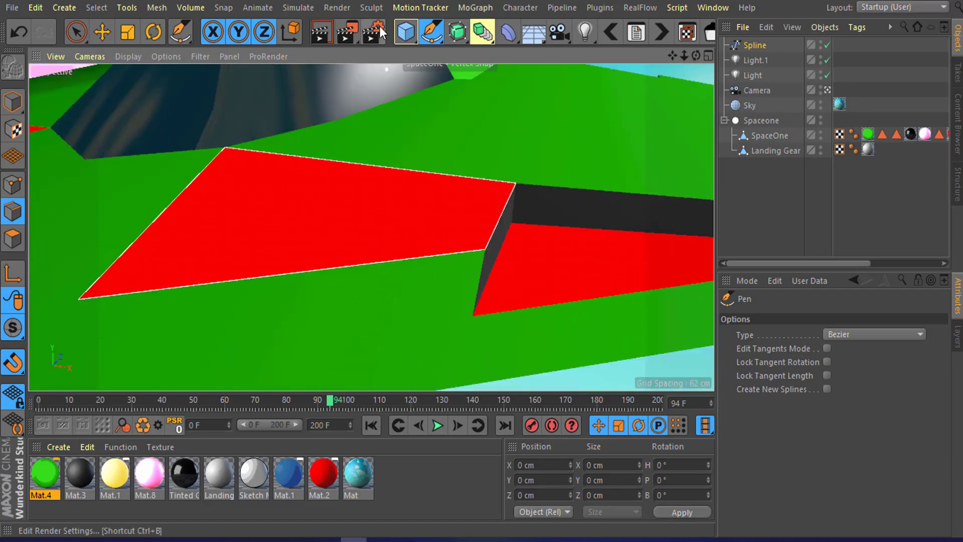
# Step: Open the Sketch and Toon Lines settings in the render settings to review spline lines
pyautogui.click(375, 33)
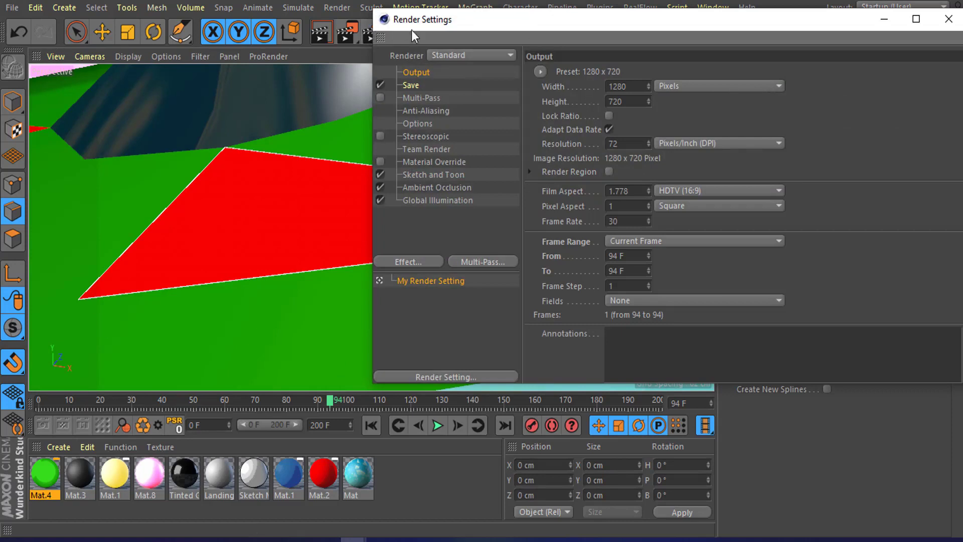
pyautogui.click(417, 176)
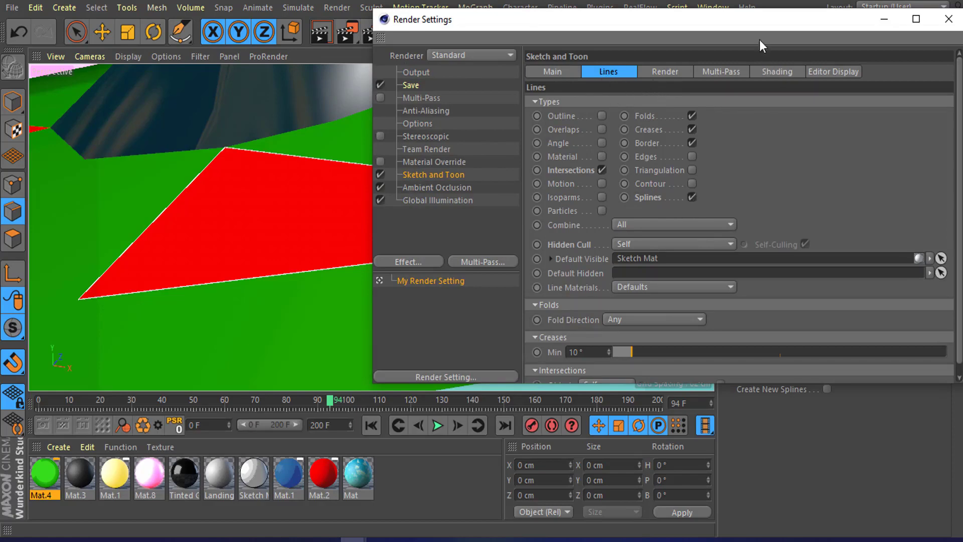
pyautogui.moveTo(751, 22); pyautogui.dragTo(600, 104)
pyautogui.click(733, 91)
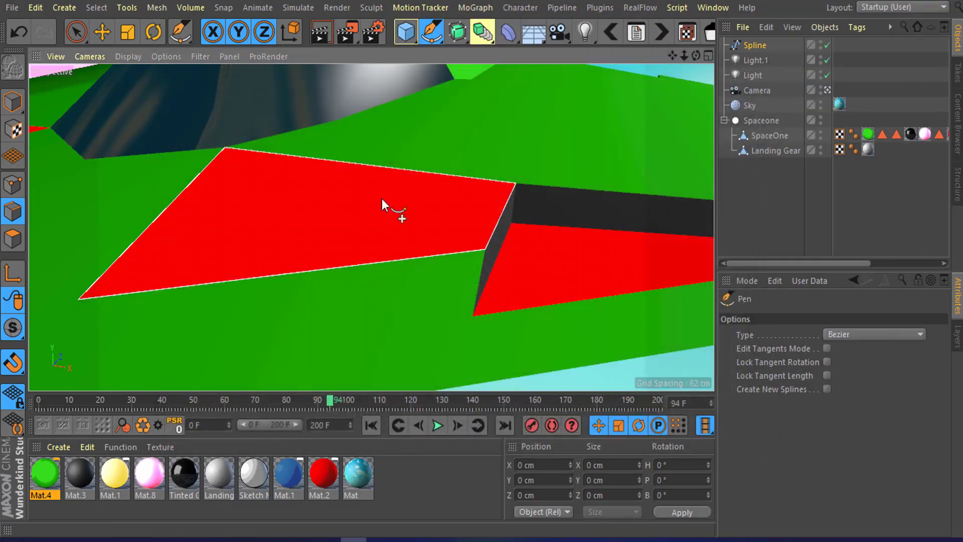
# Step: Render the panel view to the Picture Viewer to inspect the spline outline
pyautogui.moveTo(345, 150)
pyautogui.keyDown('alt'); pyautogui.mouseDown()
pyautogui.moveTo(273, 108)
pyautogui.moveTo(357, 143)
pyautogui.moveTo(336, 155)
pyautogui.mouseUp(); pyautogui.keyUp('alt')
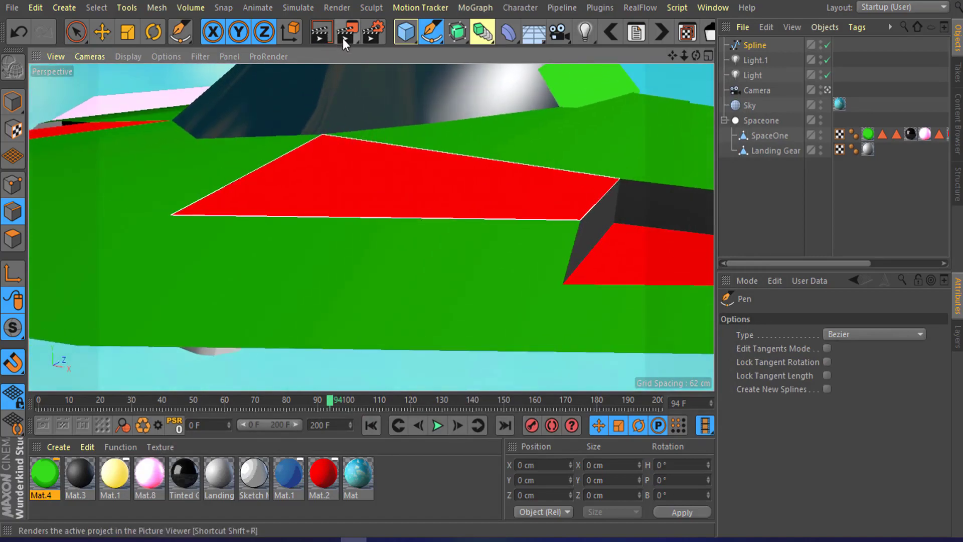
pyautogui.click(344, 33)
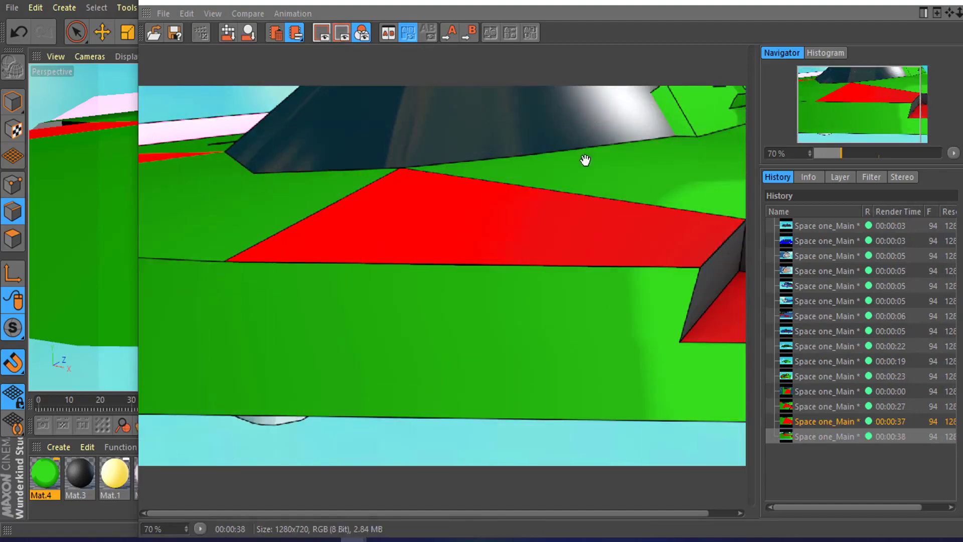
pyautogui.scroll(-3, 404, 173)
pyautogui.scroll(2, 357, 219)
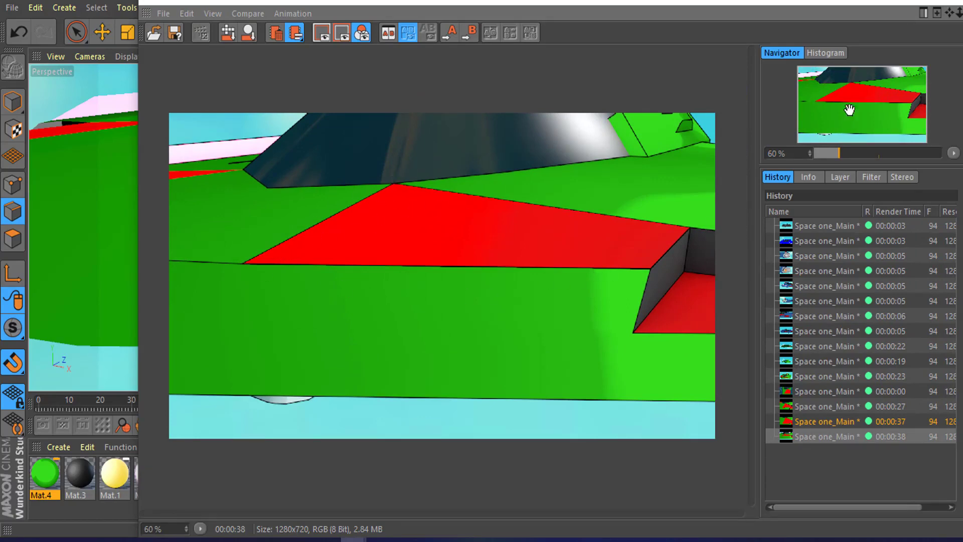
pyautogui.click(950, 2)
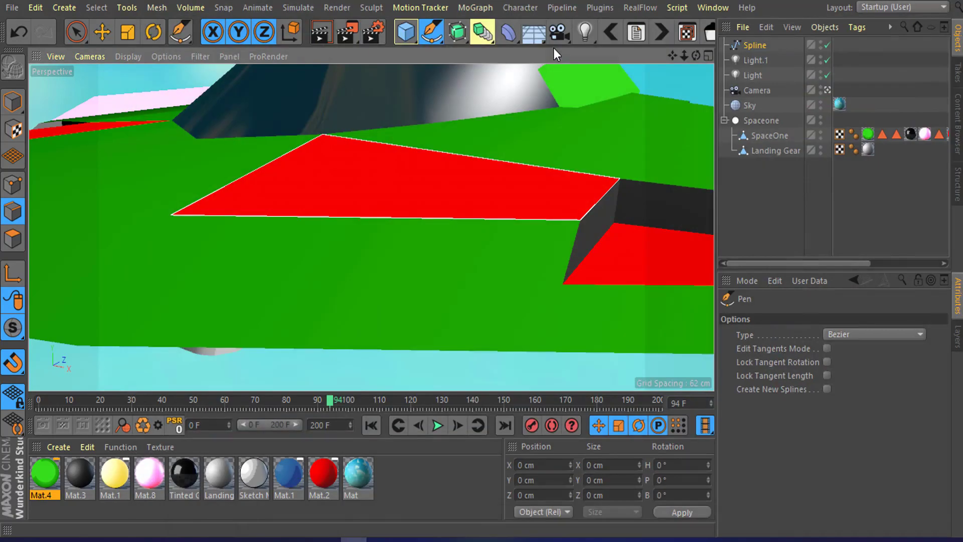
# Step: Reopen and close the Sketch and Toon render settings, then view the whole ship
pyautogui.click(371, 41)
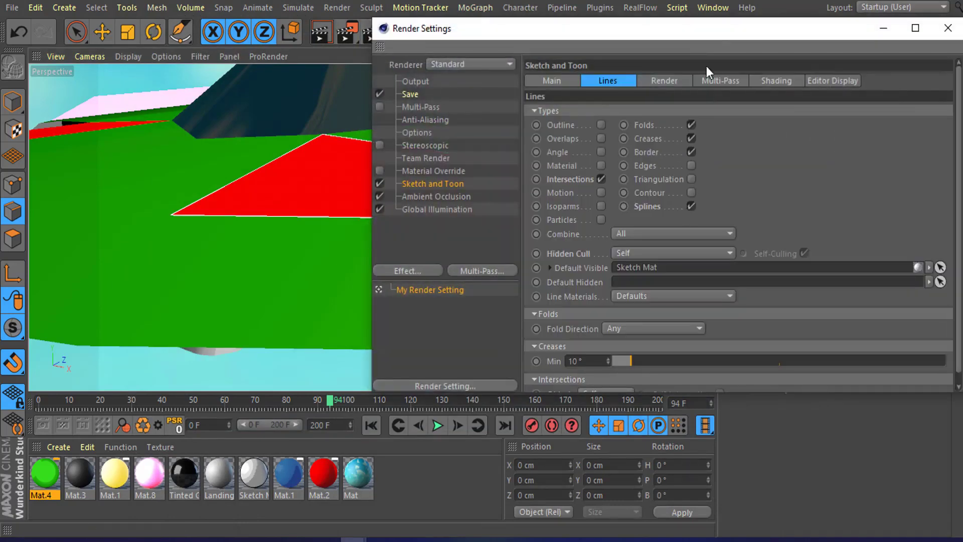
pyautogui.moveTo(711, 29); pyautogui.dragTo(532, 61)
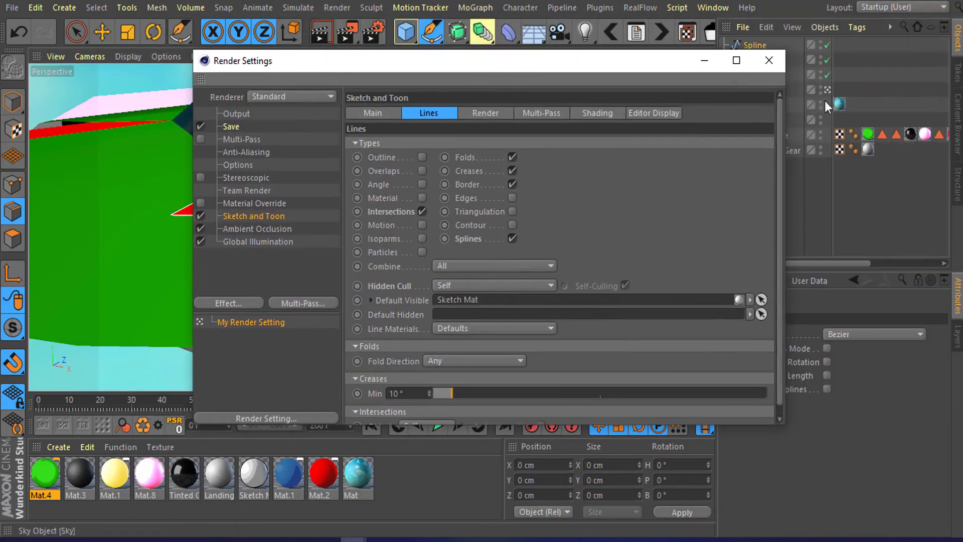
pyautogui.click(771, 64)
pyautogui.scroll(-5, 511, 122)
pyautogui.keyDown('alt'); pyautogui.moveTo(510, 121); pyautogui.dragTo(429, 188, button='middle'); pyautogui.keyUp('alt')
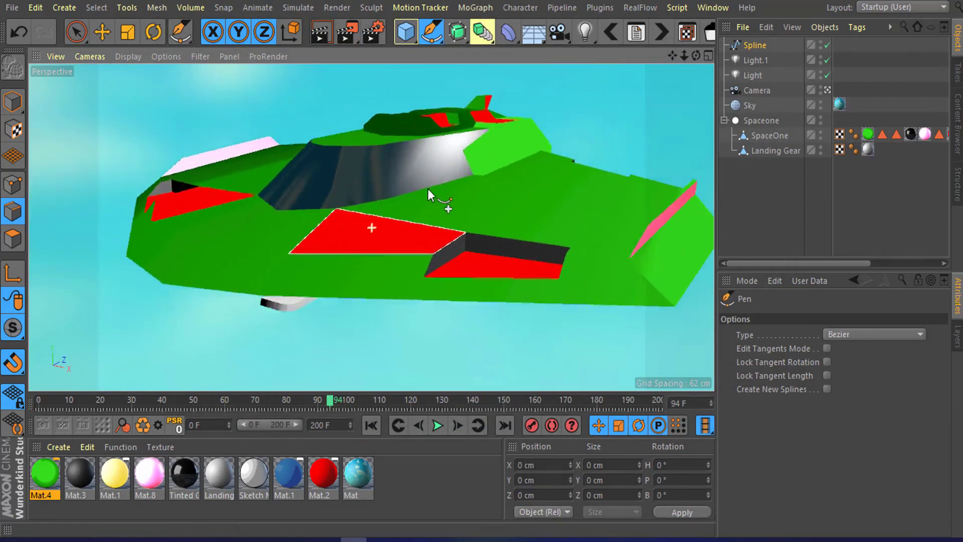
pyautogui.keyDown('alt'); pyautogui.moveTo(428, 189); pyautogui.dragTo(506, 188); pyautogui.keyUp('alt')
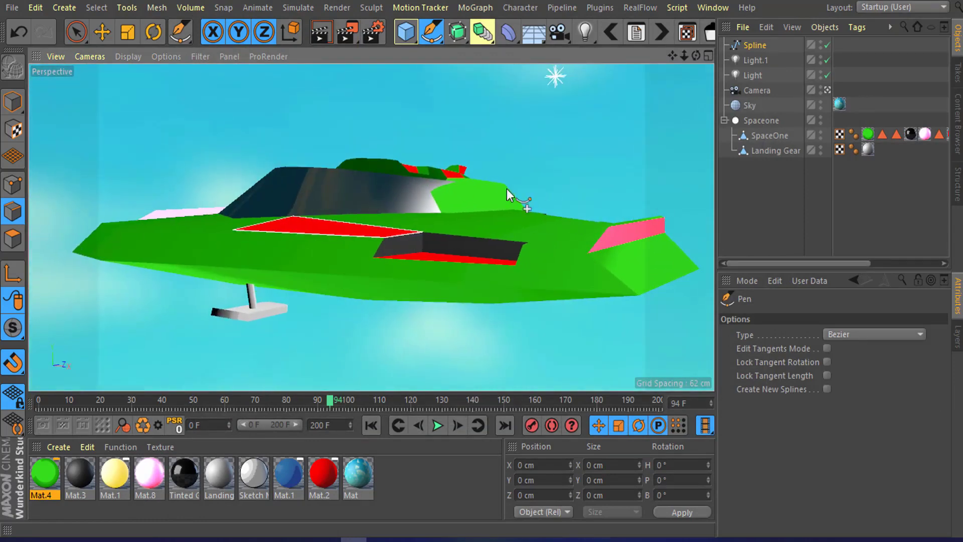